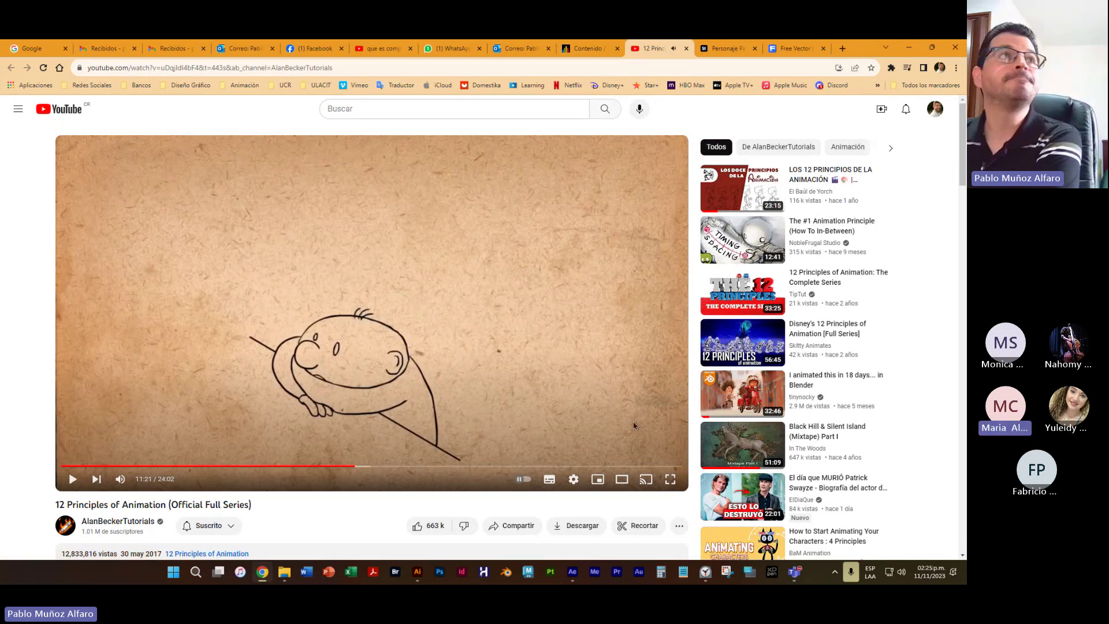
- Watch the 12 Principles of Animation video in full screen from 11:21 to about 12:06, and pause it in the normal view
click(672, 479)
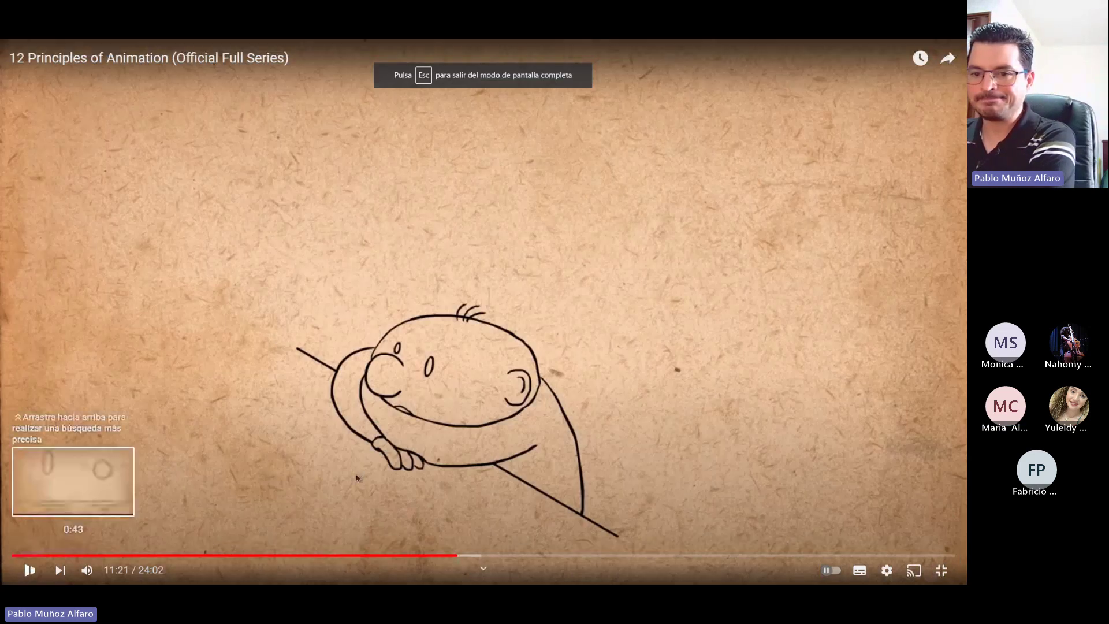
click(844, 411)
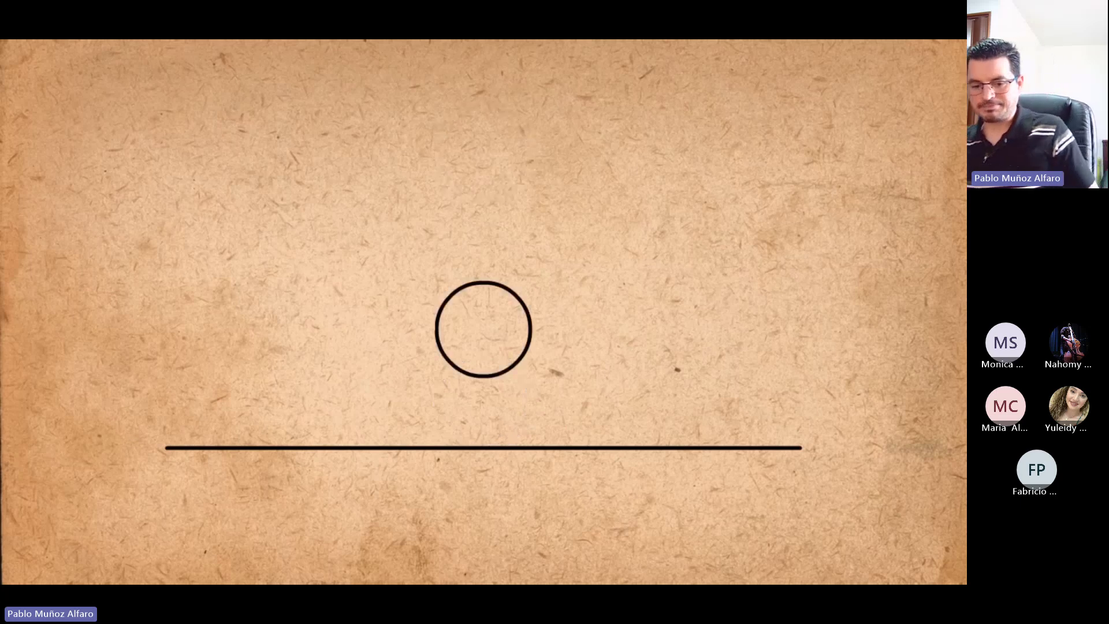
key(Escape)
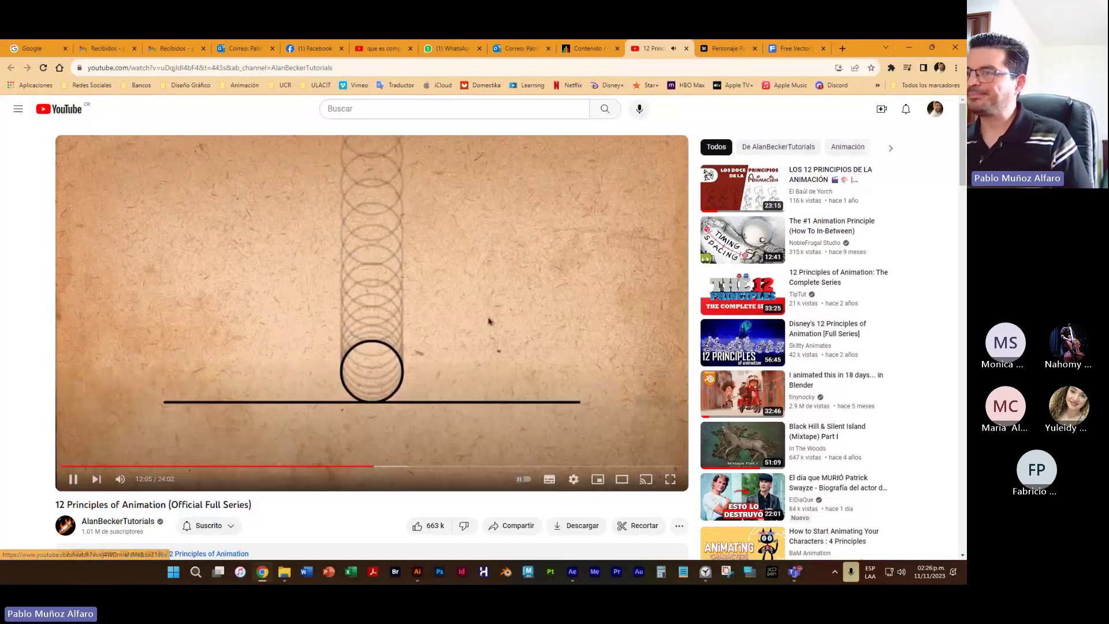
click(488, 321)
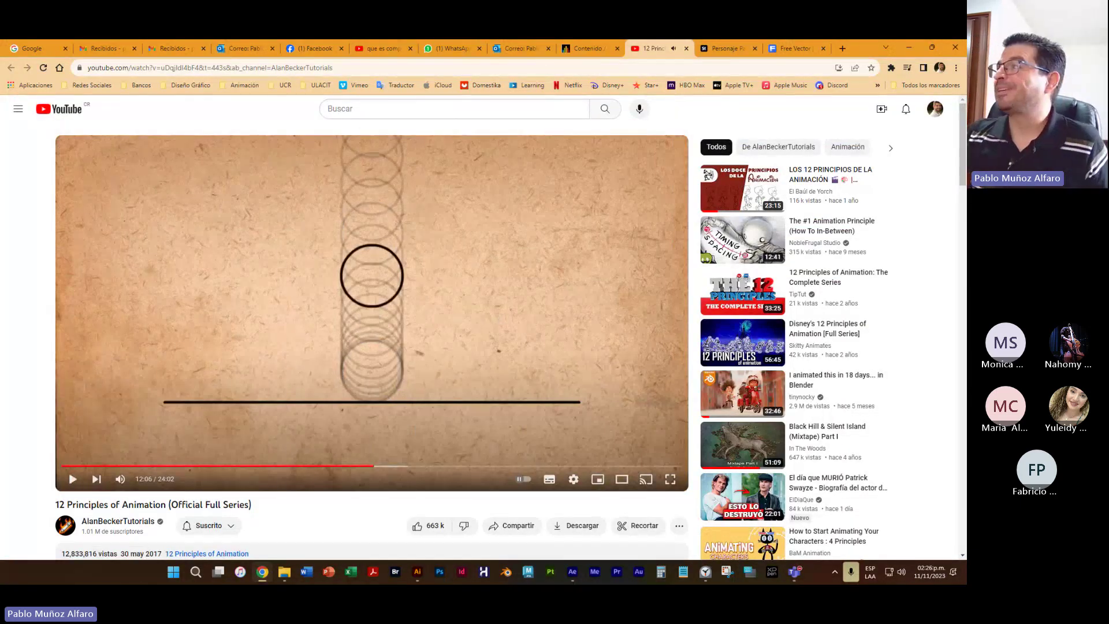
- Switch to After Effects and preview Comp 1 from the start with the shape layer's Position speed graph displayed
click(909, 47)
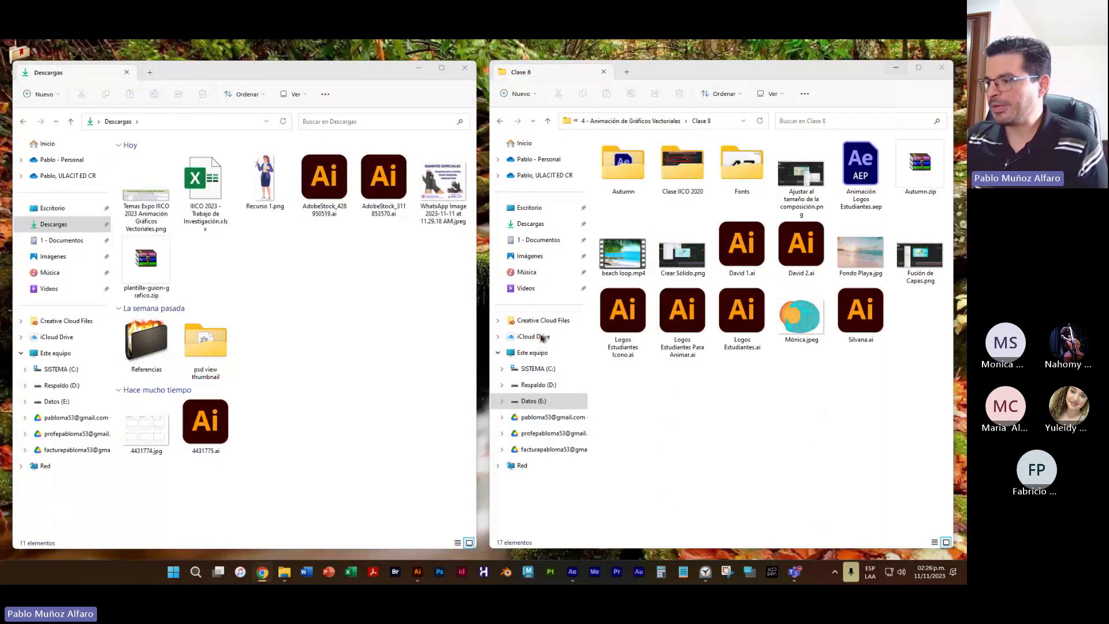
click(574, 571)
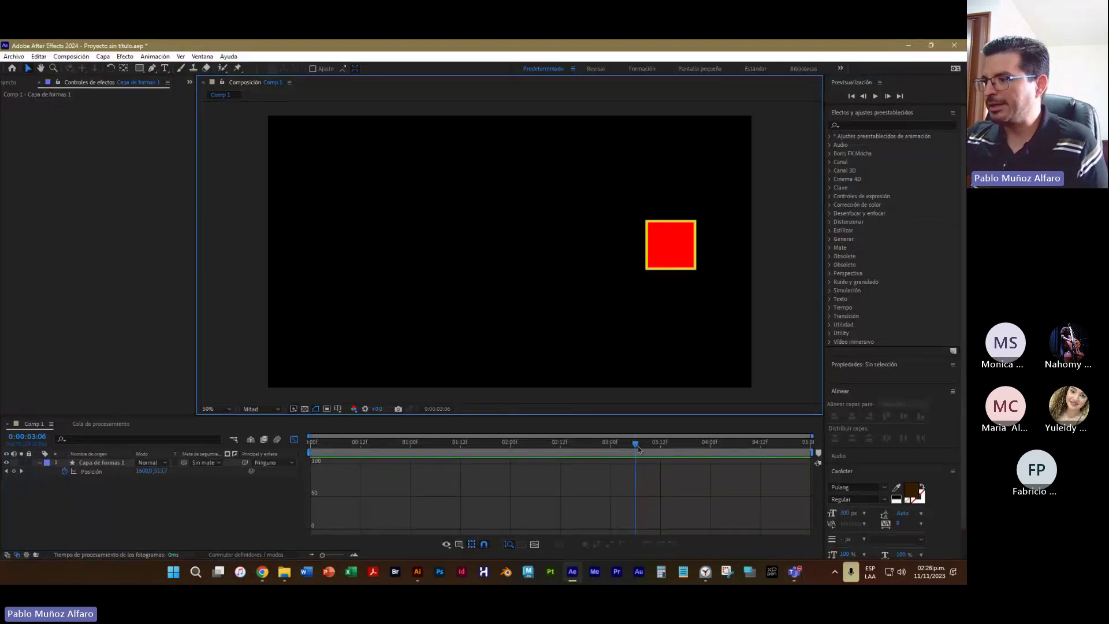
drag(634, 446, 203, 448)
click(88, 472)
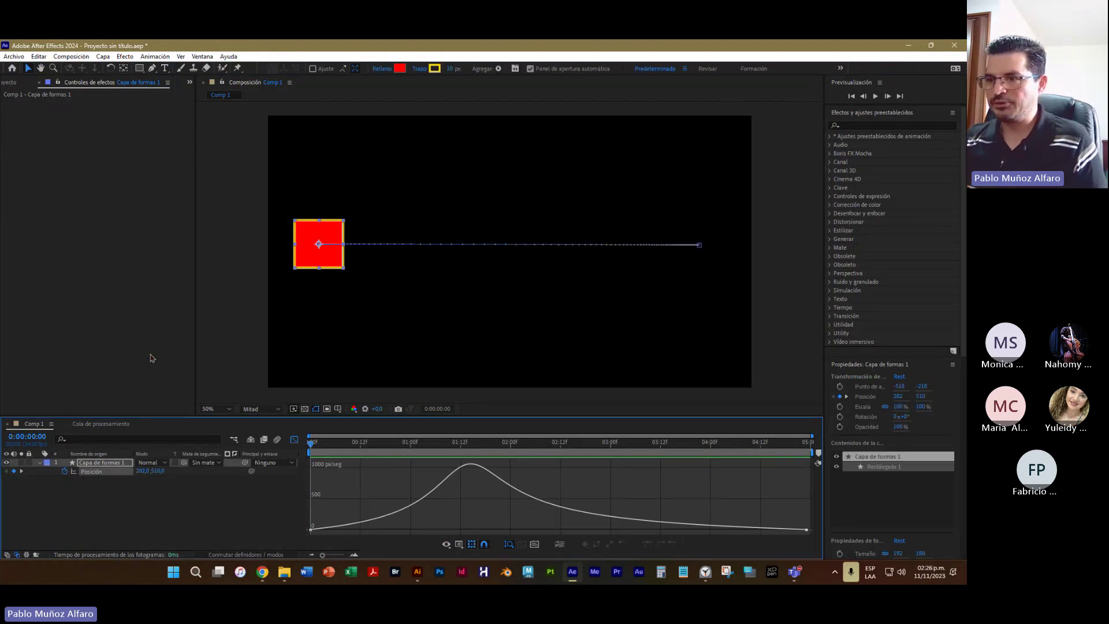
key(space)
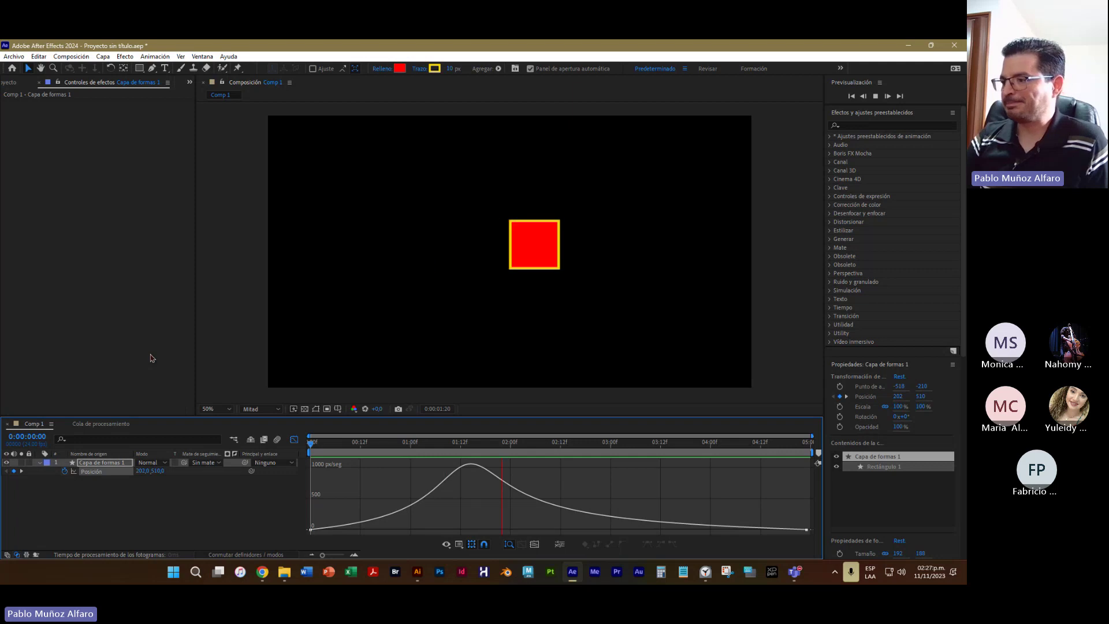
key(space)
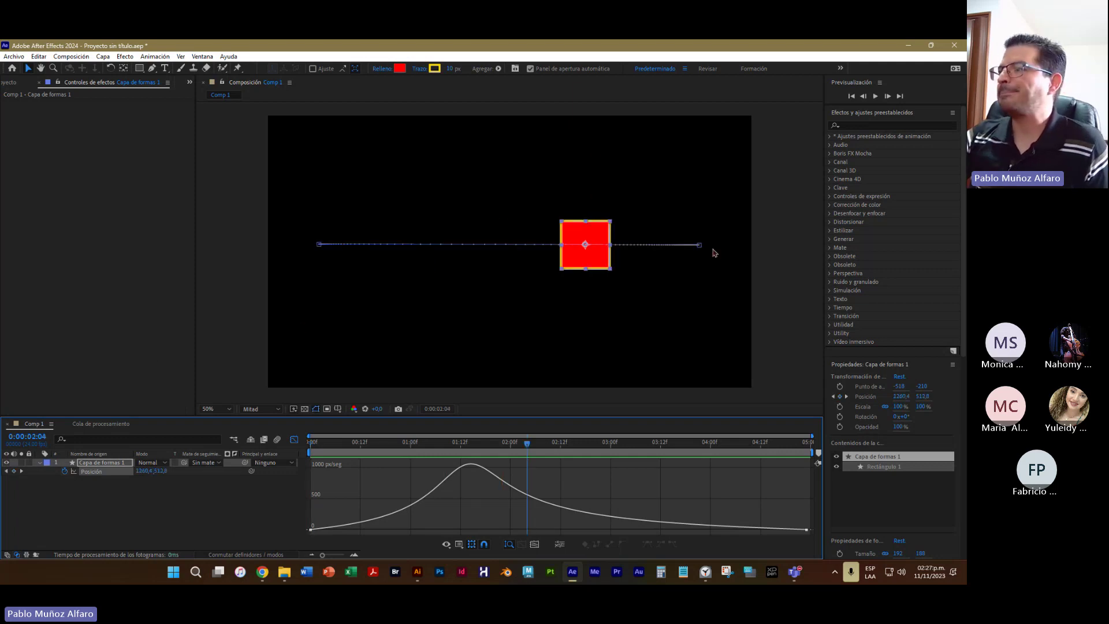
scroll(717, 253, down, 4)
scroll(716, 253, up, 4)
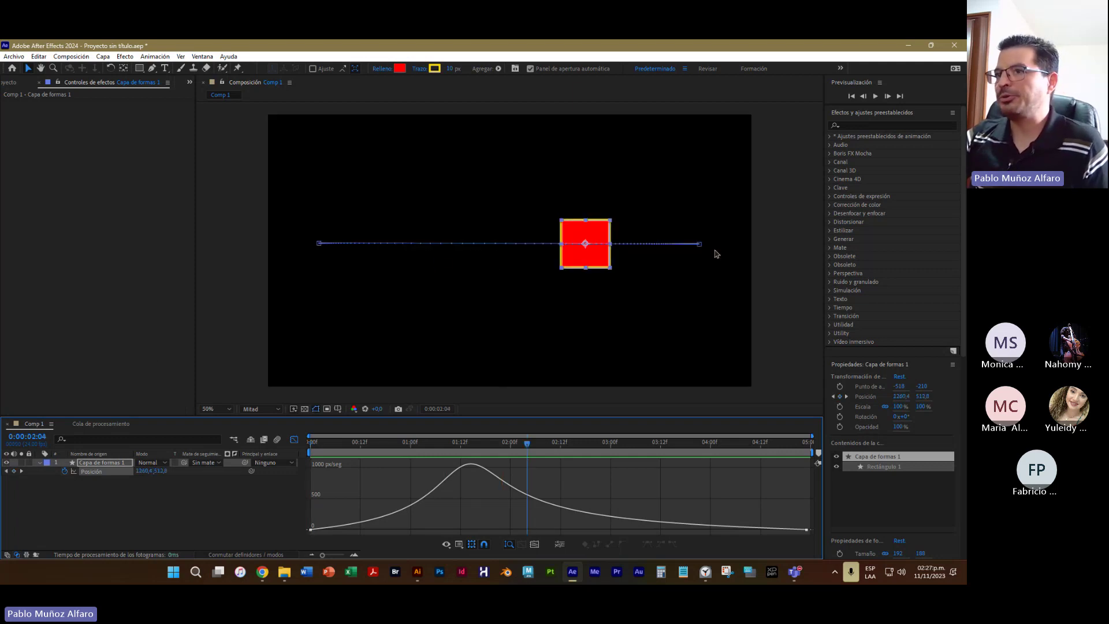
- Deselect the shape layer and close the Comp 1 composition
click(587, 292)
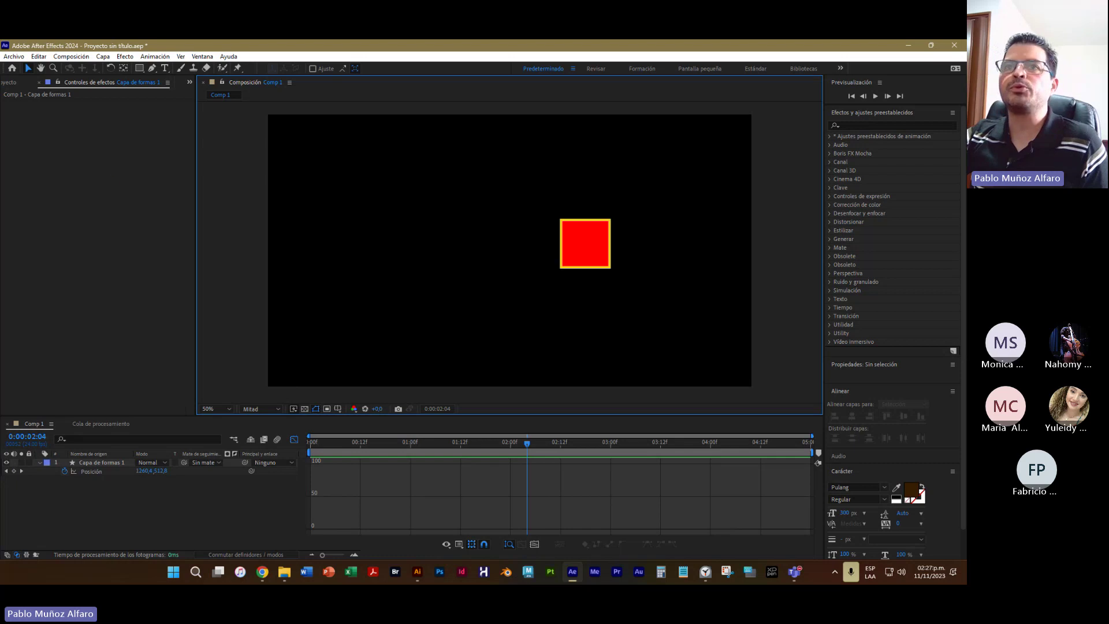
click(13, 57)
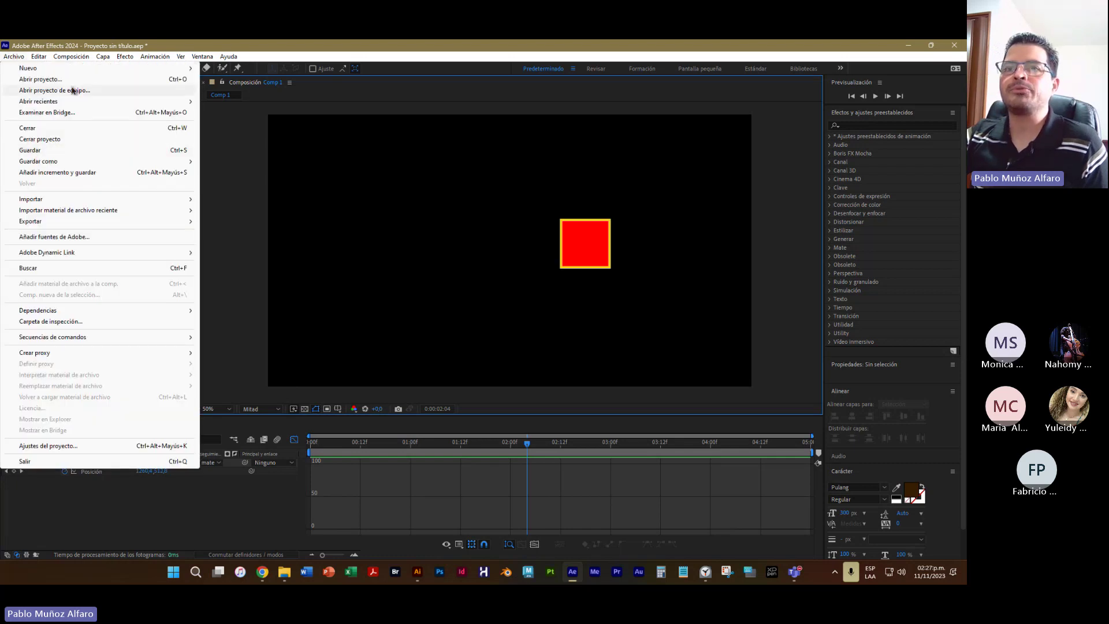
click(36, 129)
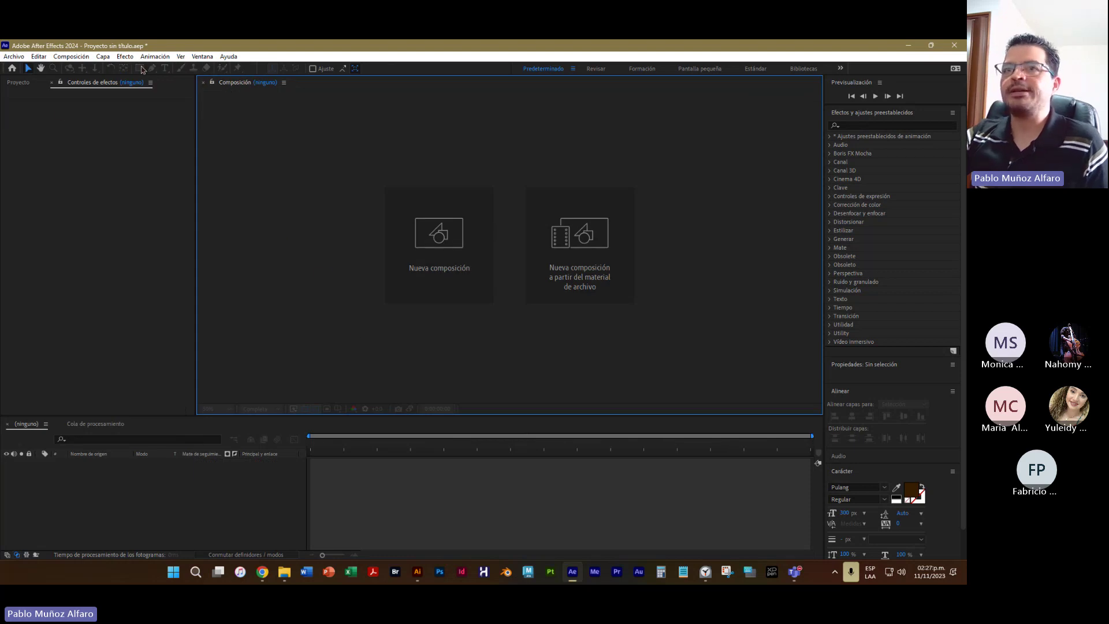
- Set up a new composition named "Acelerar y Deshacelerar" with a duration of 0:00:03:00
click(71, 57)
click(65, 70)
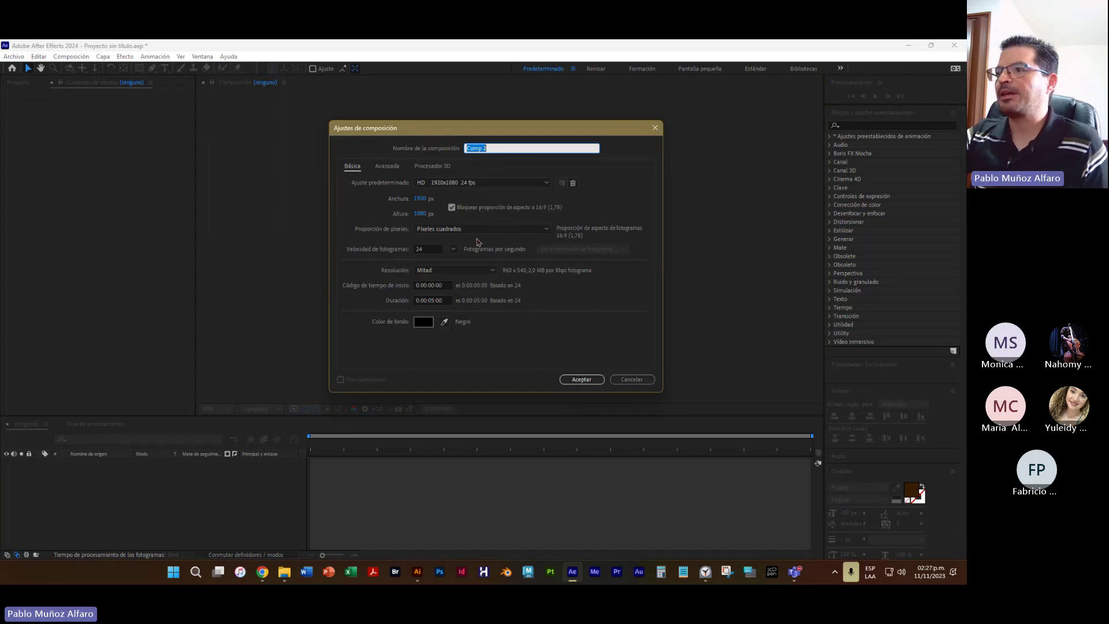
drag(504, 130, 490, 125)
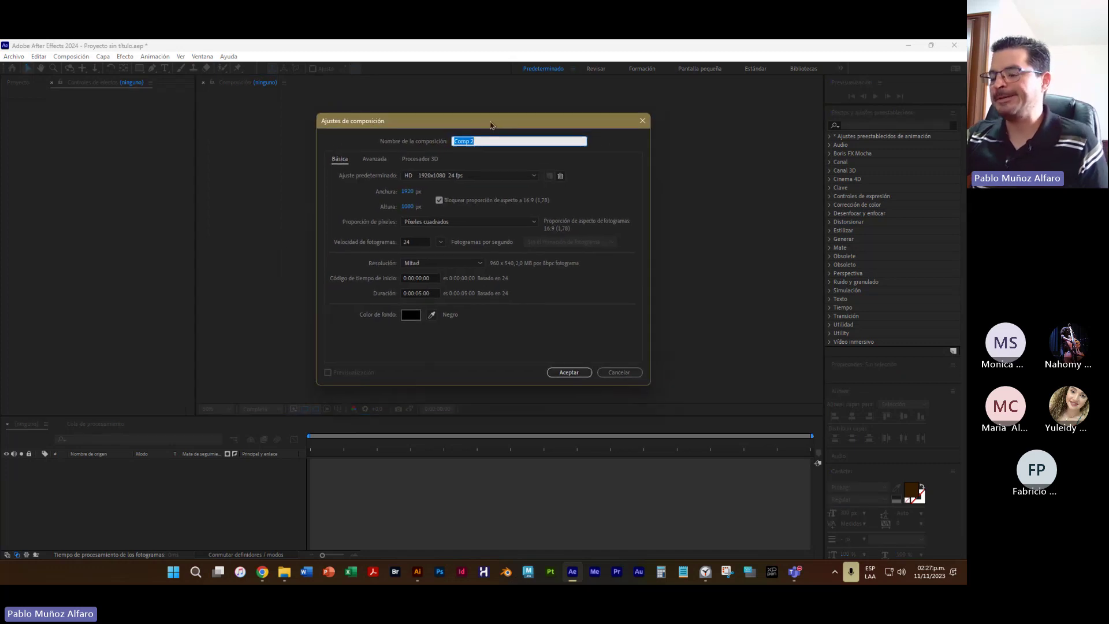
text(Acelerar y Deshacelerar)
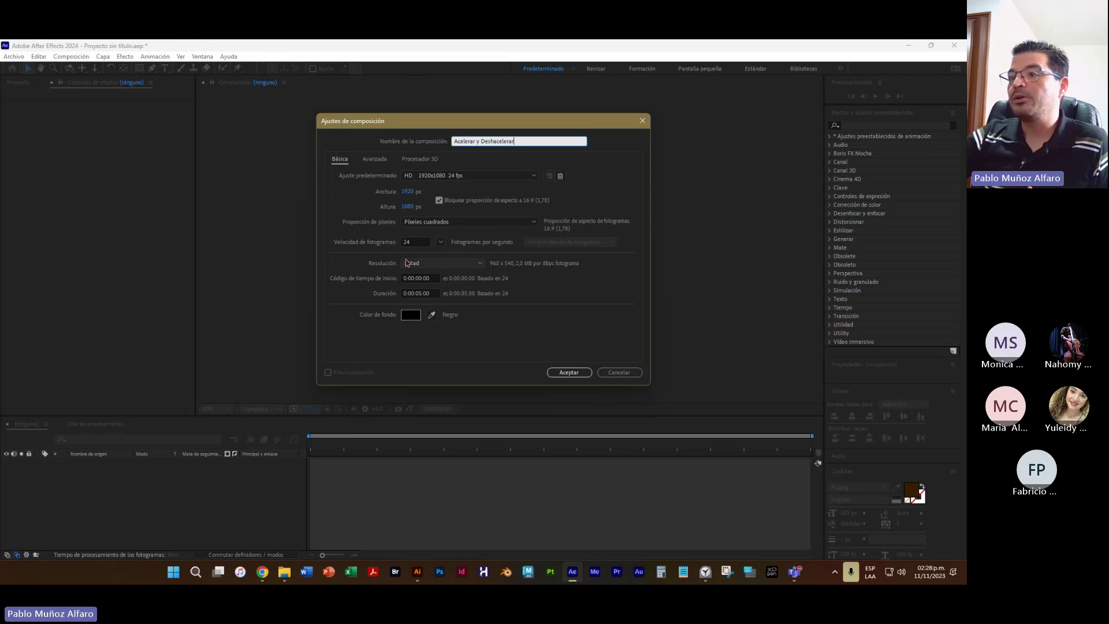
click(420, 294)
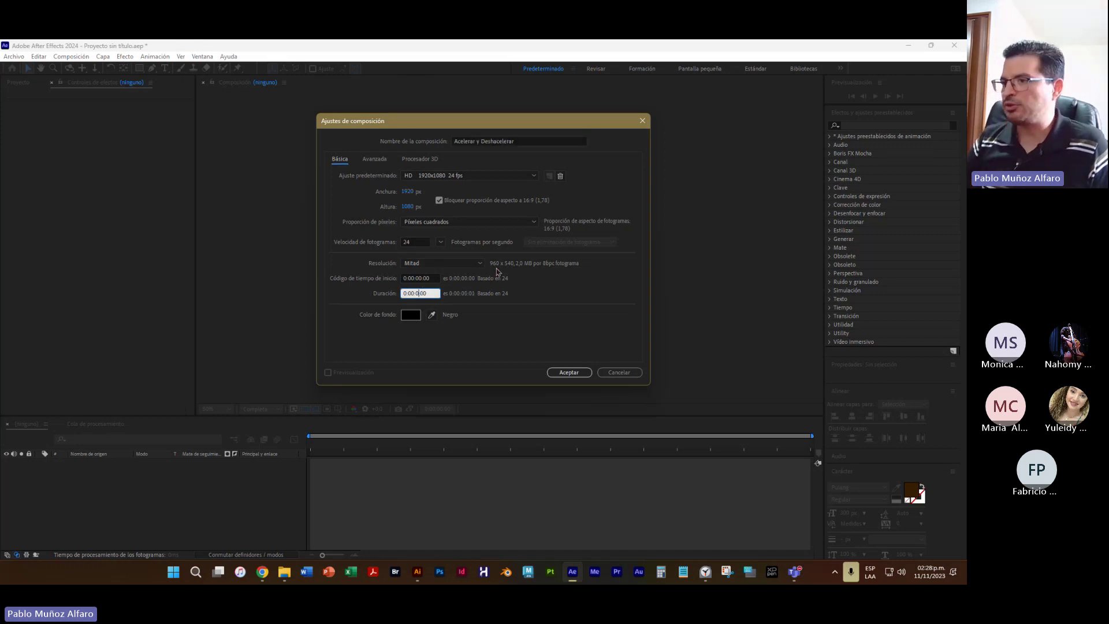
text(3)
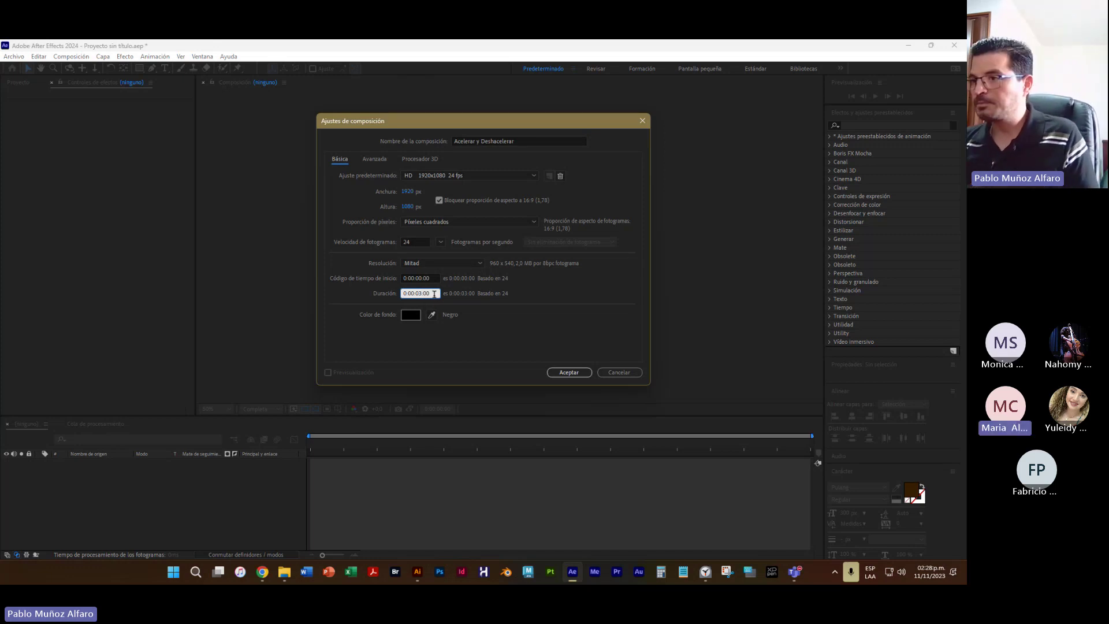
- Magnify the composition settings to 400% and choose the HD 1920x1080 24 fps preset
key(super+plus)
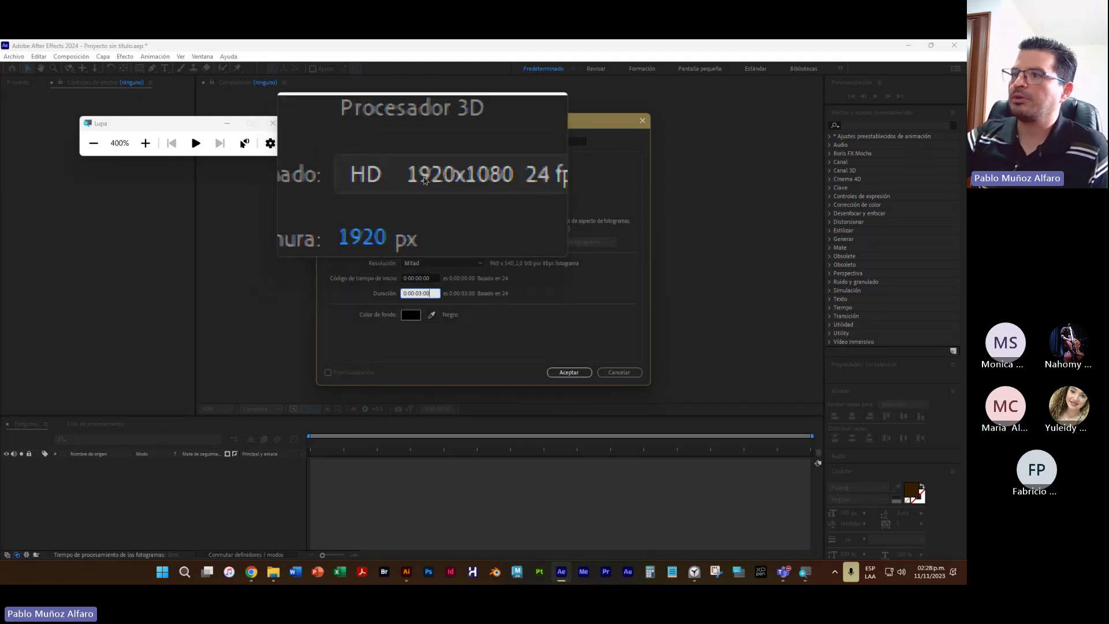
click(425, 181)
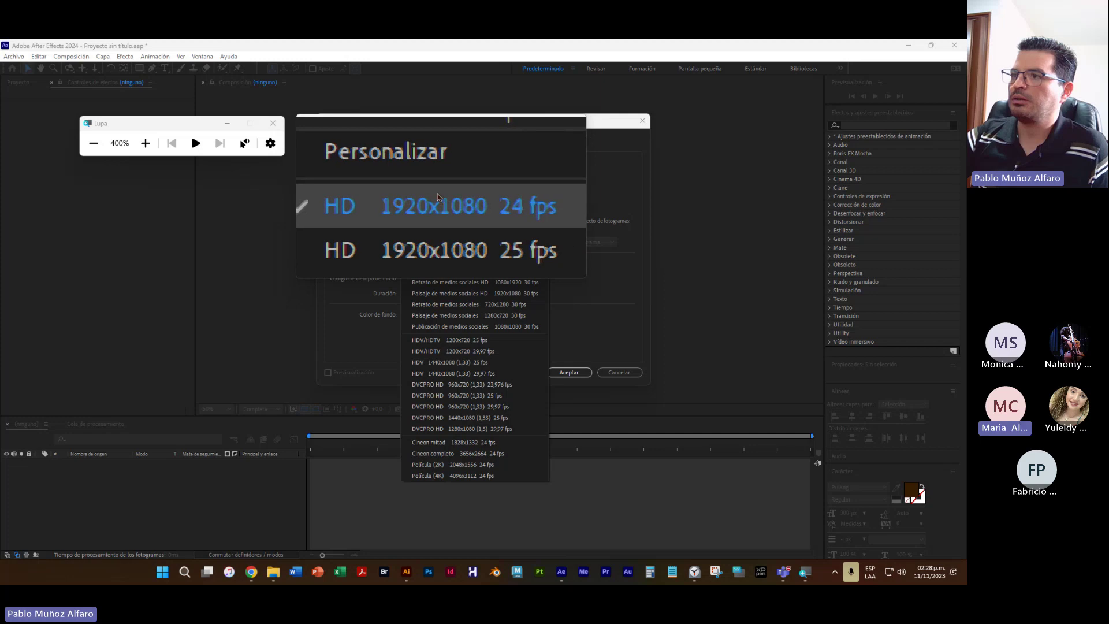
click(427, 183)
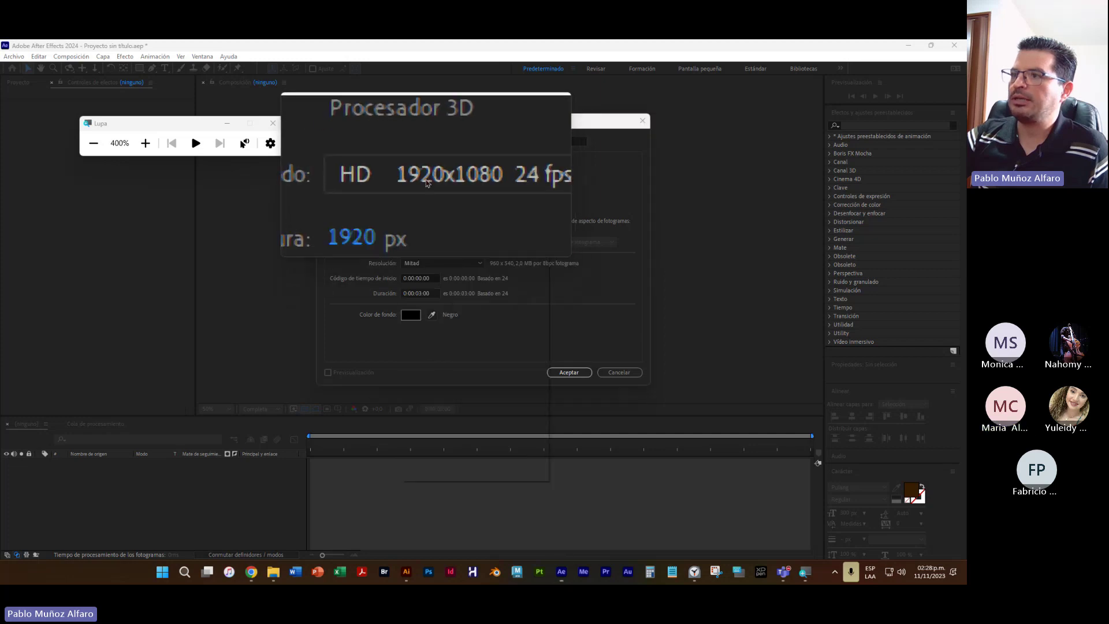
click(426, 201)
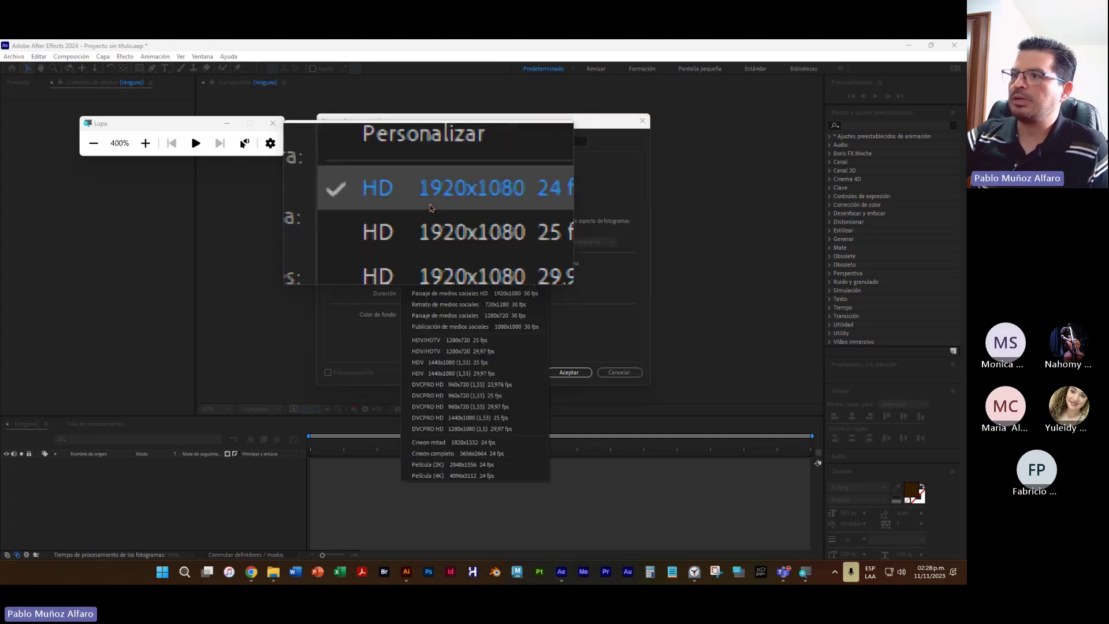
click(273, 124)
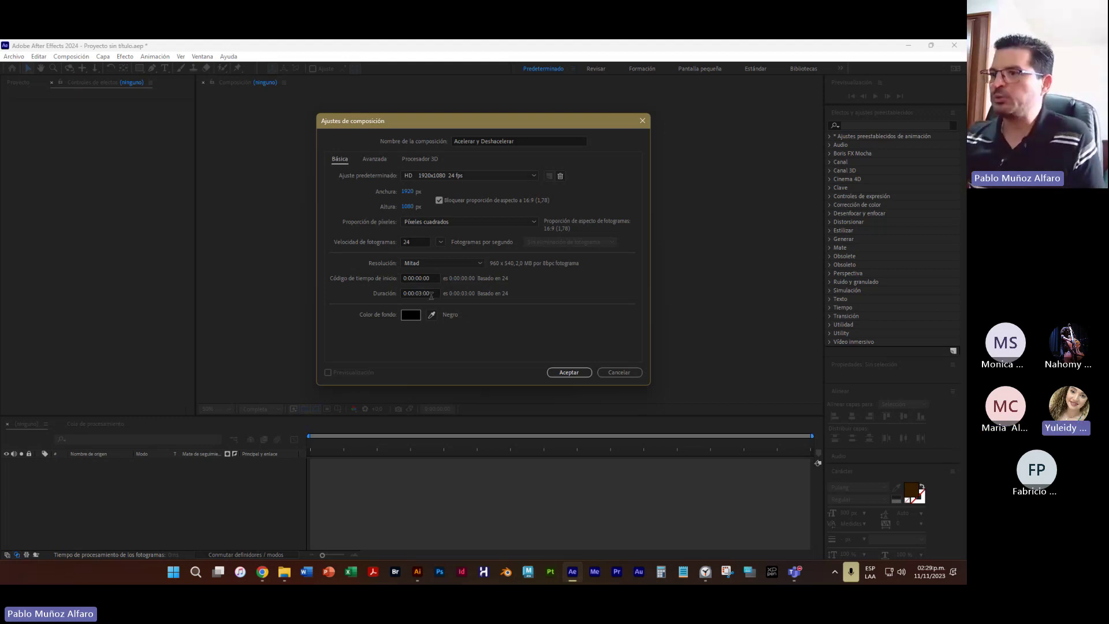
- Magnify the settings to 500%, select a frame rate of 24, and create the composition
key(super+plus)
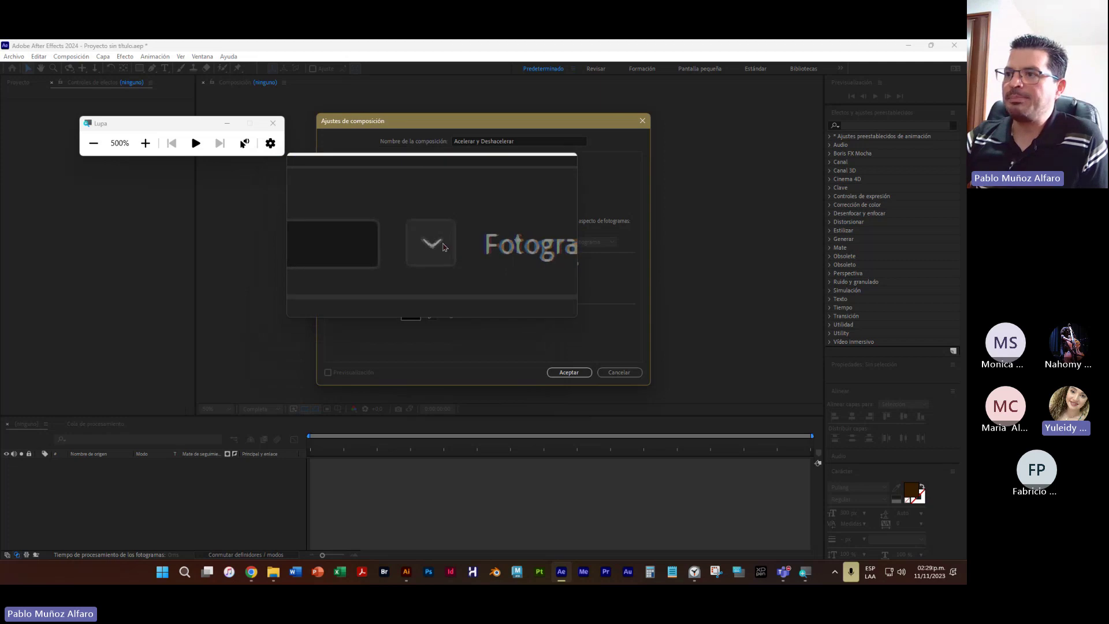
click(443, 243)
click(443, 243)
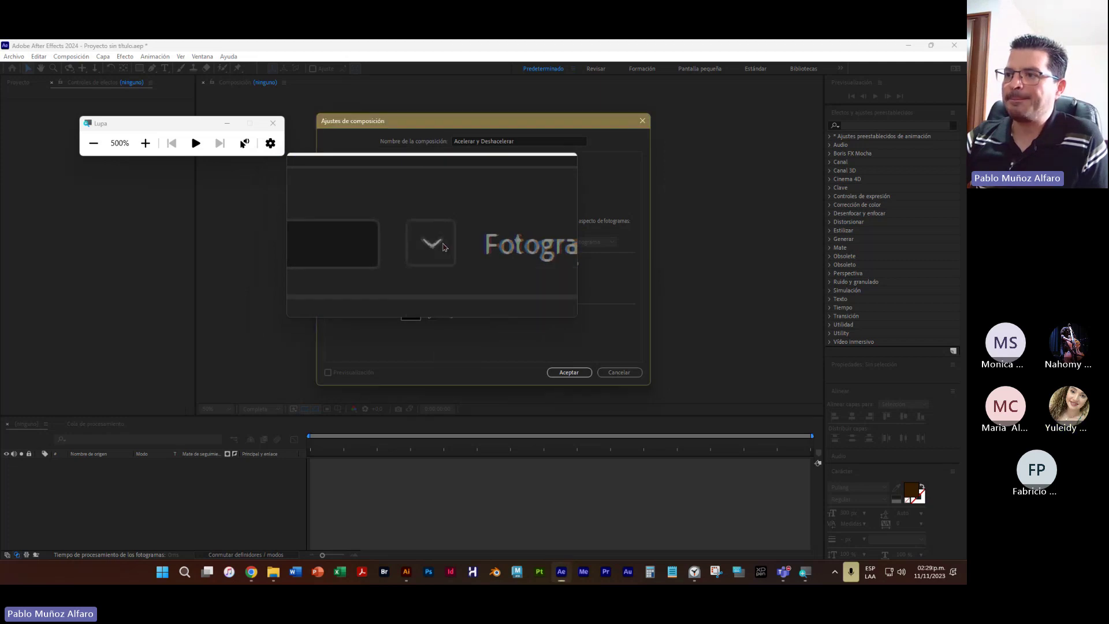
click(443, 247)
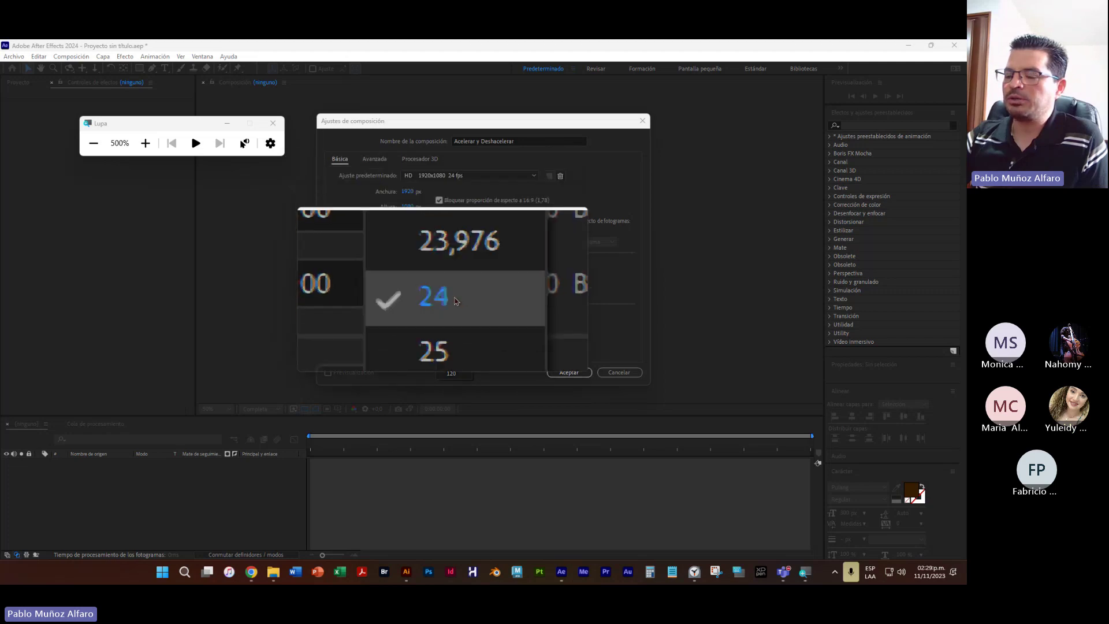
click(455, 301)
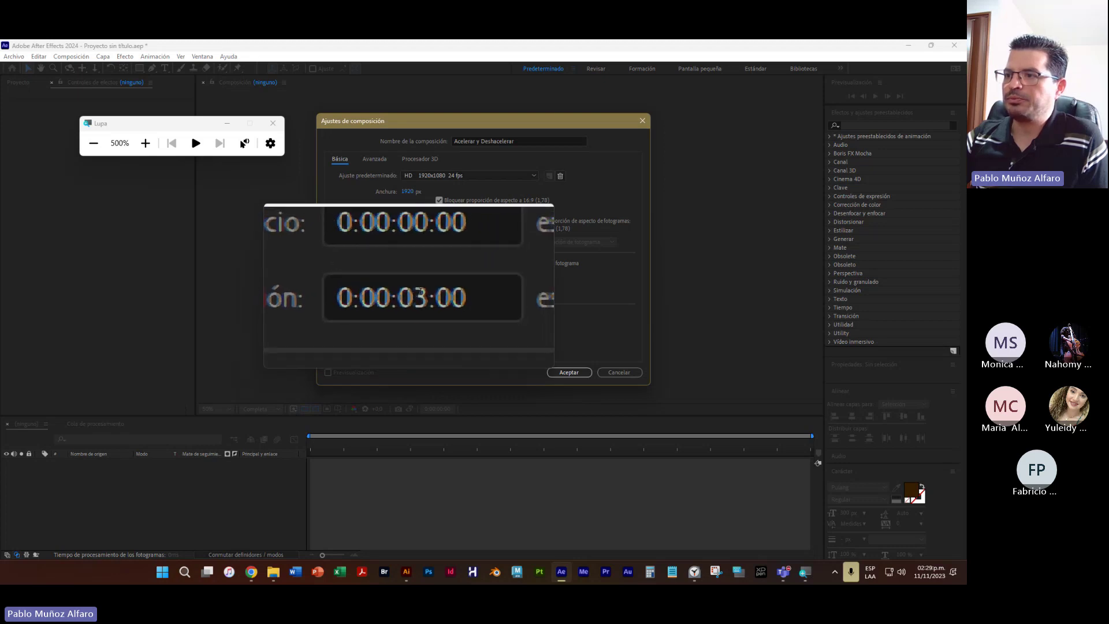
click(420, 292)
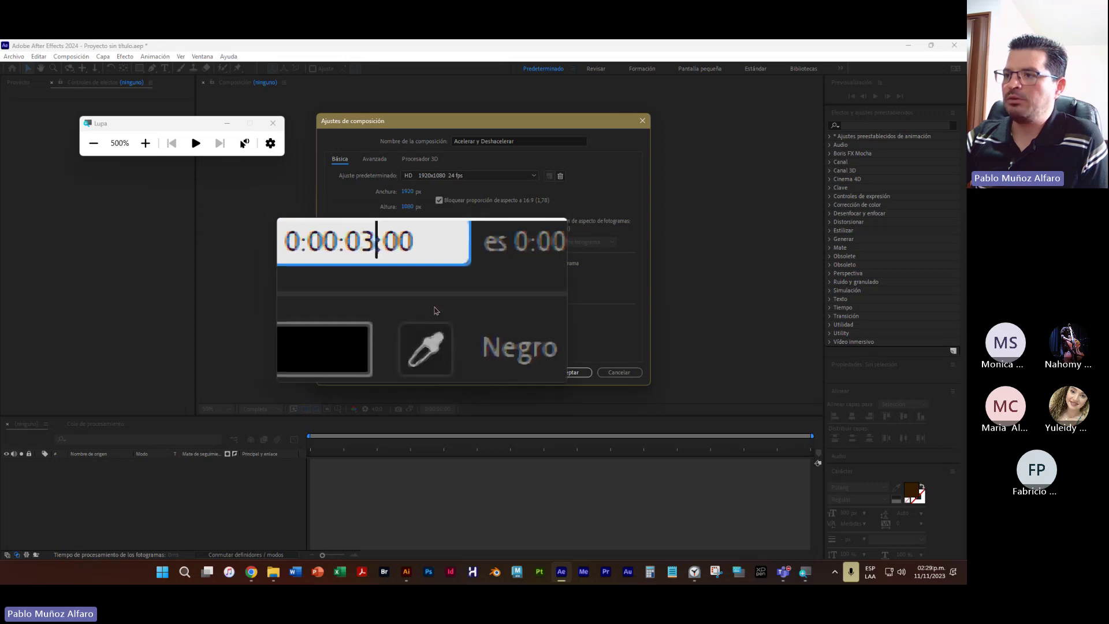
click(435, 311)
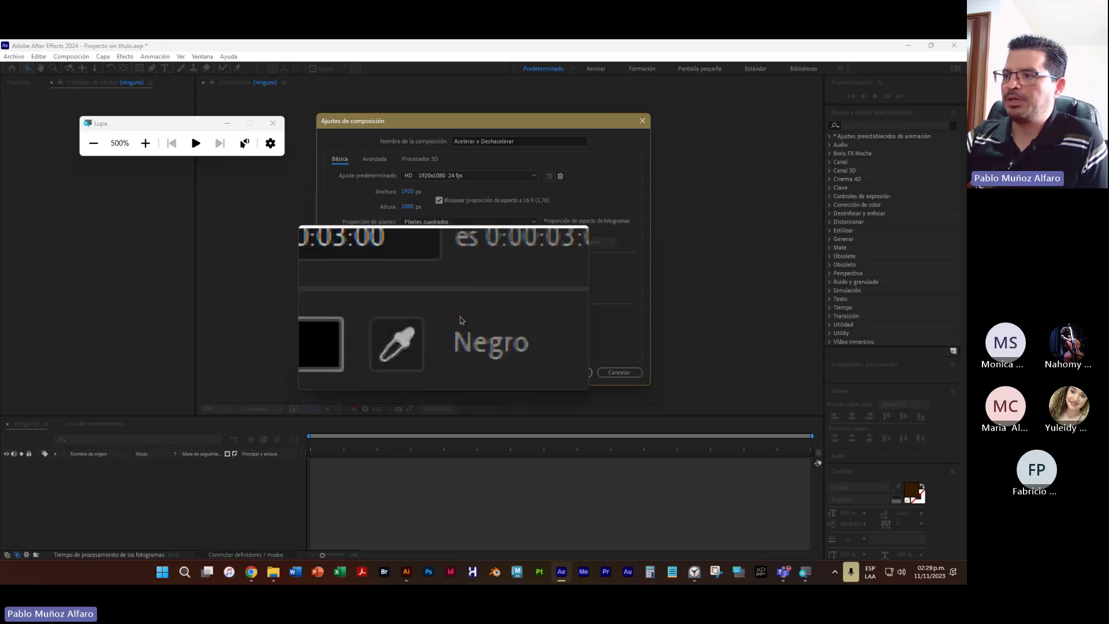
click(580, 375)
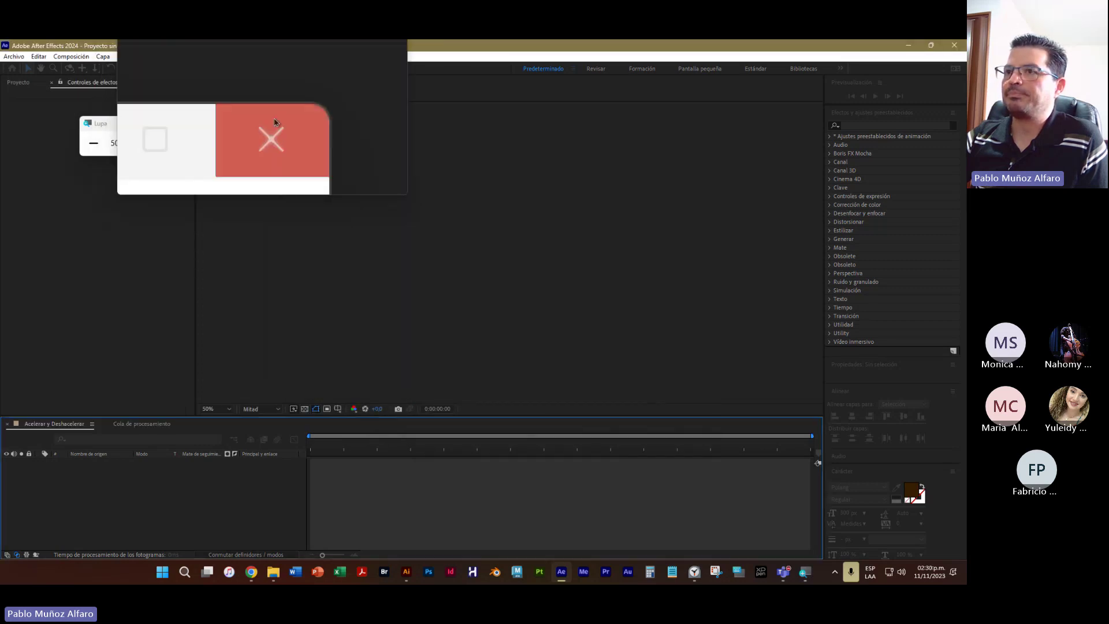
click(254, 130)
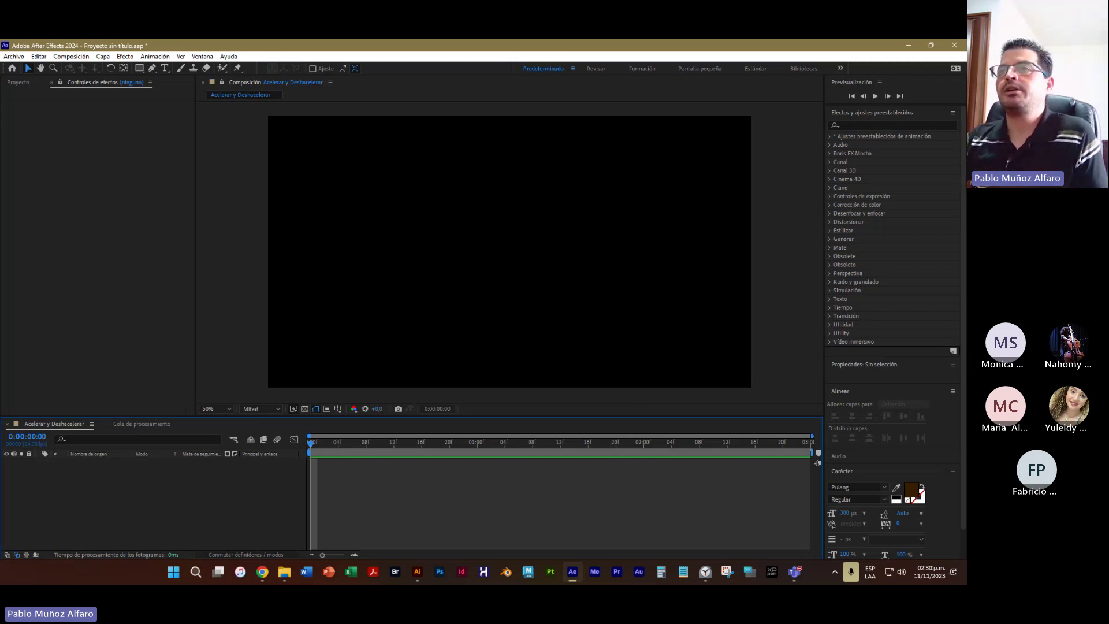
- Draw a square about 188 px wide with red fill and yellow stroke in the upper-left area of the composition
click(139, 70)
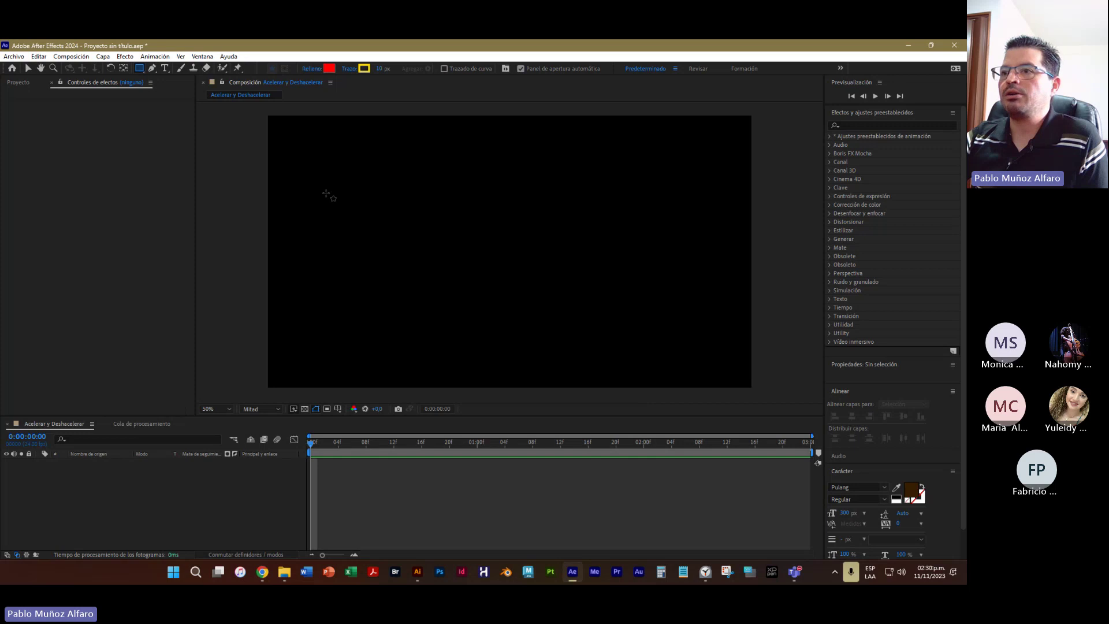
mouse_move(323, 192)
mouse_down()
mouse_move(381, 250)
mouse_move(371, 241)
mouse_up()
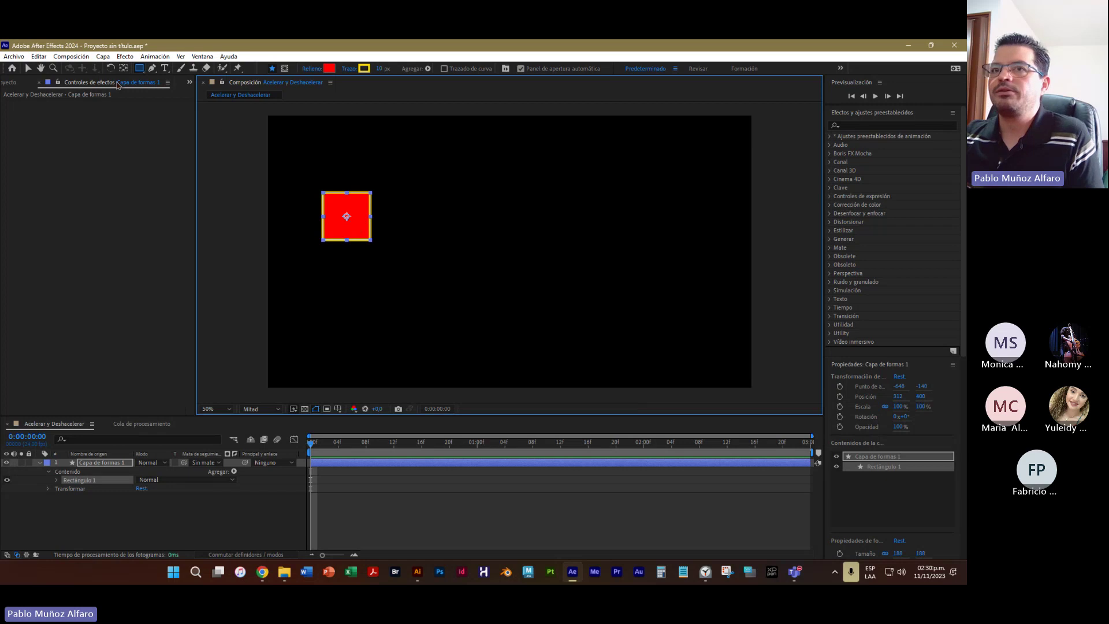
- Center the shape layer's anchor point in its content and move the square to about 224, 504
click(29, 69)
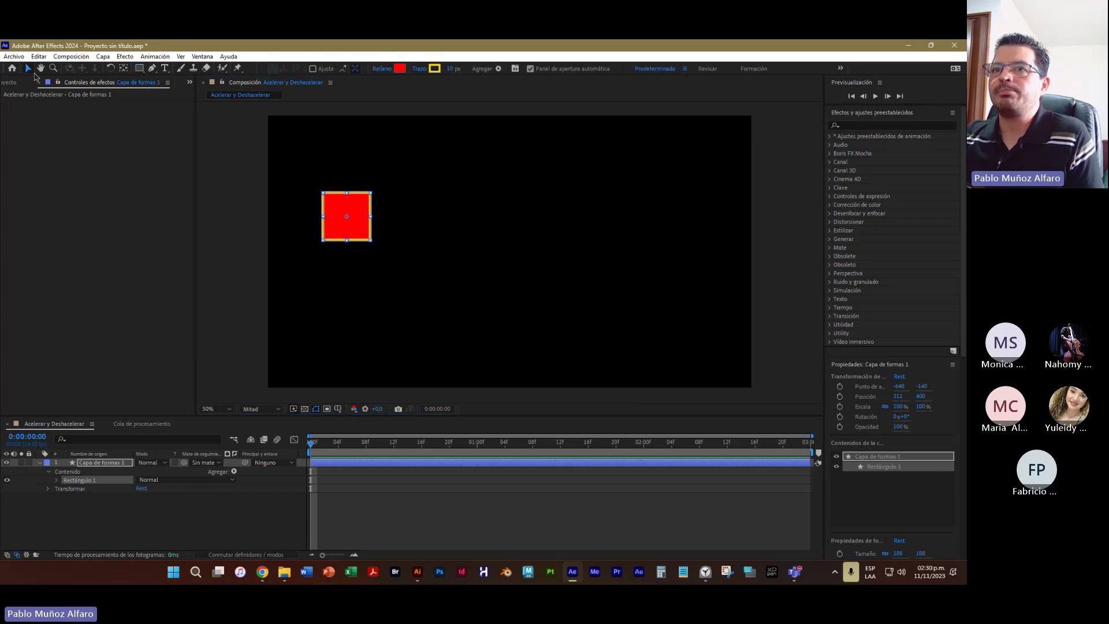
right_click(347, 230)
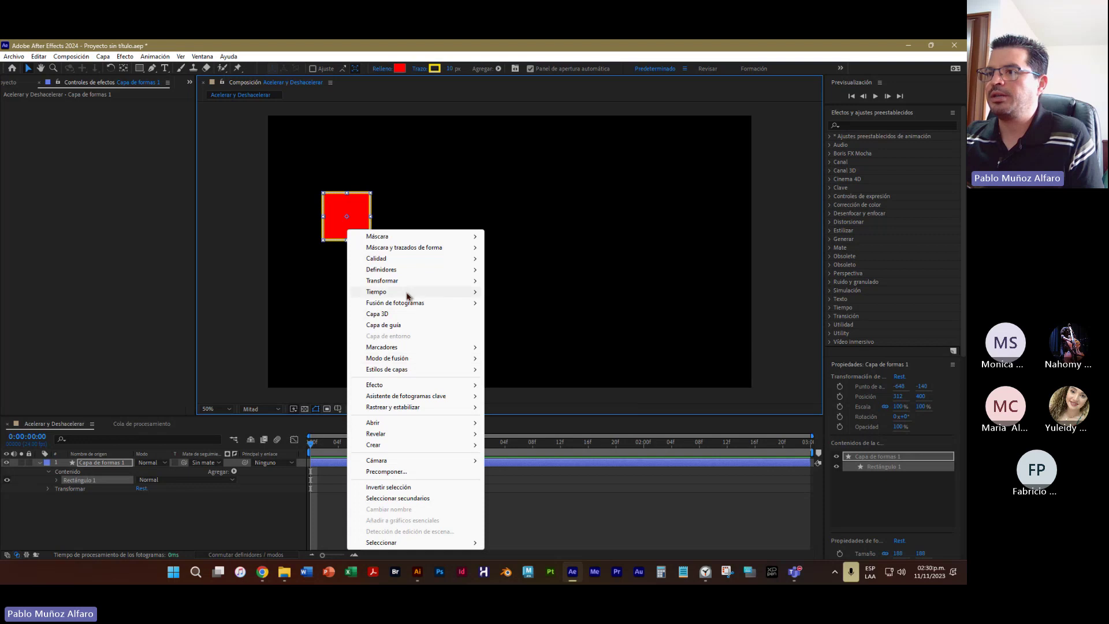
mouse_move(408, 281)
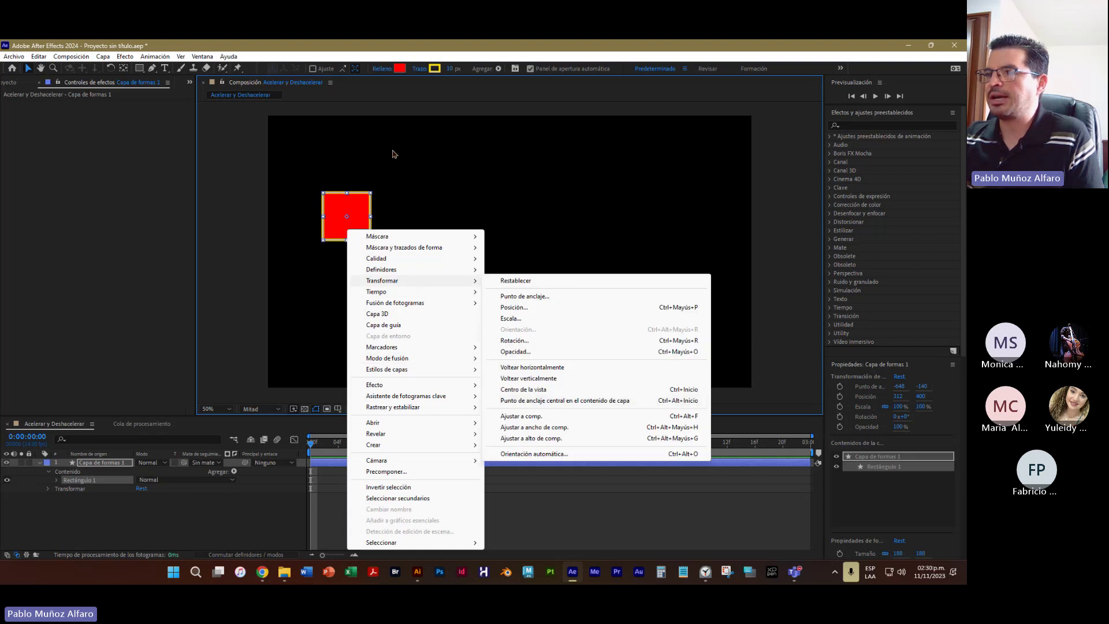
click(573, 403)
drag(363, 223, 341, 235)
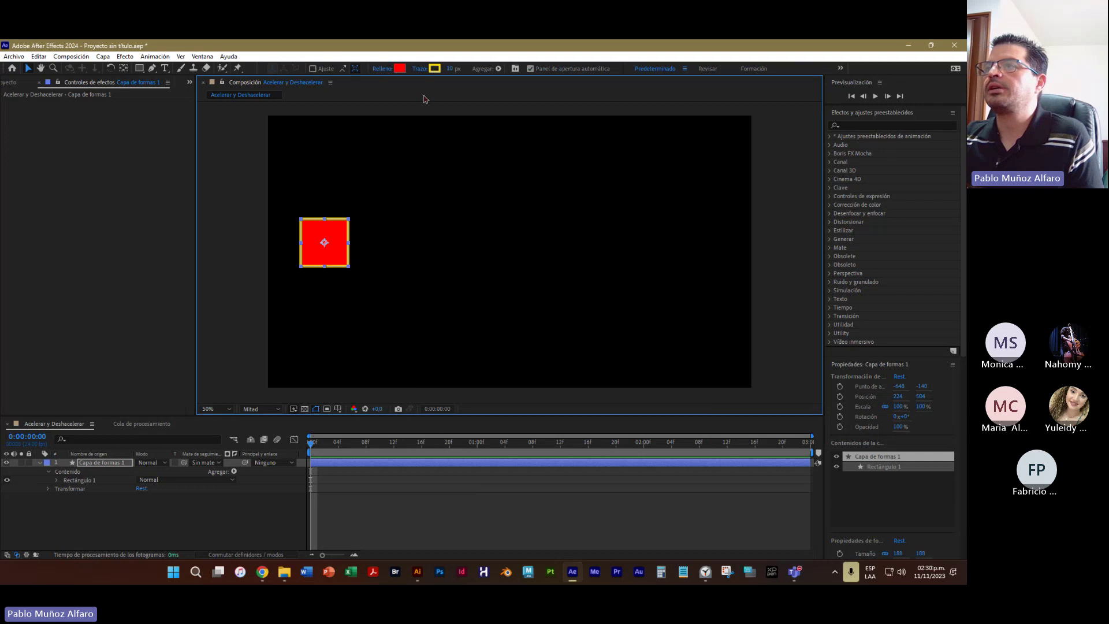
- Change the square's fill to cyan 0ED9F1
click(398, 69)
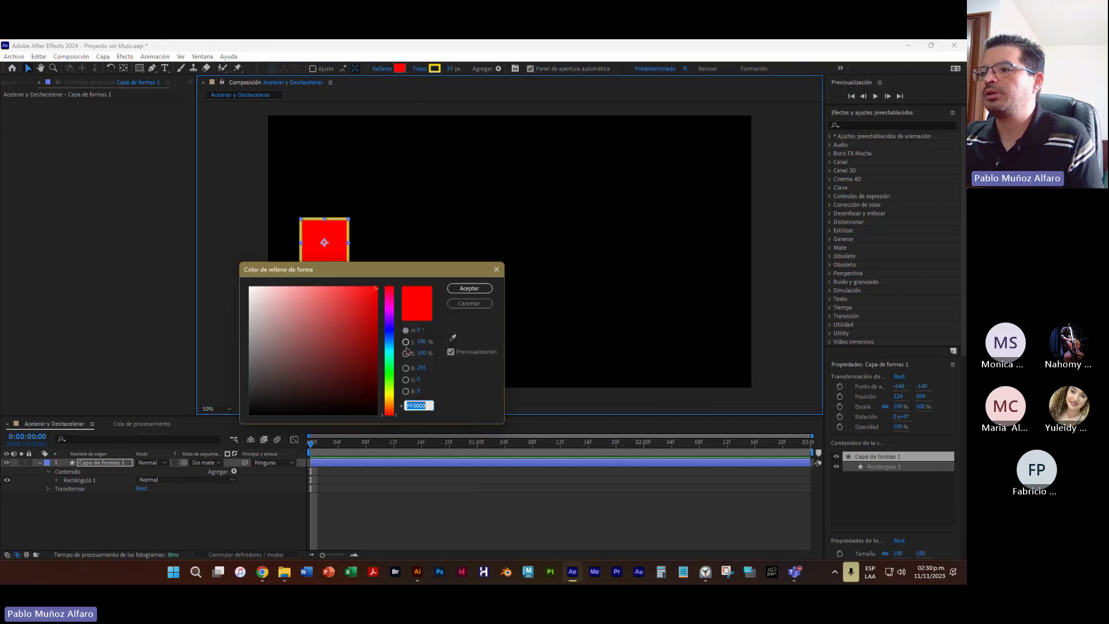
click(386, 342)
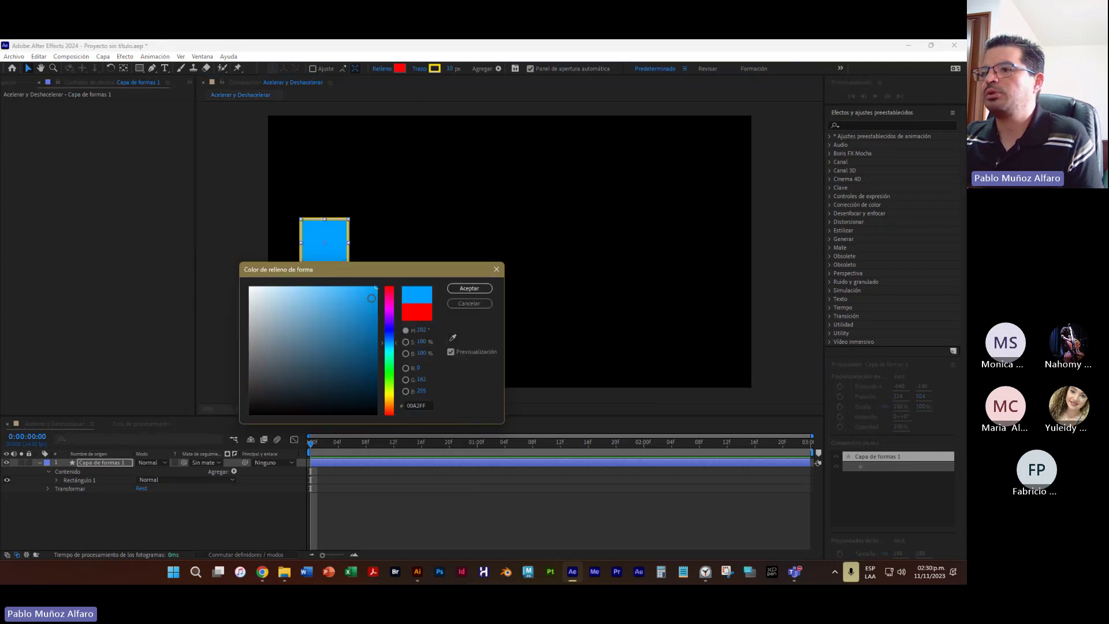
click(389, 346)
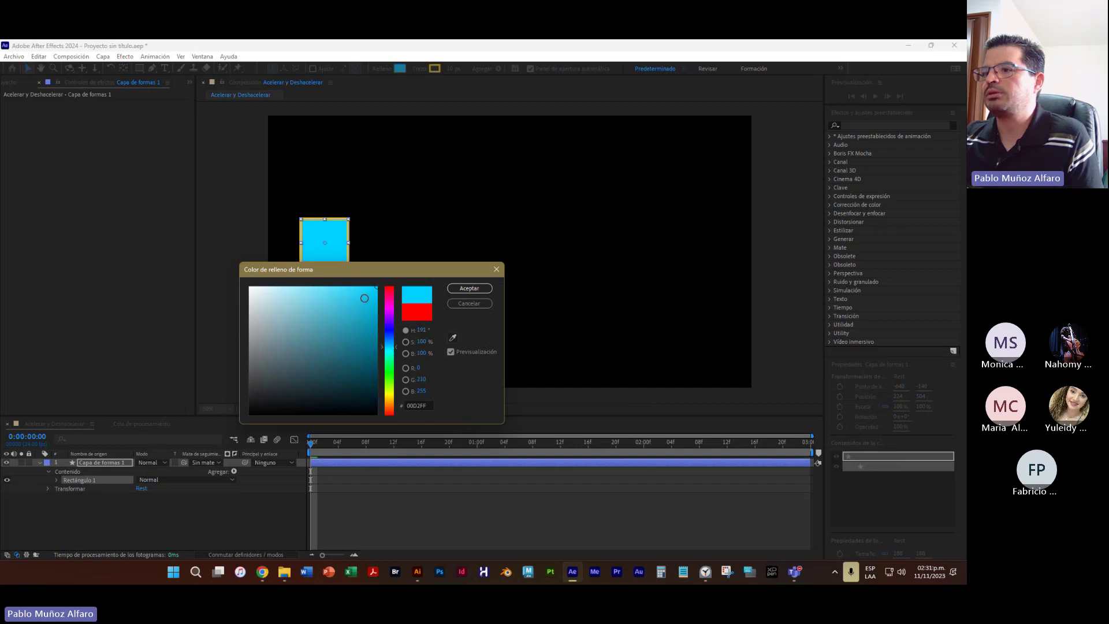
click(395, 352)
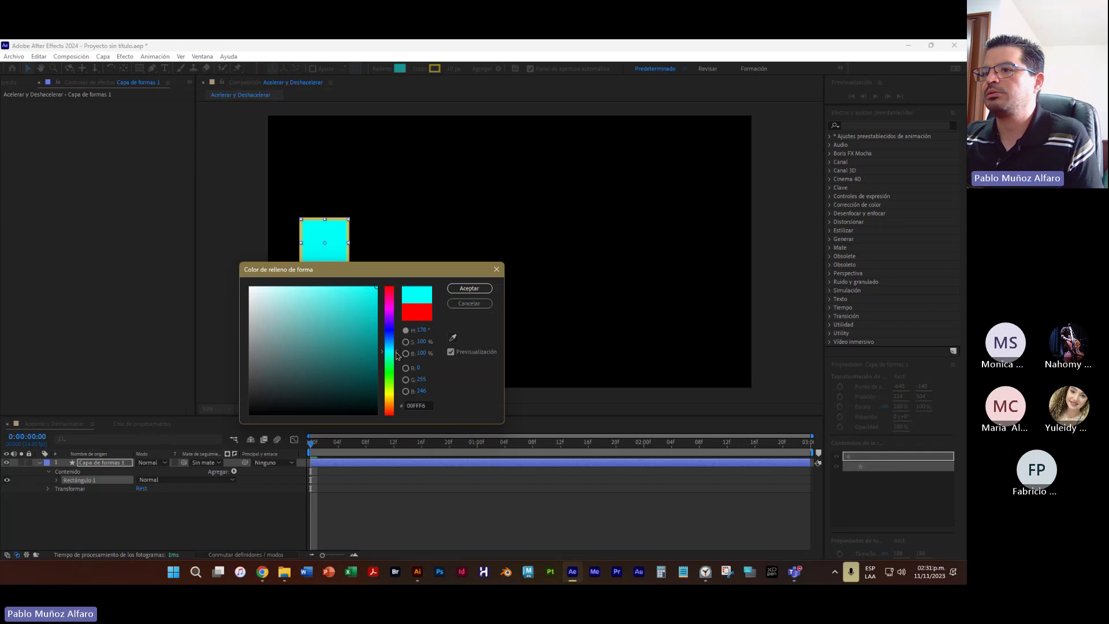
drag(372, 340, 374, 336)
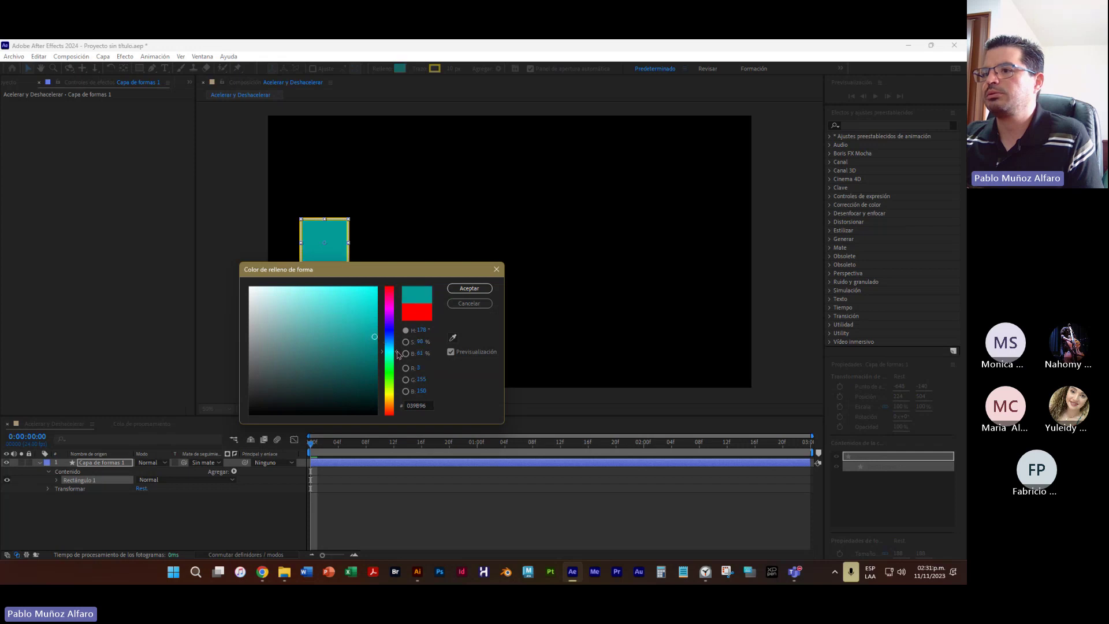
click(396, 349)
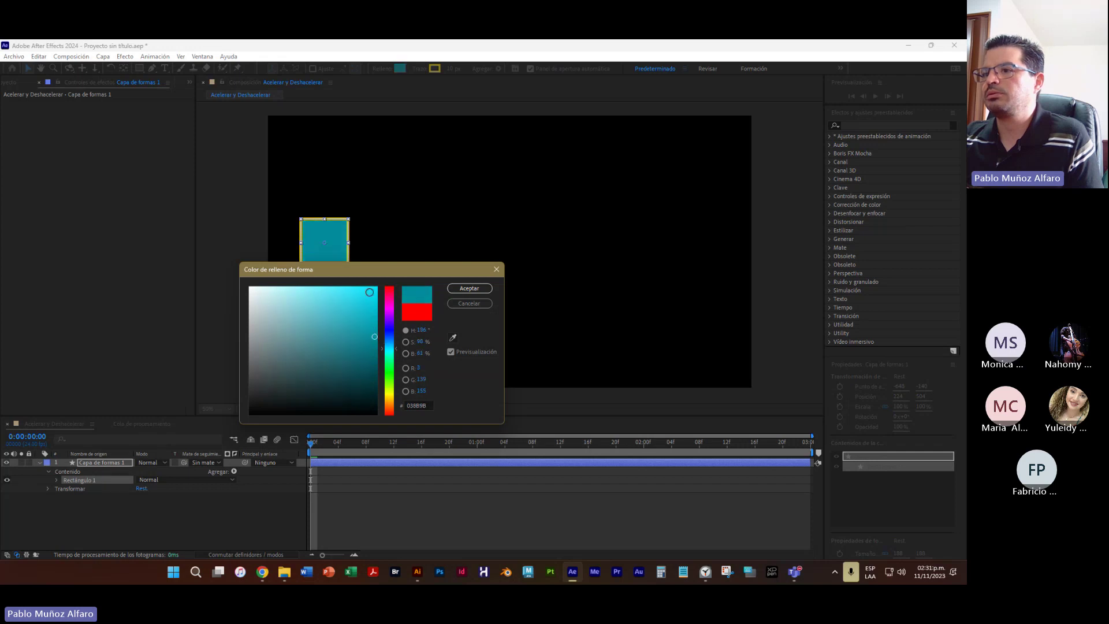
click(370, 293)
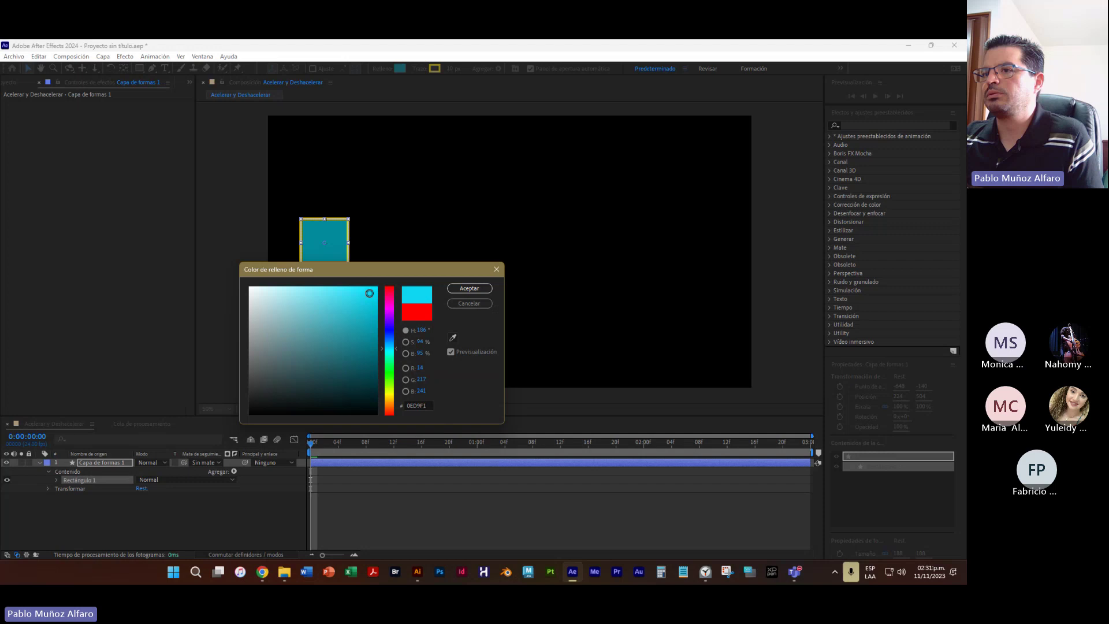
click(469, 288)
- Change the square's stroke to bright green 0BFB32
click(435, 69)
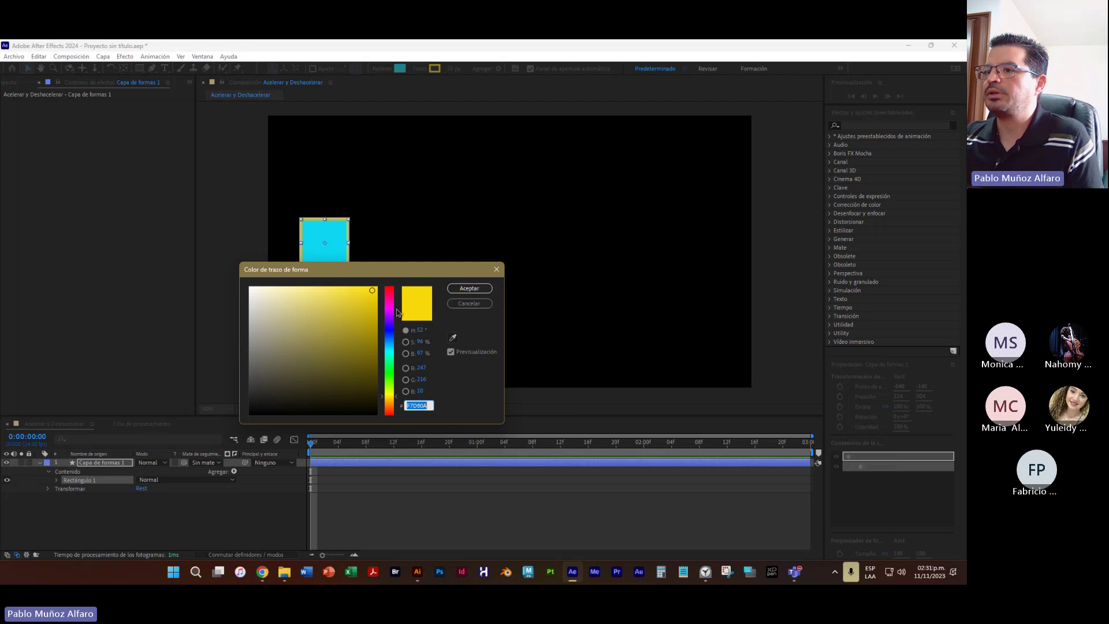
click(396, 312)
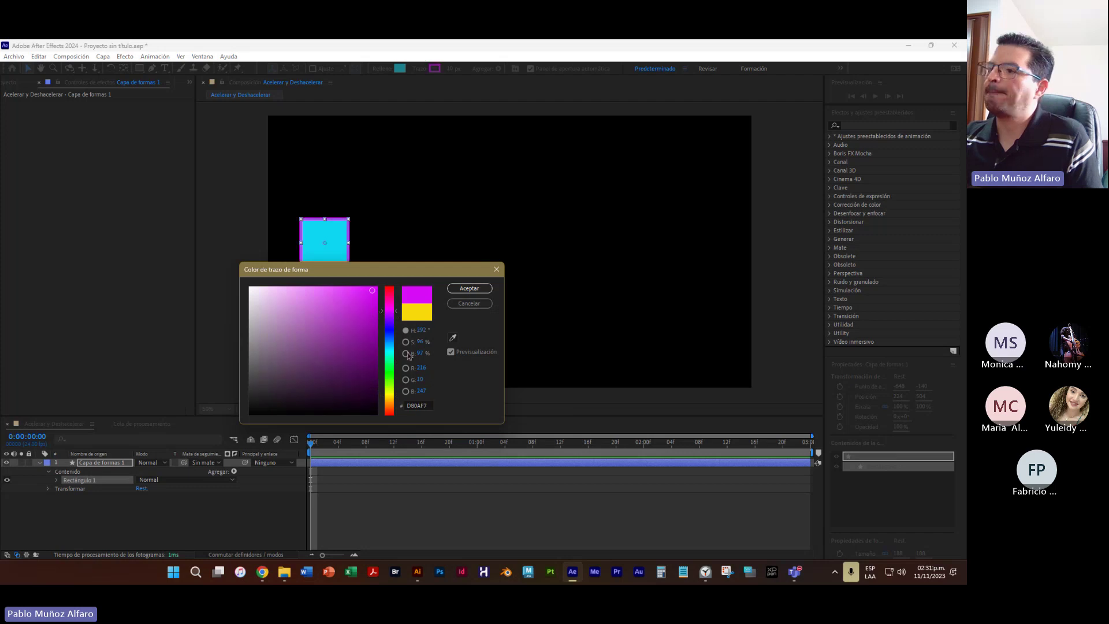
click(391, 372)
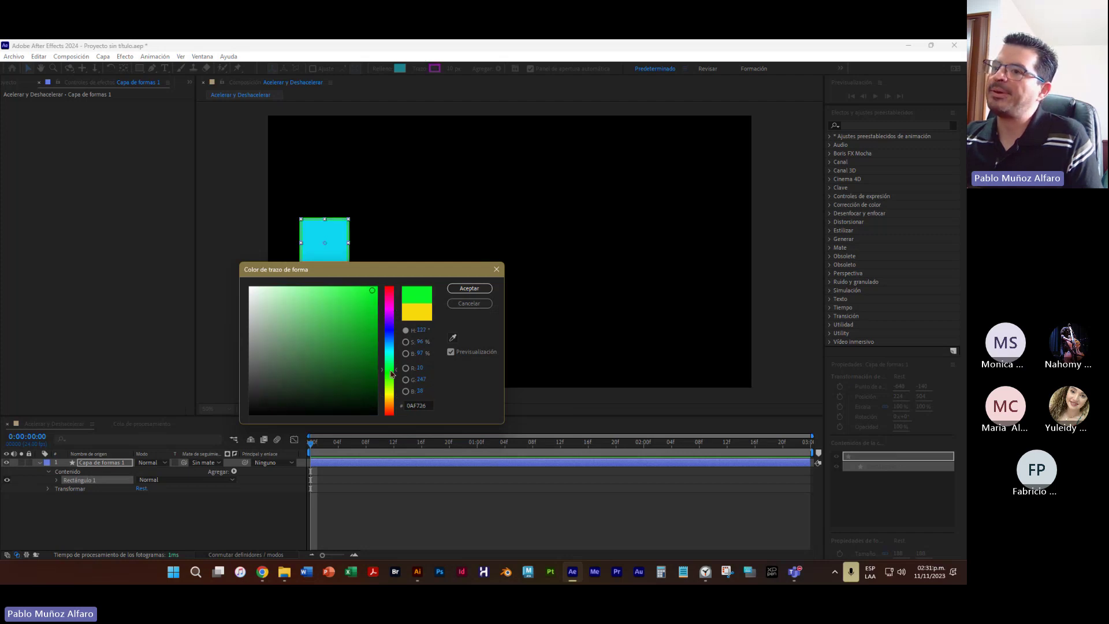
click(393, 365)
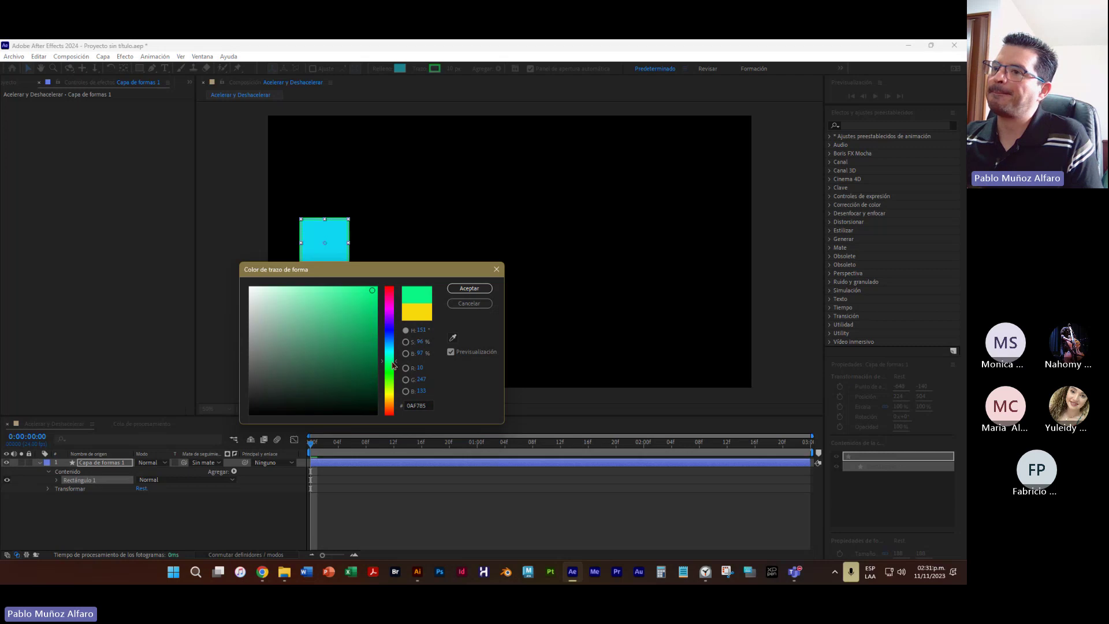
click(372, 329)
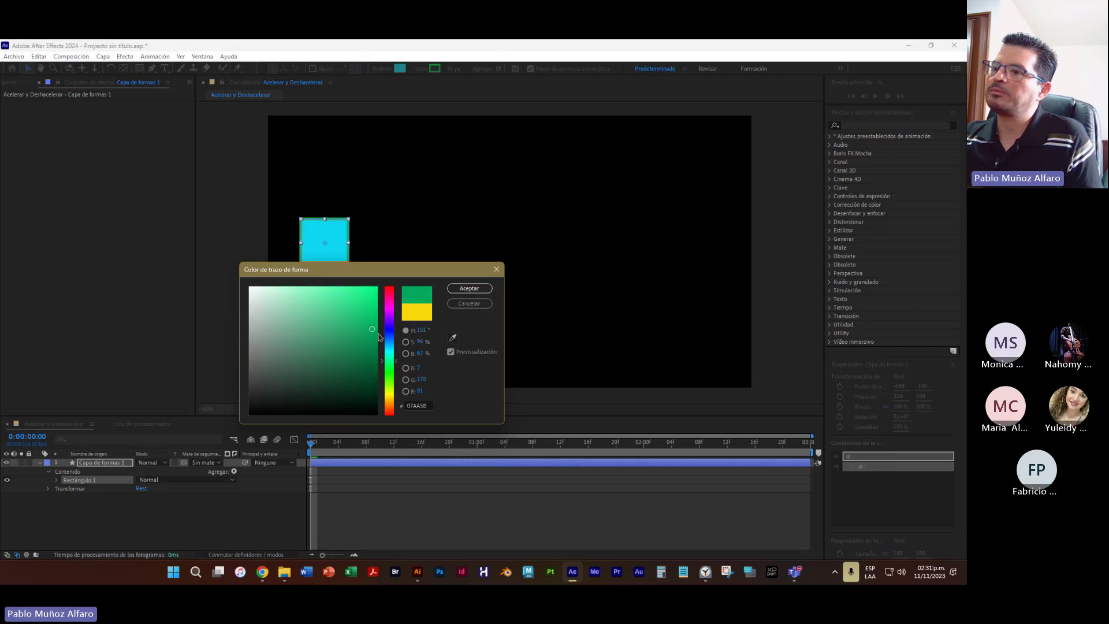
click(391, 344)
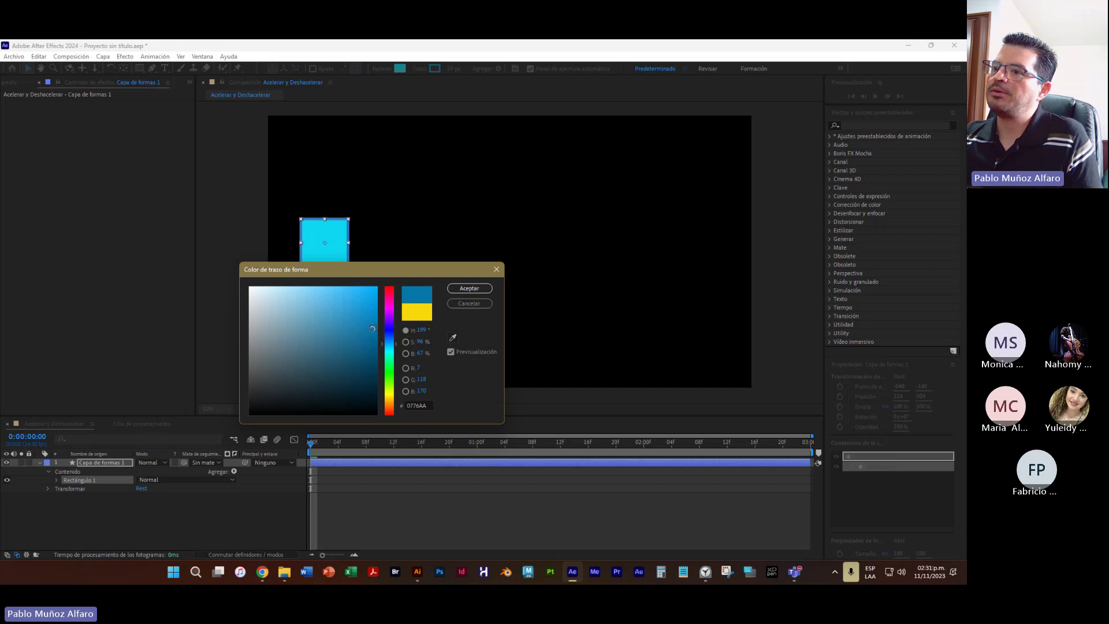
click(373, 342)
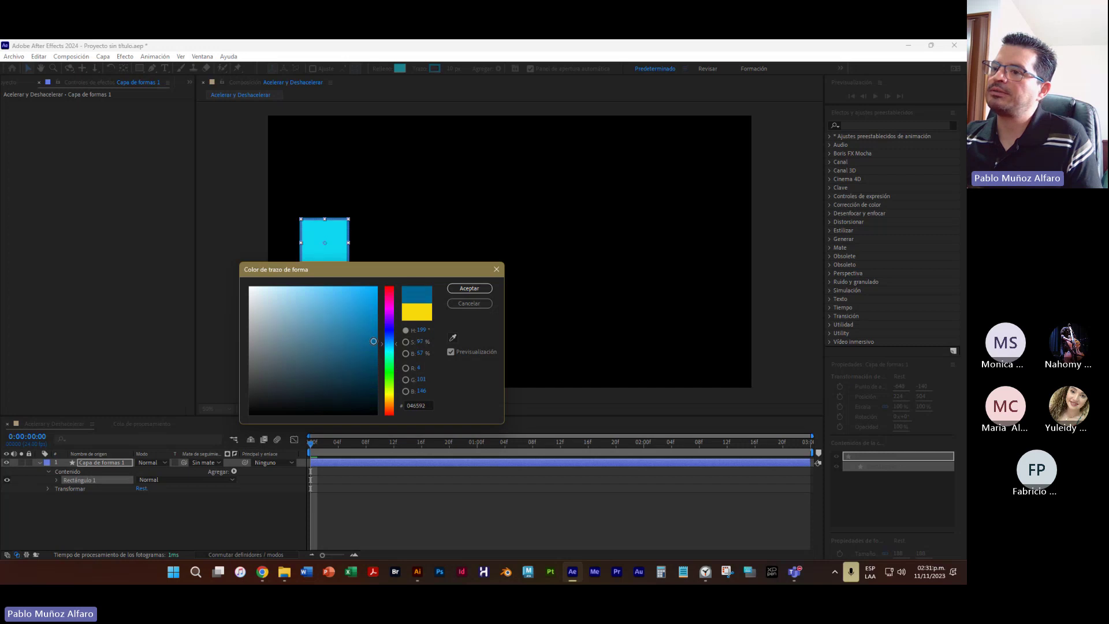
click(390, 362)
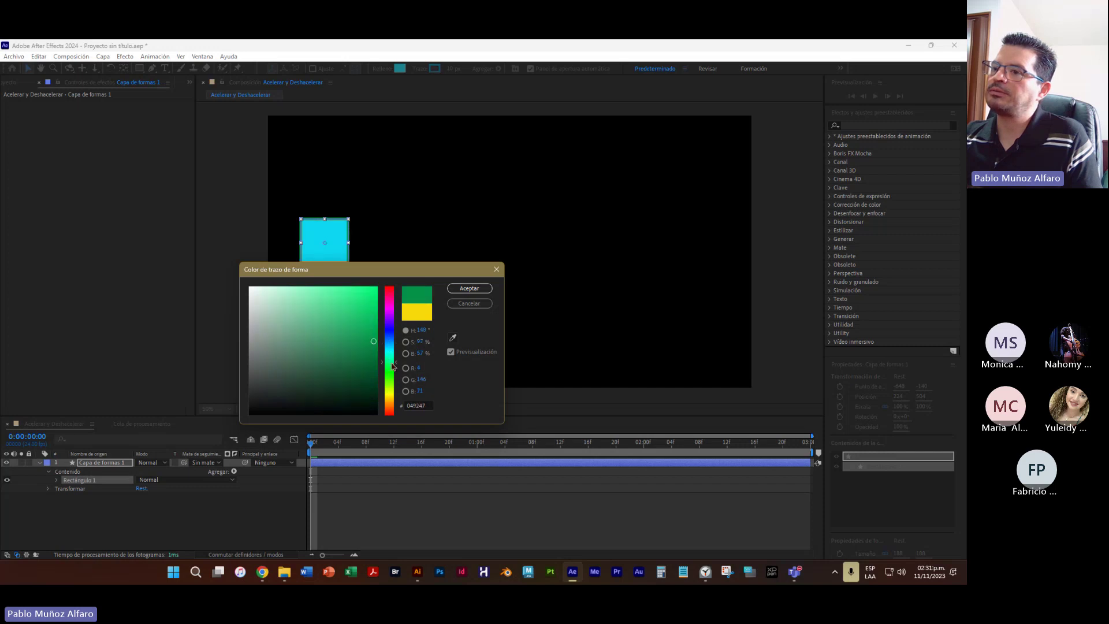
click(373, 311)
click(374, 299)
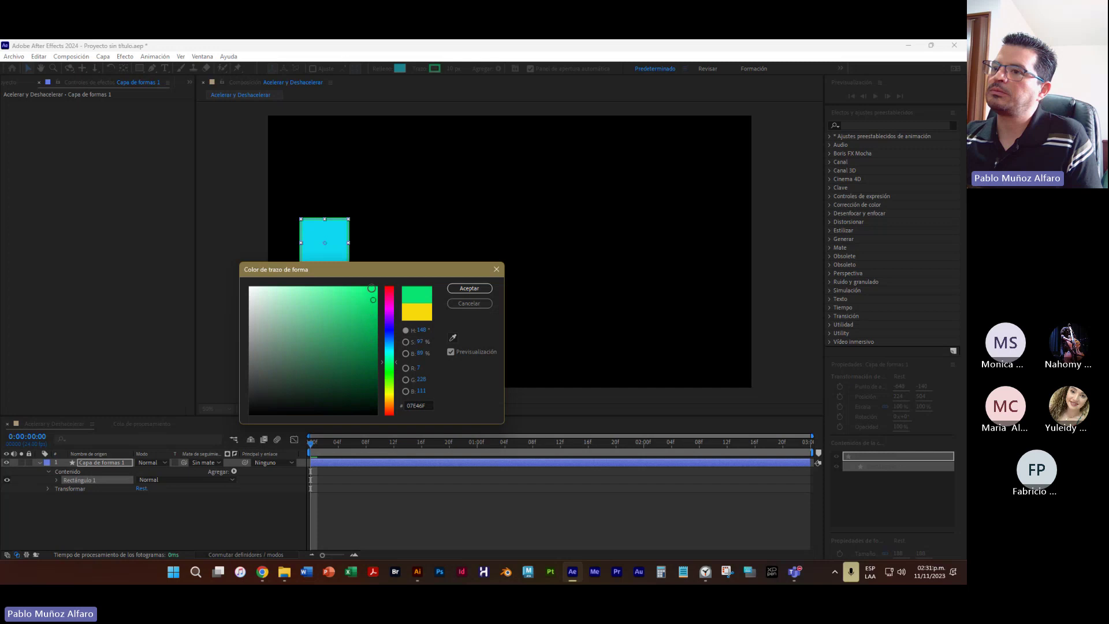
click(372, 288)
drag(395, 362, 395, 368)
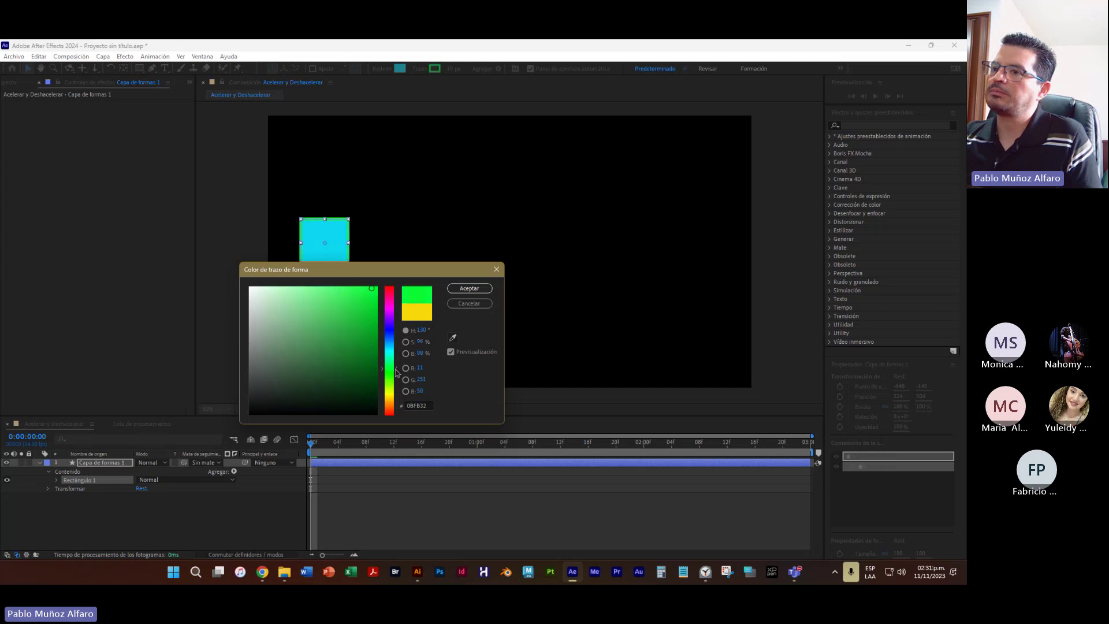
click(469, 289)
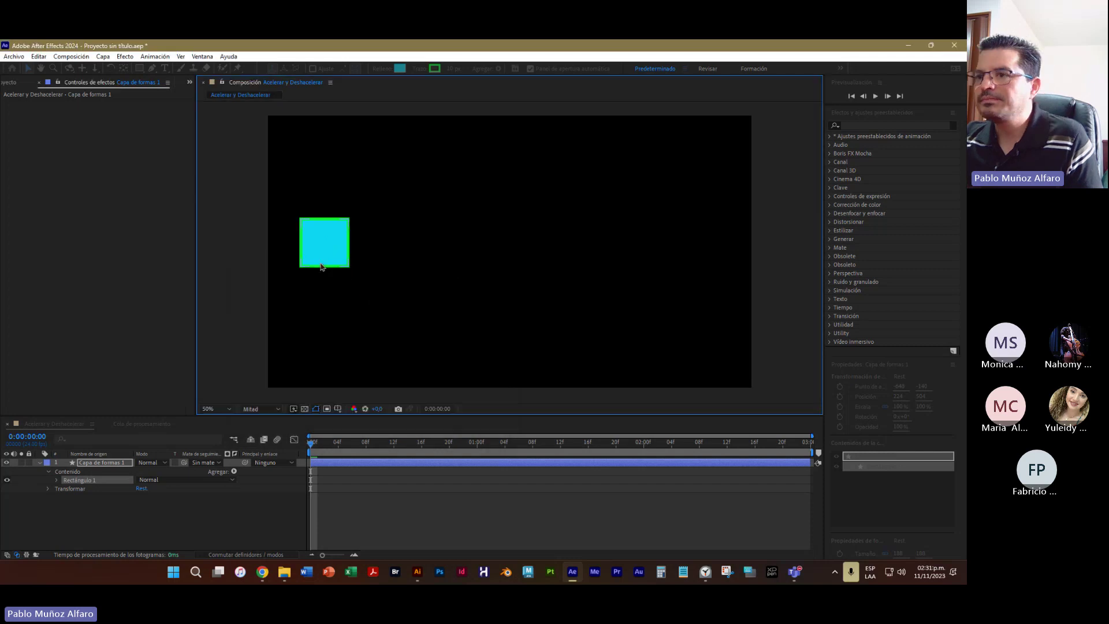
- Move the cyan square closer to the composition's left edge, at about 176, 498, and deselect it
click(353, 252)
click(332, 251)
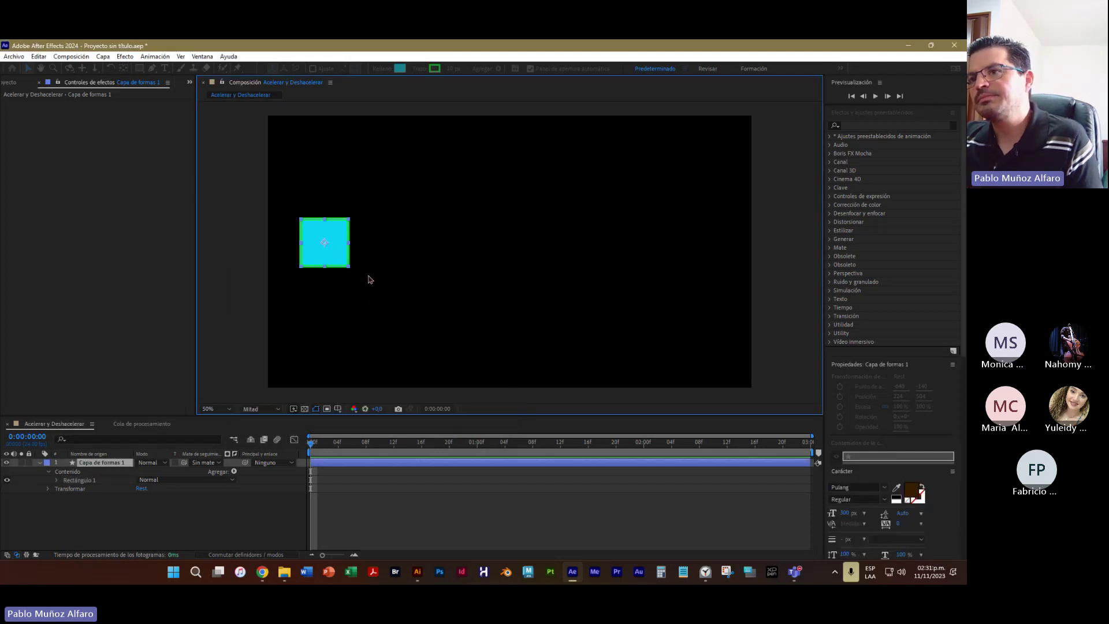
mouse_move(334, 258)
mouse_down()
mouse_move(365, 247)
mouse_move(324, 255)
mouse_up()
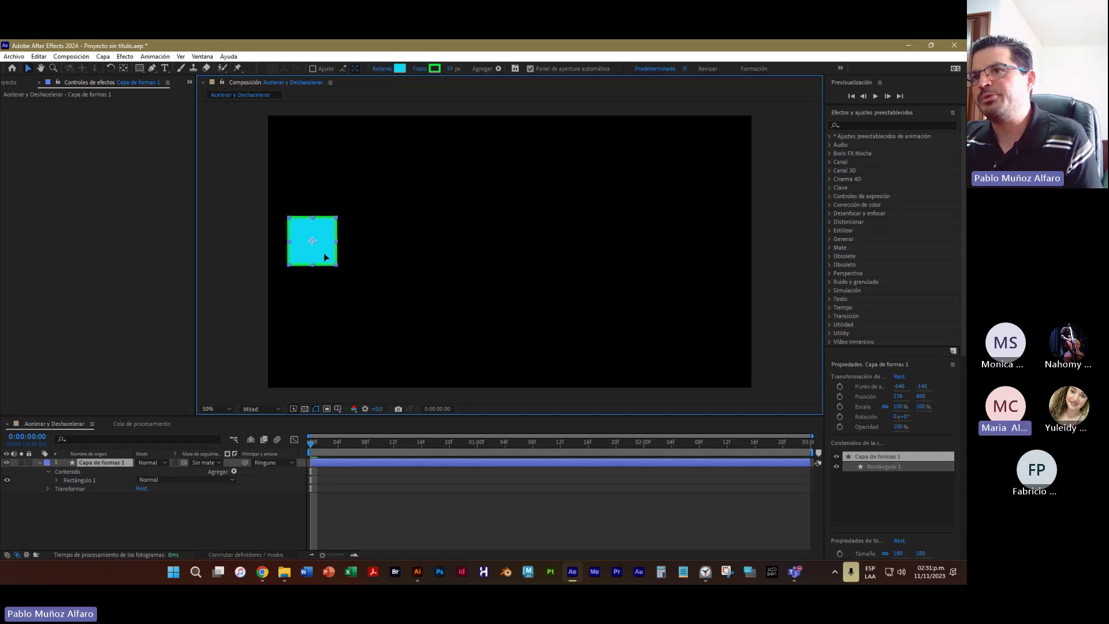
click(408, 270)
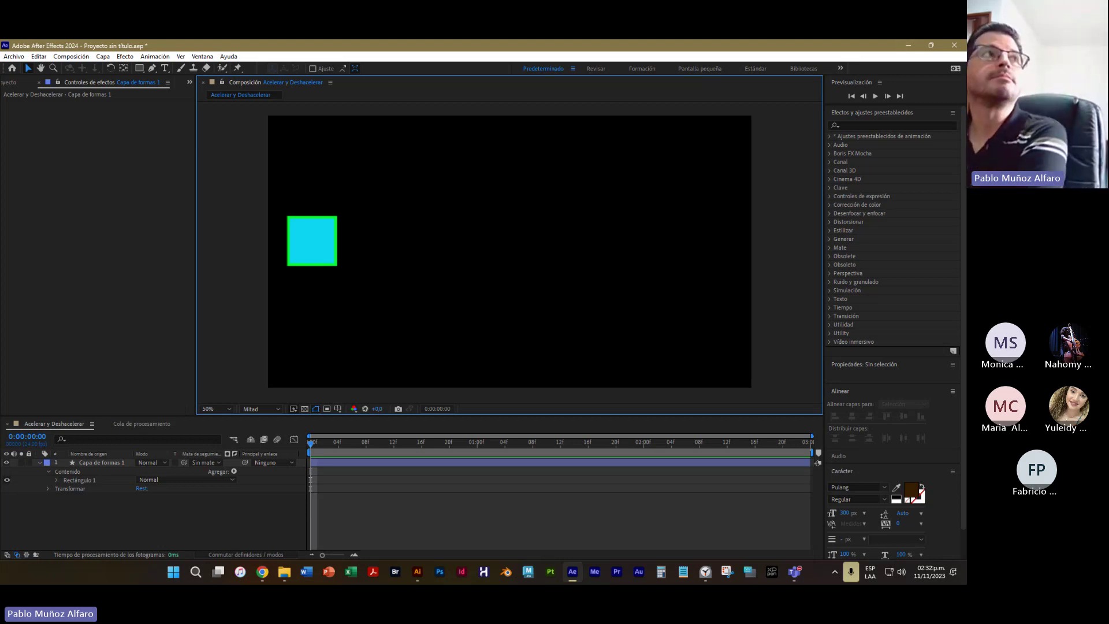
- Switch to the Microsoft Teams meeting, maximize its window, and stop sharing the screen
key(alt+Tab)
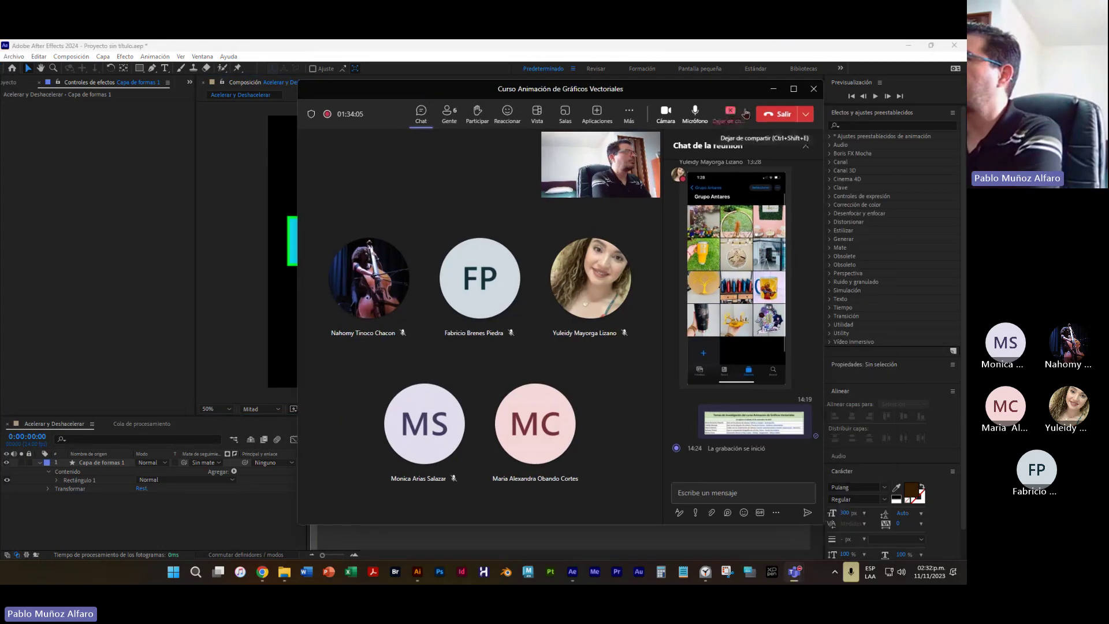
click(795, 89)
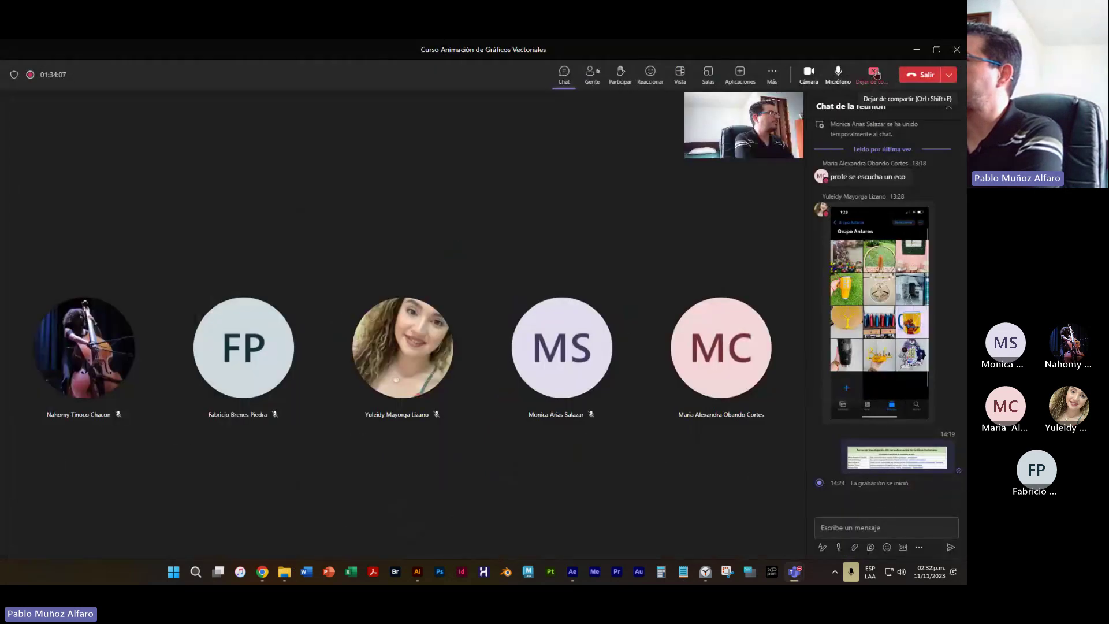
click(873, 74)
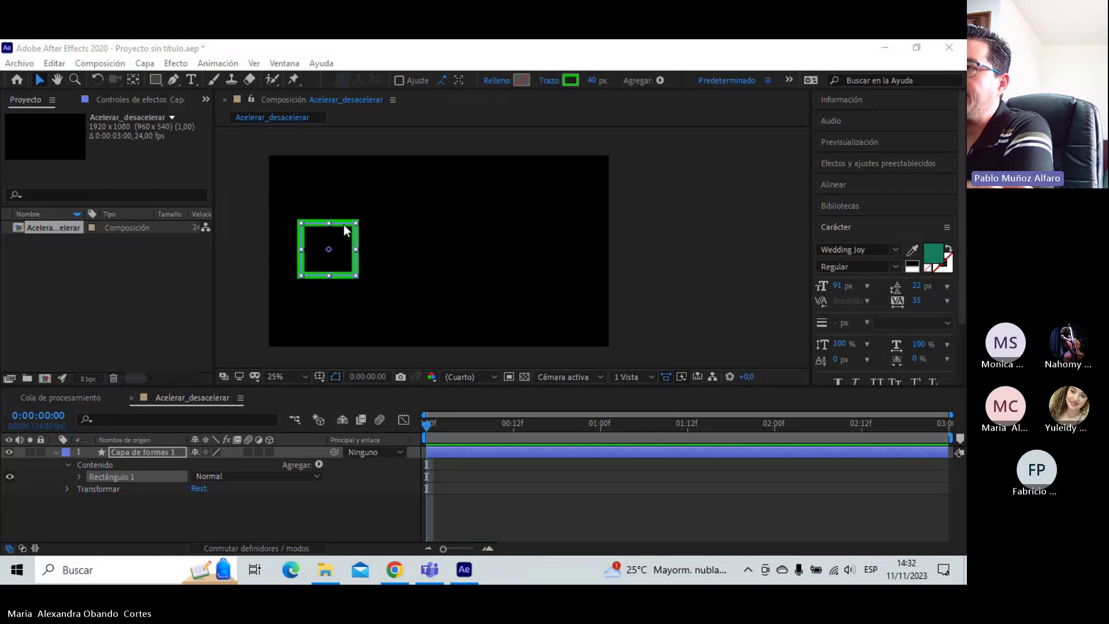
- Nudge the green-outlined square slightly to the right in the Acelerar_desacelerar composition
drag(344, 224, 350, 226)
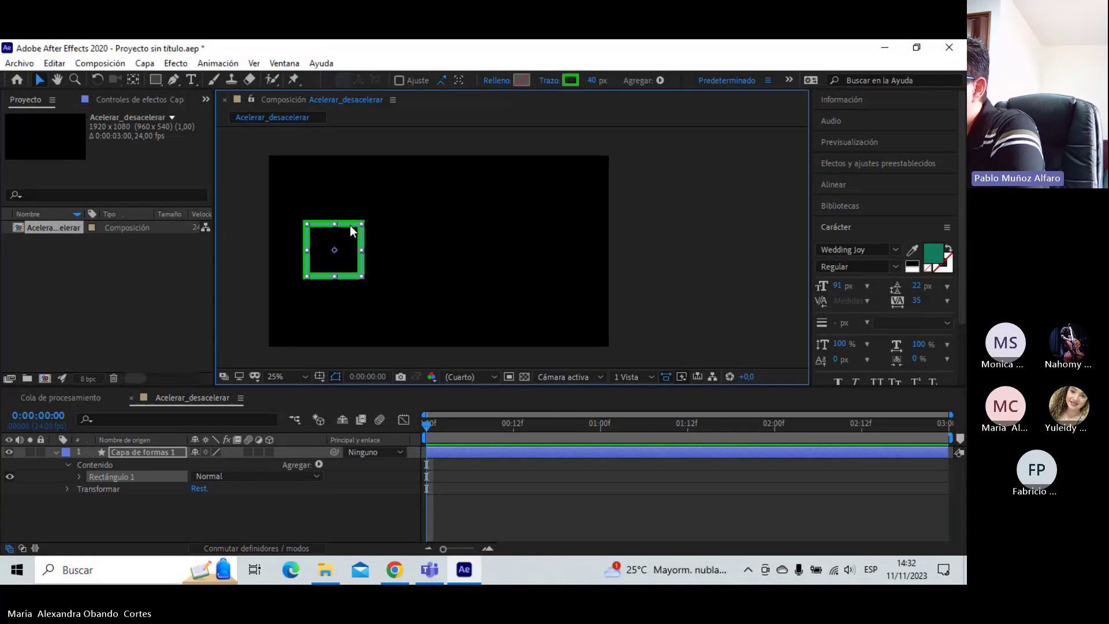
click(933, 269)
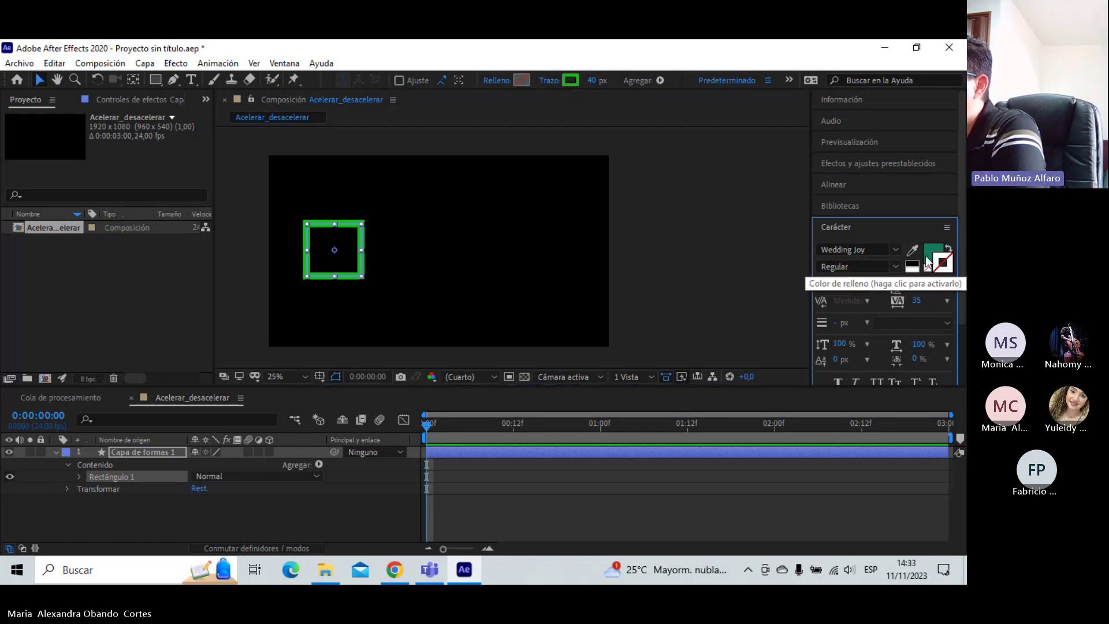
click(928, 260)
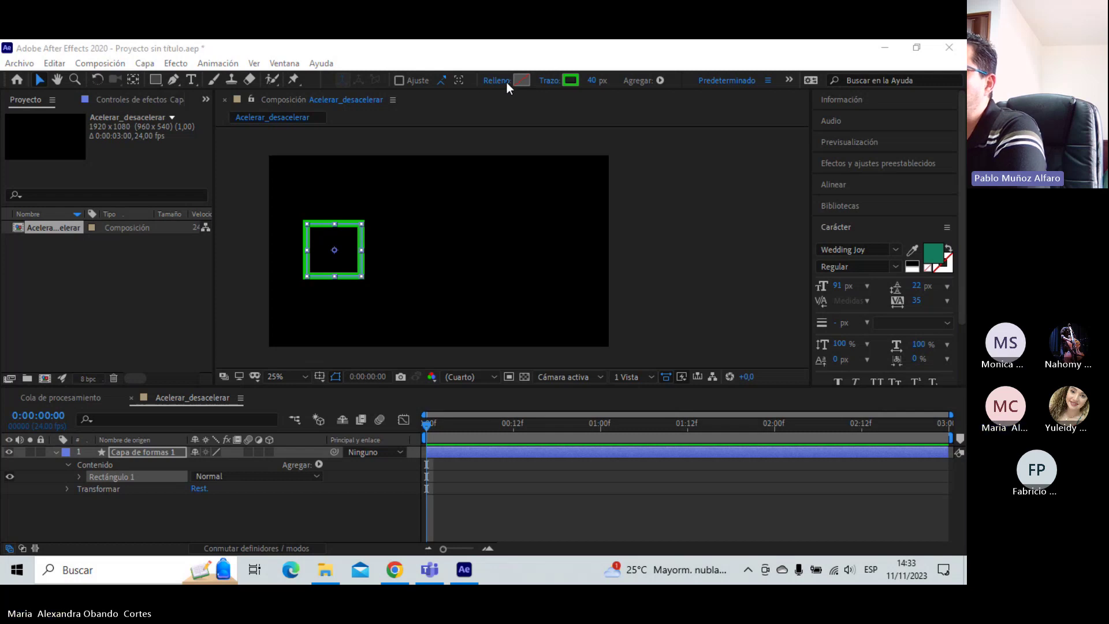
- Restore the window to a smaller size and set the green-outlined square's fill to green 11B92D
double_click(176, 54)
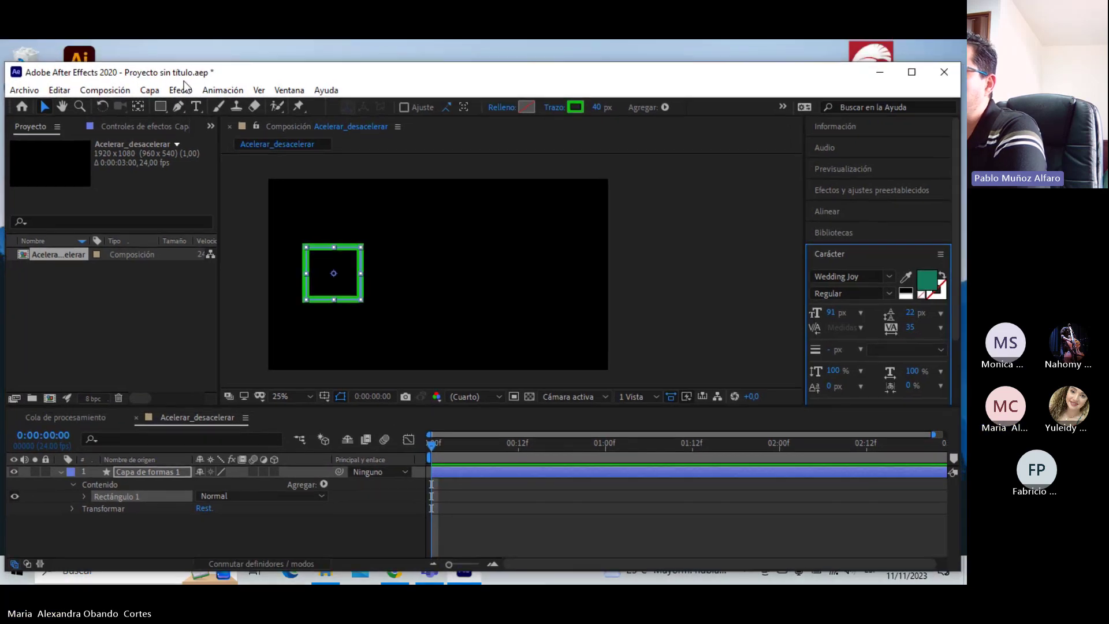
click(526, 106)
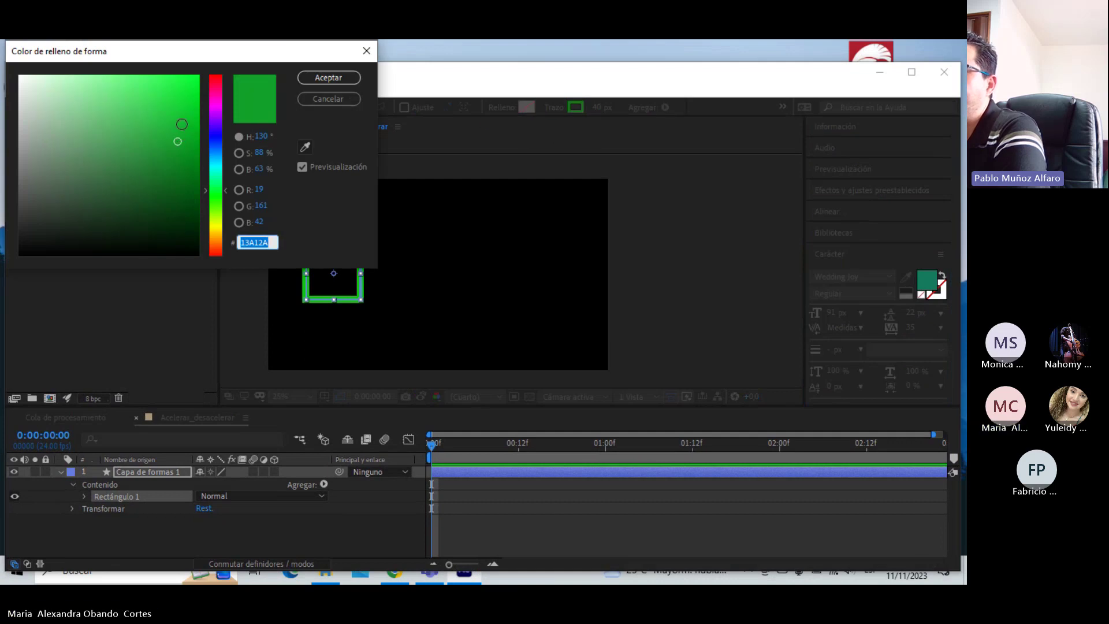
click(185, 124)
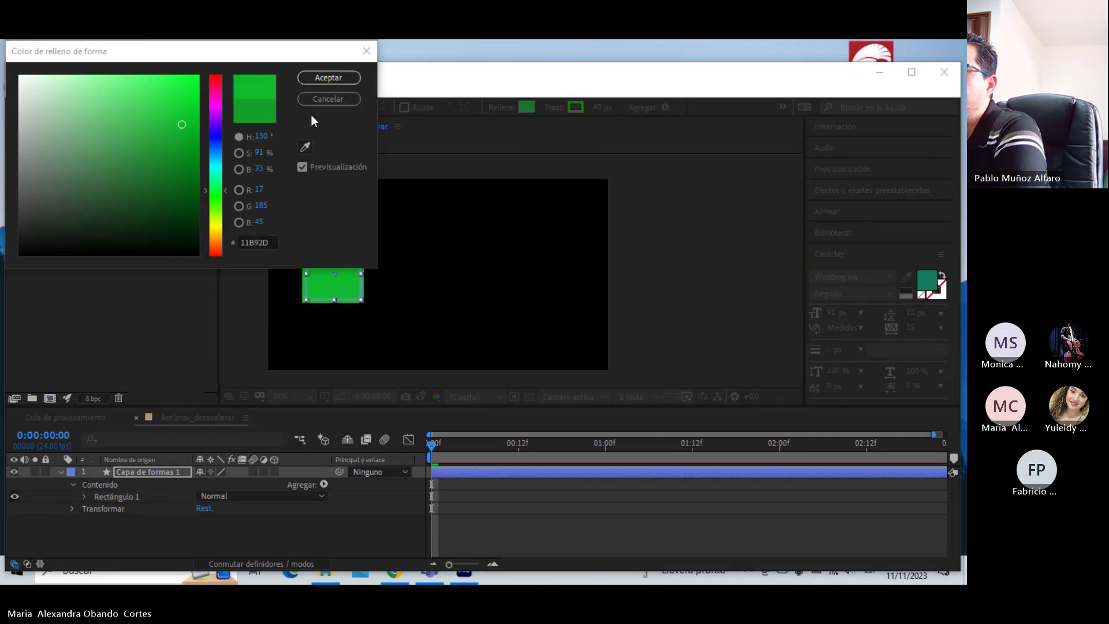
drag(178, 58, 189, 164)
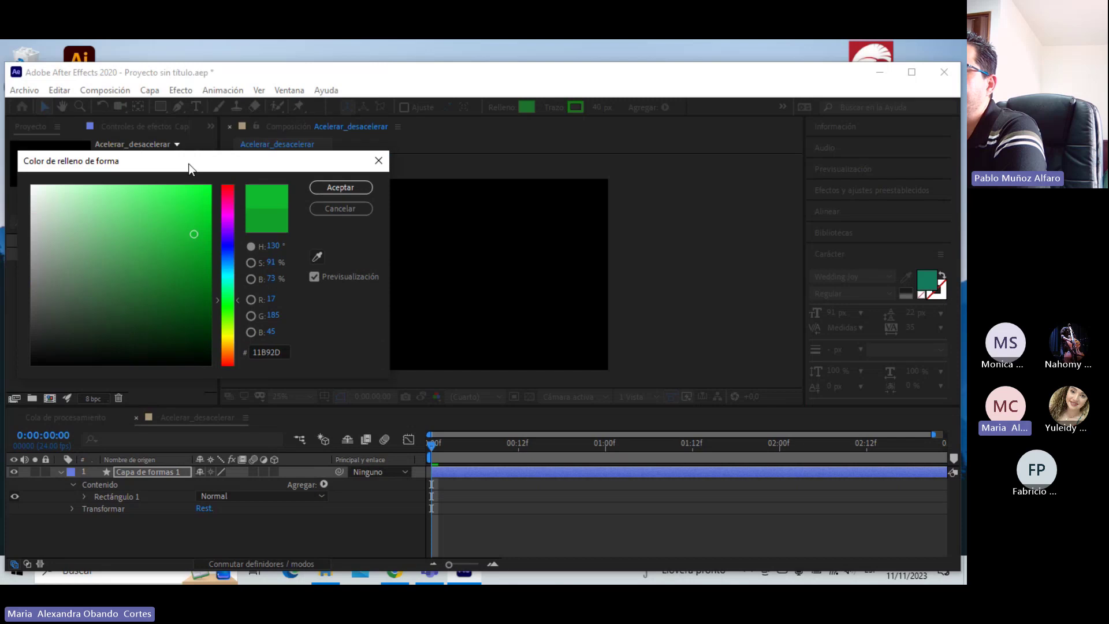
click(337, 184)
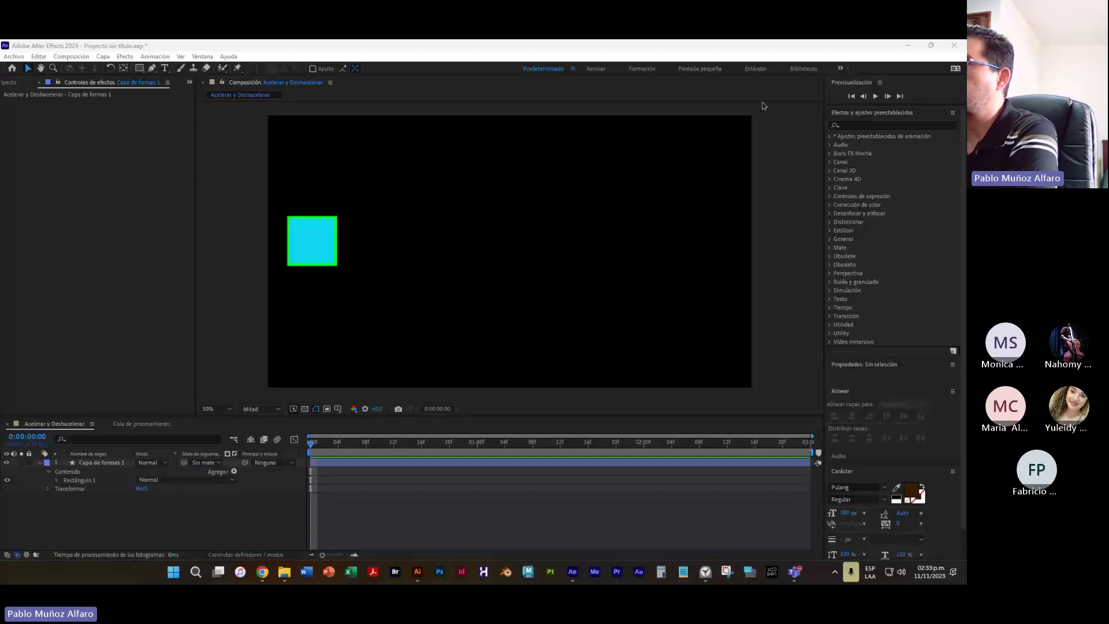
- Switch to the Teams meeting window and minimize it to return to the Acelerar y Deshacelerar composition
mouse_move(795, 572)
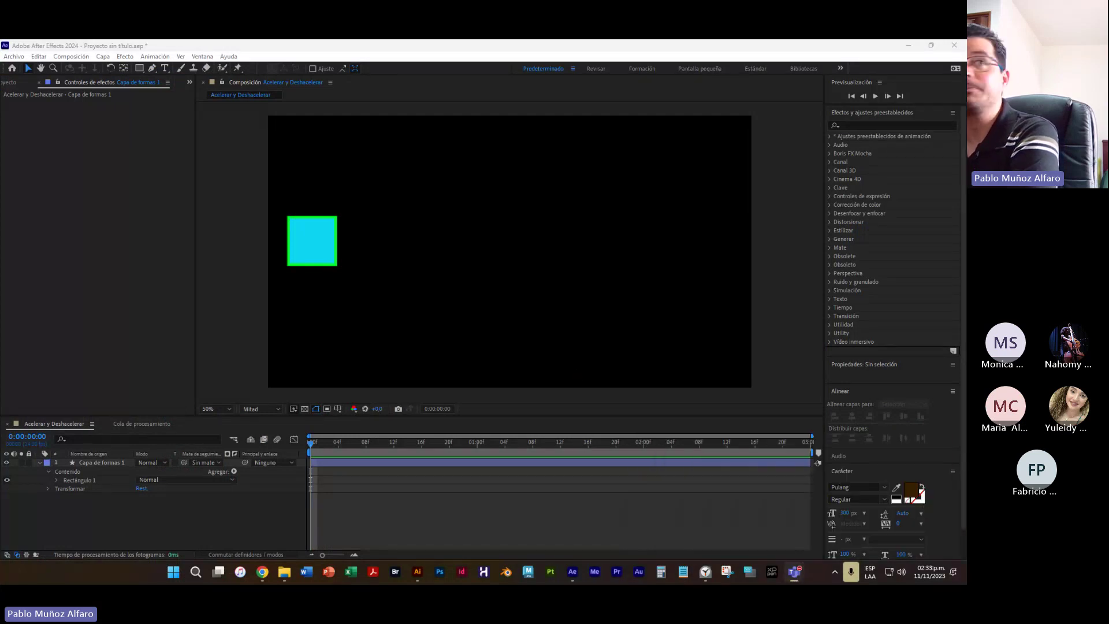
key(alt+Tab)
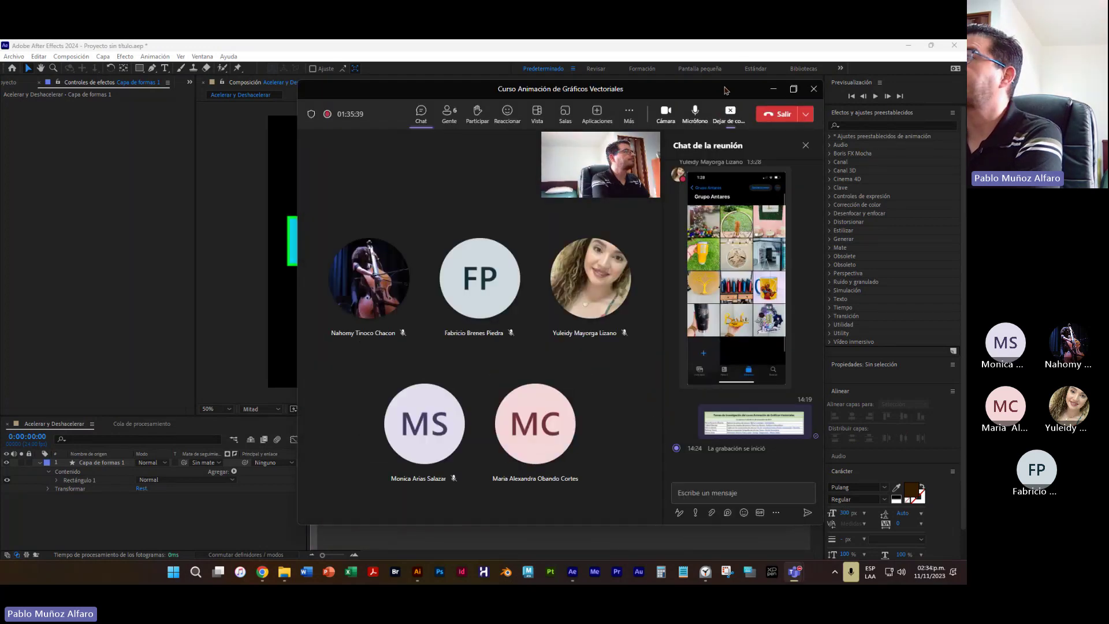
click(773, 89)
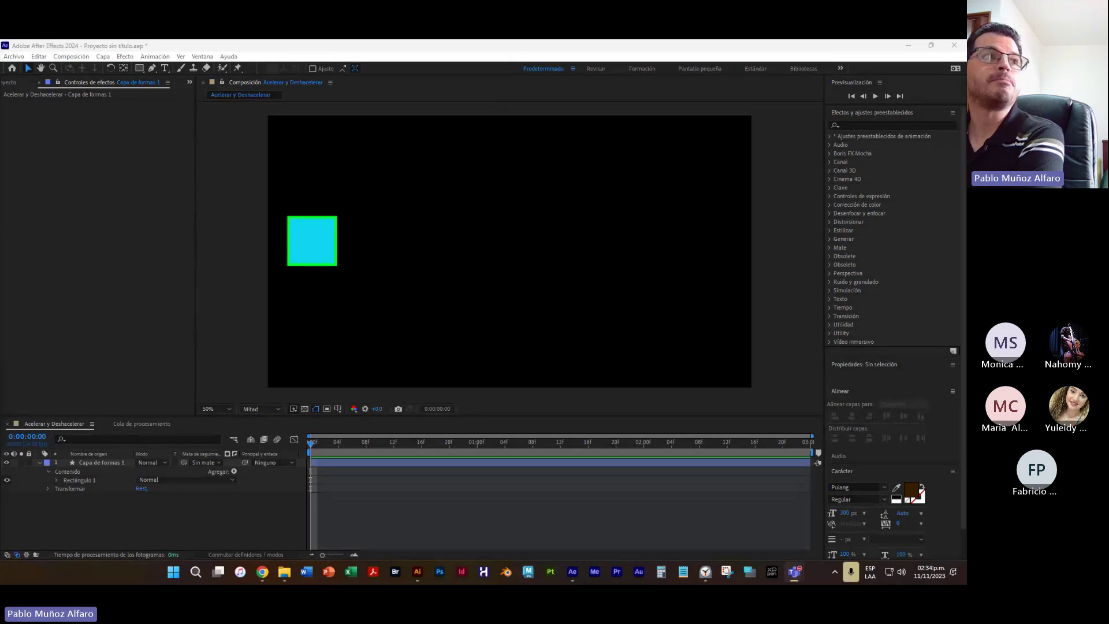
- Collapse the cyan square's shape layer and rename it Cuadro Verde
click(325, 266)
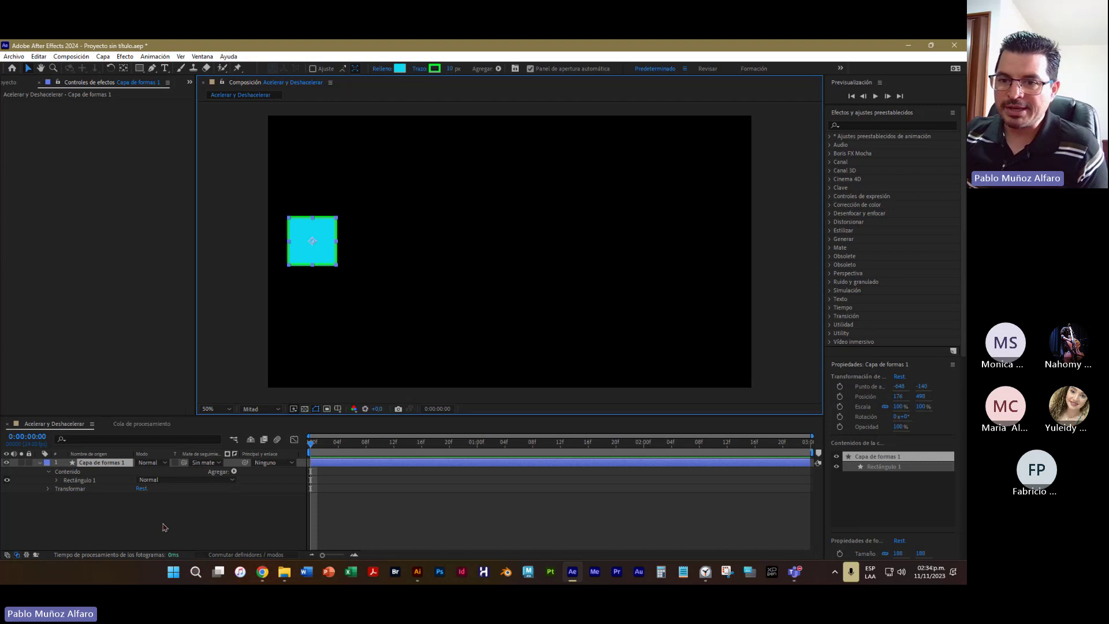
click(39, 463)
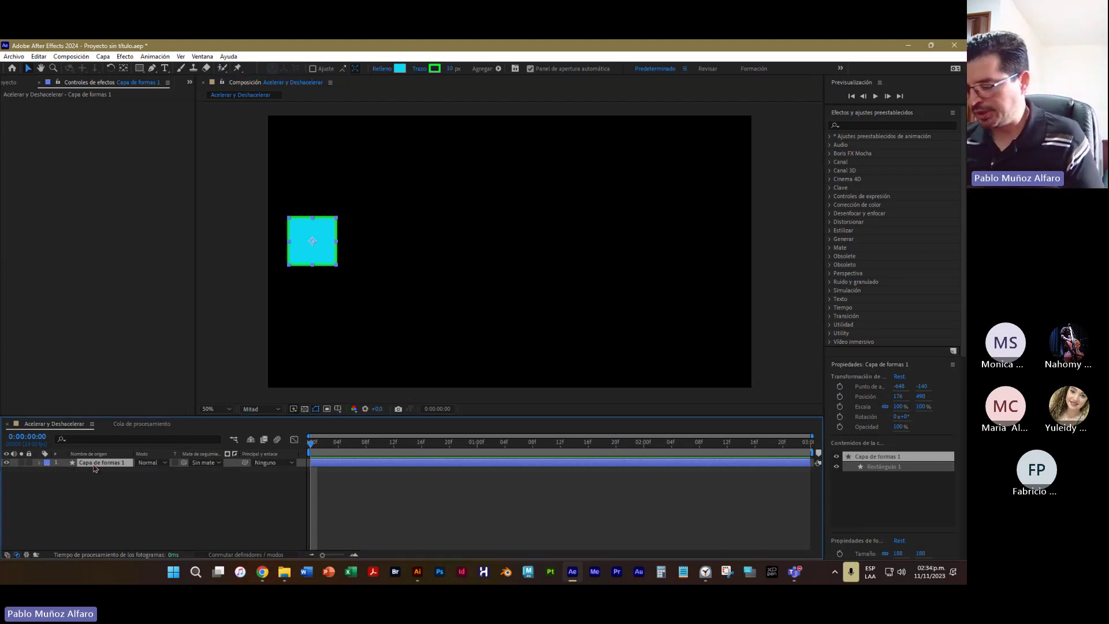
key(Return)
text(Cuadro Verde)
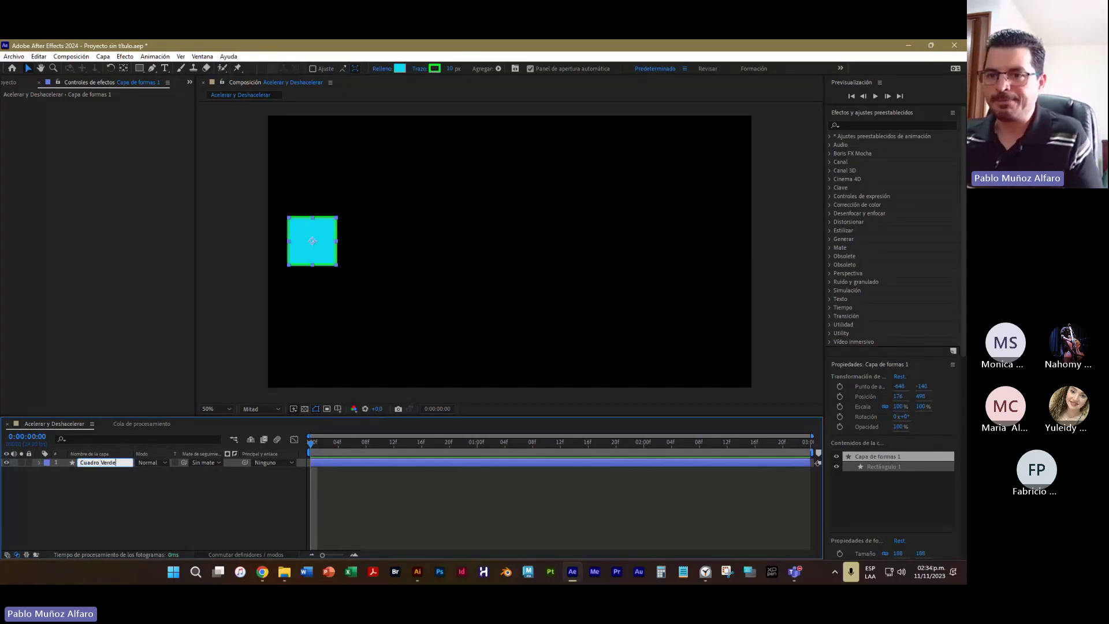
key(Return)
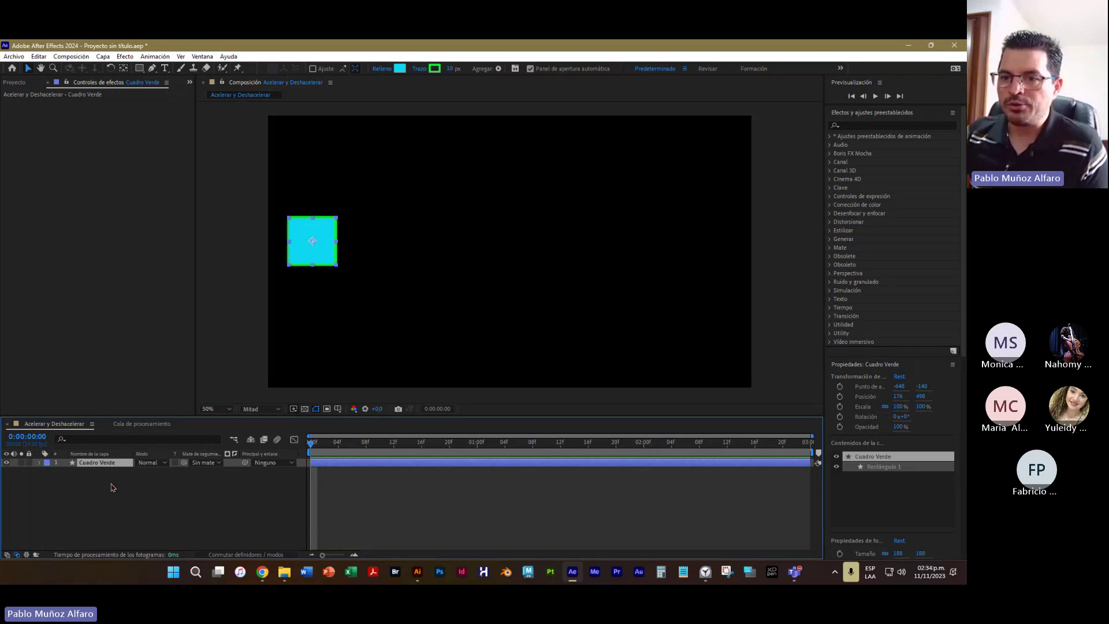
- Reveal only the Position property of Cuadro Verde and add its first keyframe at 0:00:00:00
click(39, 464)
click(39, 464)
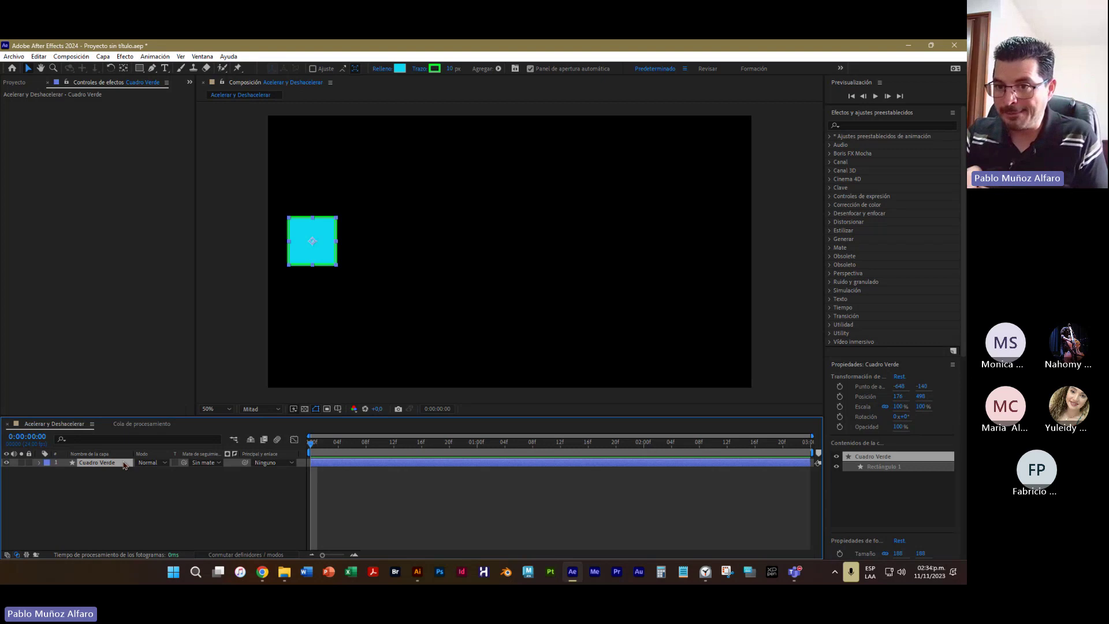
key(p)
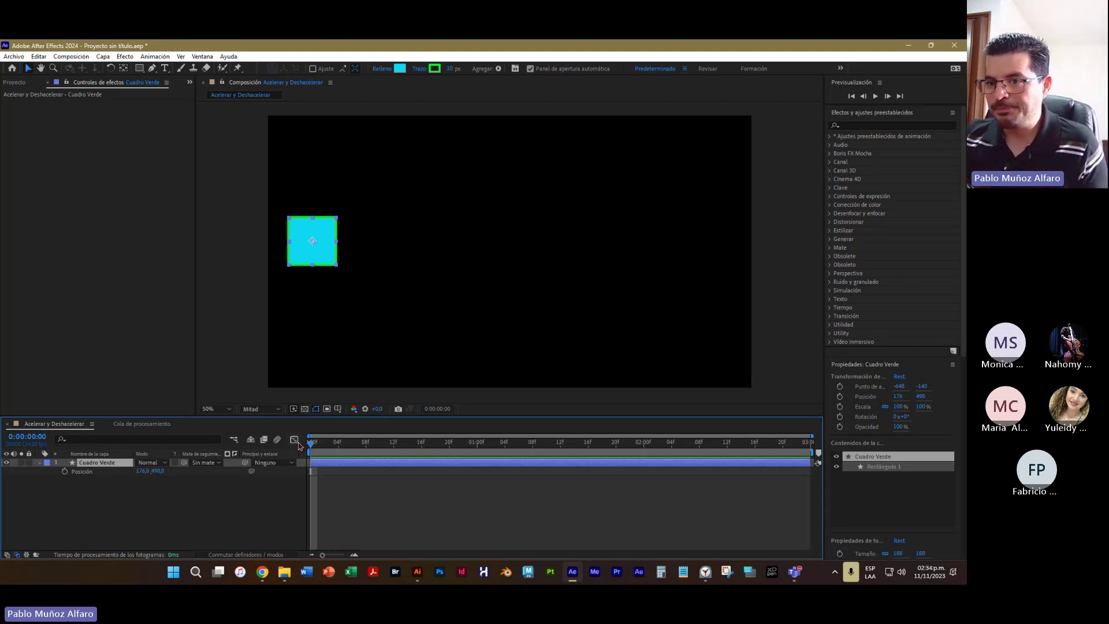
click(64, 471)
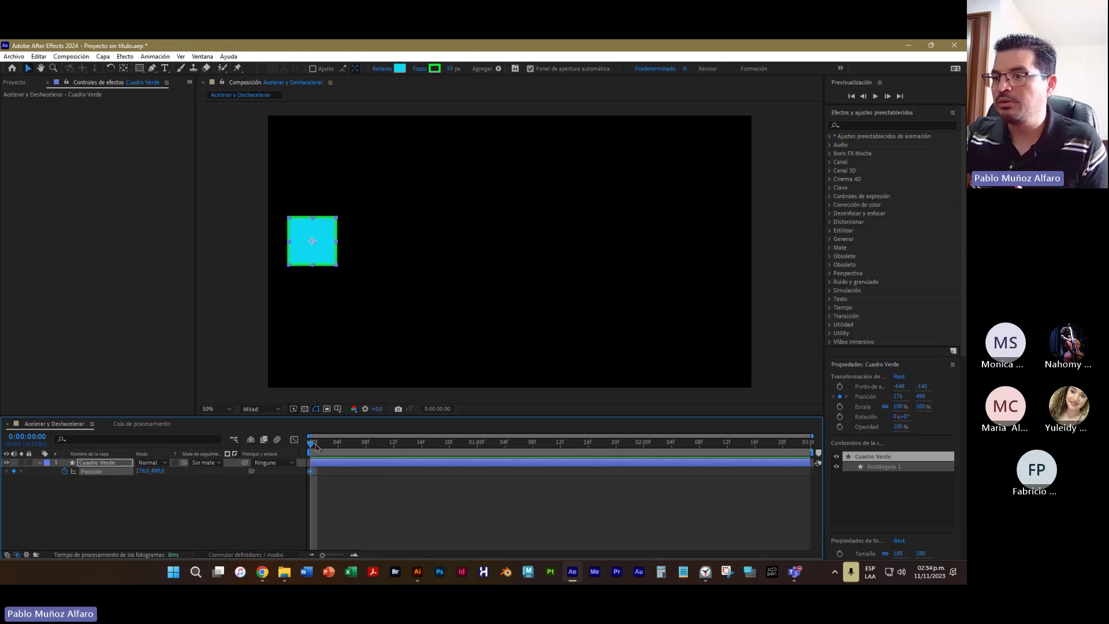
- At 0:00:02:23, move the square horizontally to about 1734, 498 near the composition's right edge, and deselect it
drag(316, 447, 825, 490)
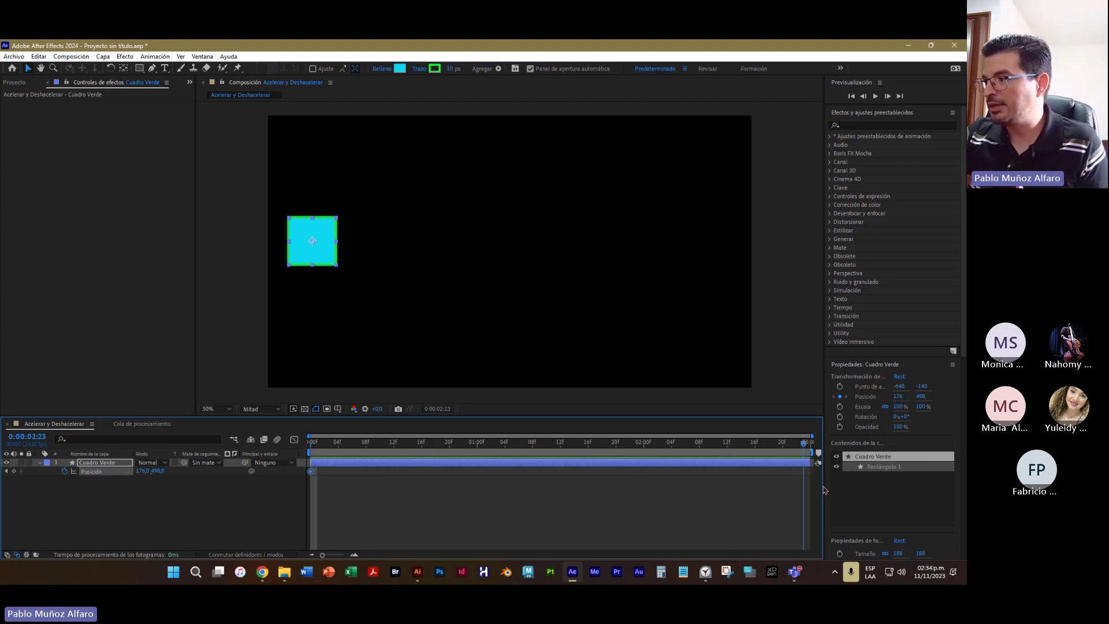
drag(326, 260, 718, 260)
click(793, 282)
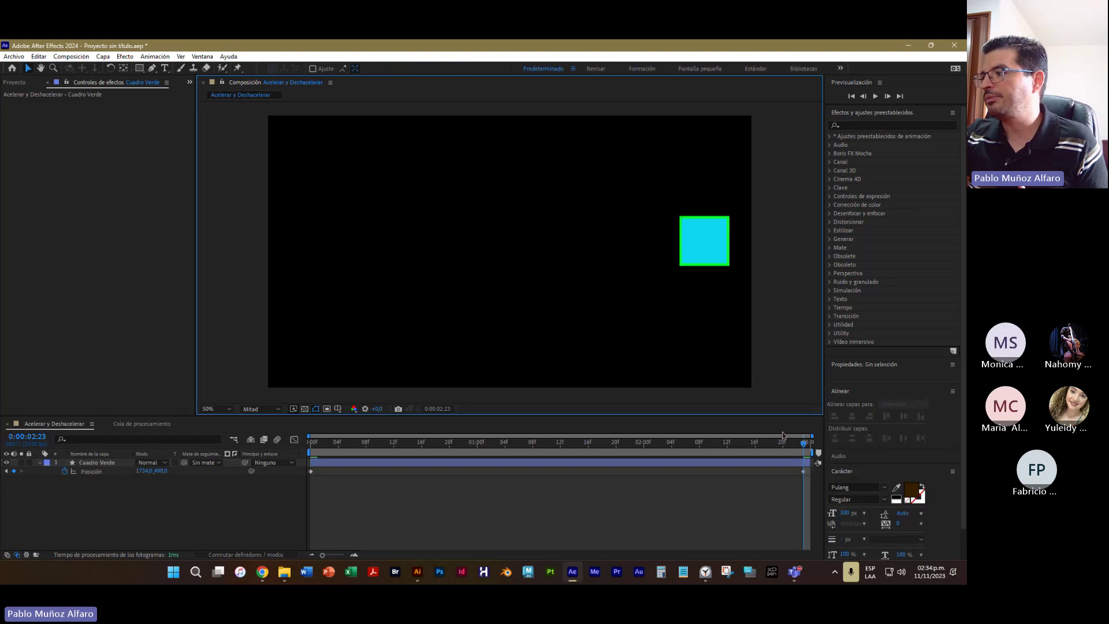
- Scrub the end of the timeline and play back the square's linear movement
click(807, 449)
drag(802, 447, 783, 449)
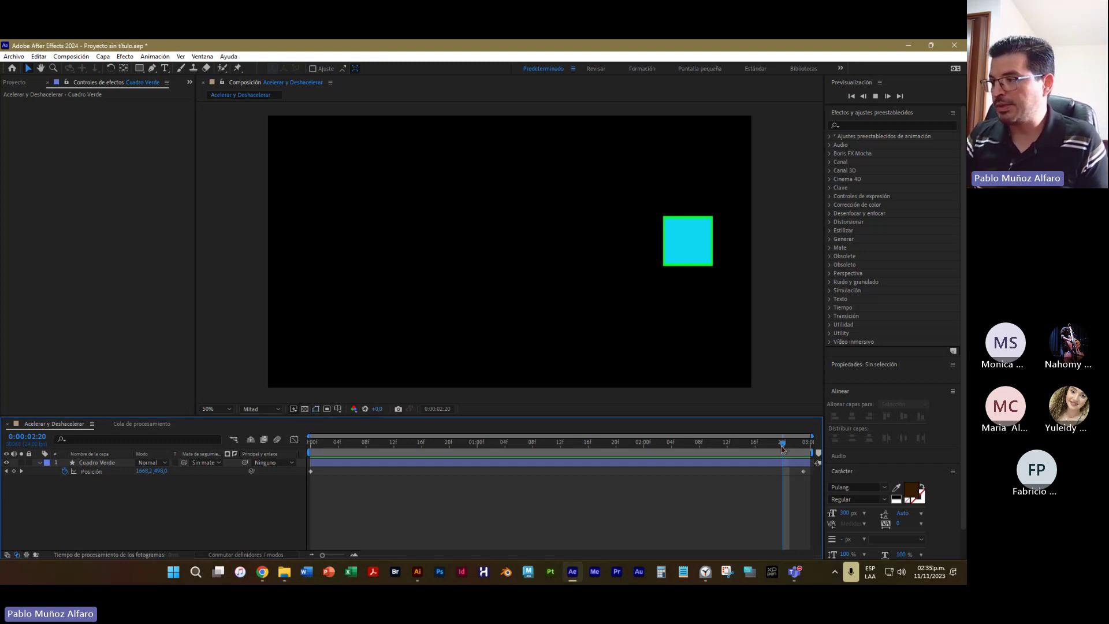
key(space)
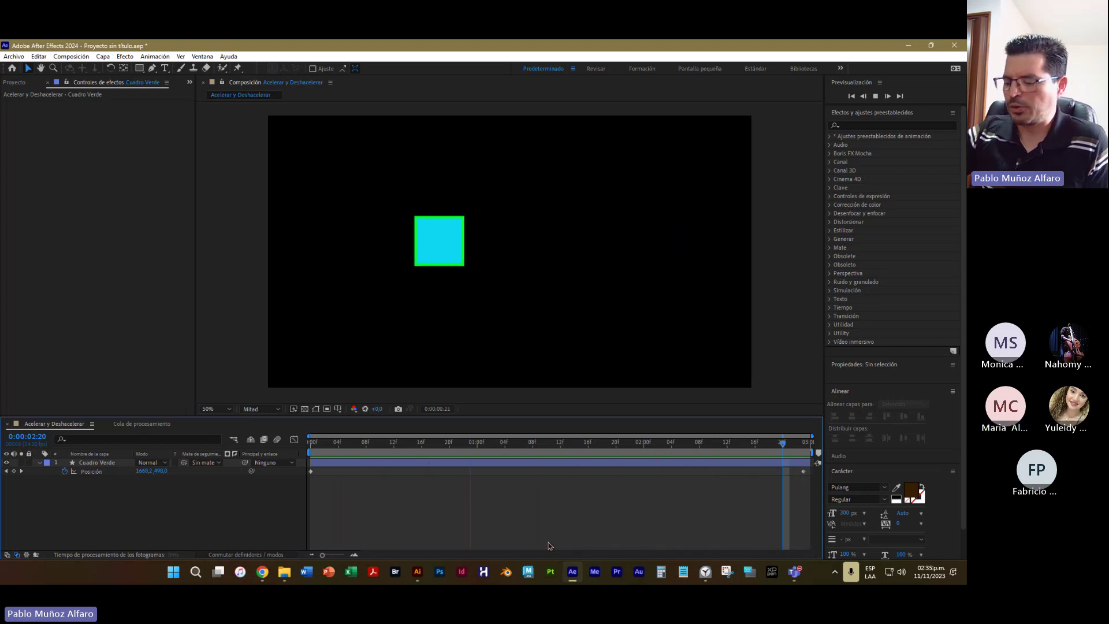
key(space)
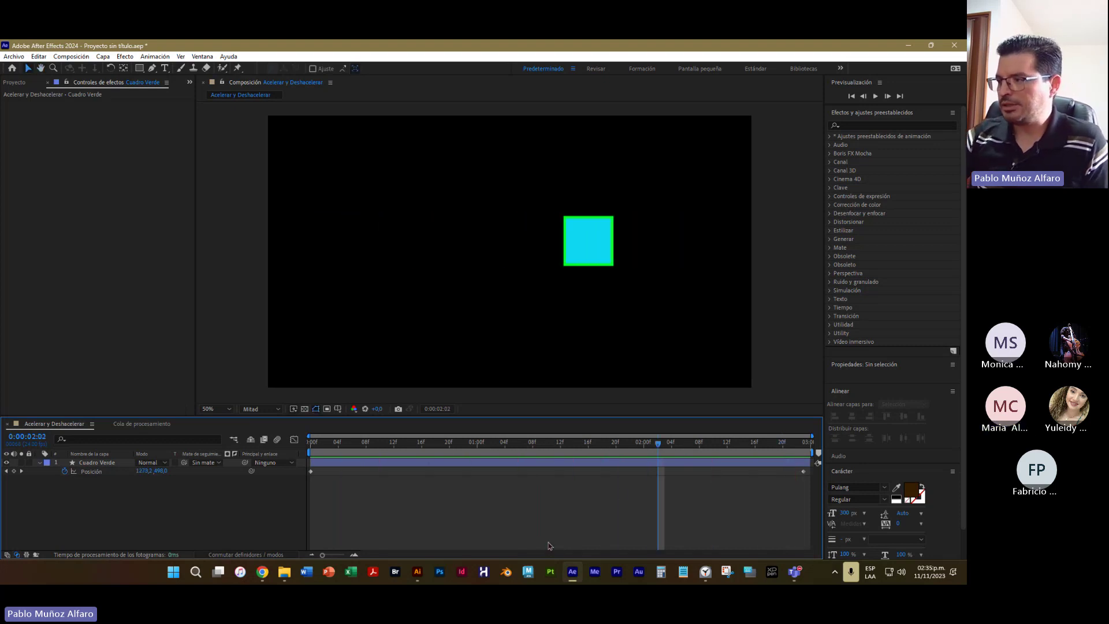
- Point out the first and last Position keyframes, and preview the square's motion from 0:00:00:00
click(311, 472)
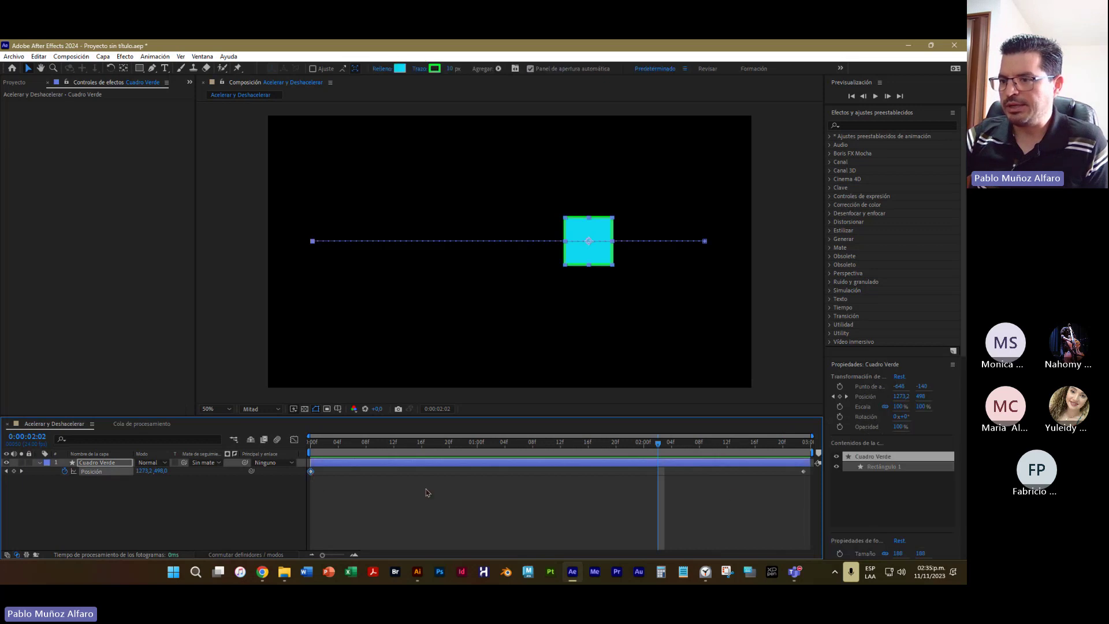
click(803, 472)
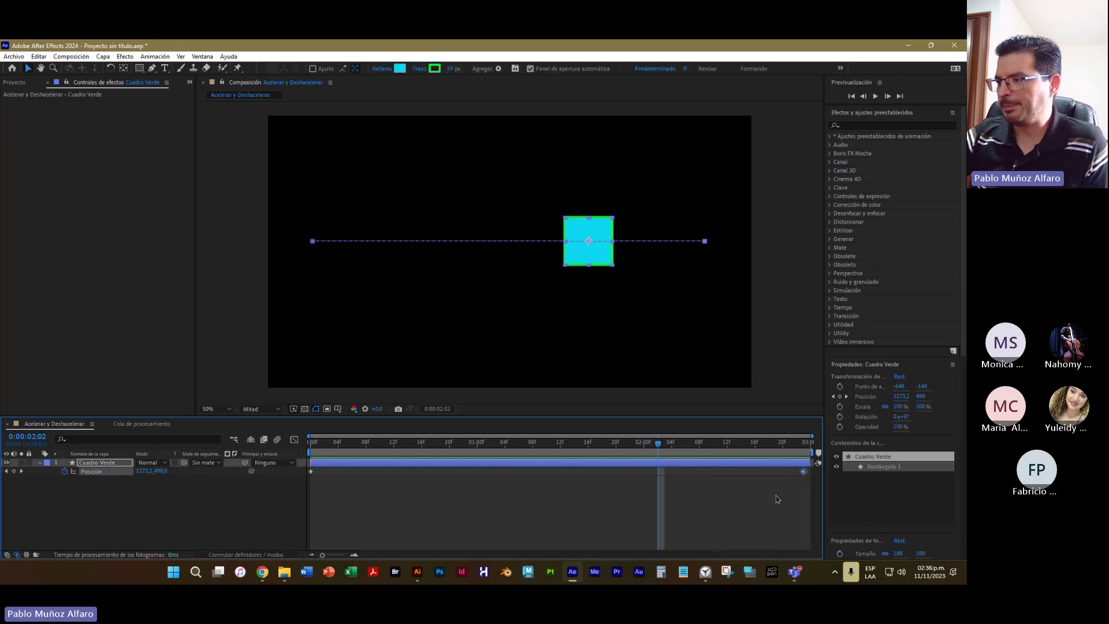
drag(661, 445, 263, 488)
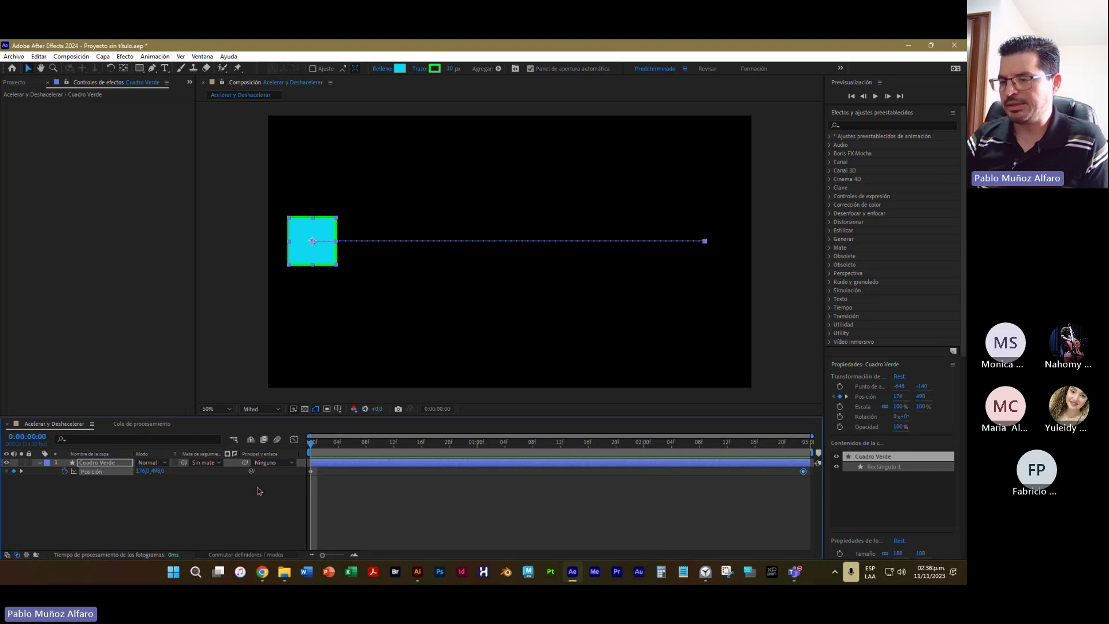
key(space)
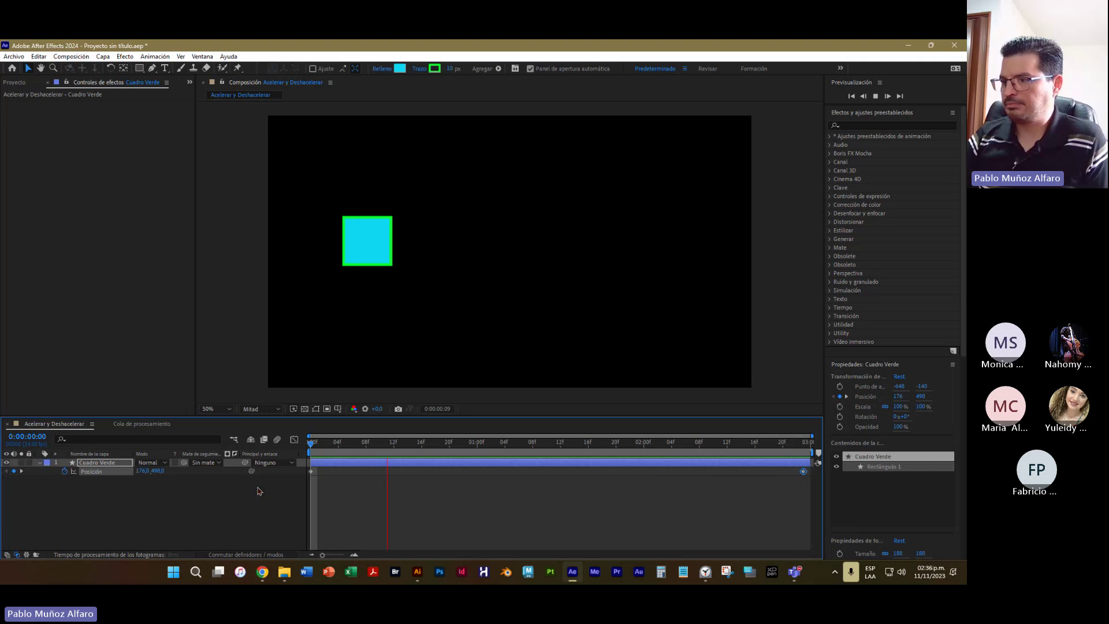
key(space)
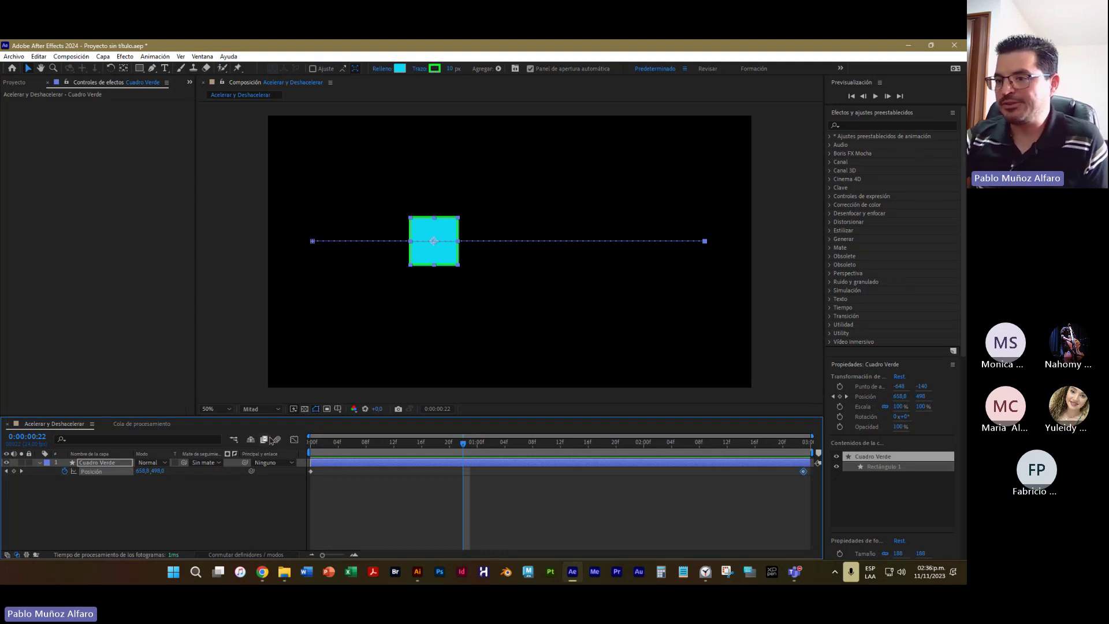
click(430, 523)
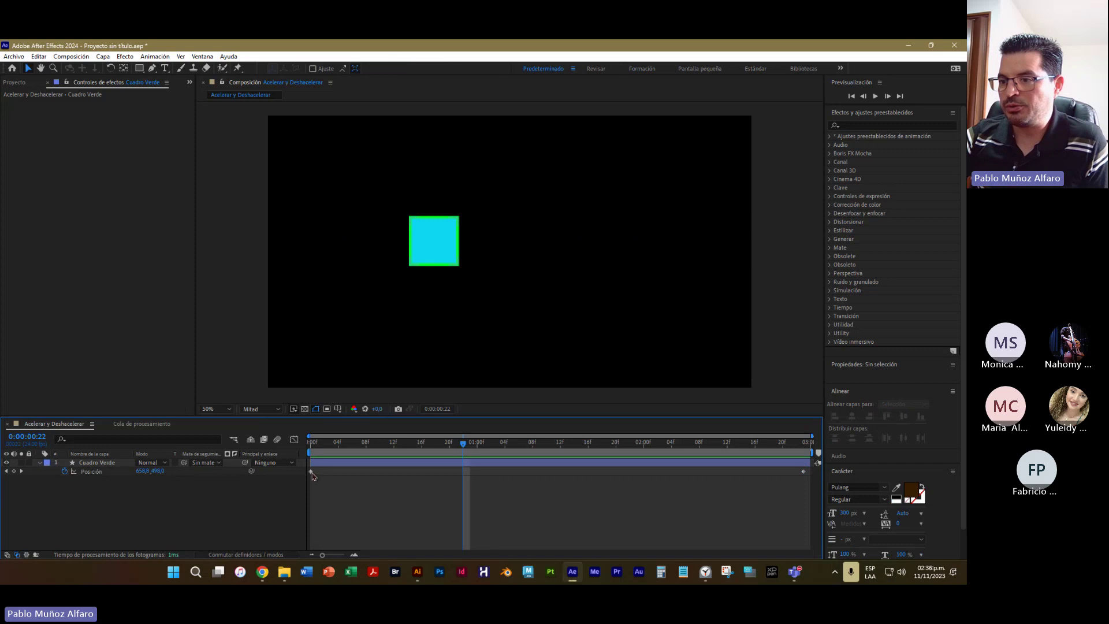
click(310, 472)
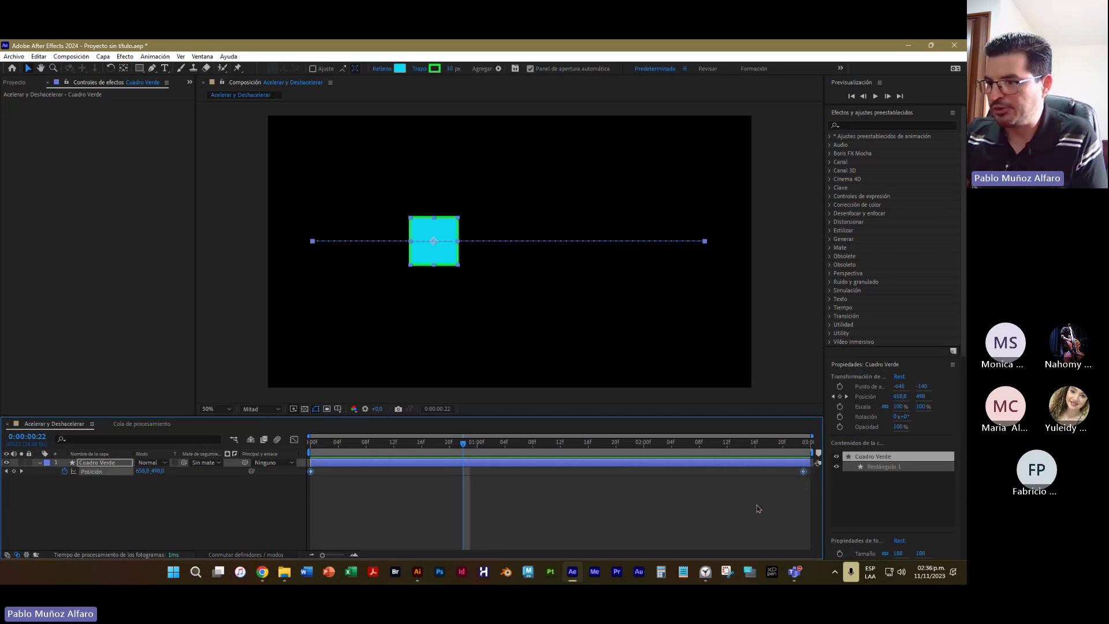
right_click(311, 472)
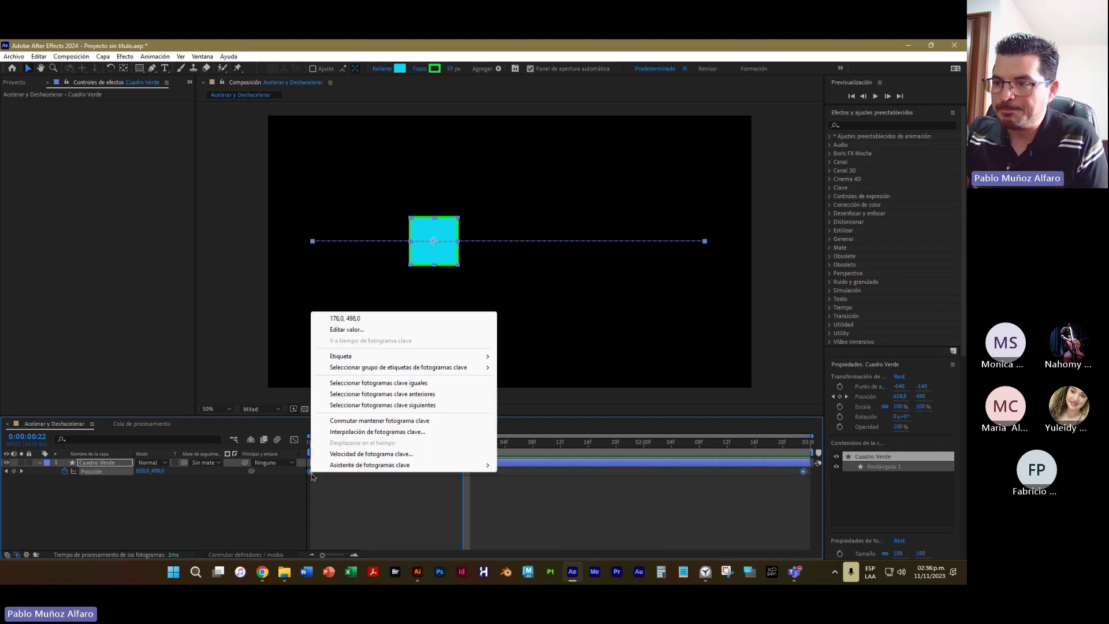
mouse_move(334, 468)
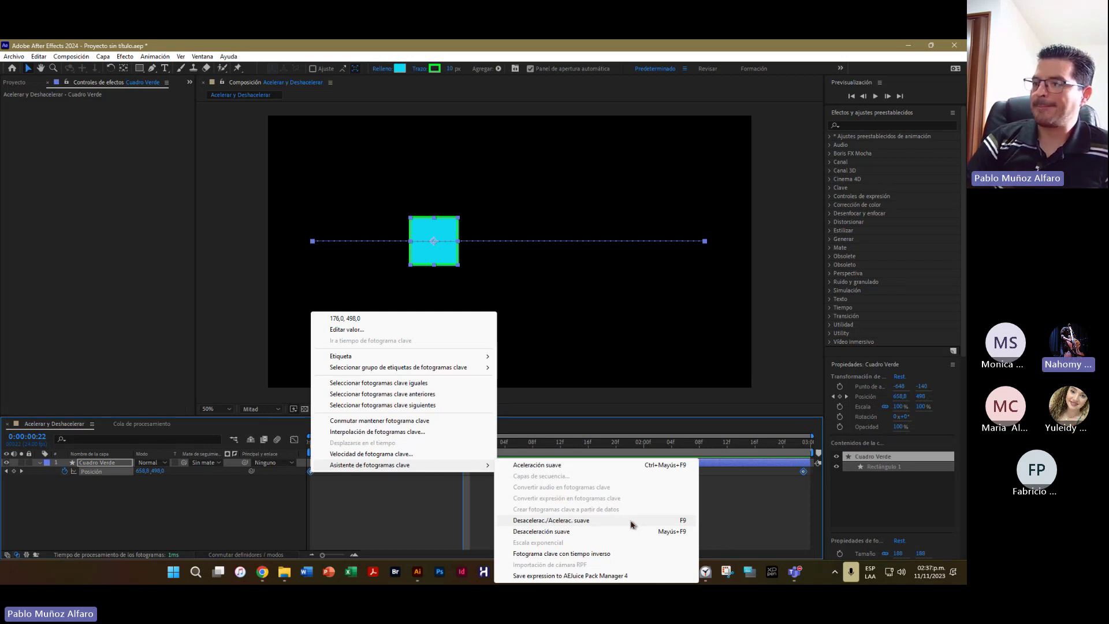
click(309, 482)
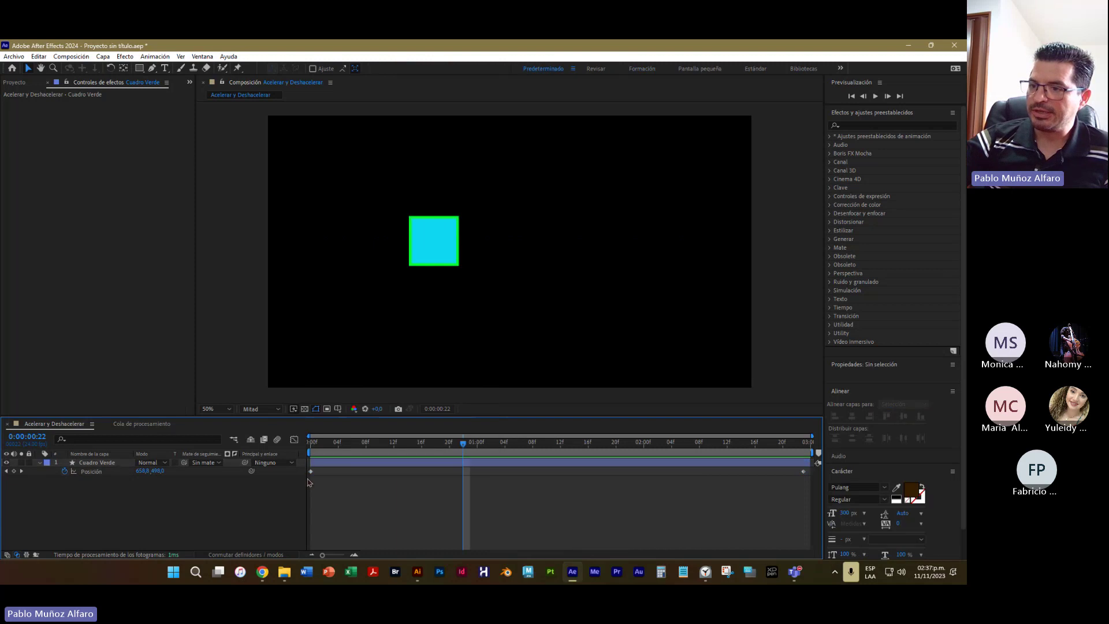
- Apply the Desacelerac./Acelerac. suave keyframe assistant to both Position keyframes of Cuadro Verde
click(312, 472)
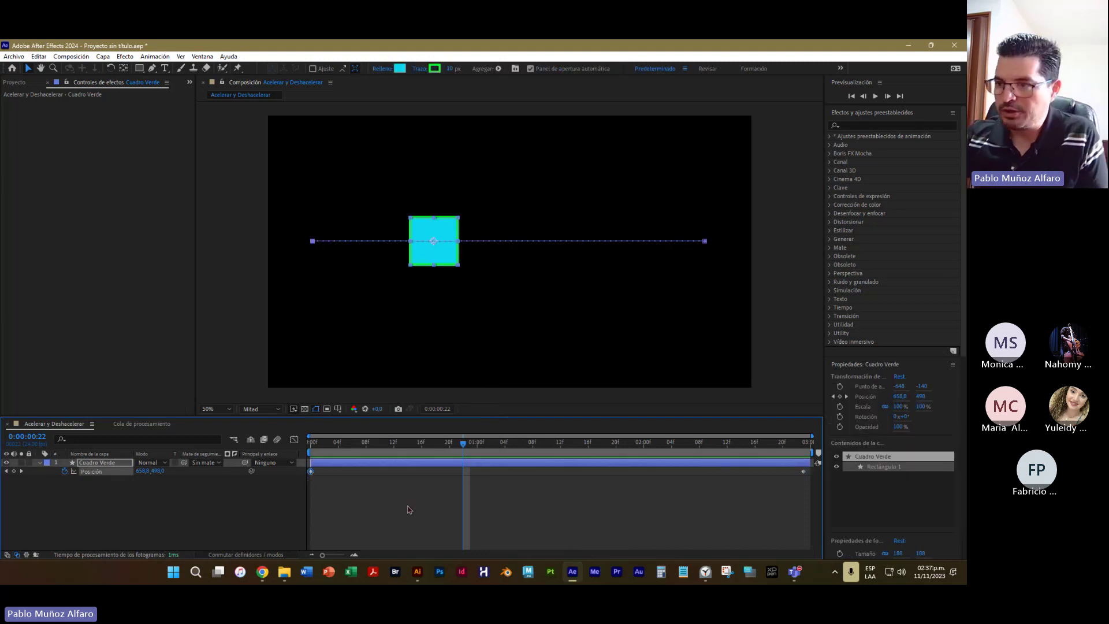
shift+click(803, 472)
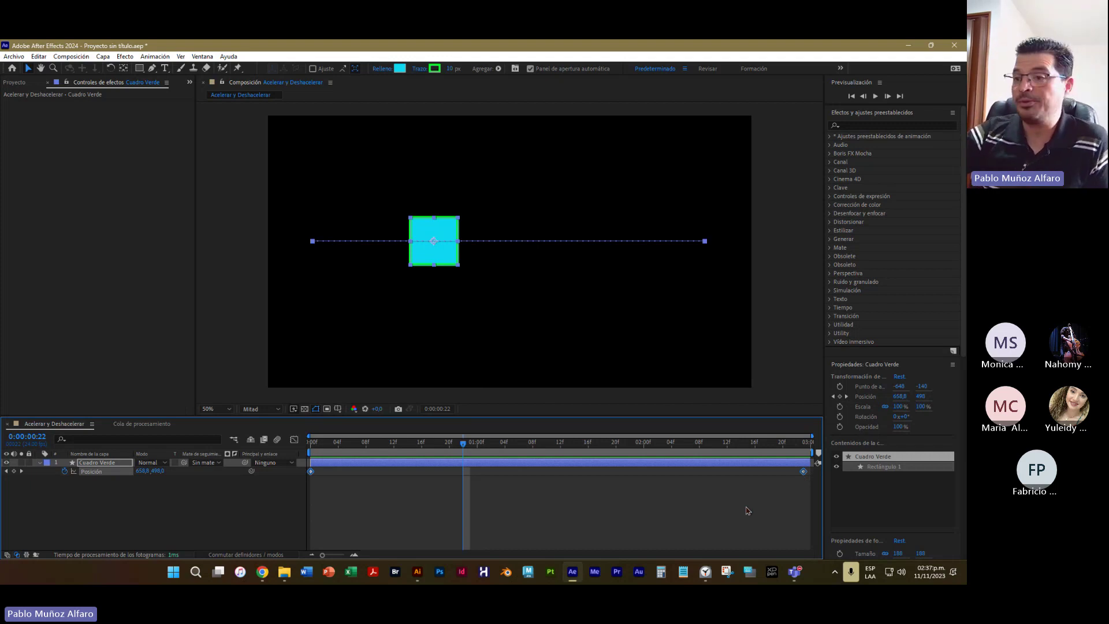
right_click(311, 472)
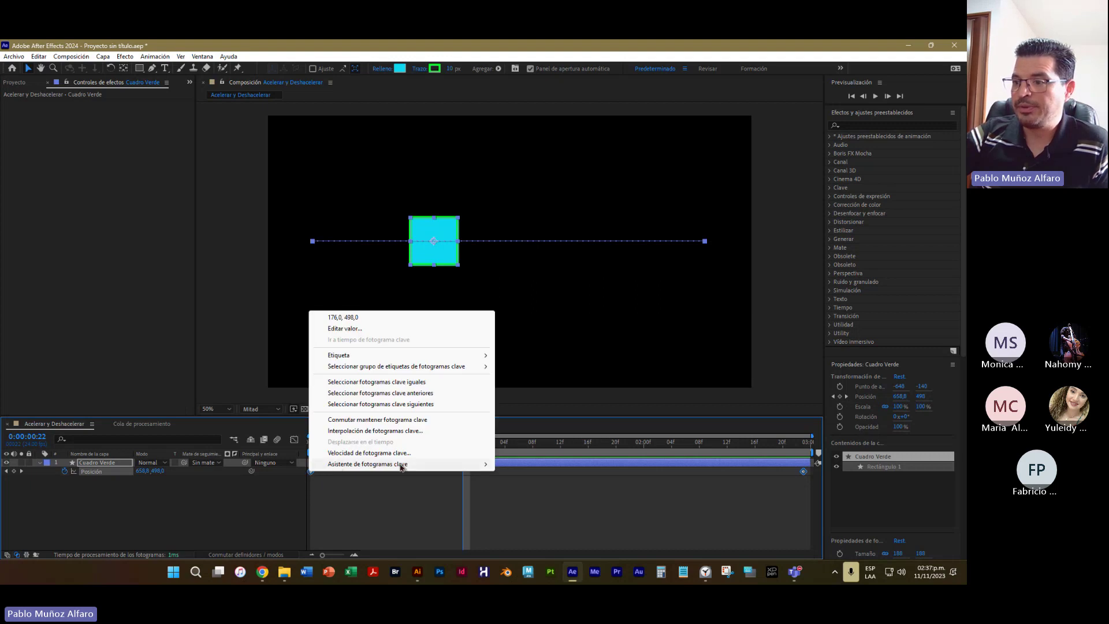
mouse_move(401, 468)
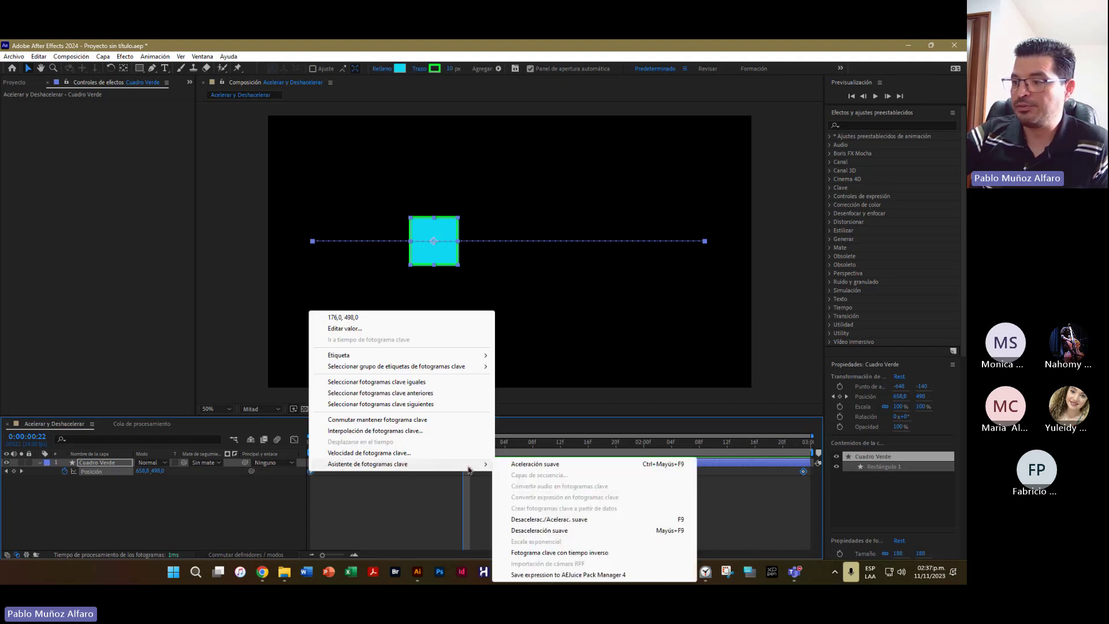
click(623, 523)
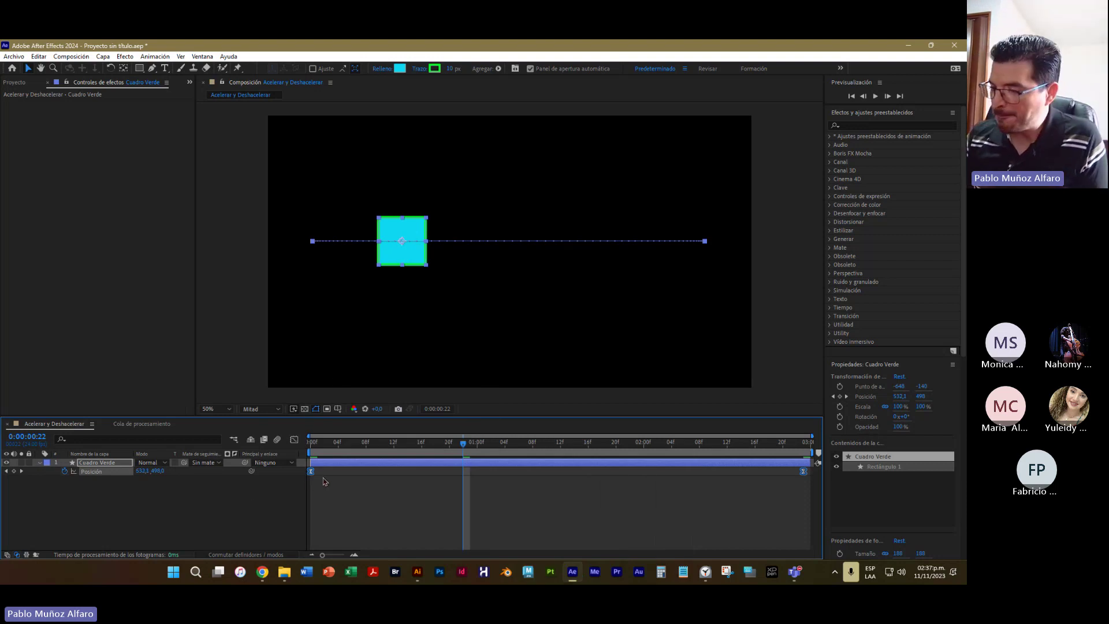
- Magnify the first Position keyframe's eased icon, and play back the square's eased motion from 0:00:00:00
key(super+plus)
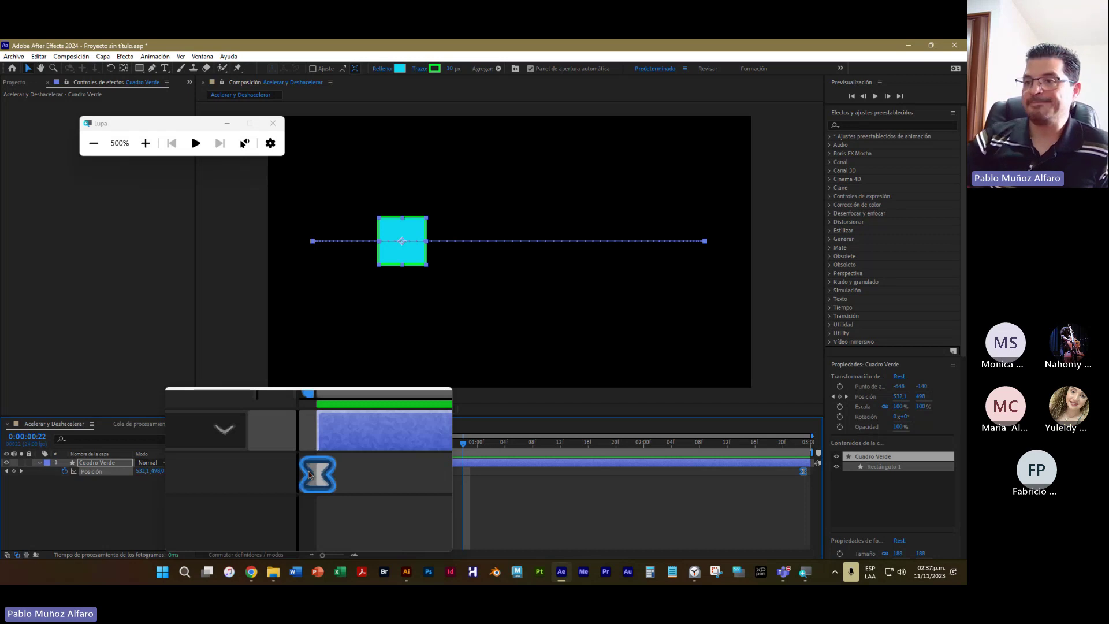
click(278, 133)
drag(463, 443, 295, 475)
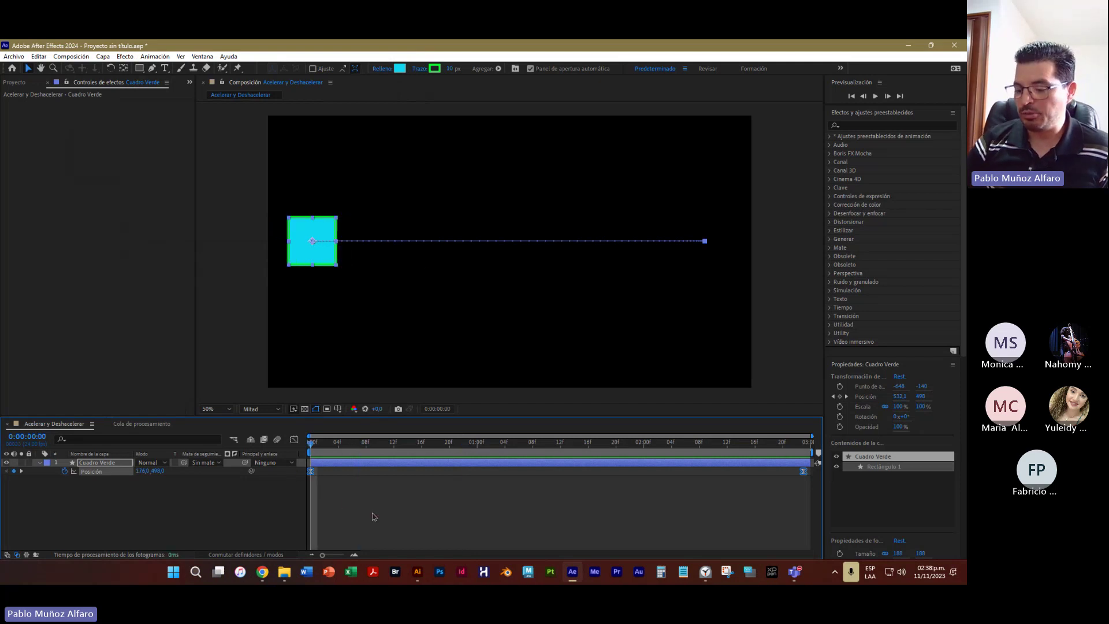
key(space)
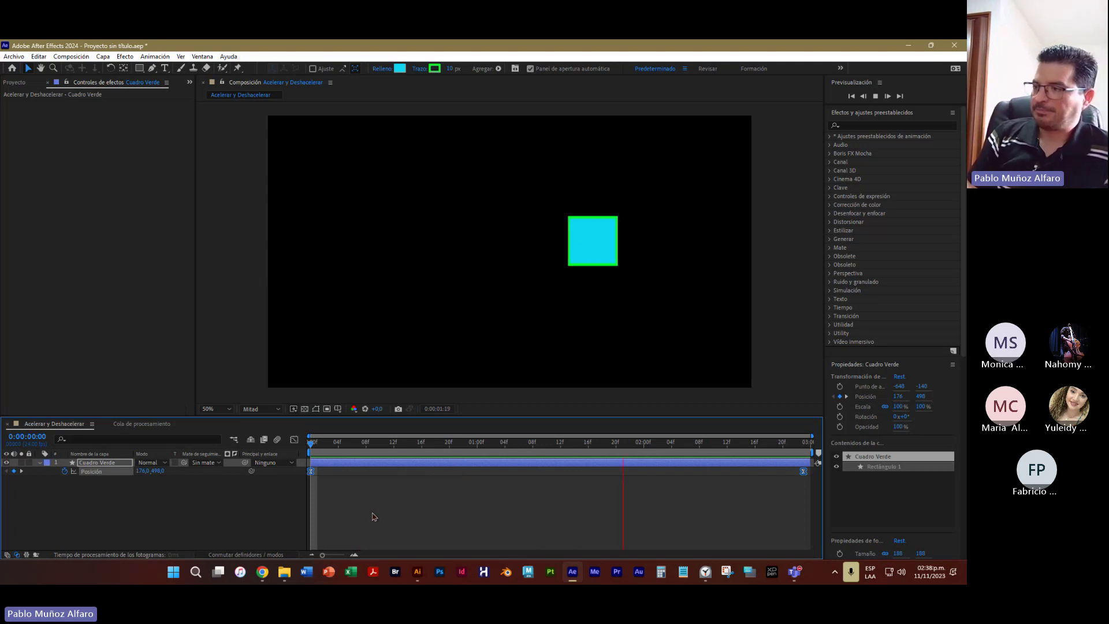
key(space)
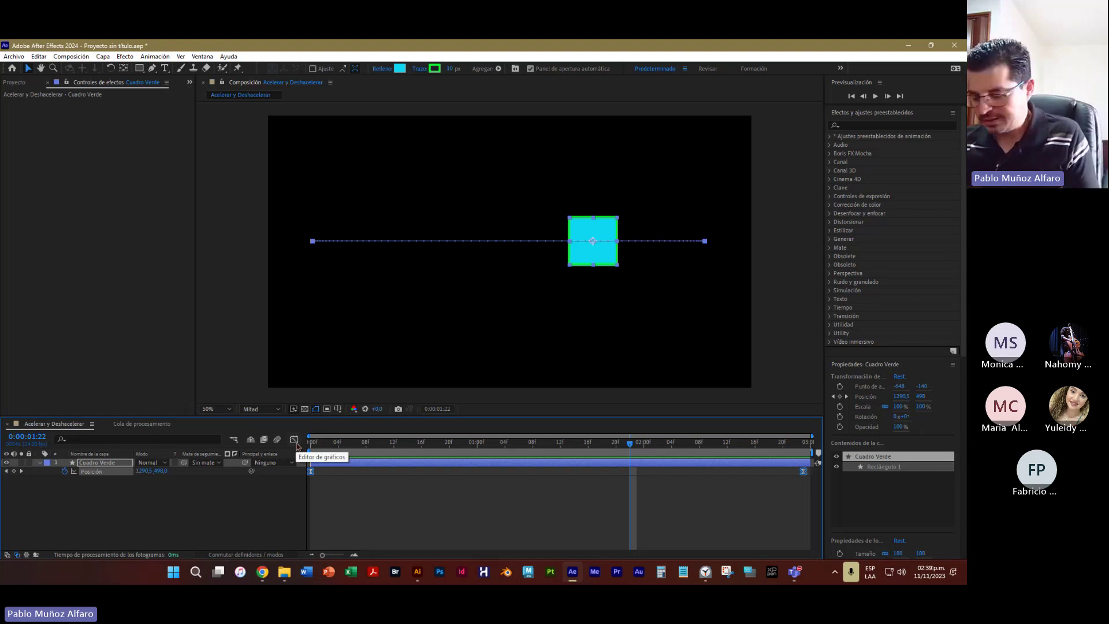
- Magnify the Editor de gráficos control, select the Cuadro Verde layer, and display the Graph Editor in the timeline
key(super+plus)
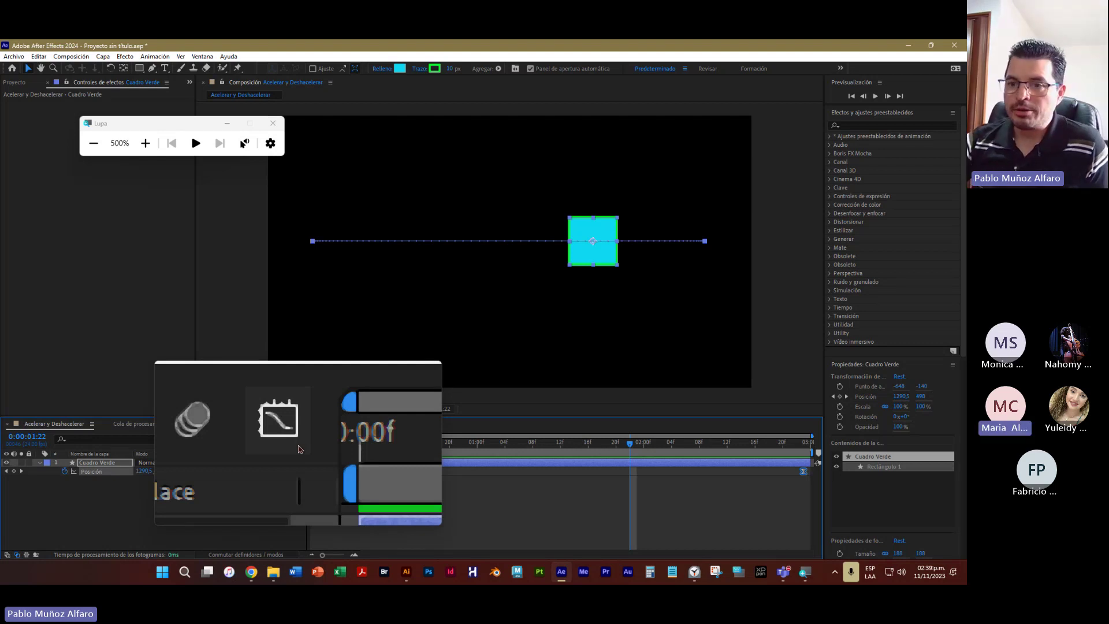
click(97, 468)
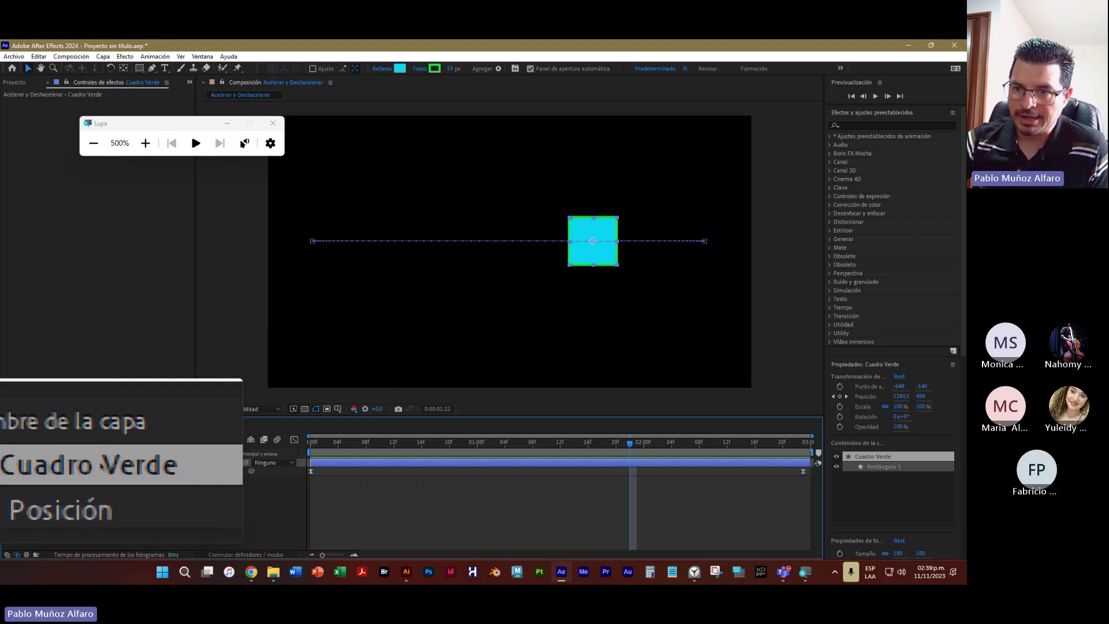
click(296, 441)
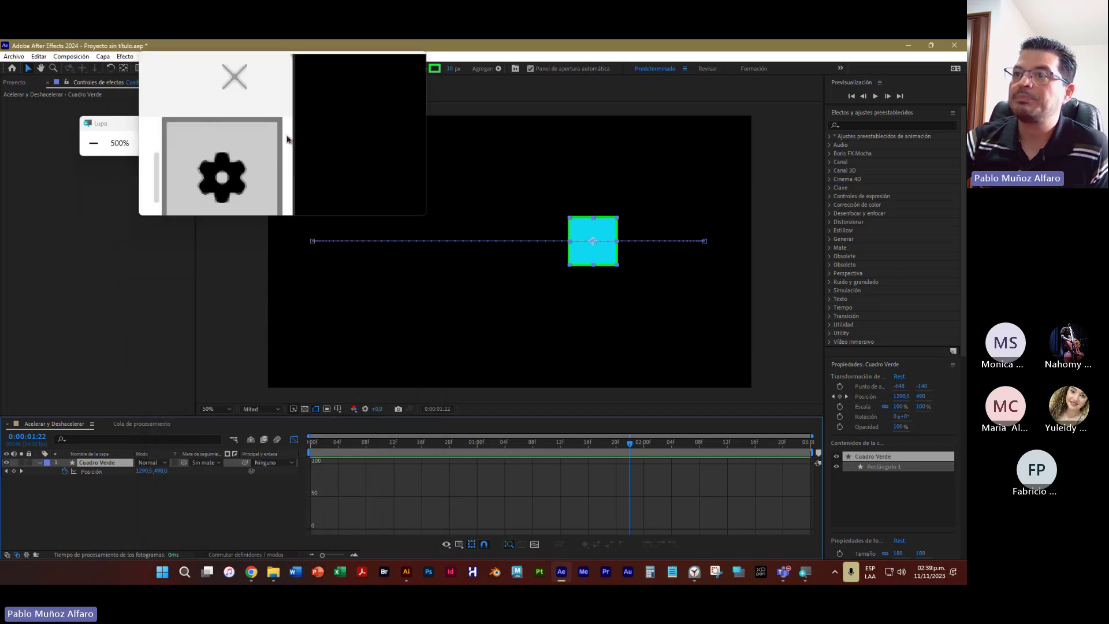
click(273, 123)
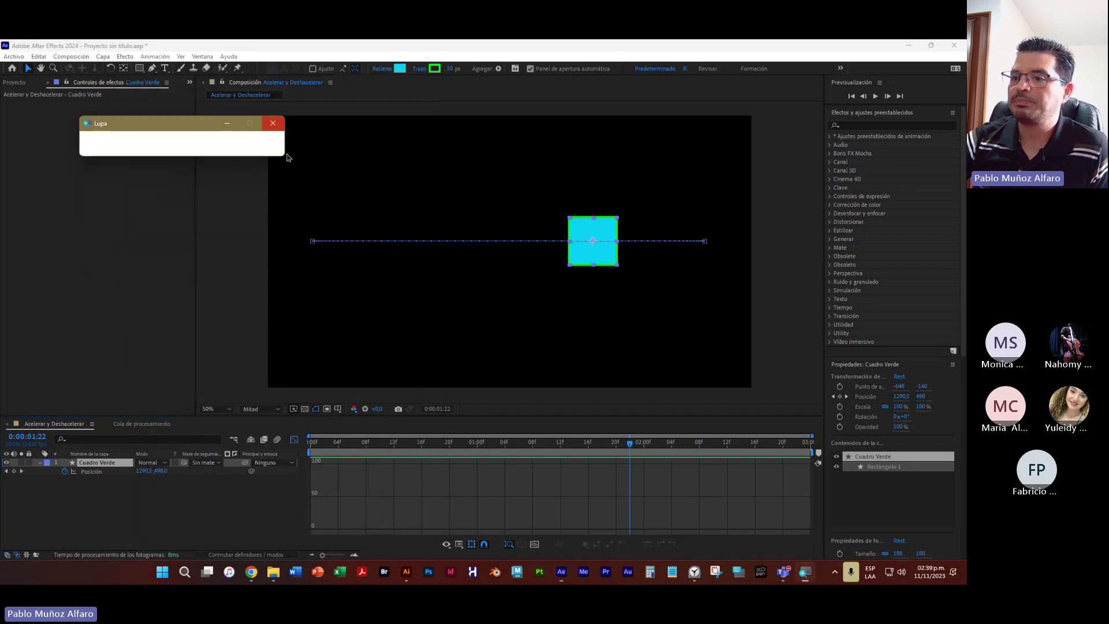
click(294, 440)
click(294, 441)
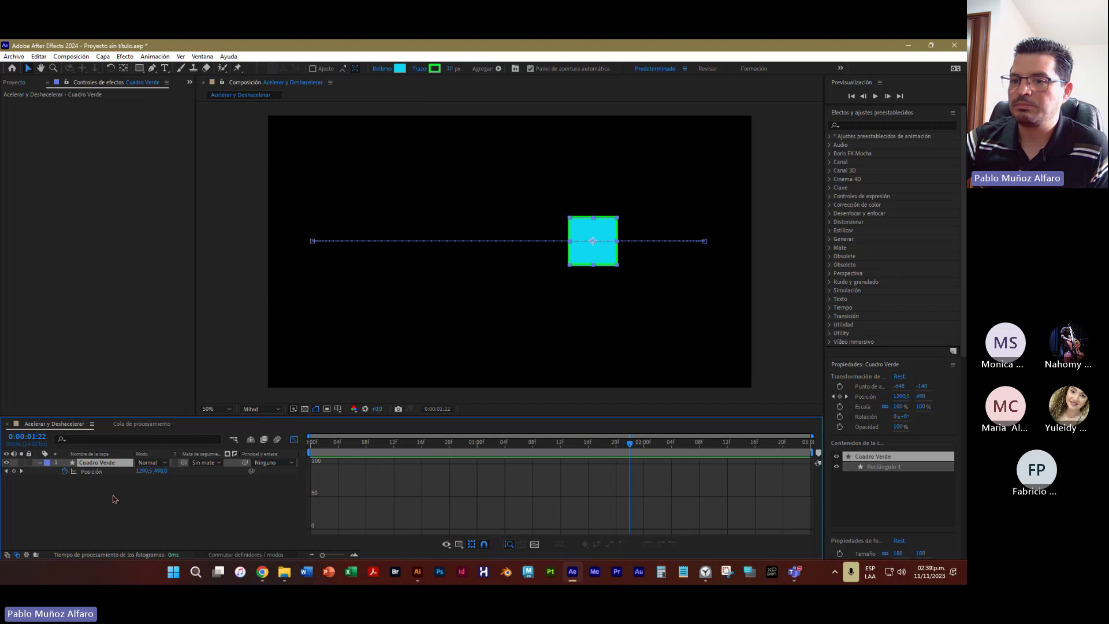
- Switch the graph to Editar gráfico de valores and show Cuadro Verde's Position curve at 0:00:00:00
right_click(356, 496)
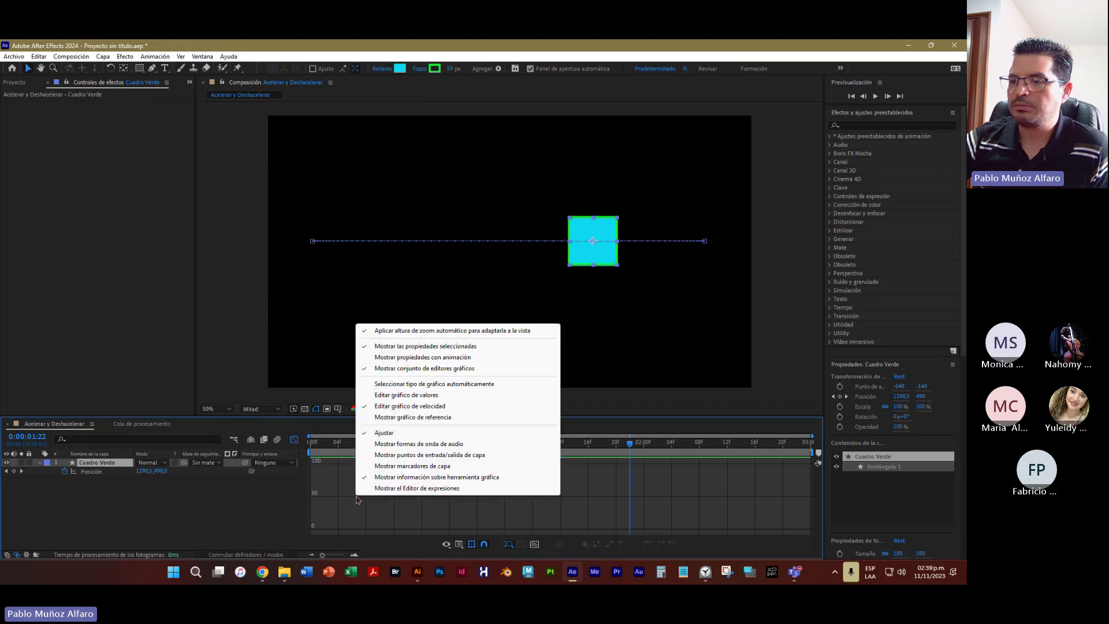
click(403, 395)
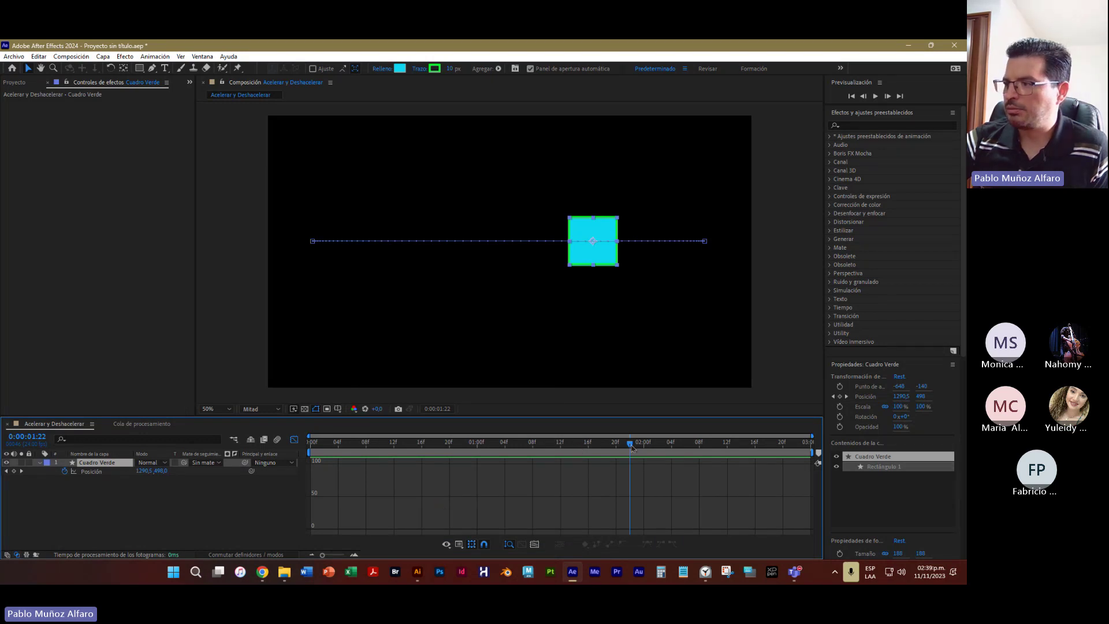
drag(504, 442, 279, 484)
click(112, 474)
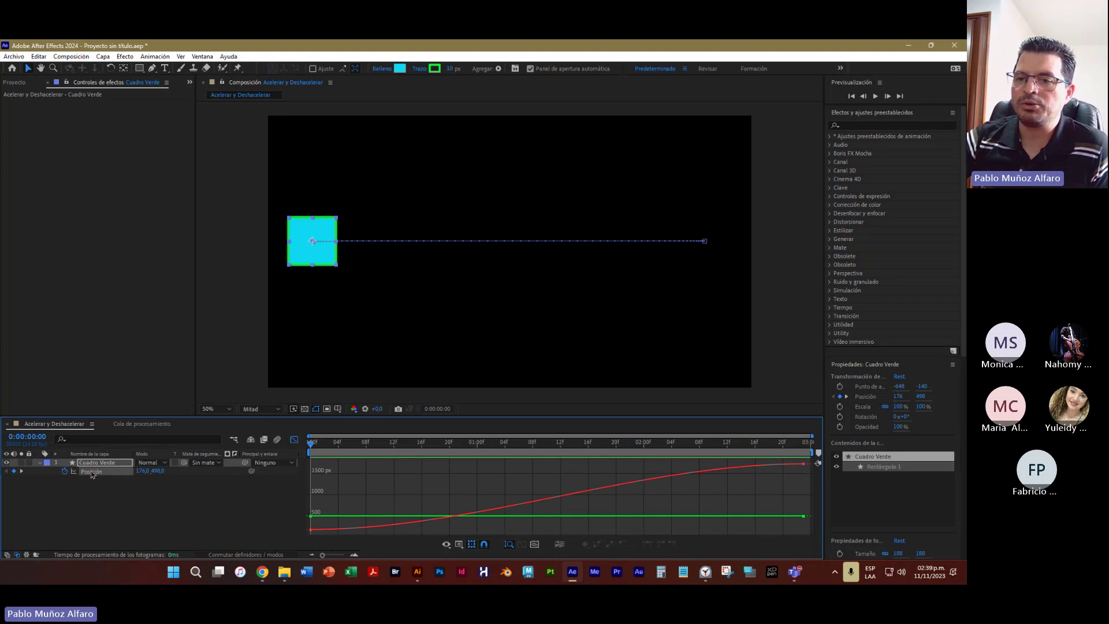
- Examine the X and Y value curves of Position, its keyframe handles, and the available graph display options
click(90, 473)
click(93, 482)
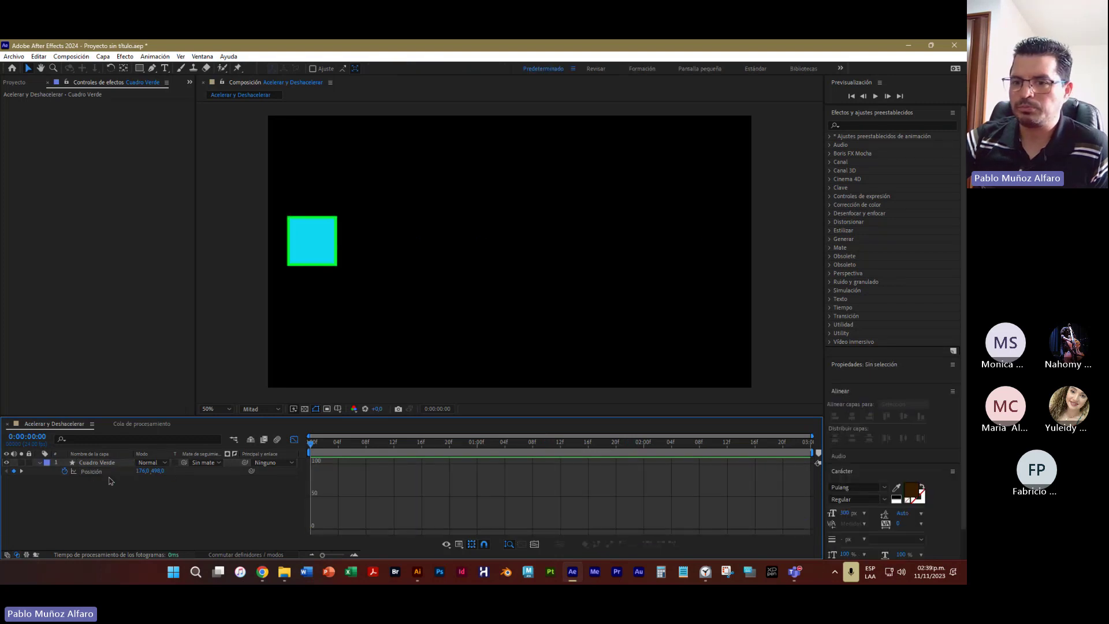
click(110, 475)
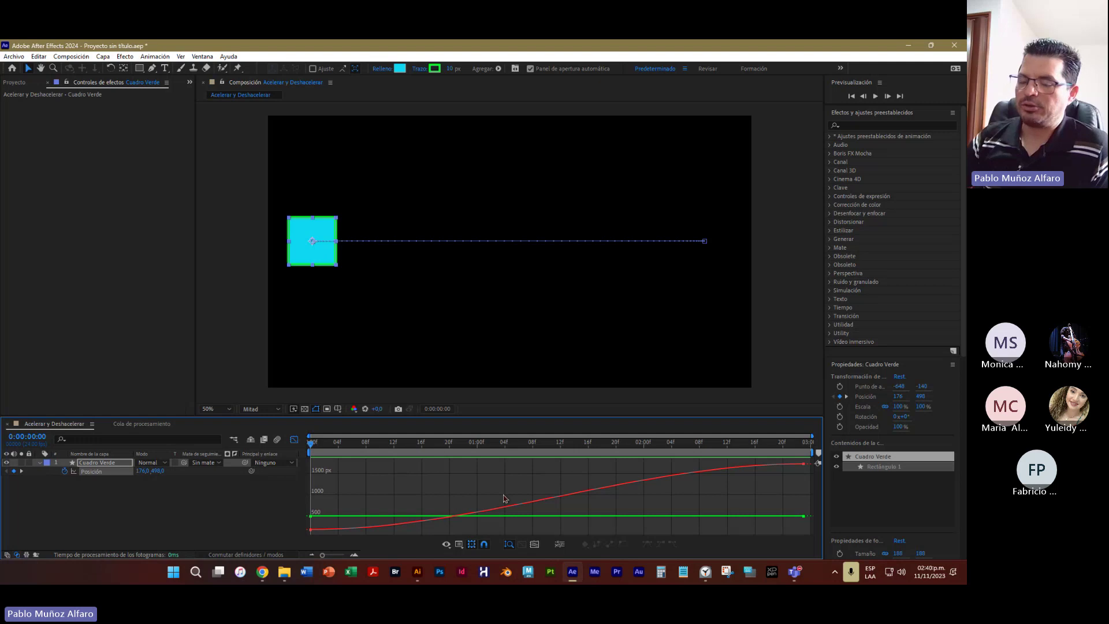
click(91, 472)
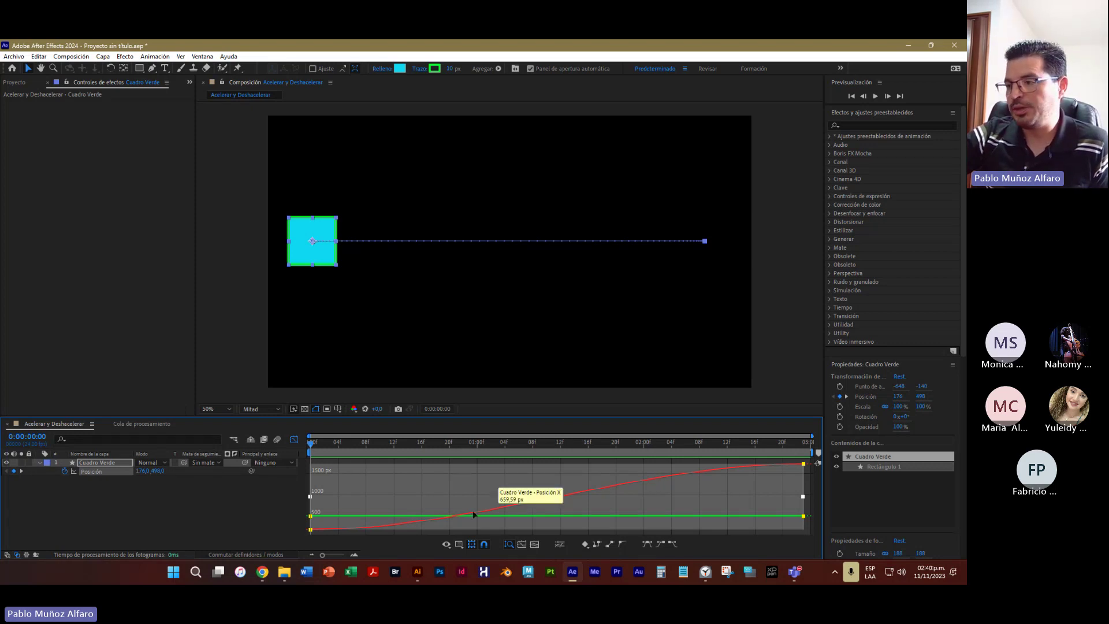
right_click(436, 490)
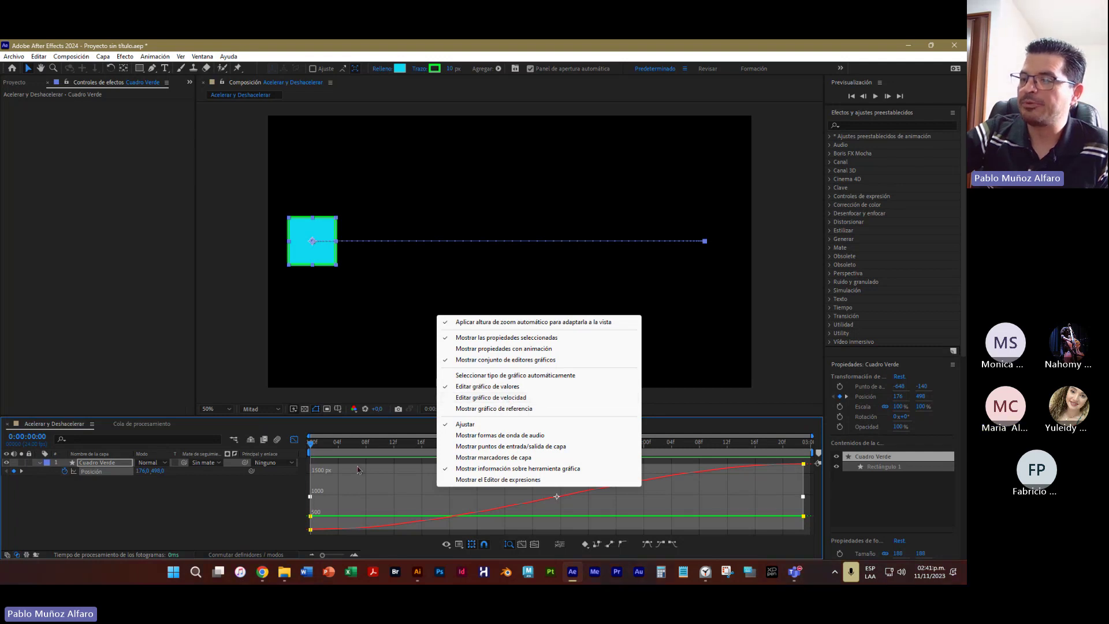
click(360, 494)
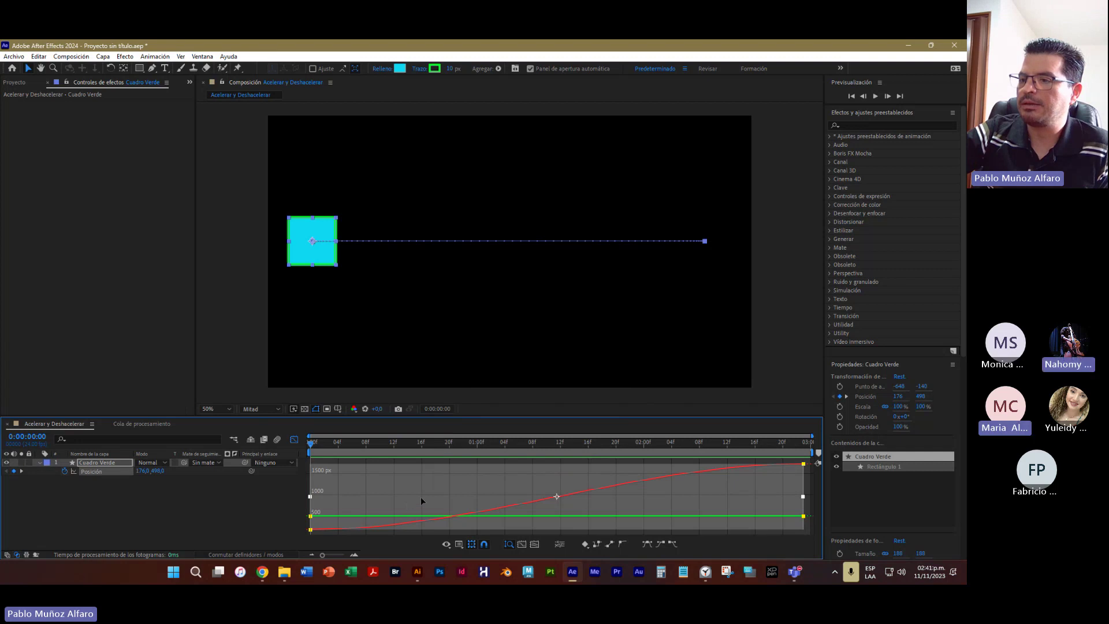
- Deselect and reselect the Position property to compare the empty graph with the displayed value curves
click(78, 498)
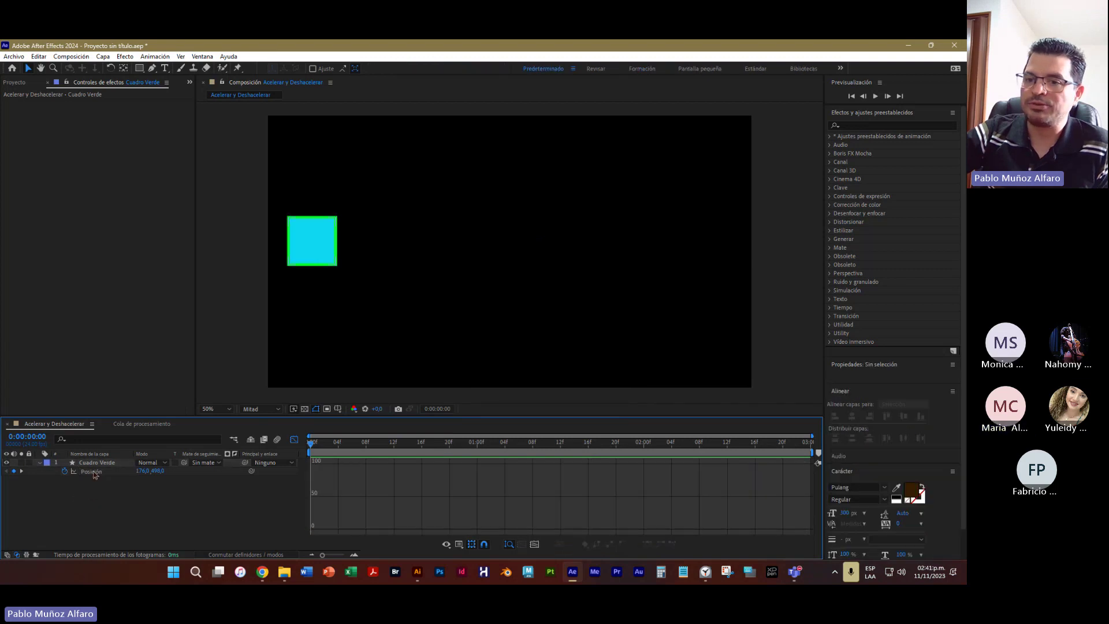
click(92, 472)
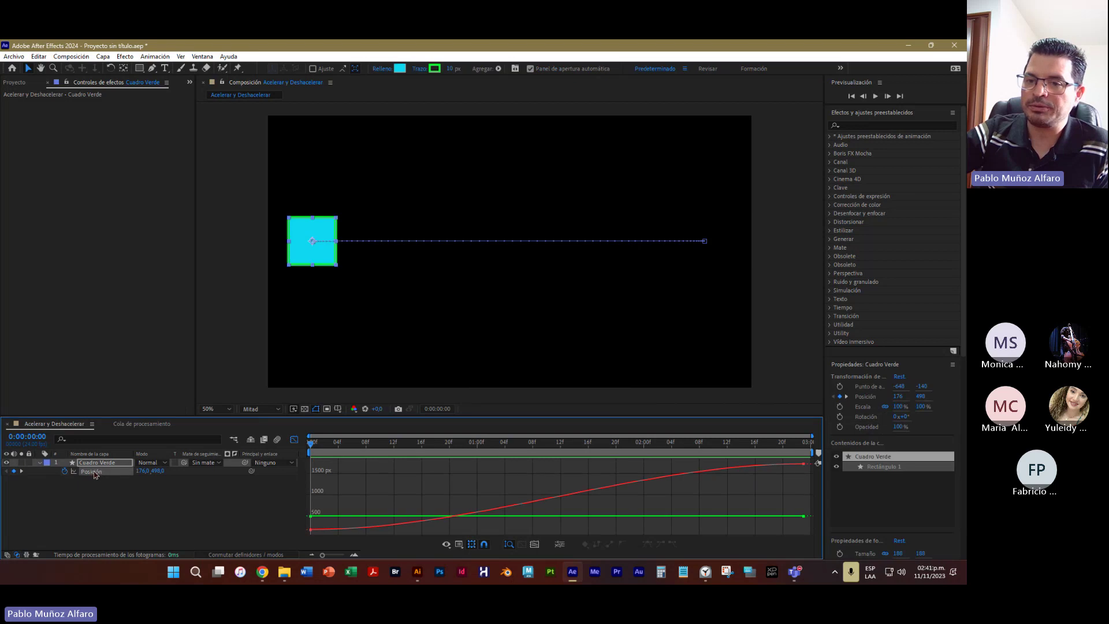
click(94, 476)
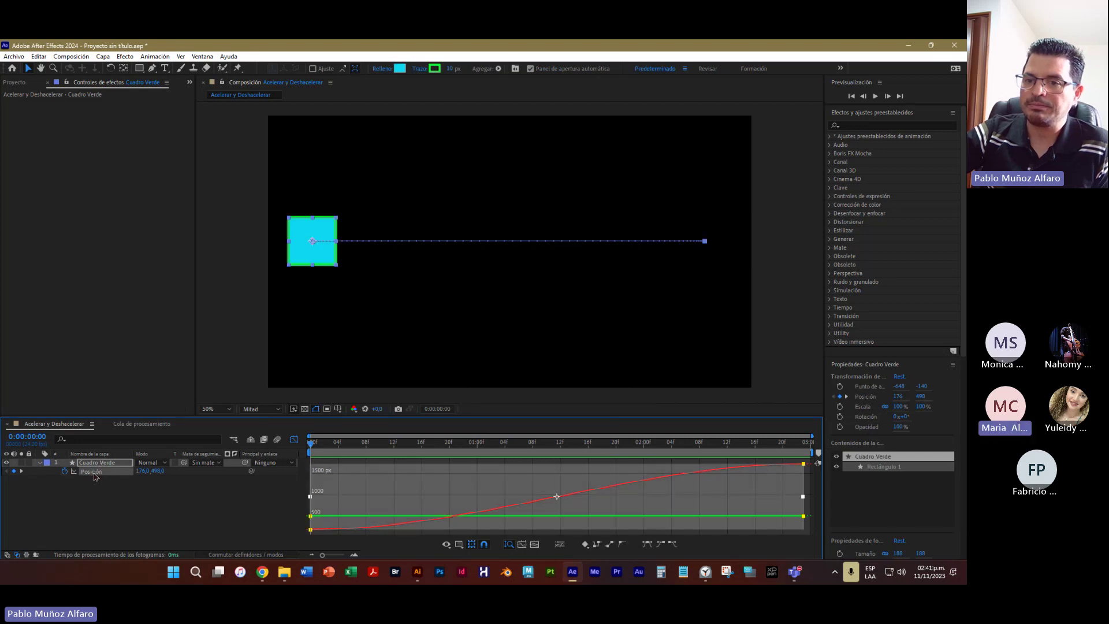
click(95, 477)
click(93, 472)
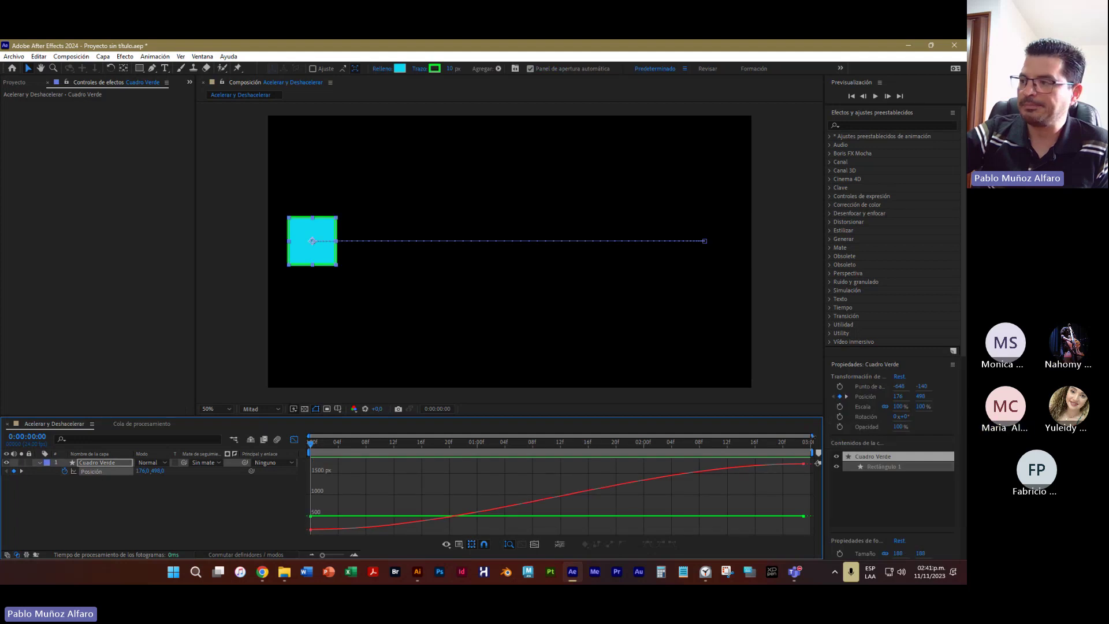
drag(818, 463, 818, 463)
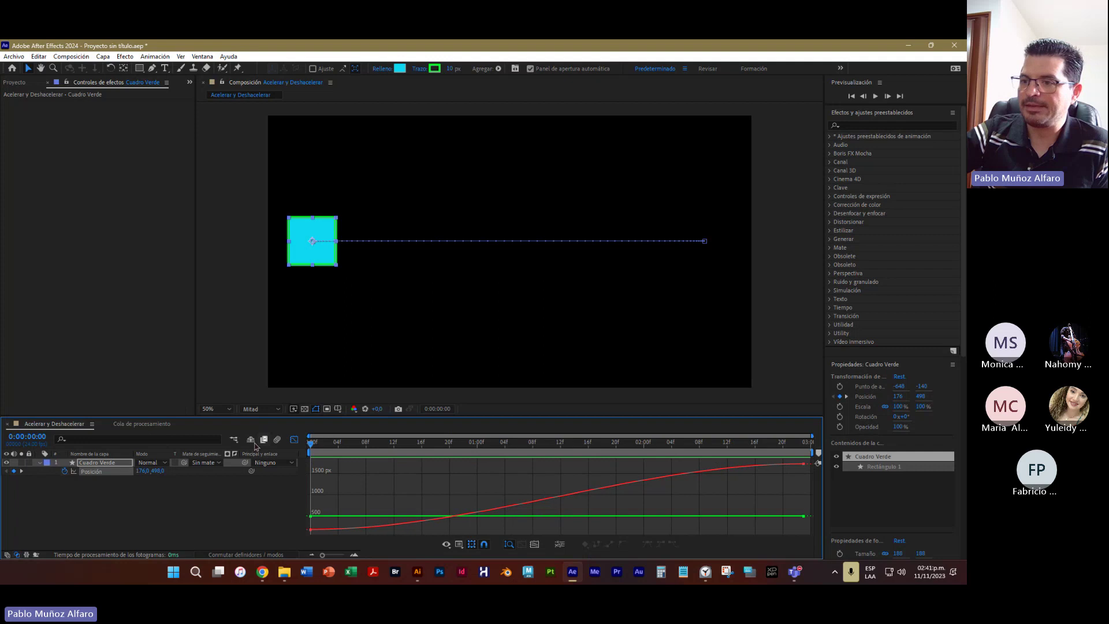
- Return to the layer bar view, collapse Cuadro Verde's properties, and deselect the layer
click(294, 440)
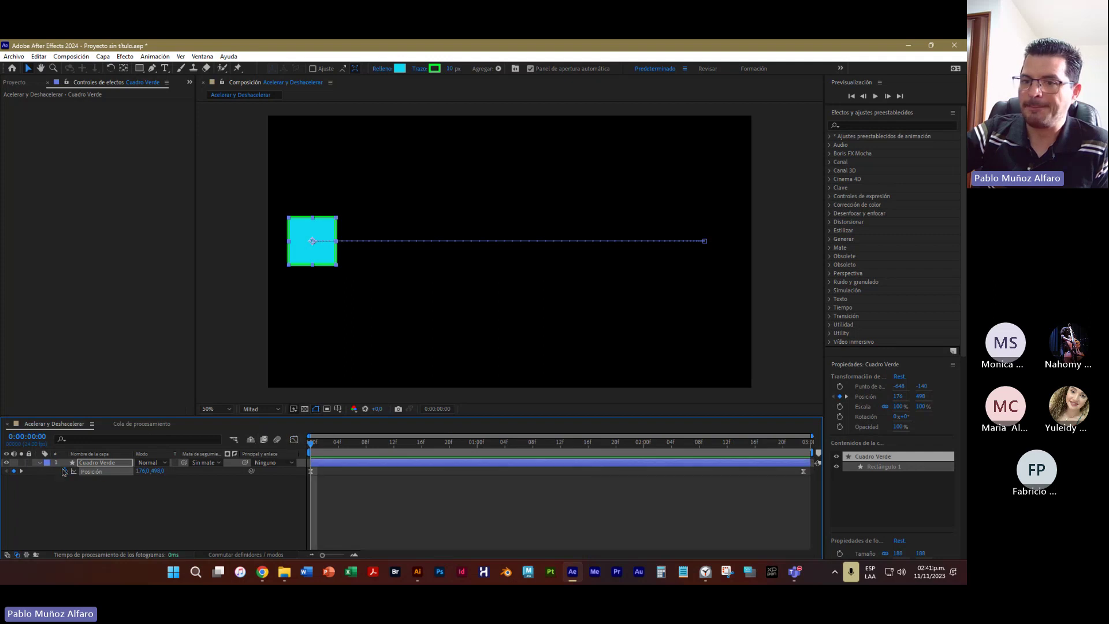
click(39, 463)
click(191, 506)
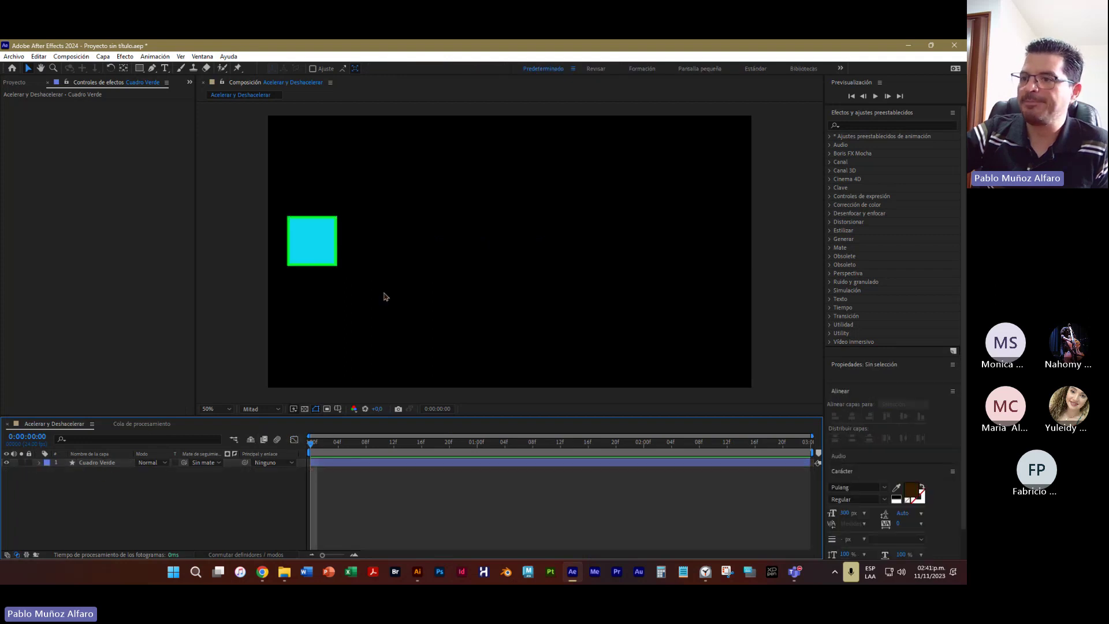
- Reveal only Cuadro Verde's Position property and display its value curve in the Graph Editor
click(98, 464)
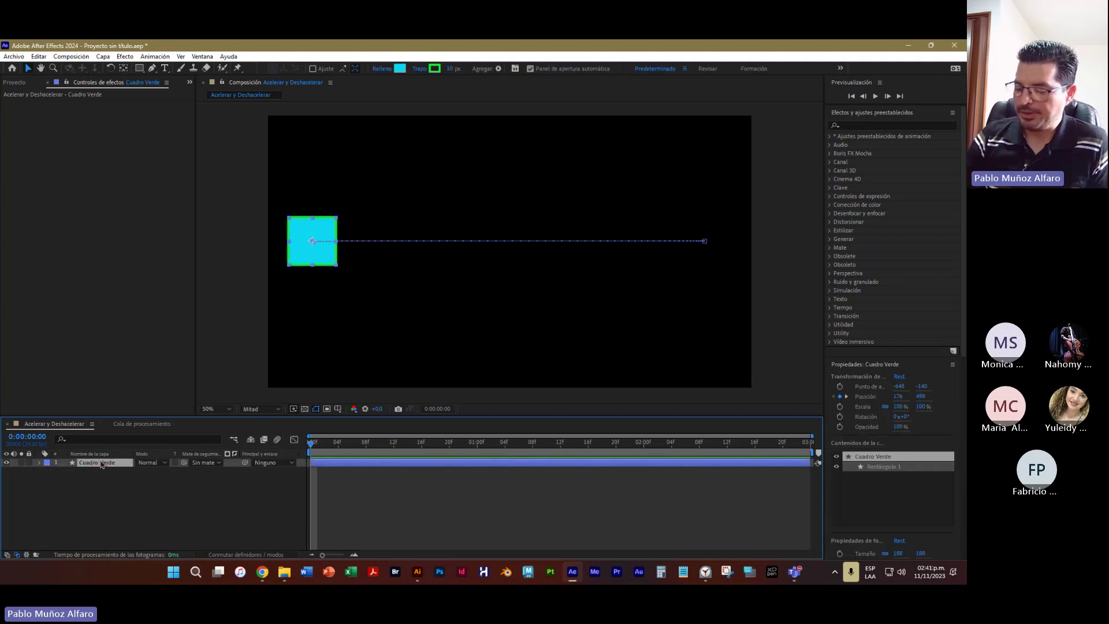
key(p)
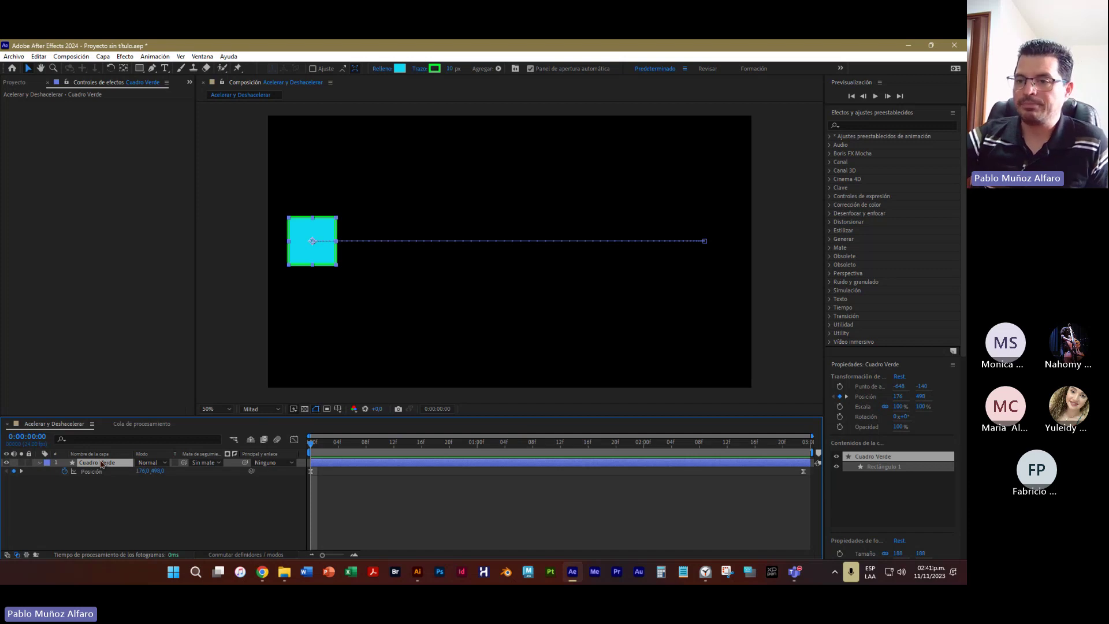
click(94, 473)
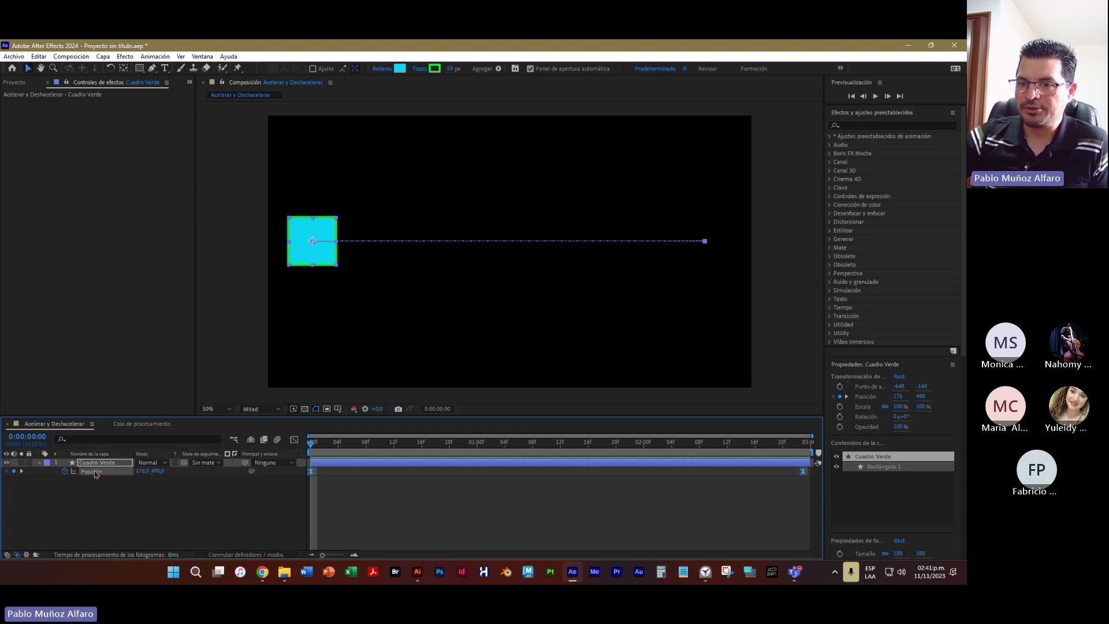
click(294, 440)
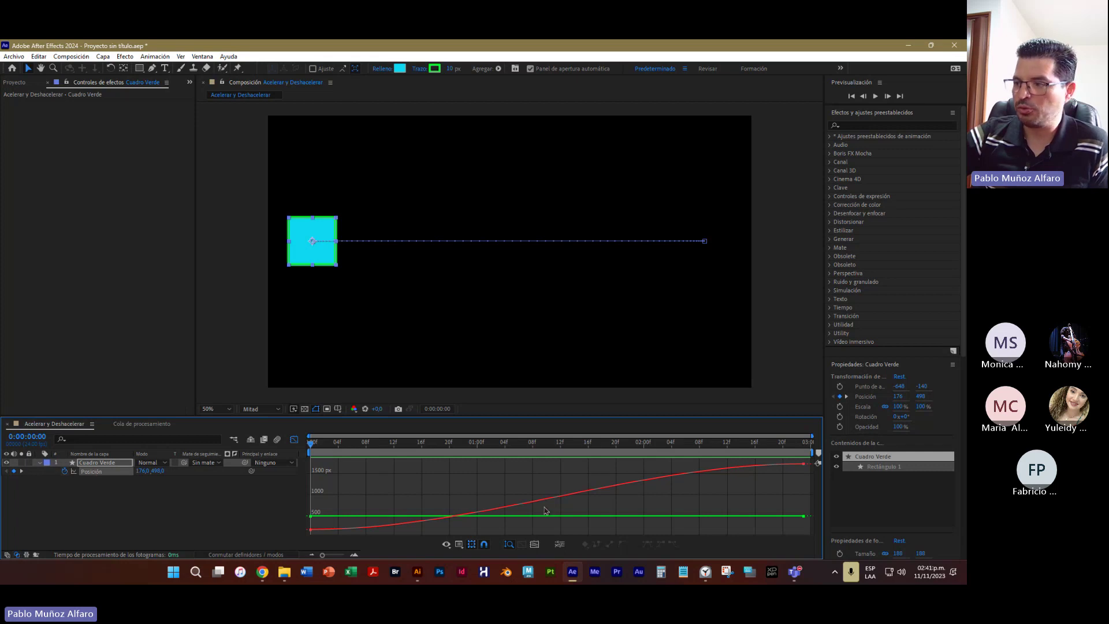
click(137, 333)
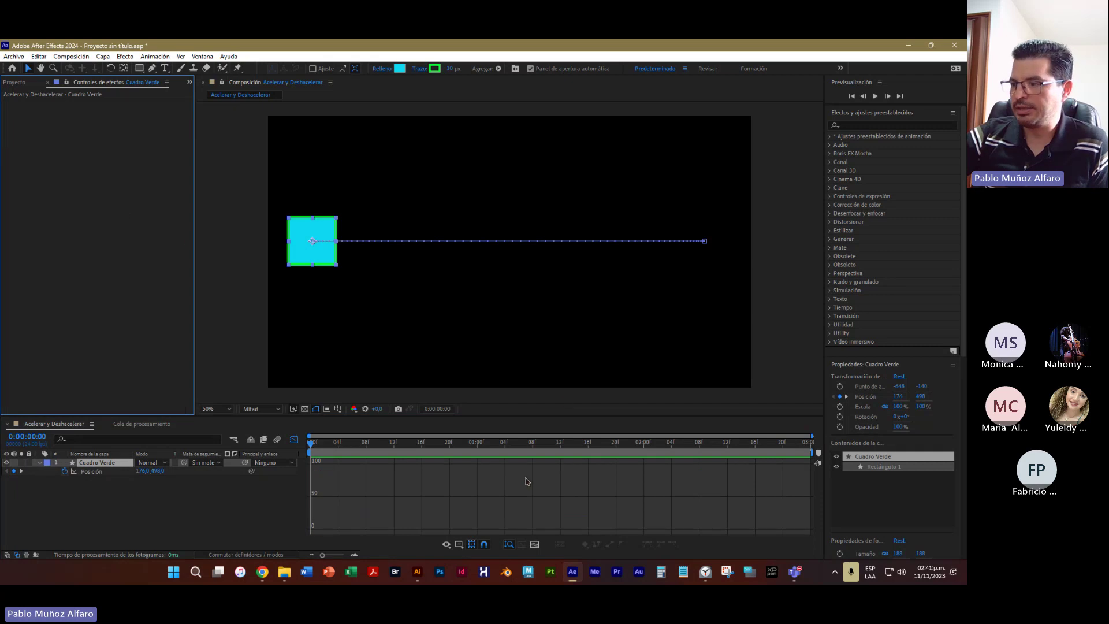
click(90, 473)
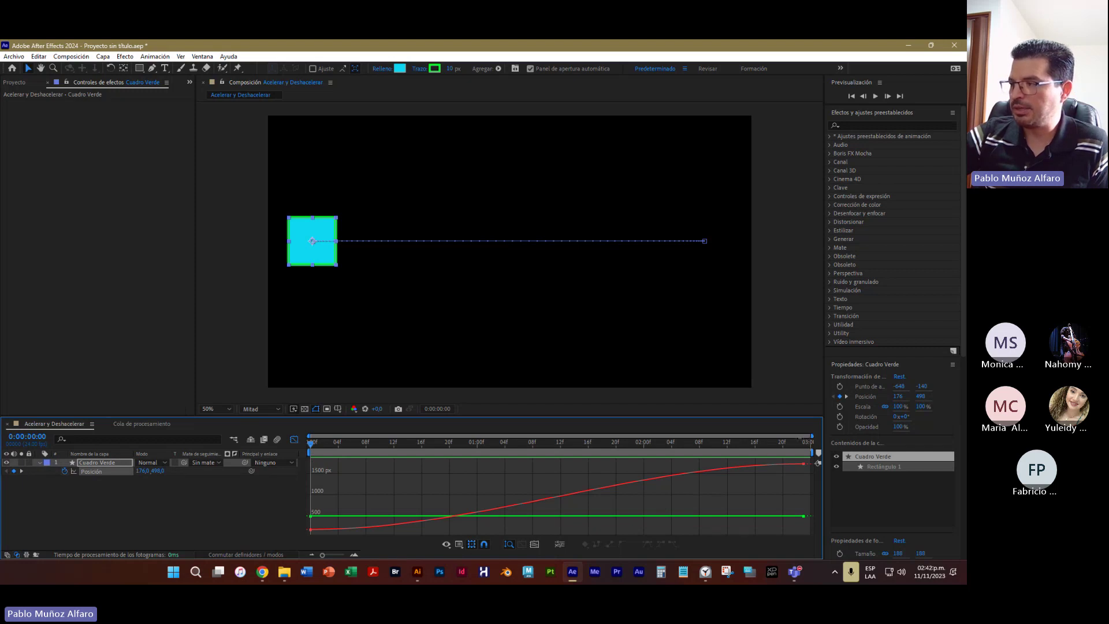
- Inspect the Position curve at different zoom levels and scrub along it to 0:00:01:11, keeping Position selected
scroll(818, 462, up, 5)
scroll(425, 454, down, 5)
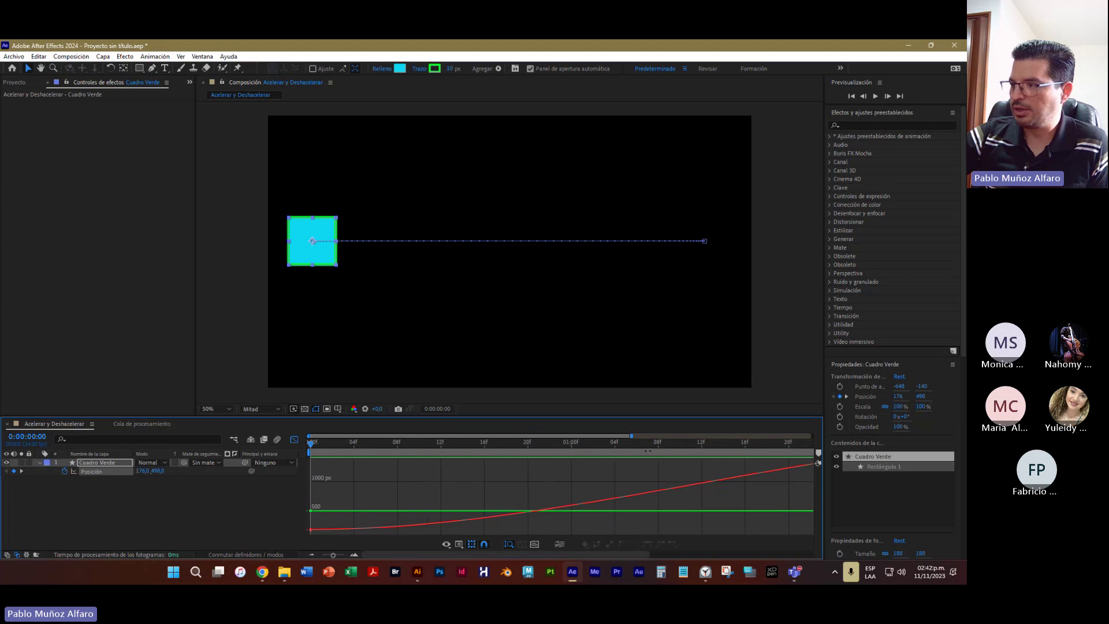
scroll(490, 436, up, 5)
scroll(818, 463, down, 5)
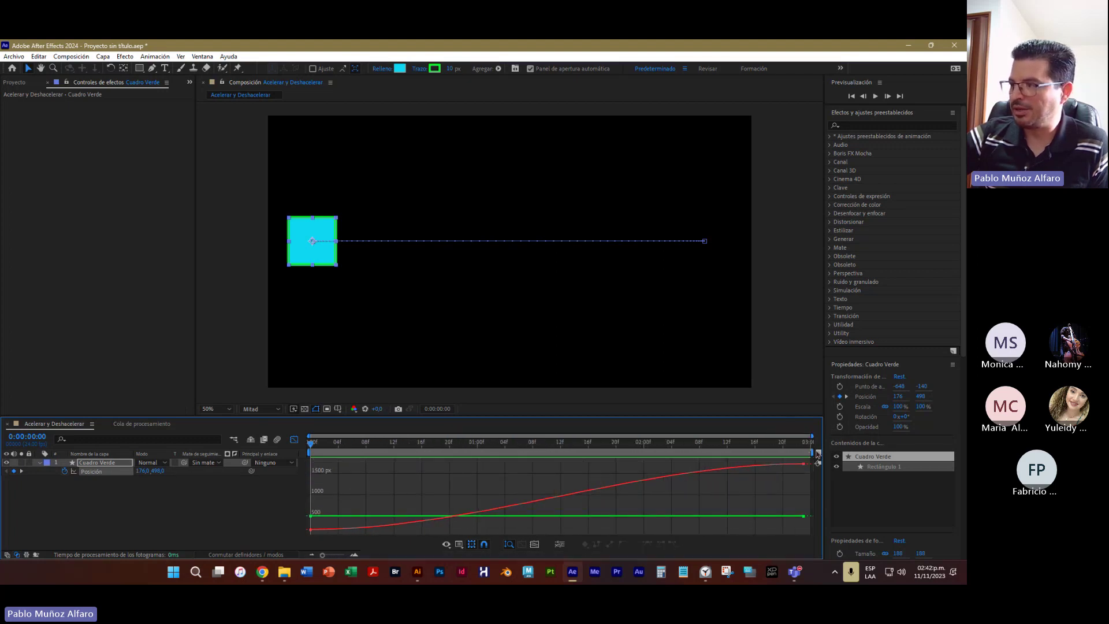
drag(812, 453, 912, 460)
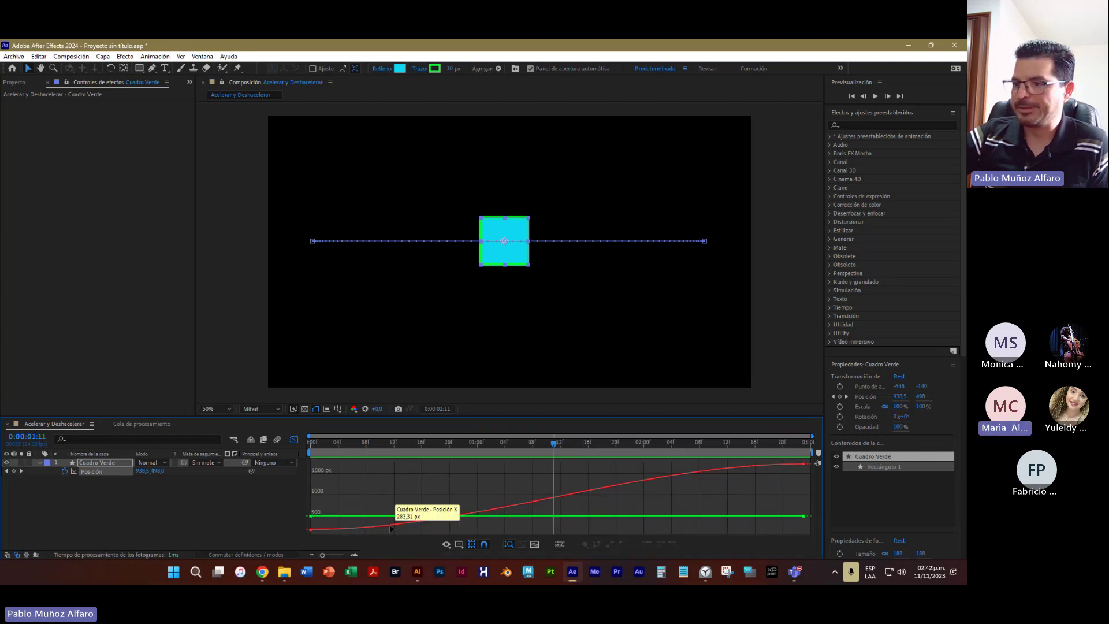
click(102, 475)
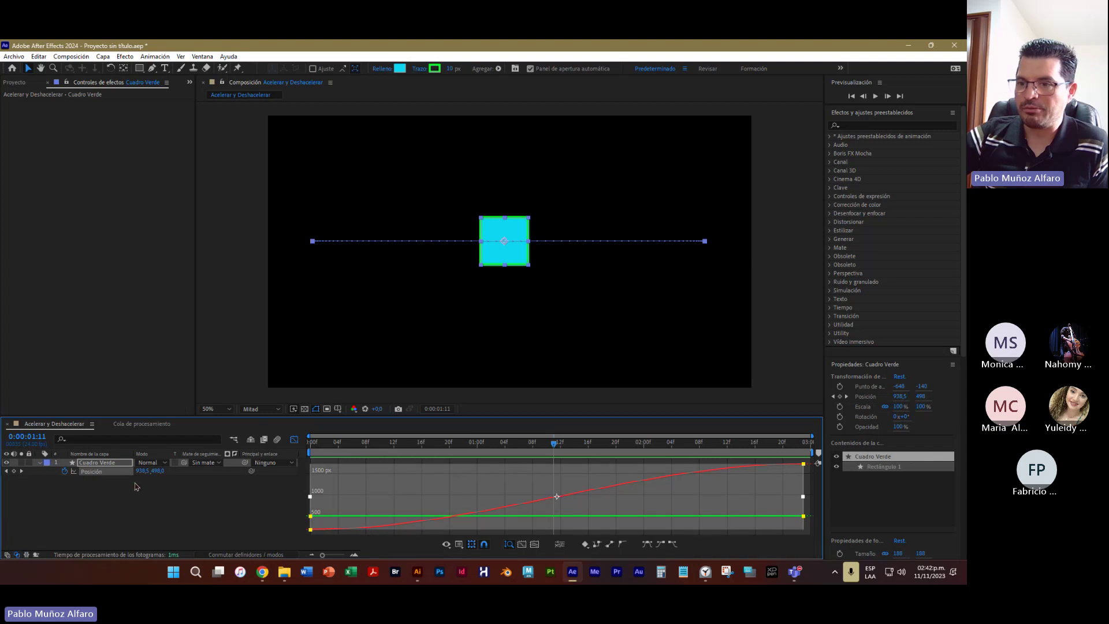
click(133, 512)
click(110, 471)
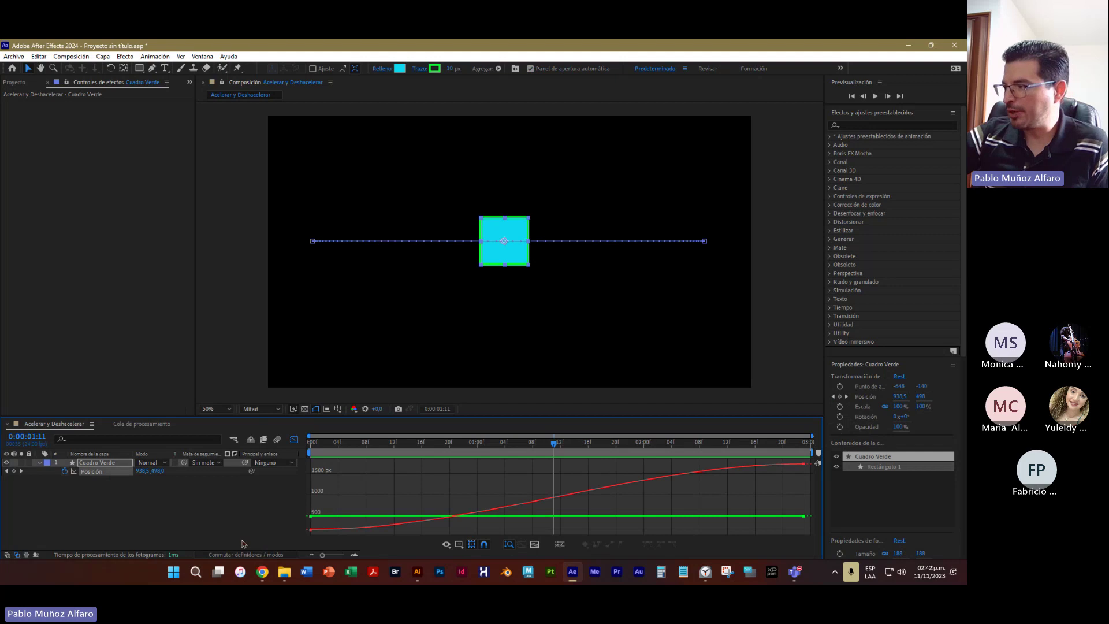
- Deselect Cuadro Verde and switch to the Microsoft Teams meeting window
click(242, 310)
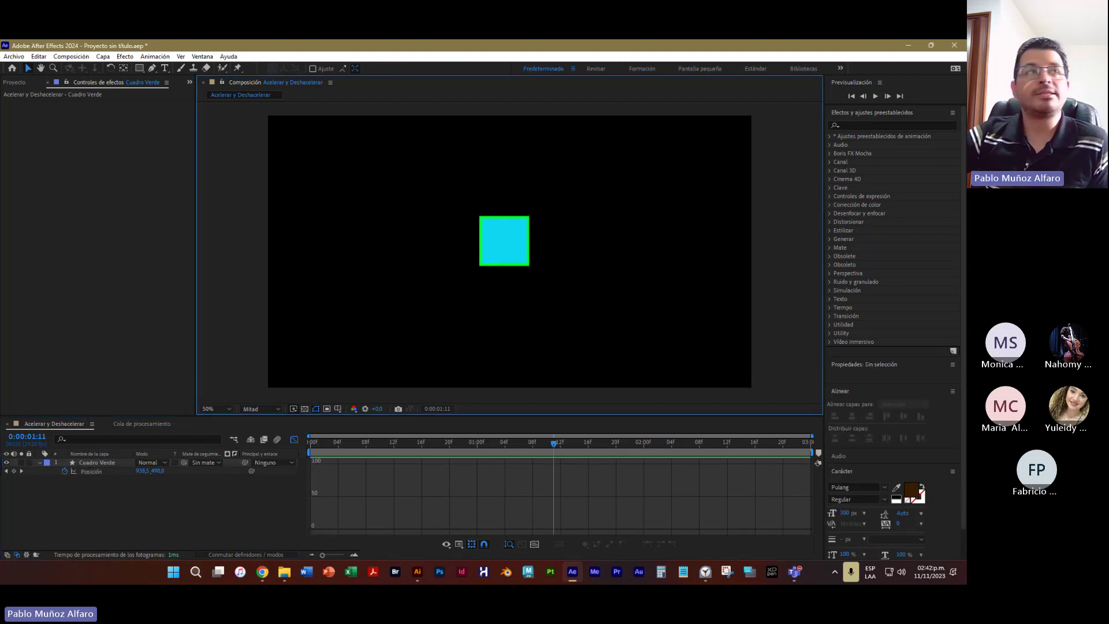
click(795, 572)
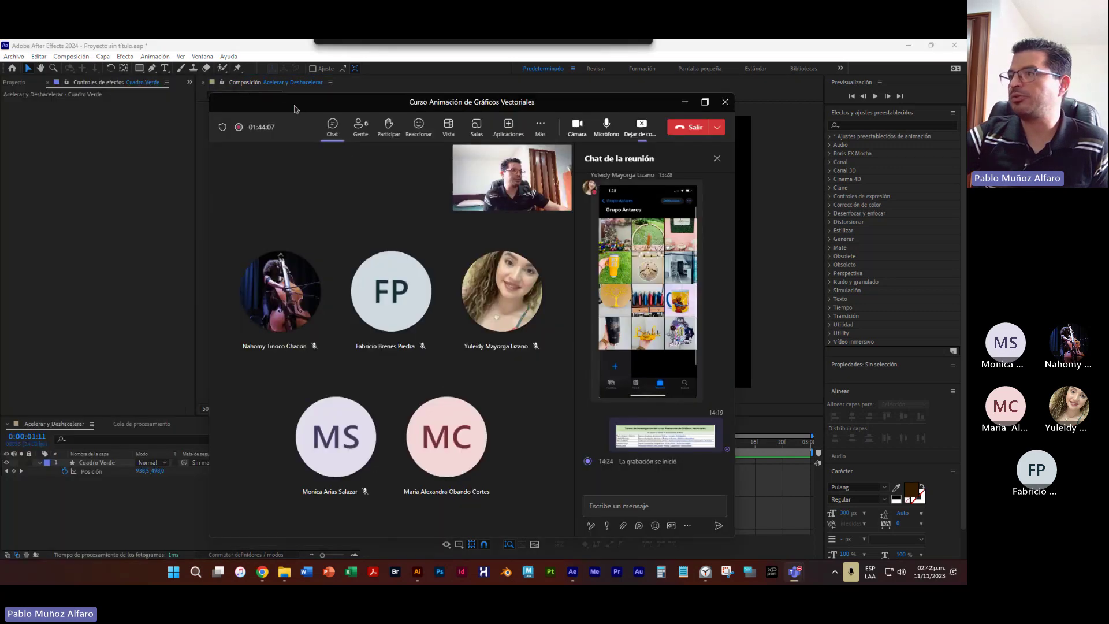
click(751, 105)
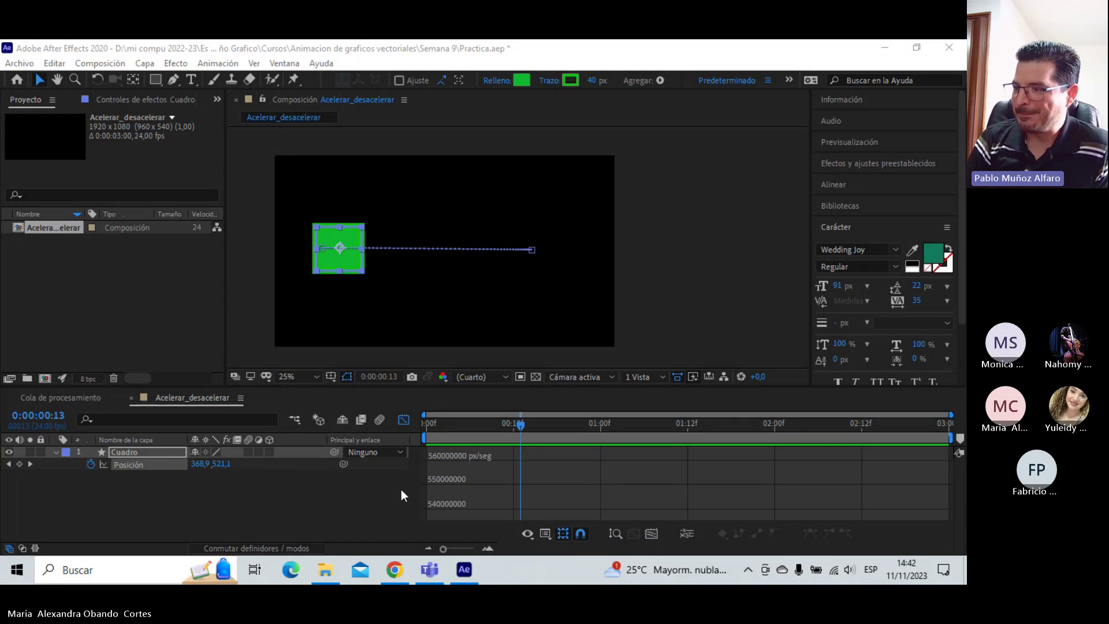
- Switch the Graph Editor for Cuadro's Position property to the value graph
right_click(549, 480)
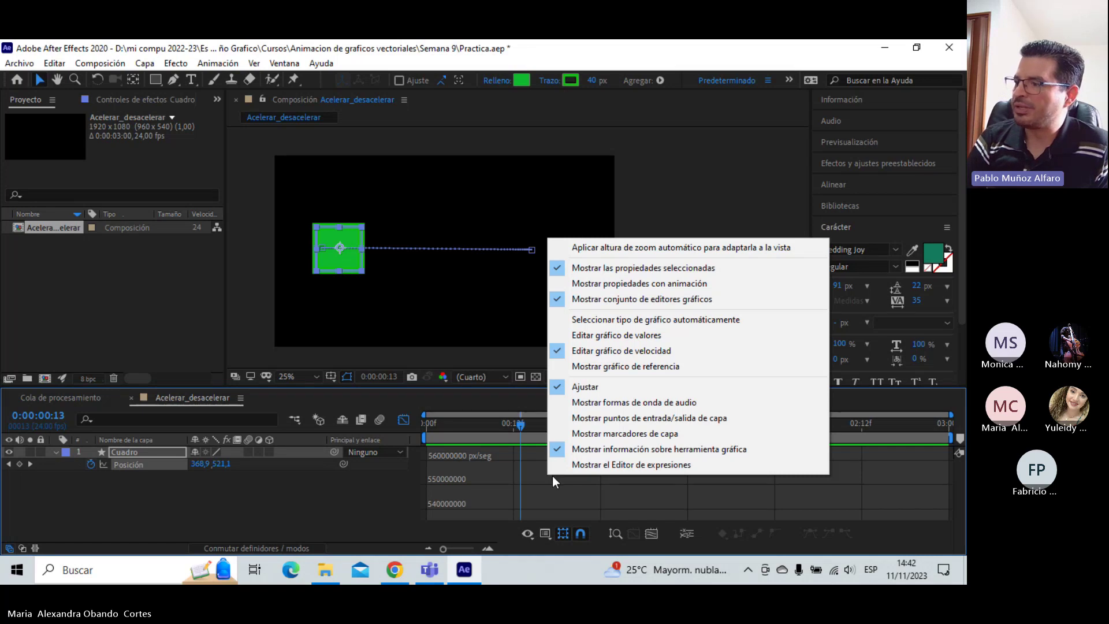
click(627, 336)
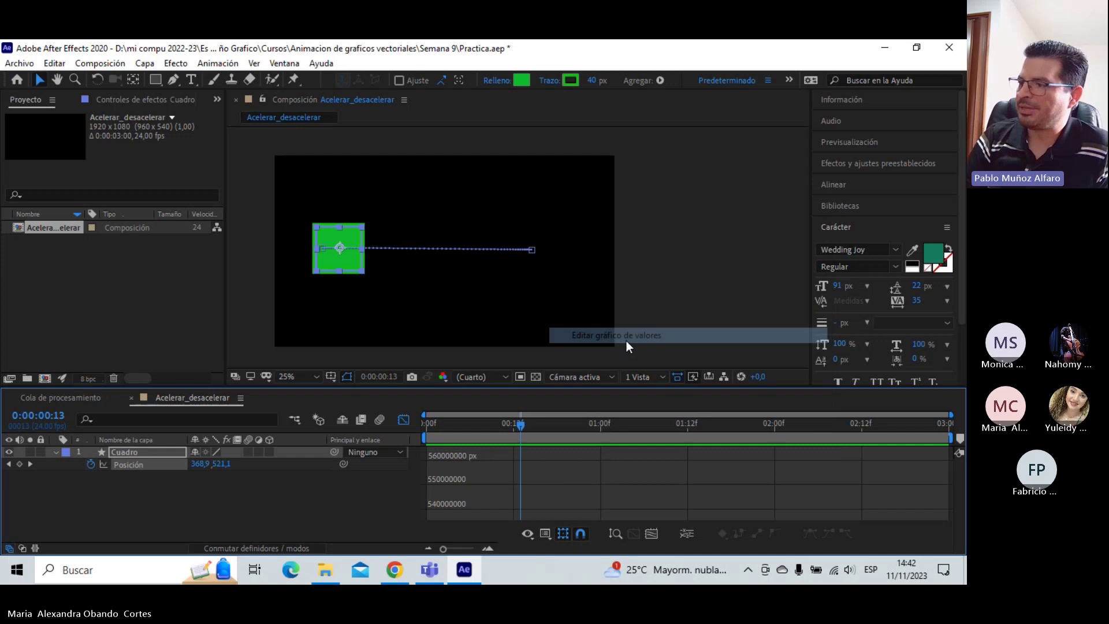
right_click(575, 485)
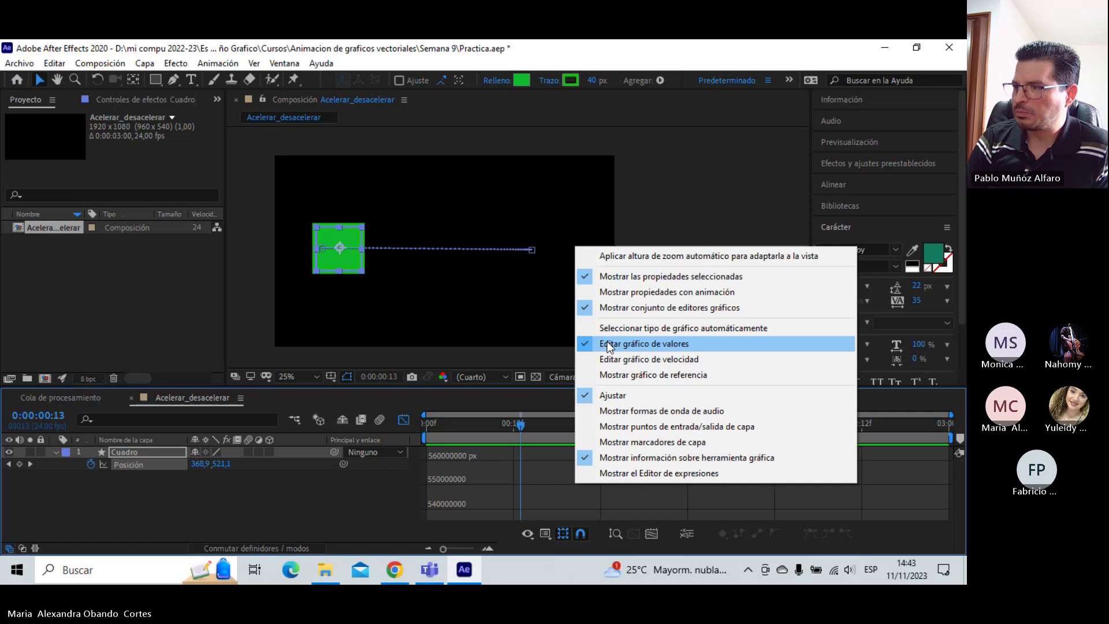
click(640, 343)
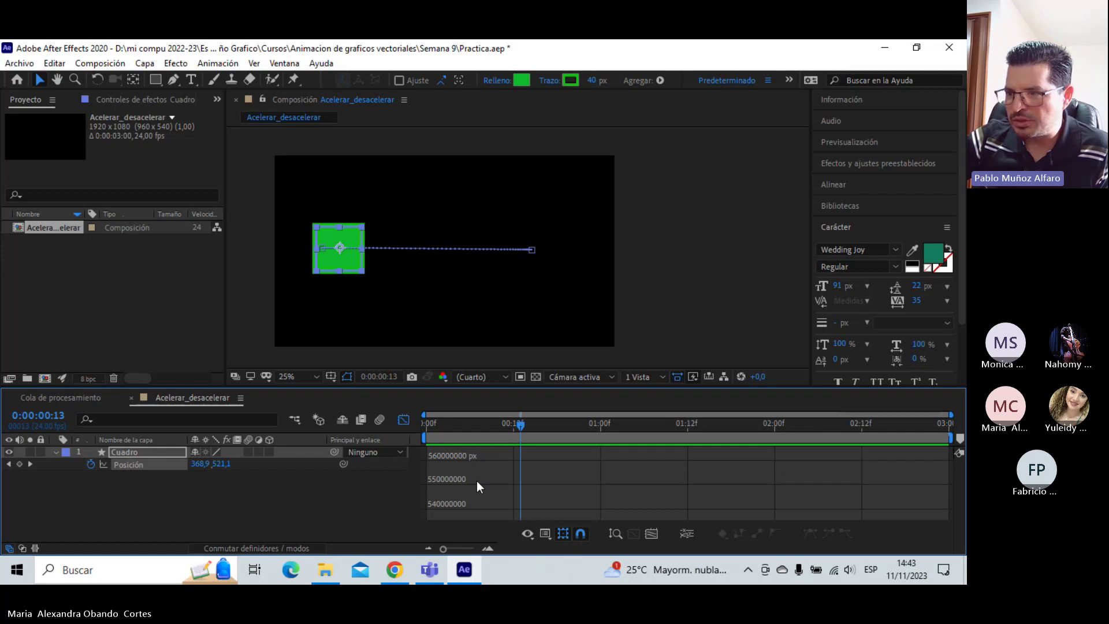
- Fit Cuadro's Position curve to the graph height with automatic zoom and switch it to the speed graph
click(138, 464)
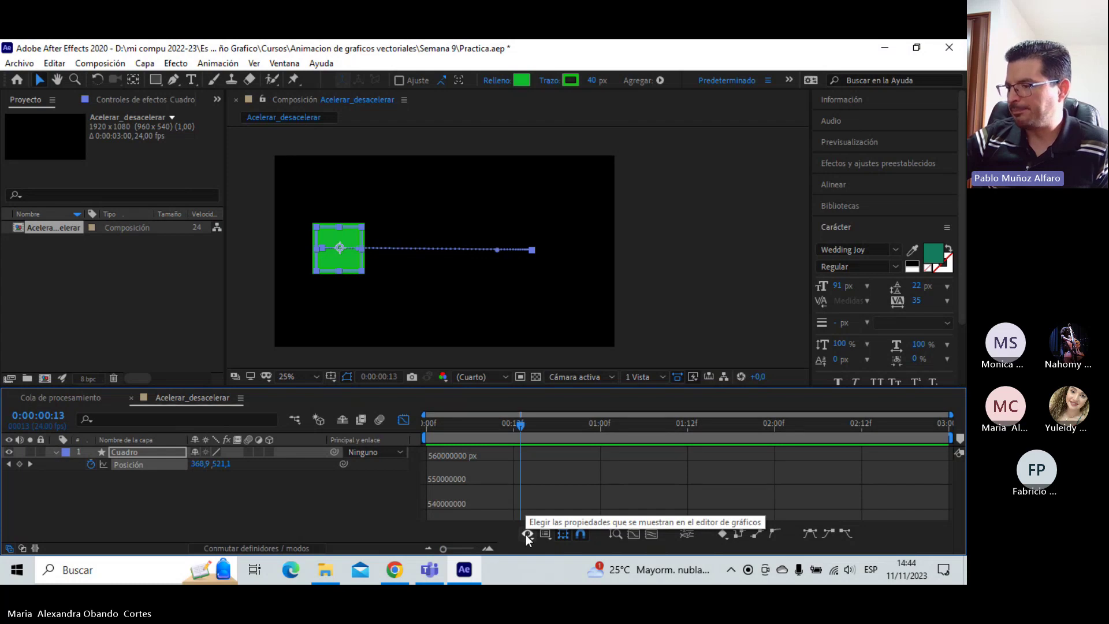
click(615, 532)
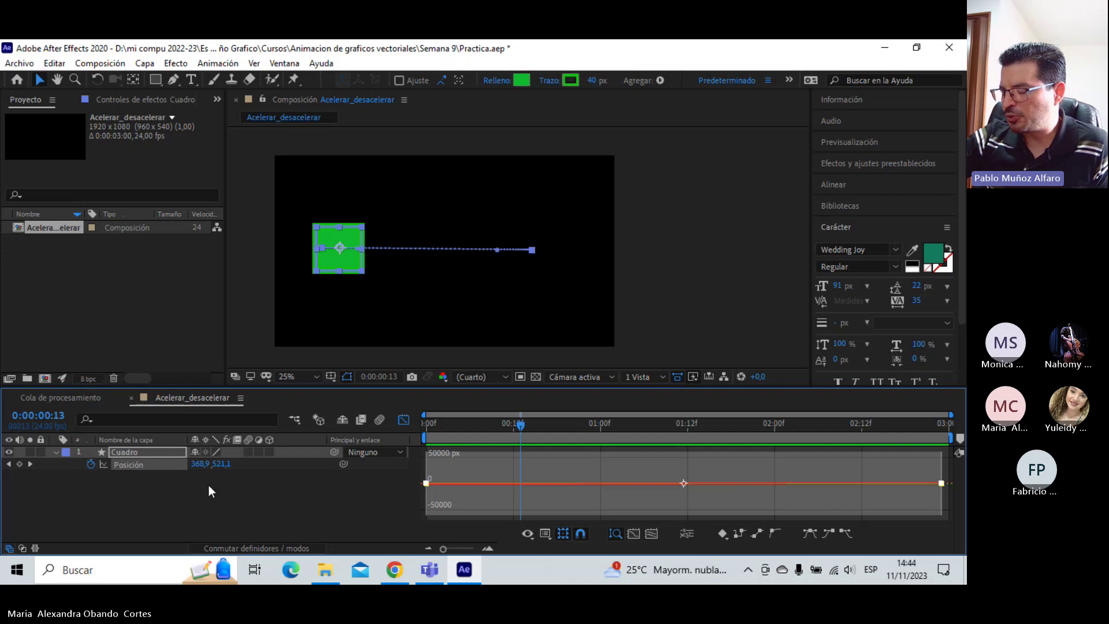
right_click(546, 480)
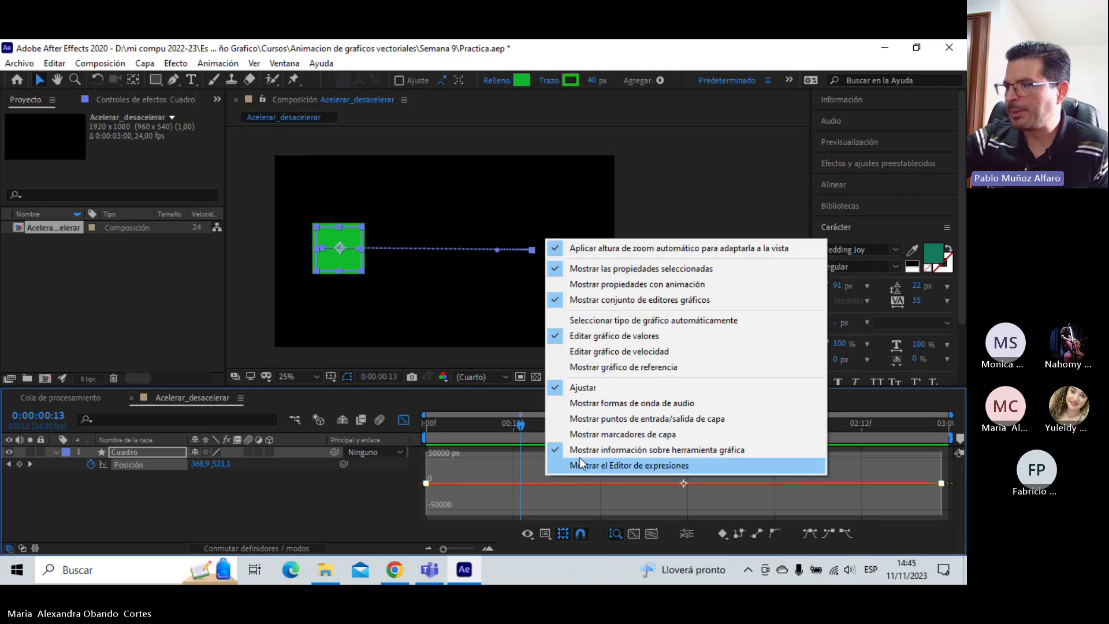
click(605, 351)
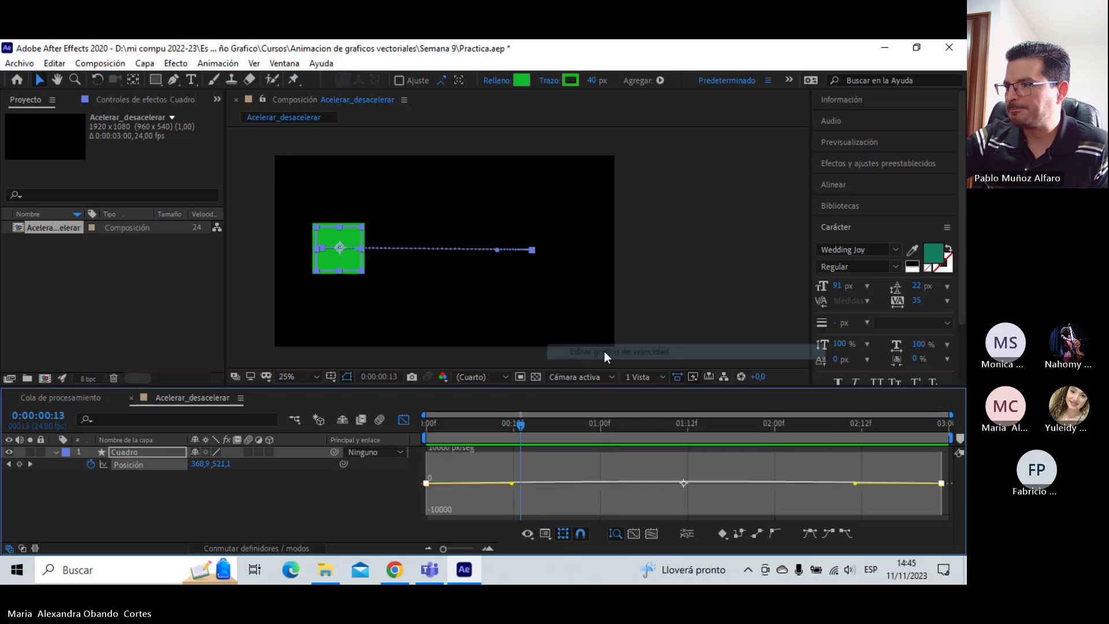
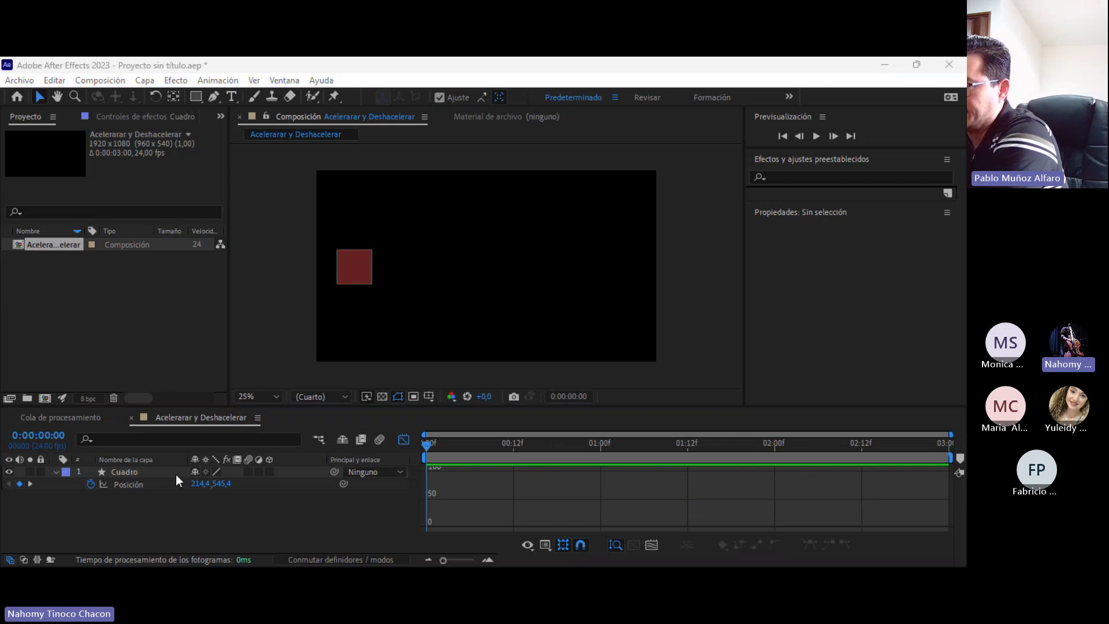
- Select the red square layer's Position property with its keyframes and switch its curve to the speed graph
click(152, 483)
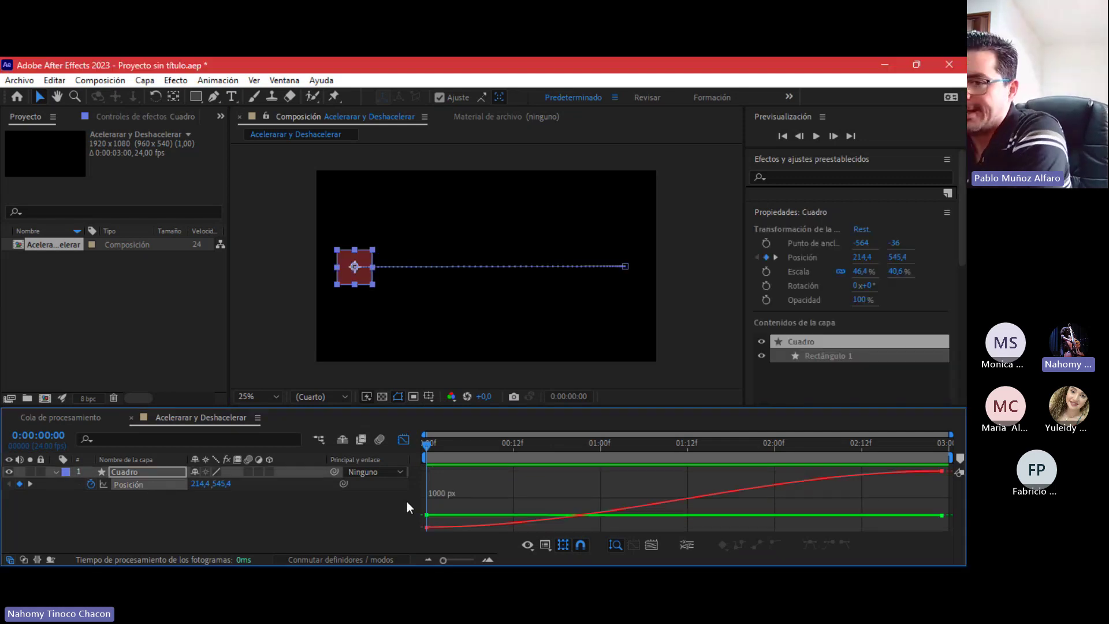
double_click(430, 514)
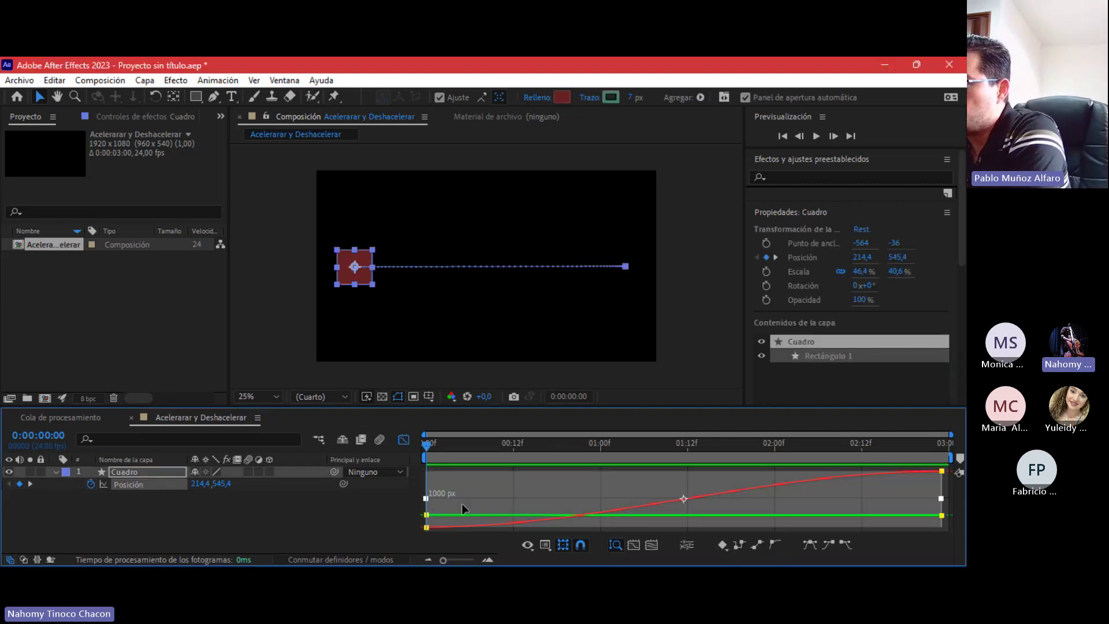
right_click(462, 504)
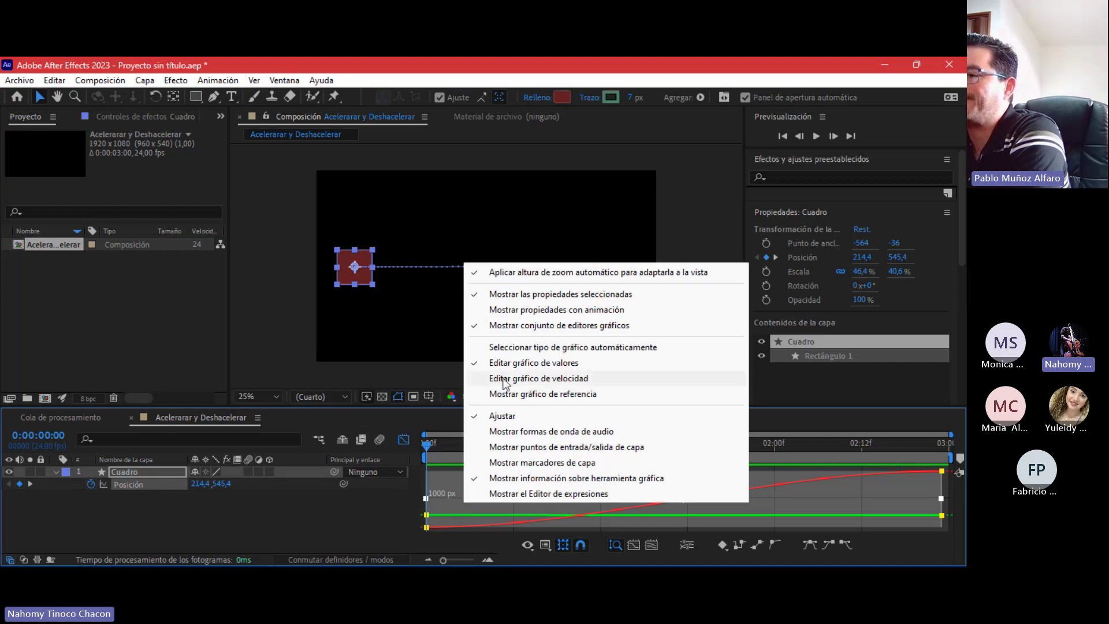
click(474, 379)
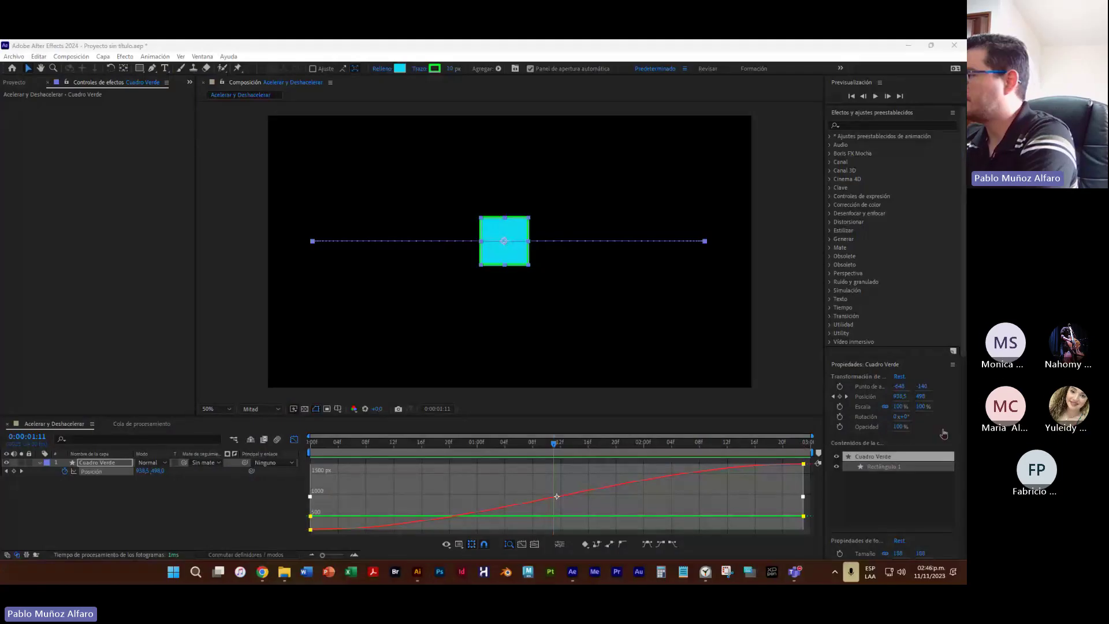
click(795, 572)
drag(625, 94, 203, 133)
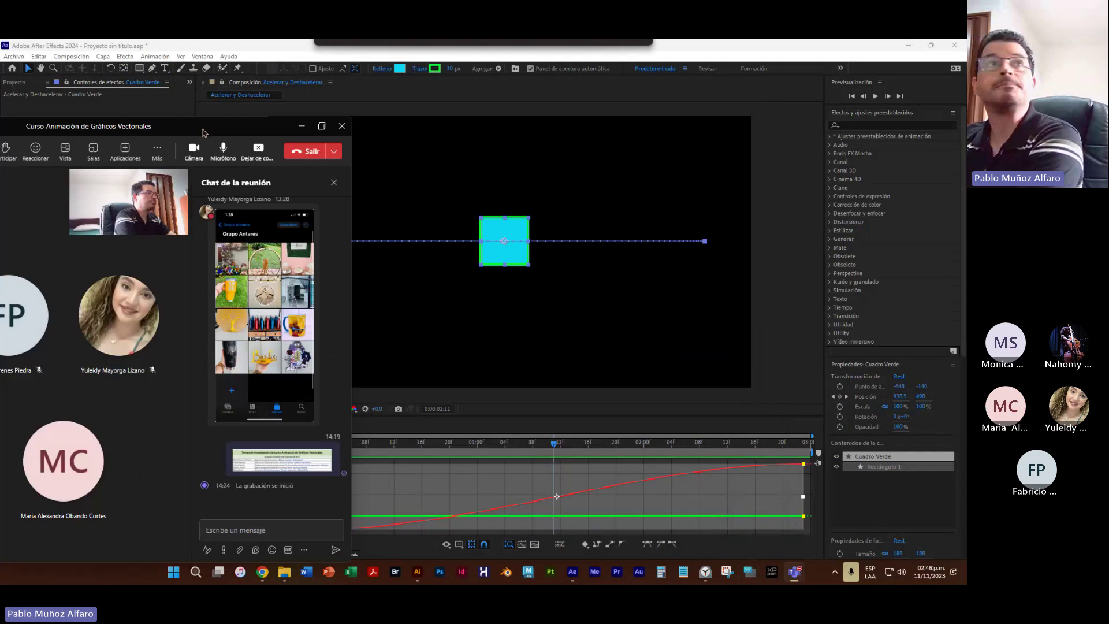
click(301, 126)
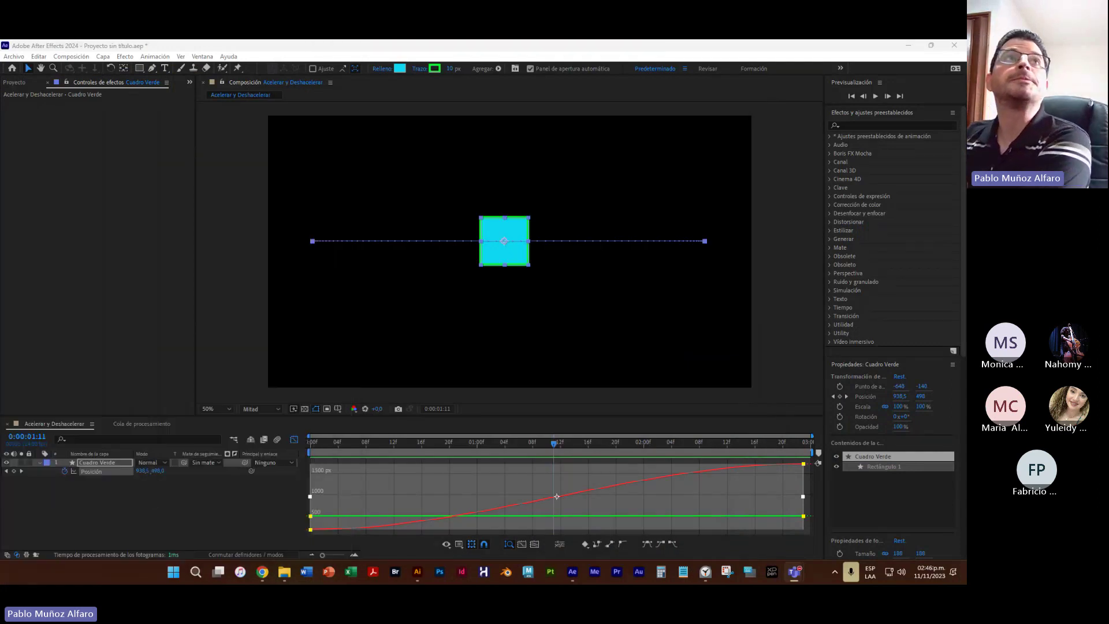
- Display the speed graph of Cuadro Verde's Position property in the Graph Editor
click(352, 492)
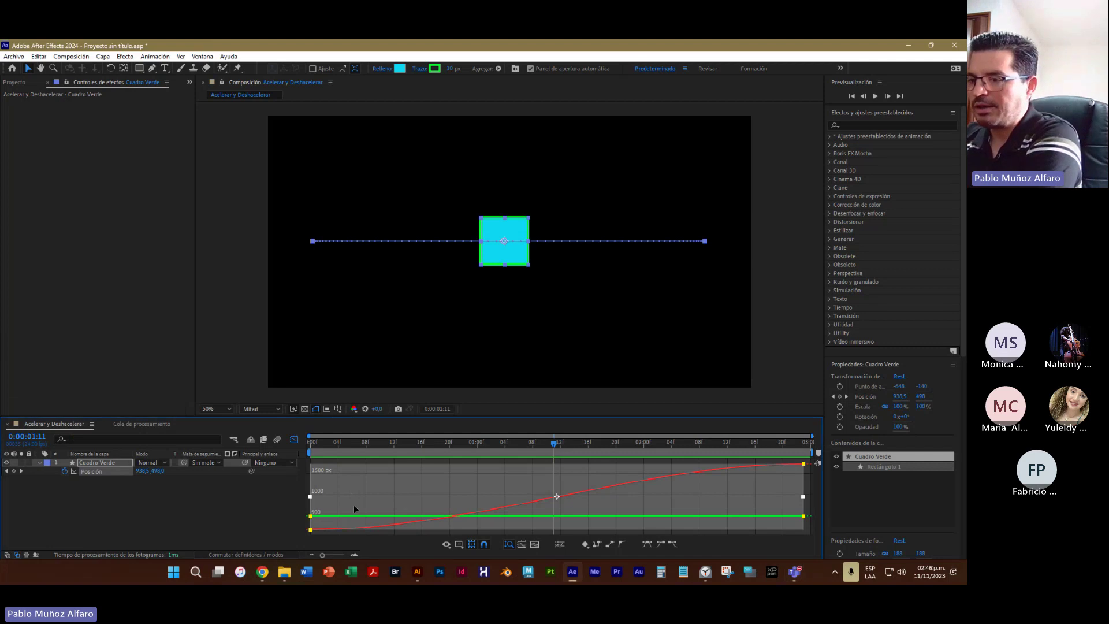
right_click(434, 489)
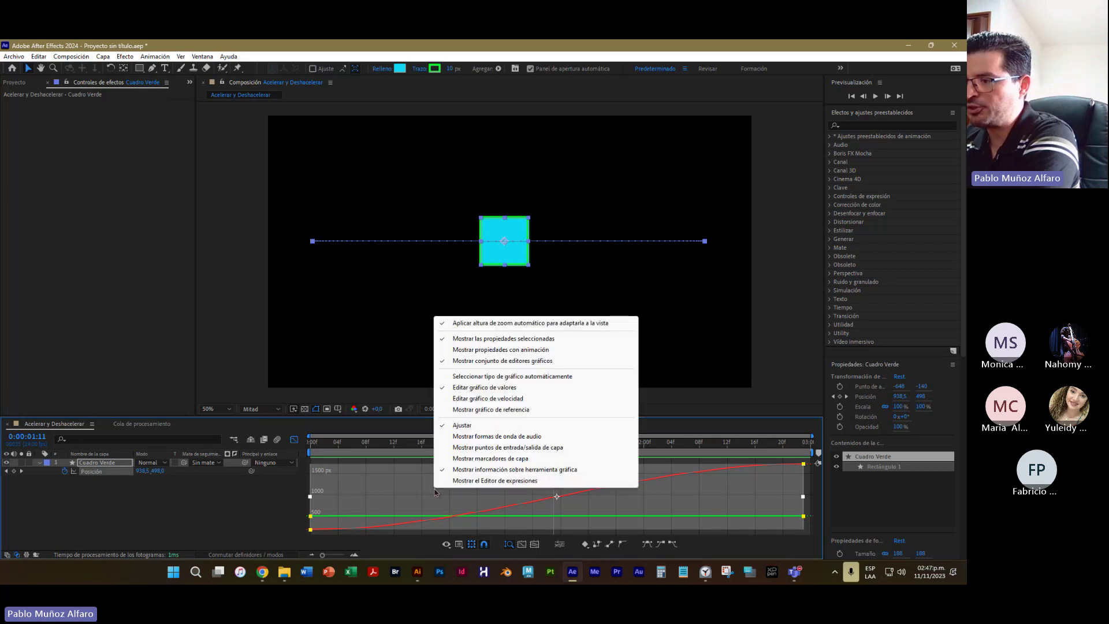
click(469, 398)
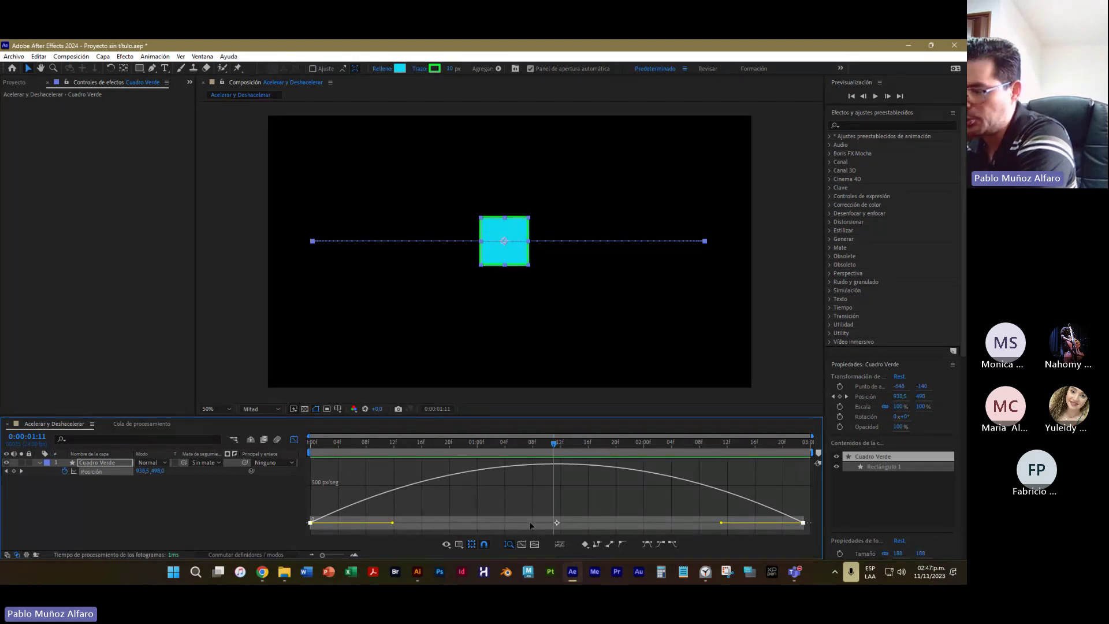
- Preview Cuadro Verde's eased motion from the start of the composition alongside its speed graph
drag(555, 450, 311, 449)
key(space)
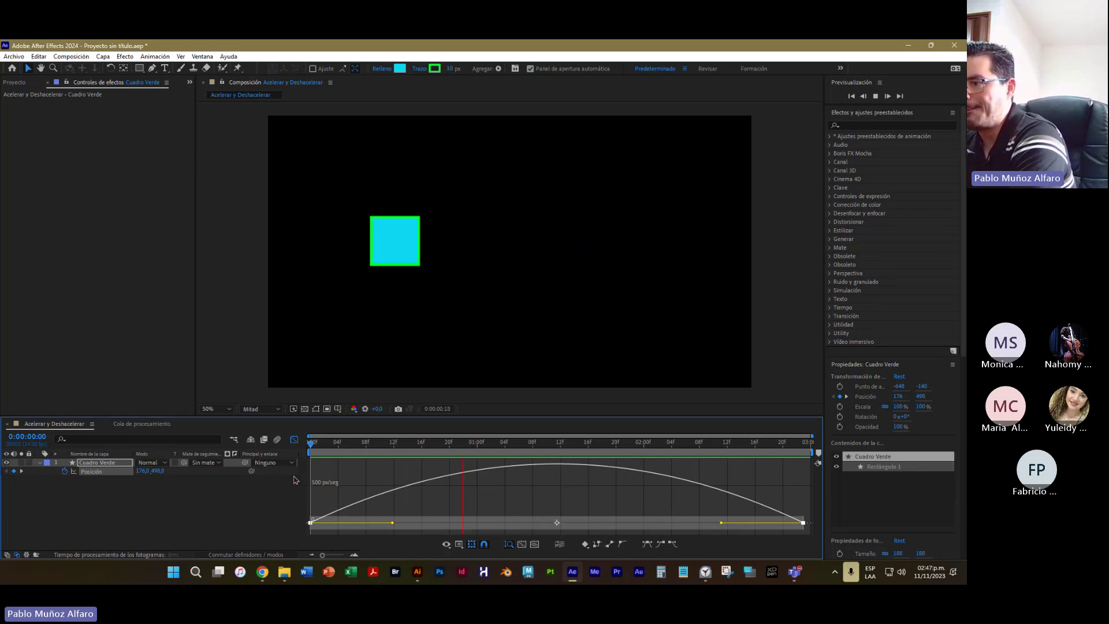
key(space)
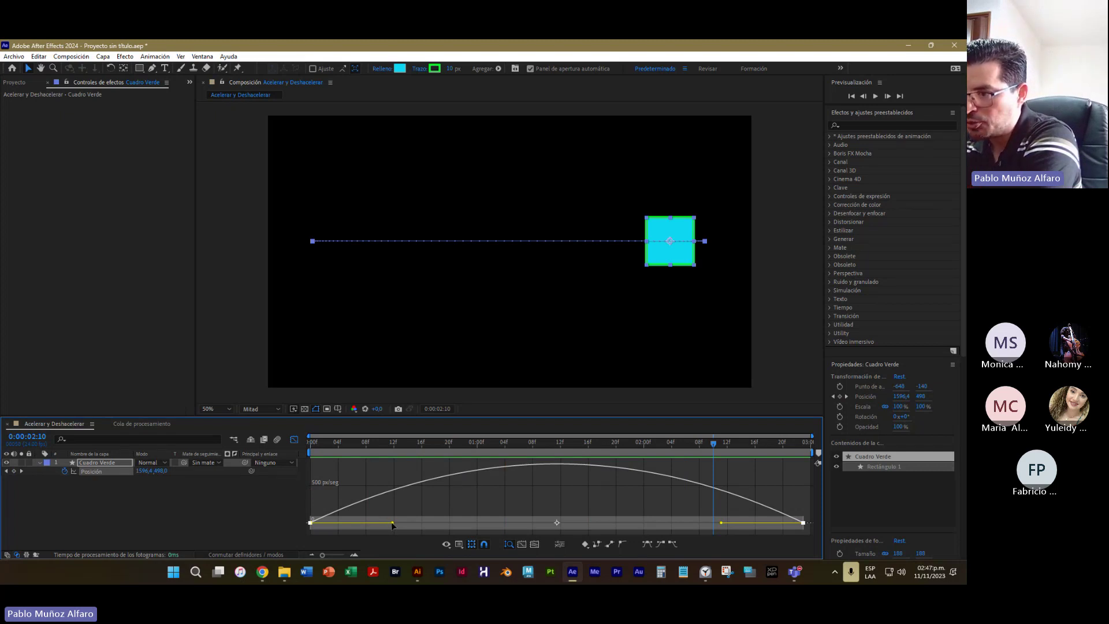
- Extend the first Position keyframe's ease handle to about 0:00:01:08 and preview the slower start from frame zero
drag(393, 523, 535, 527)
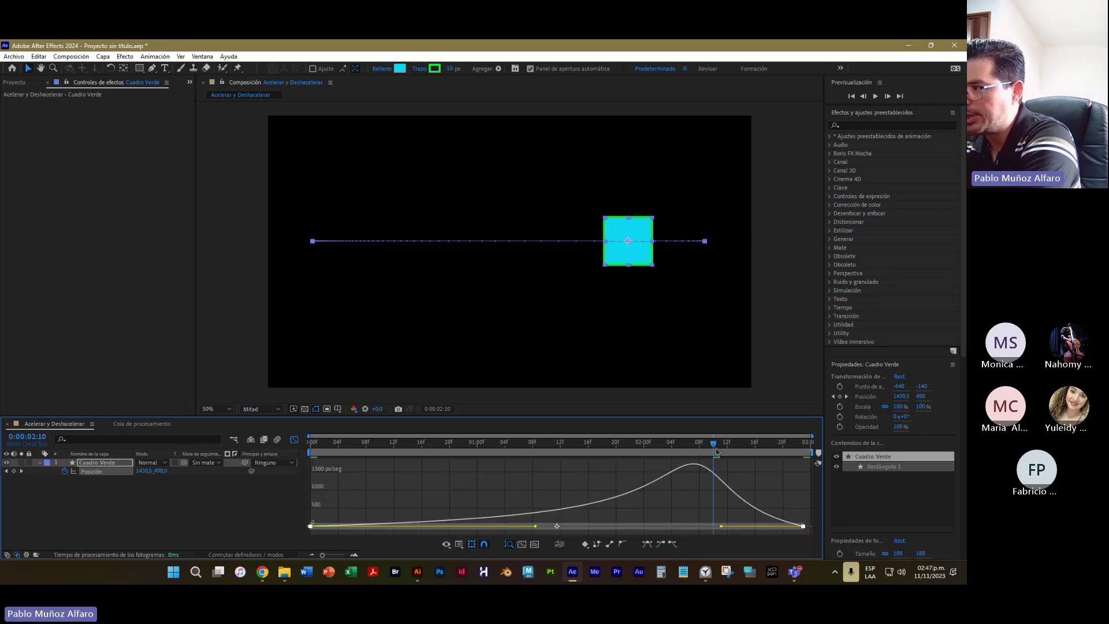
drag(714, 448, 305, 483)
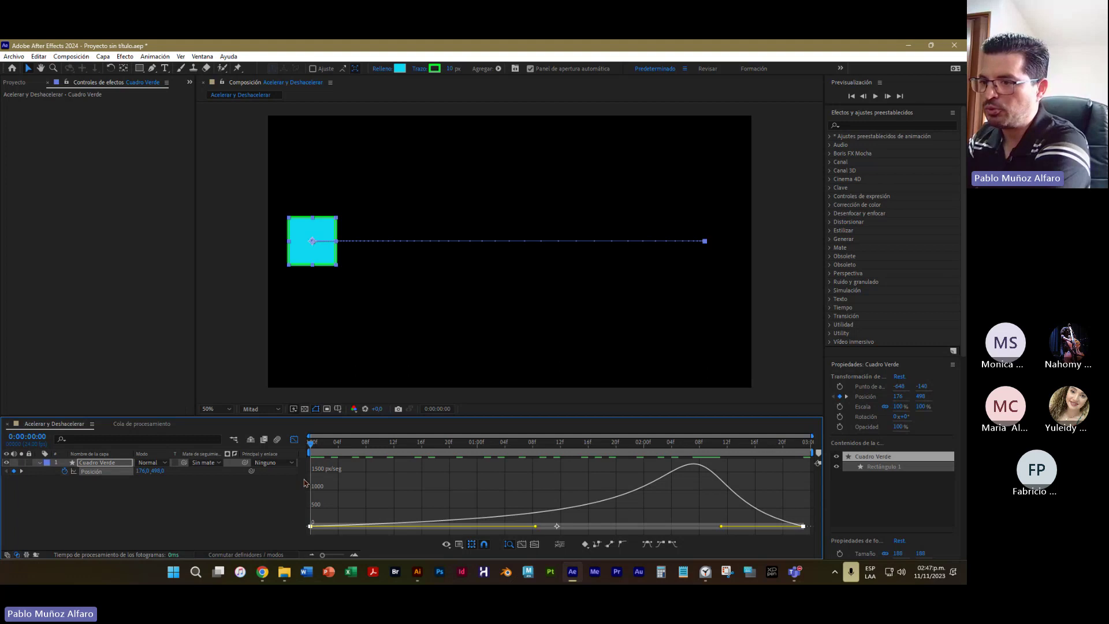
key(space)
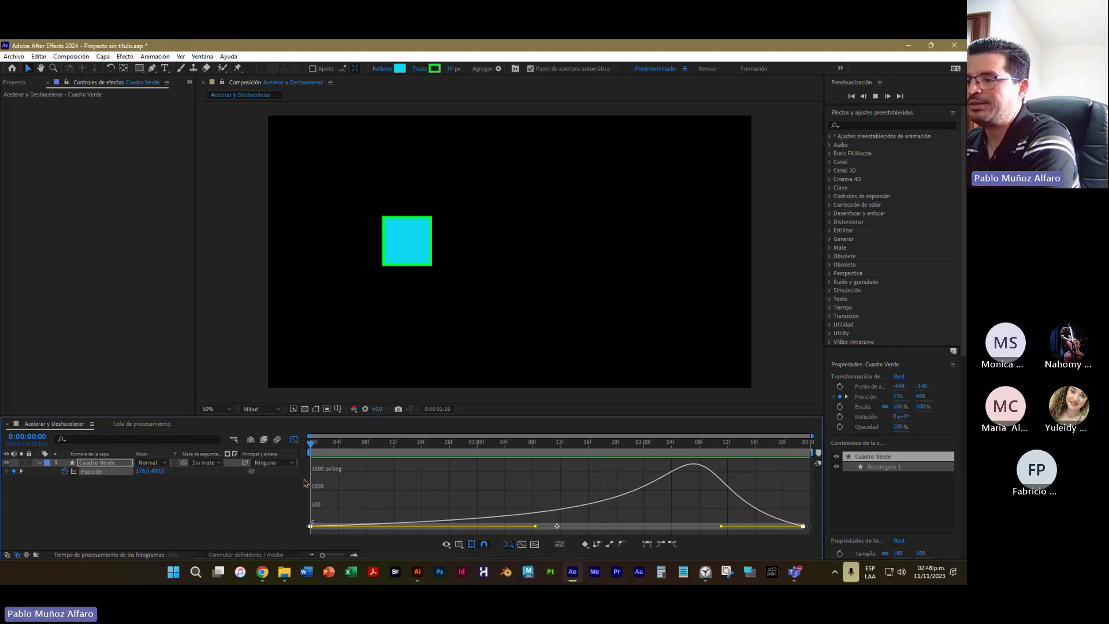
key(space)
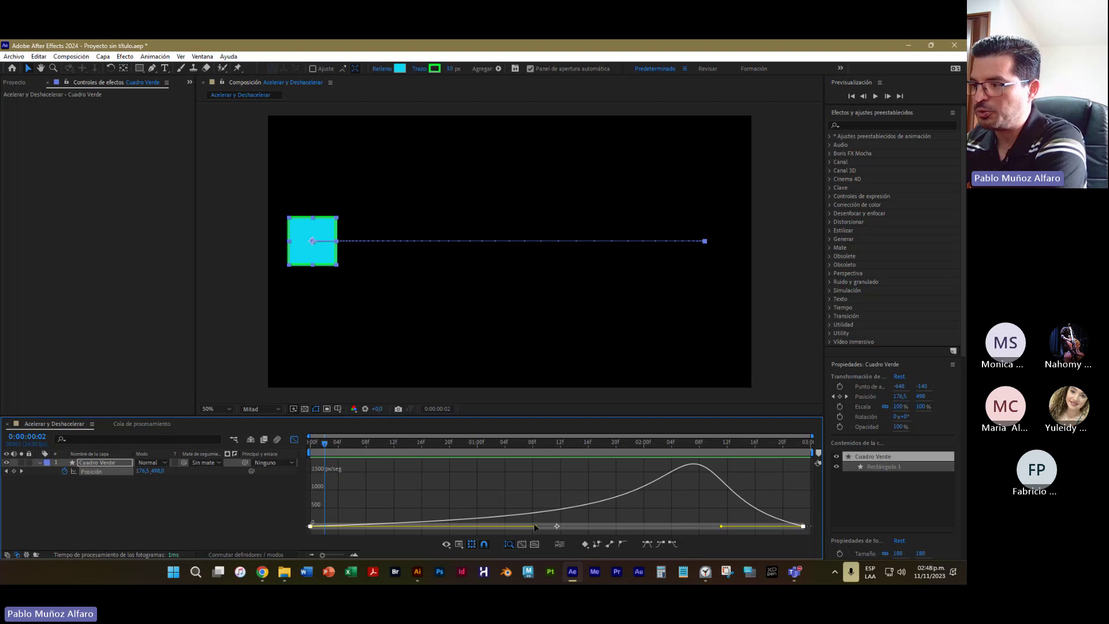
- Shorten the first keyframe's ease handle to about 0:00:00:08, extend the last keyframe's back to about 0:00:01:12, and preview the motion
drag(536, 527, 346, 535)
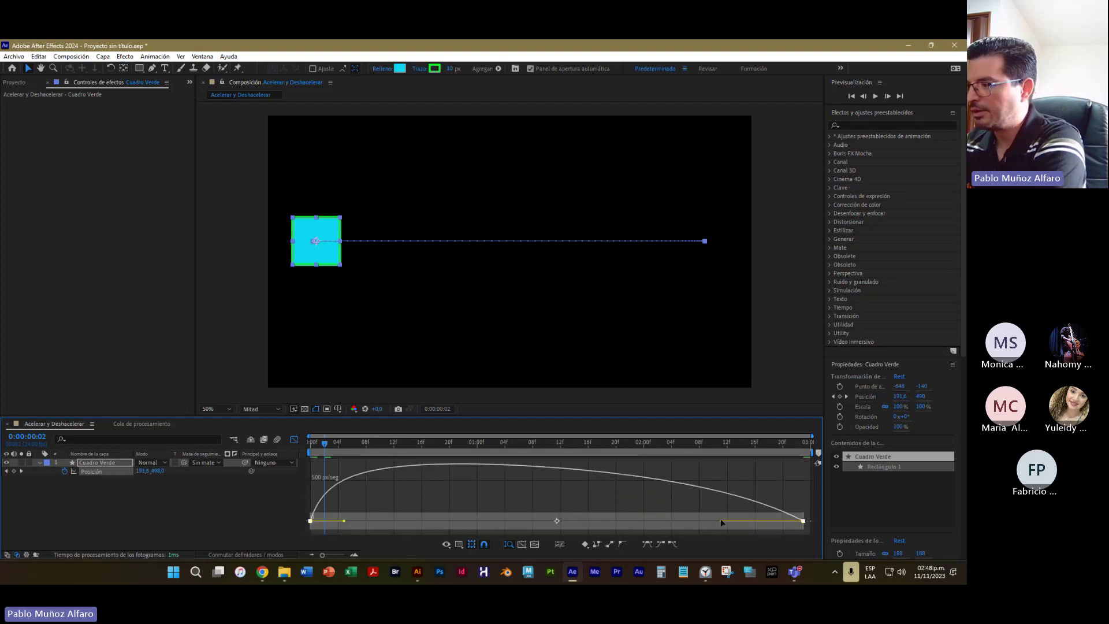
drag(723, 523, 543, 537)
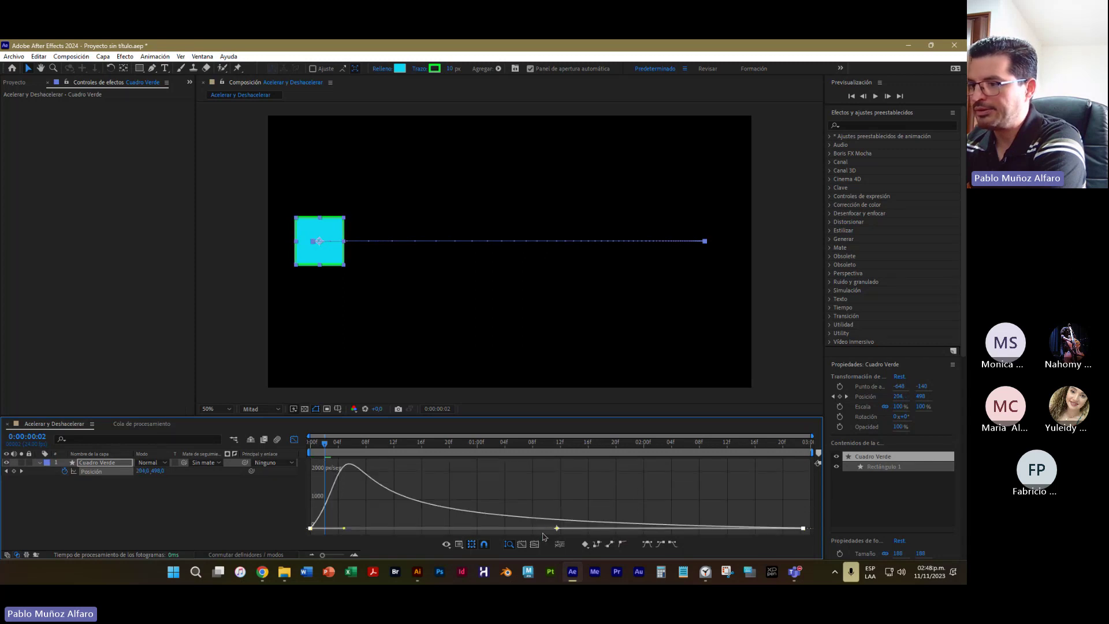
drag(353, 530, 366, 536)
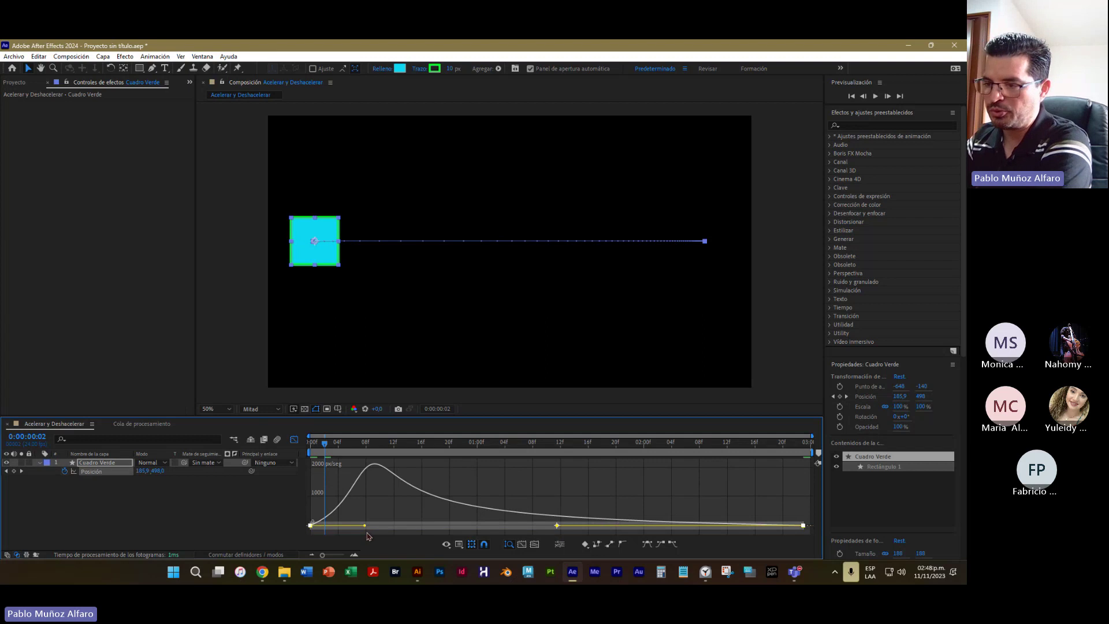
key(space)
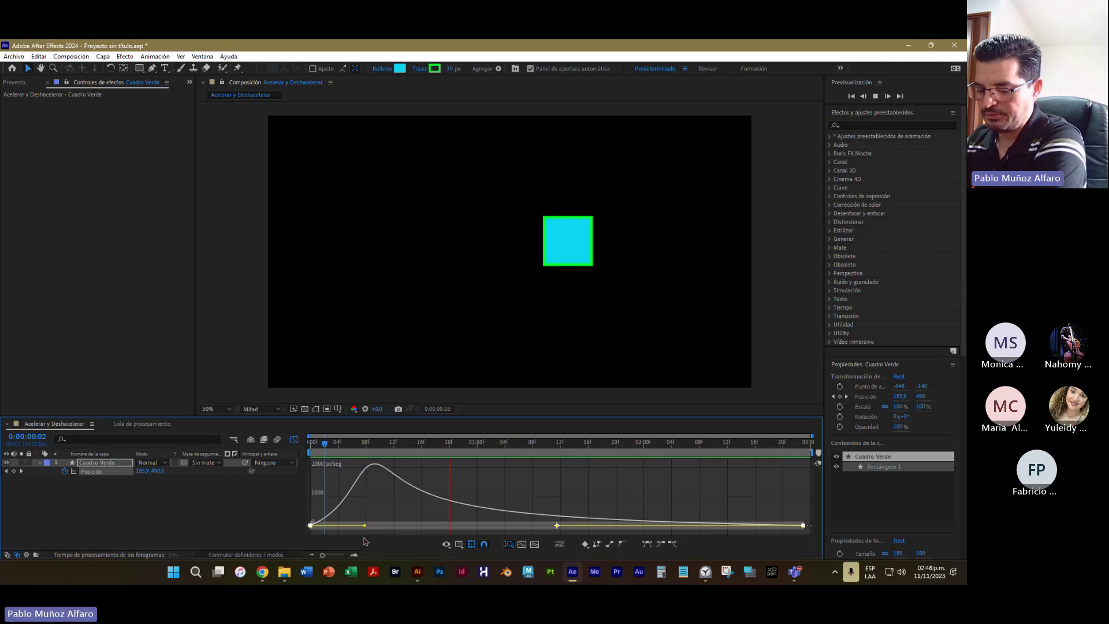
key(space)
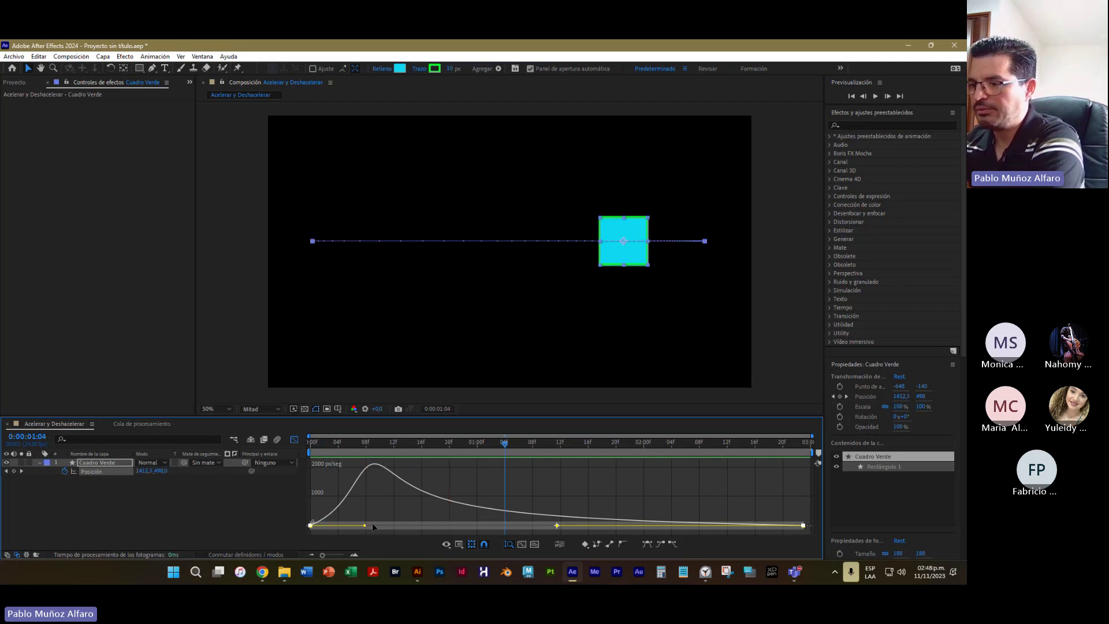
- Shape the speed curve into a narrow central peak, with ease handles at about 0:00:01:08 and 0:00:01:15 along the zero-speed line
drag(367, 528, 567, 546)
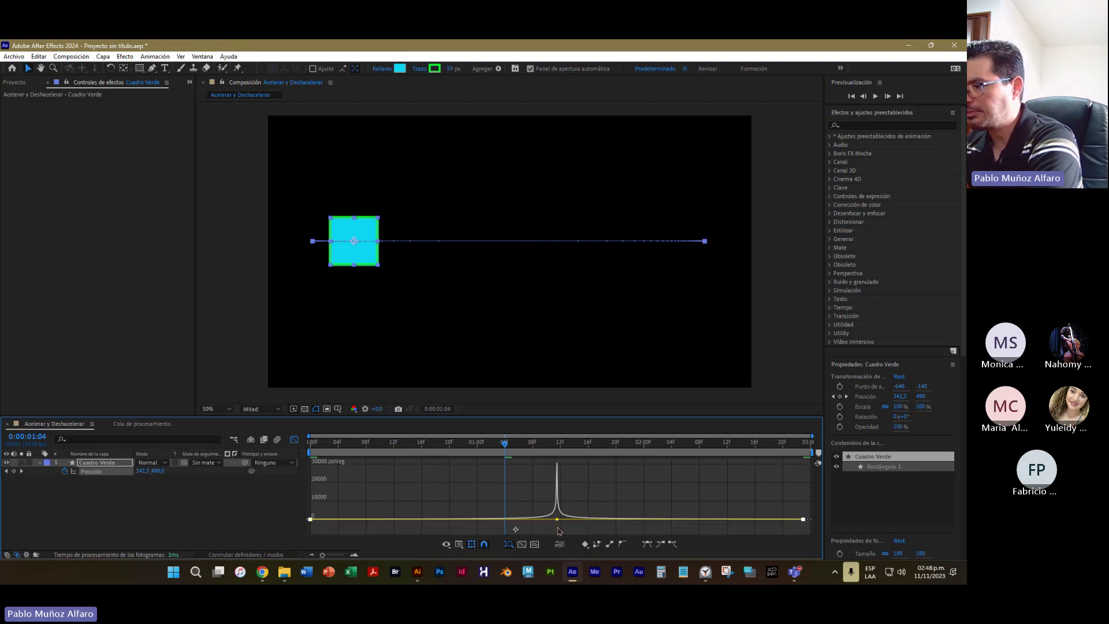
mouse_move(559, 527)
mouse_down()
mouse_move(564, 519)
mouse_move(538, 524)
mouse_move(585, 502)
mouse_move(566, 527)
mouse_up()
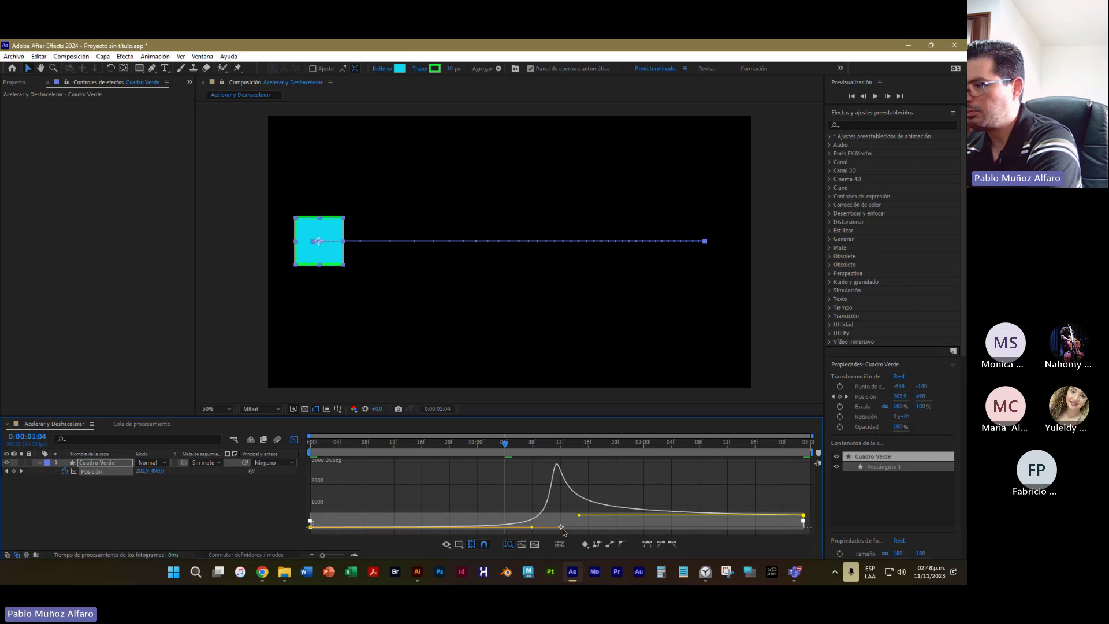
mouse_move(579, 517)
mouse_down()
mouse_move(585, 533)
mouse_move(595, 512)
mouse_move(583, 537)
mouse_up()
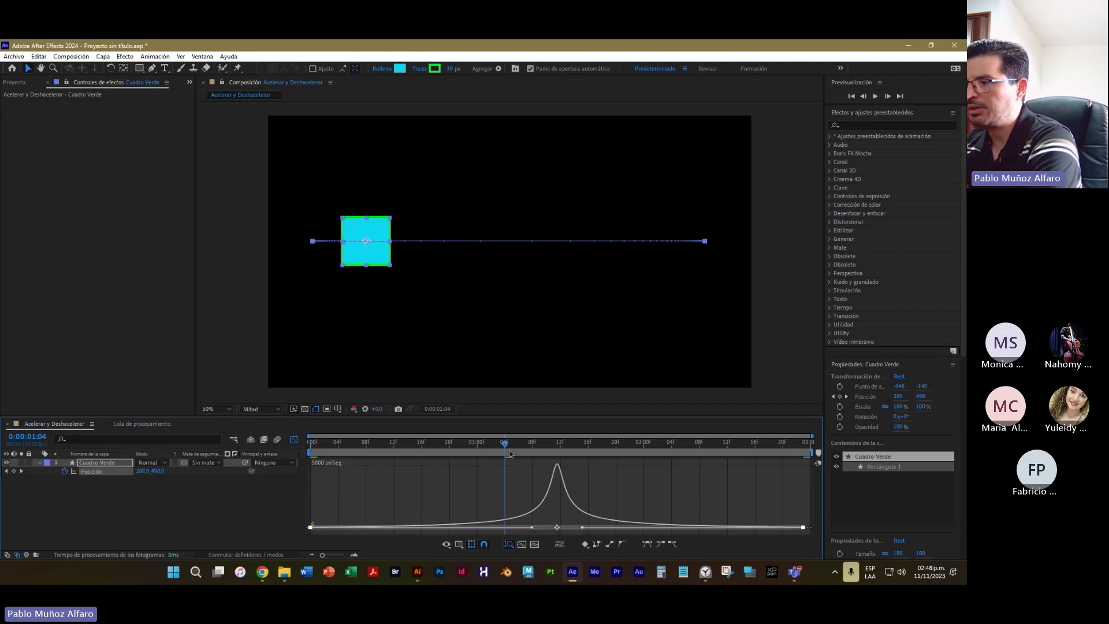
- Preview Cuadro Verde's motion with the narrow central peak in its speed curve
key(space)
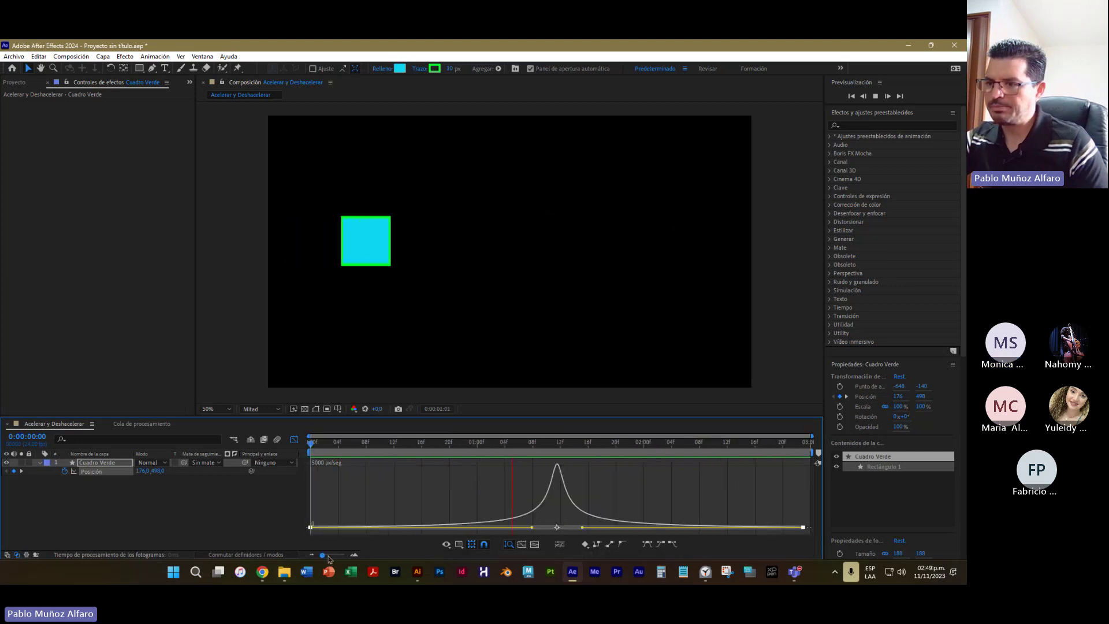
mouse_move(323, 554)
mouse_down()
mouse_move(349, 559)
mouse_move(322, 559)
mouse_up()
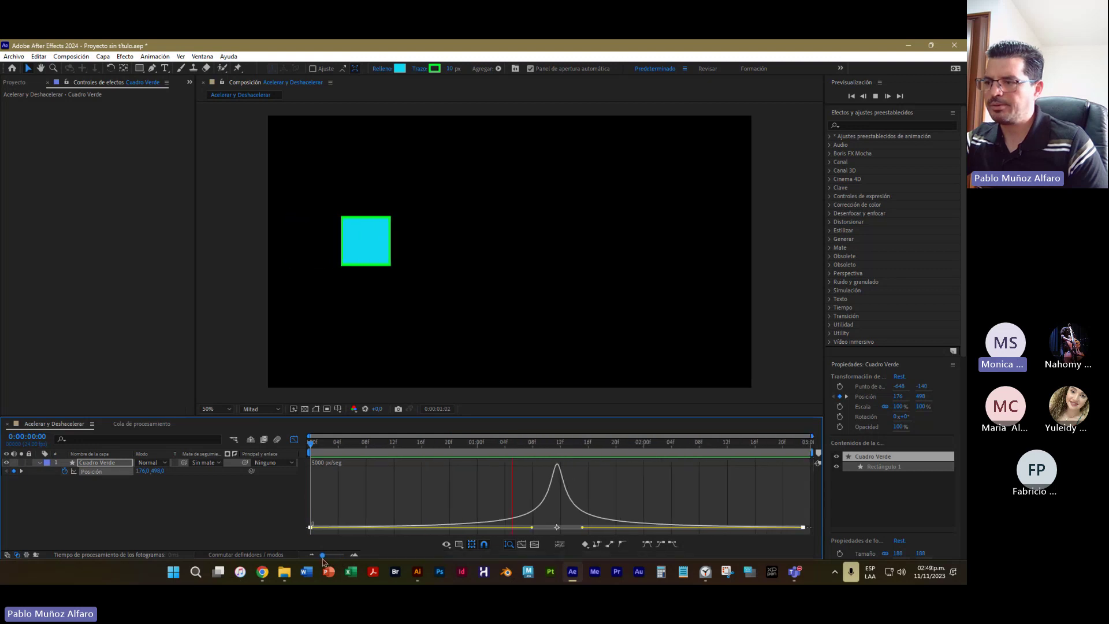
click(403, 521)
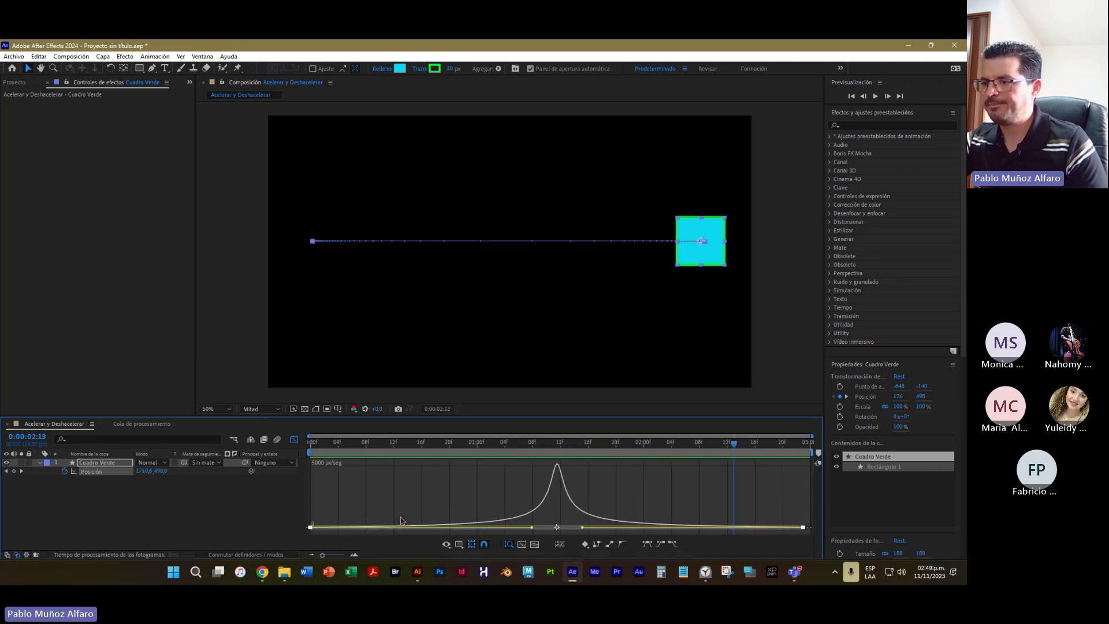
click(426, 503)
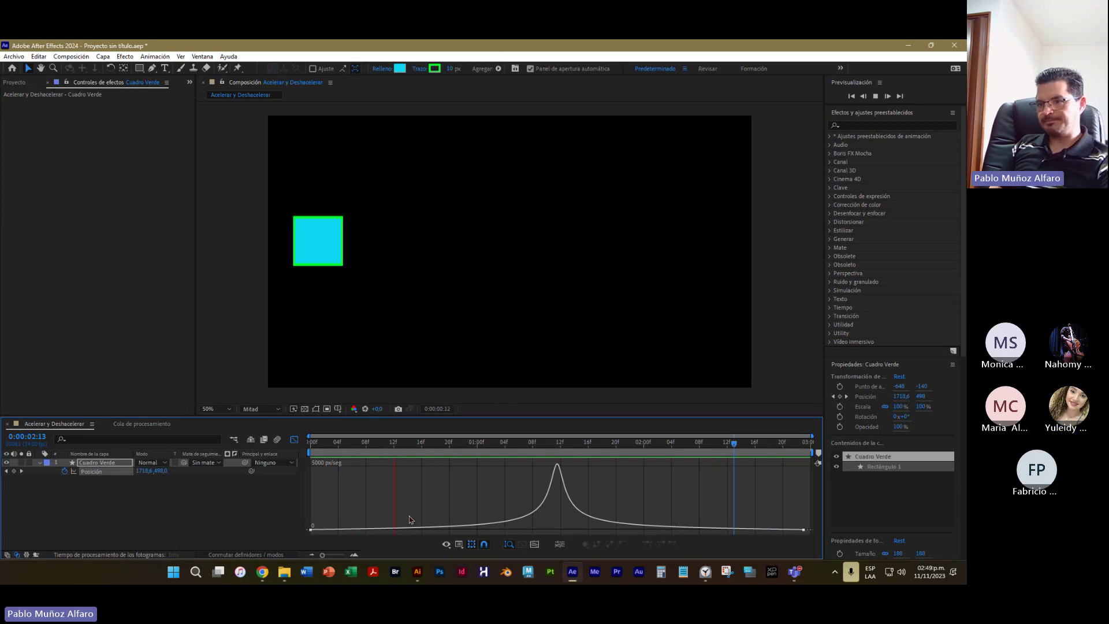
key(space)
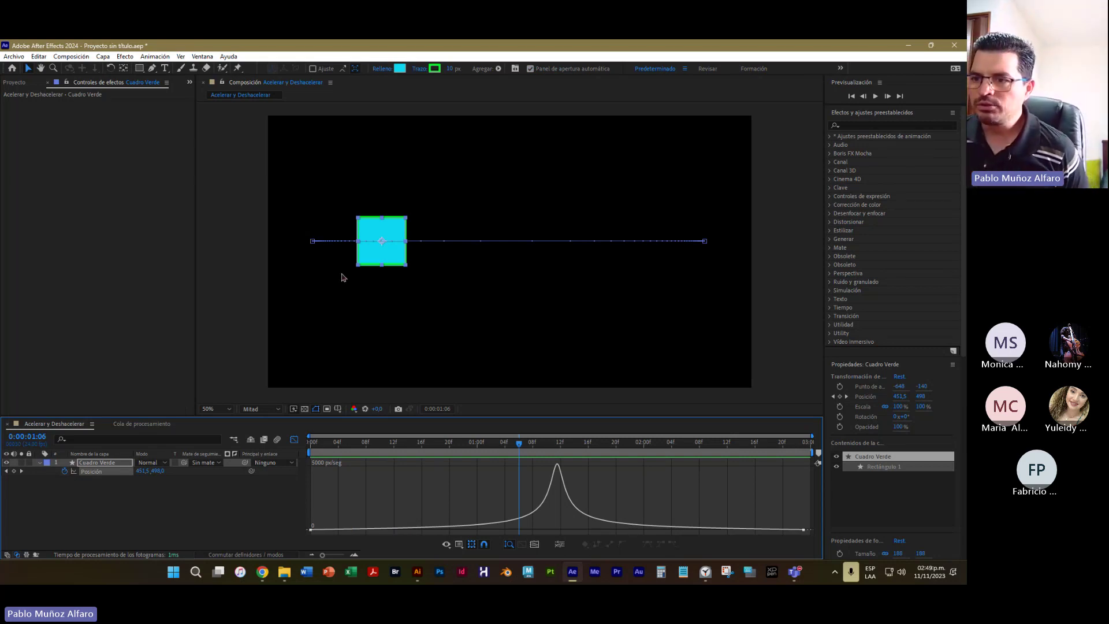
- Show the layer switches, turn on motion blur for Cuadro Verde, and preview the movement from near the composition's start
click(235, 555)
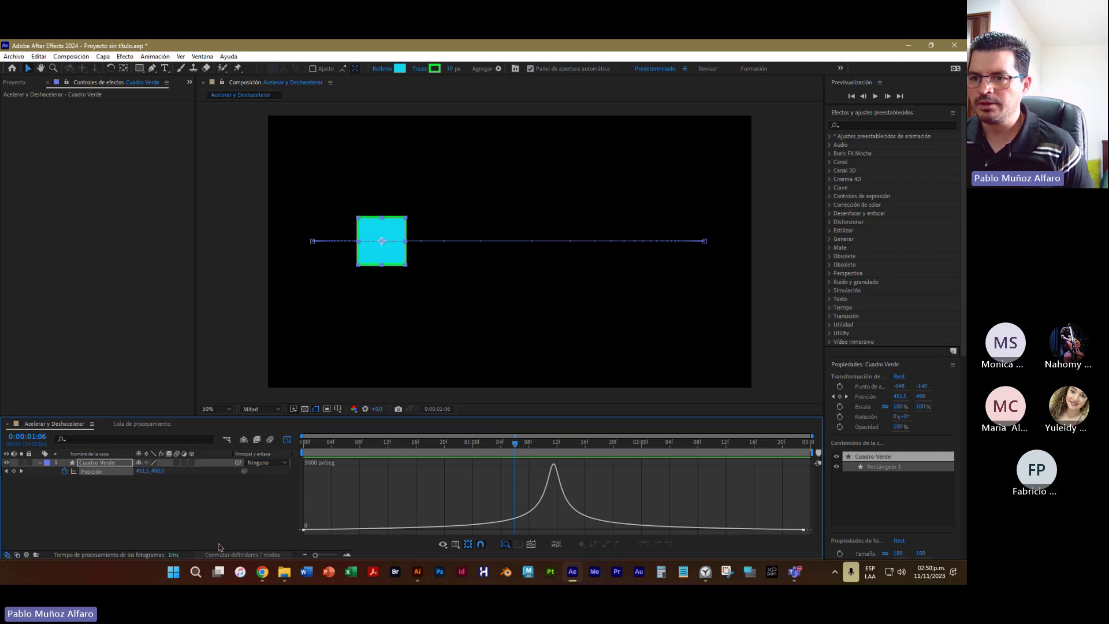
click(177, 463)
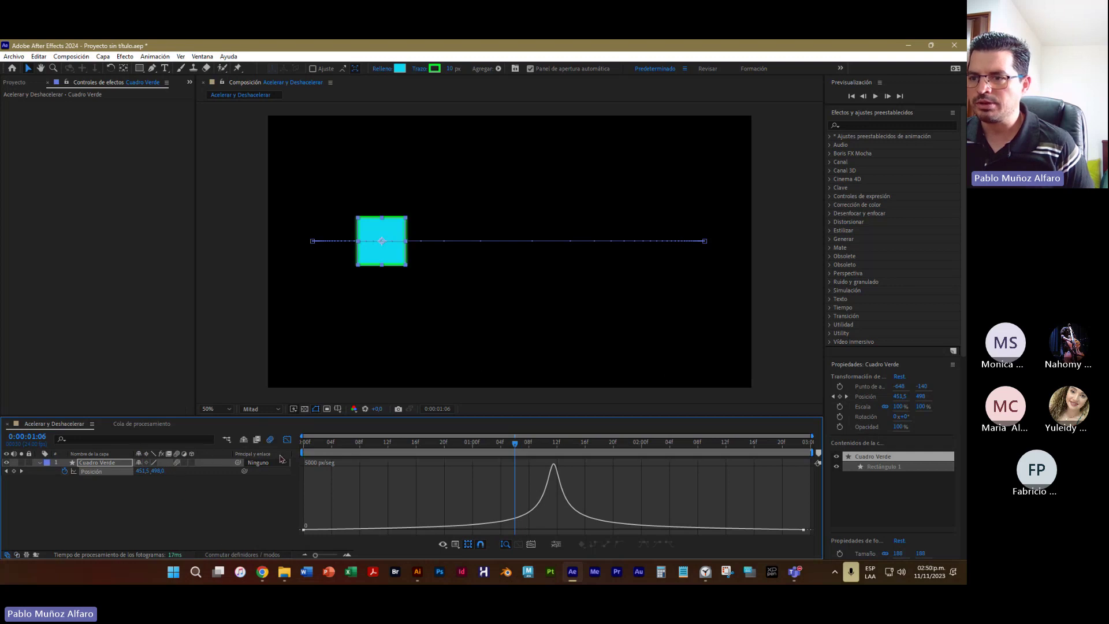
drag(519, 450, 310, 451)
key(space)
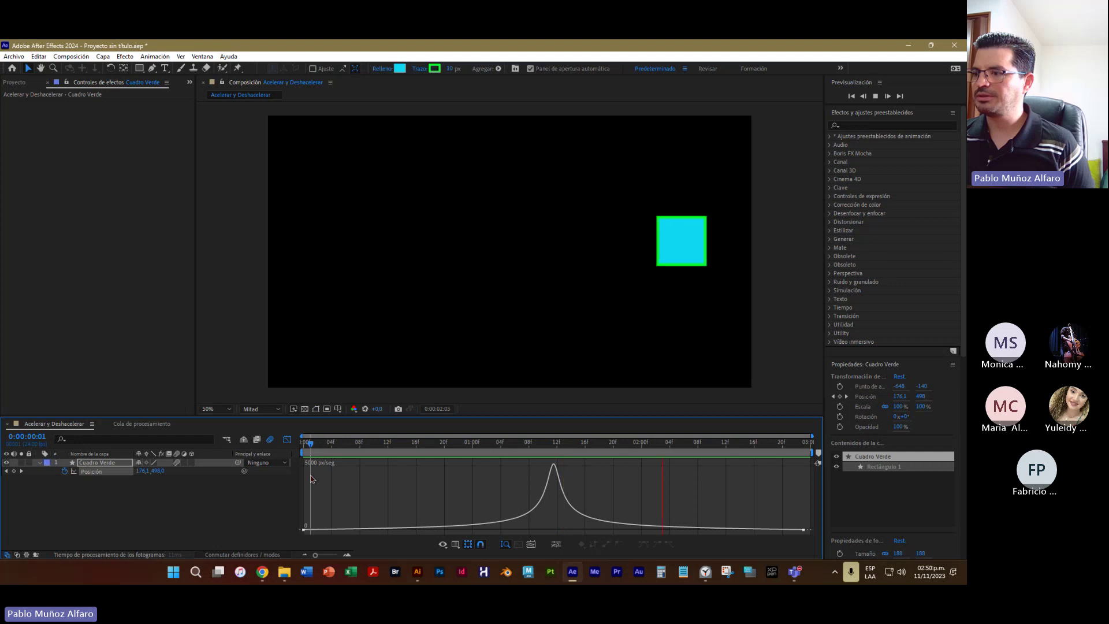
key(space)
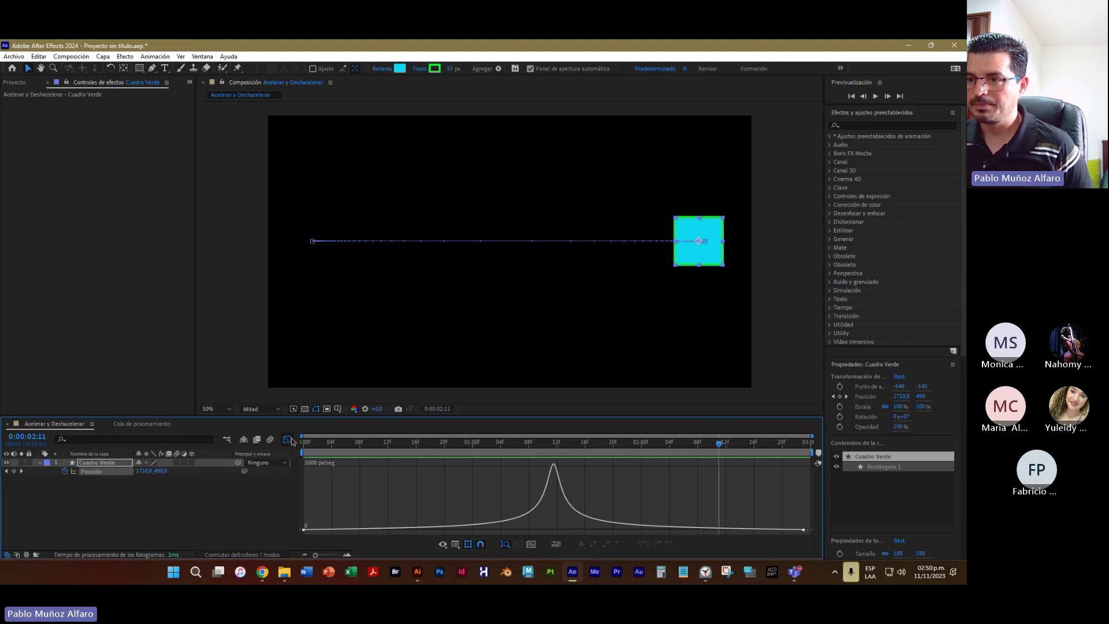
- Sharpen the Position speed peak by bringing both ease handles together at about 0:00:01:11, and preview from frame zero
click(108, 476)
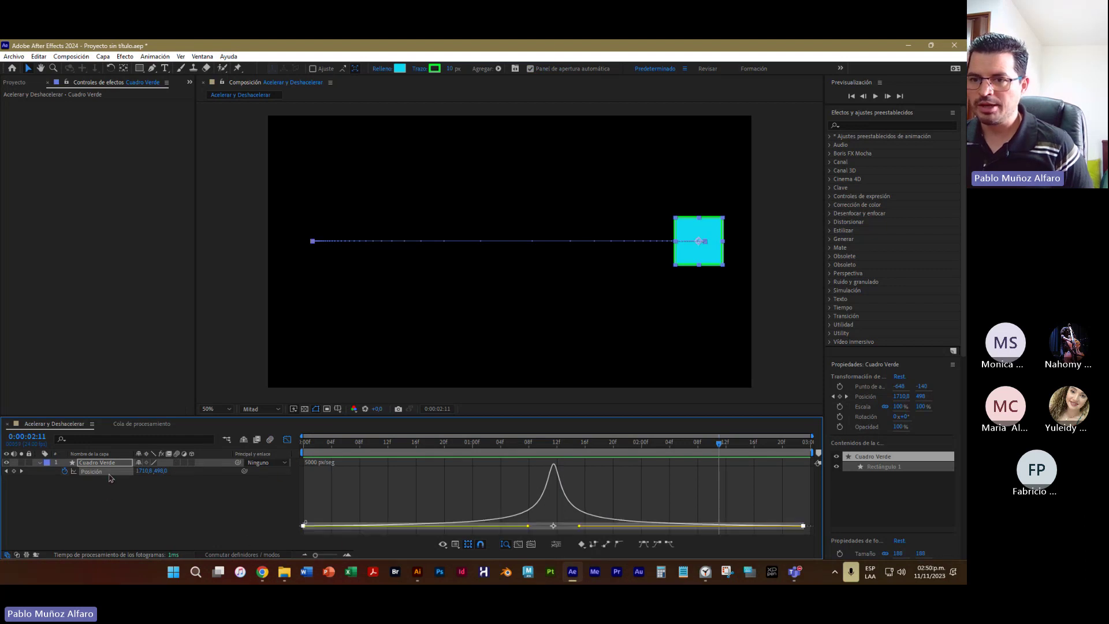
mouse_move(579, 526)
mouse_down()
mouse_move(556, 532)
mouse_move(565, 527)
mouse_up()
click(543, 531)
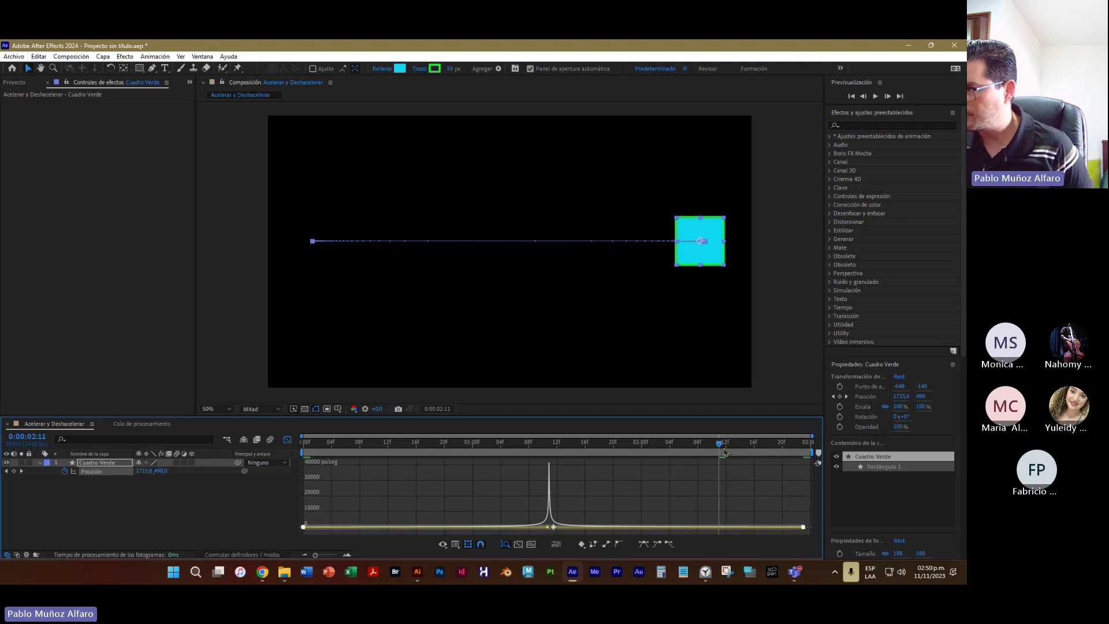
drag(718, 445, 302, 445)
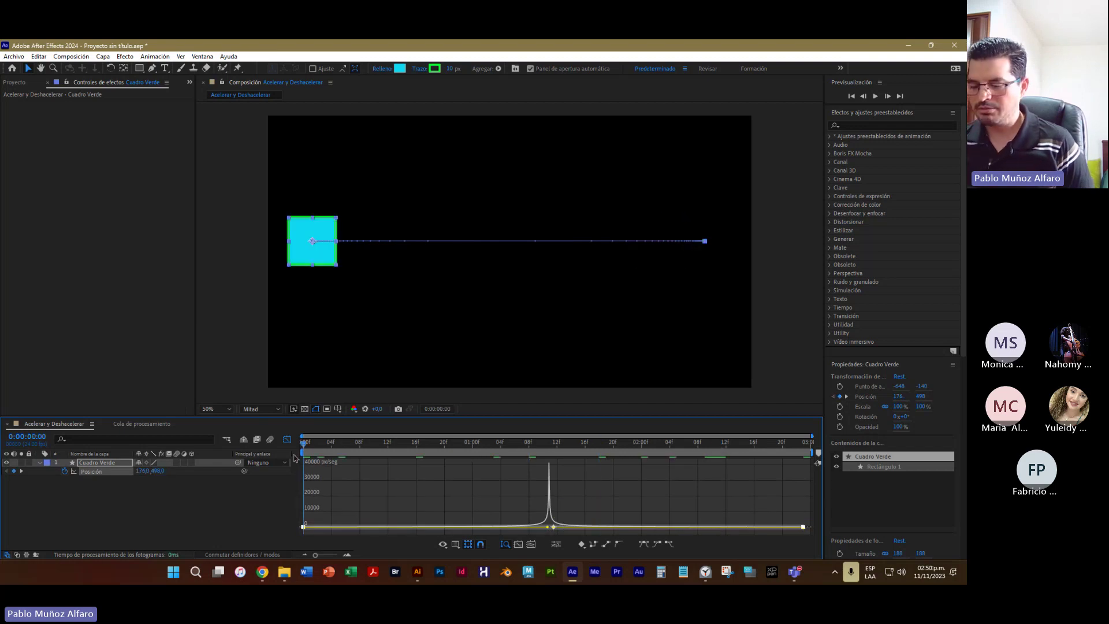
key(space)
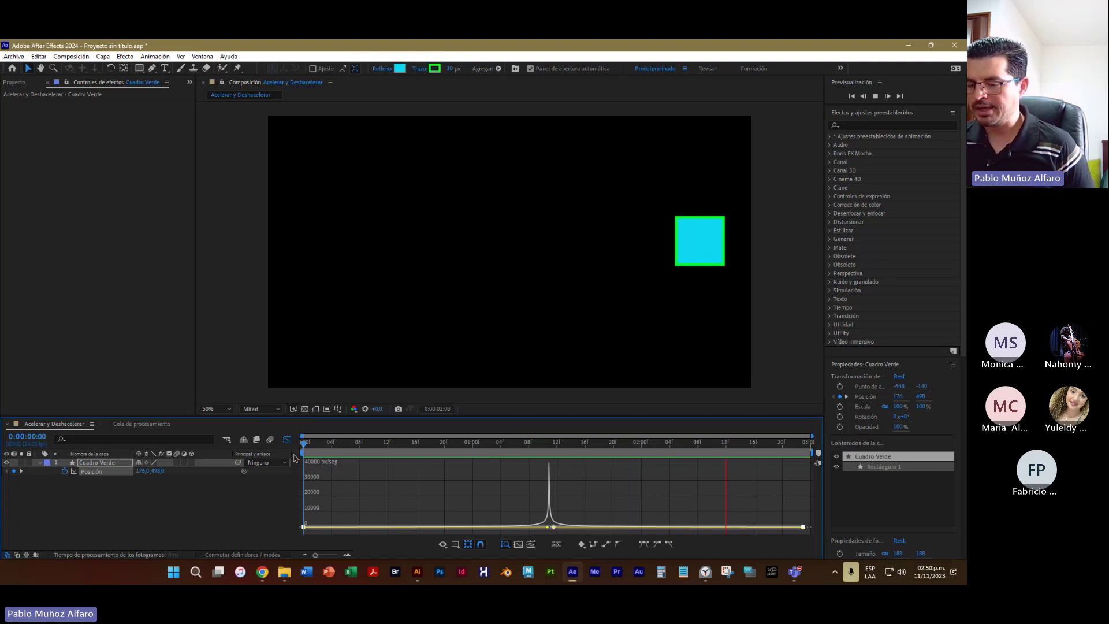
key(space)
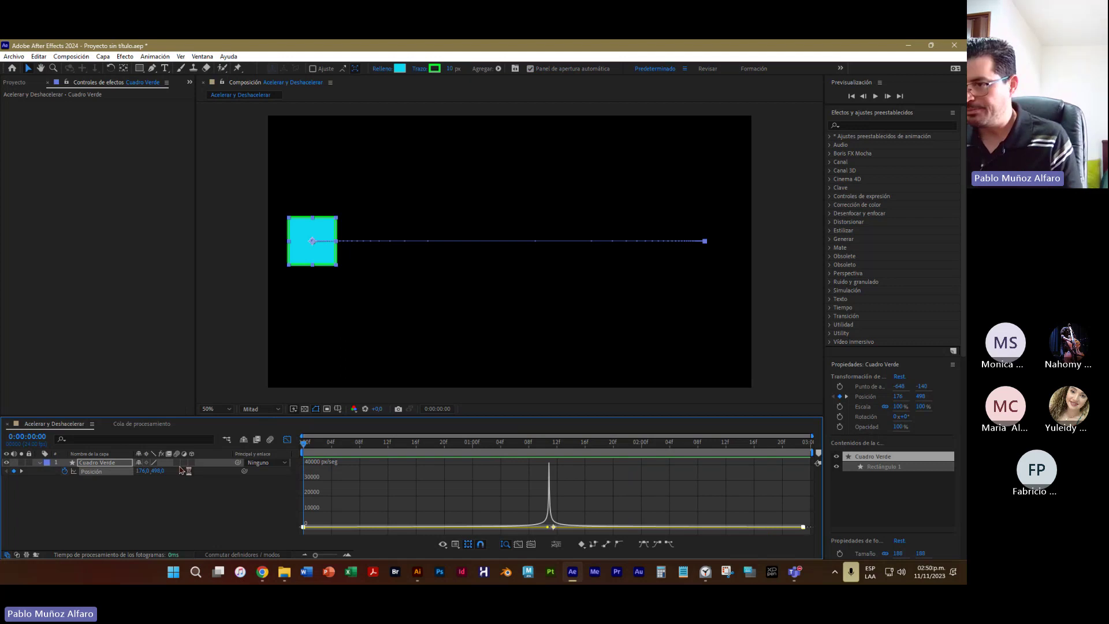
- Examine Cuadro Verde's layer switches and blending mode columns with the screen magnifier at 600%
key(super+plus)
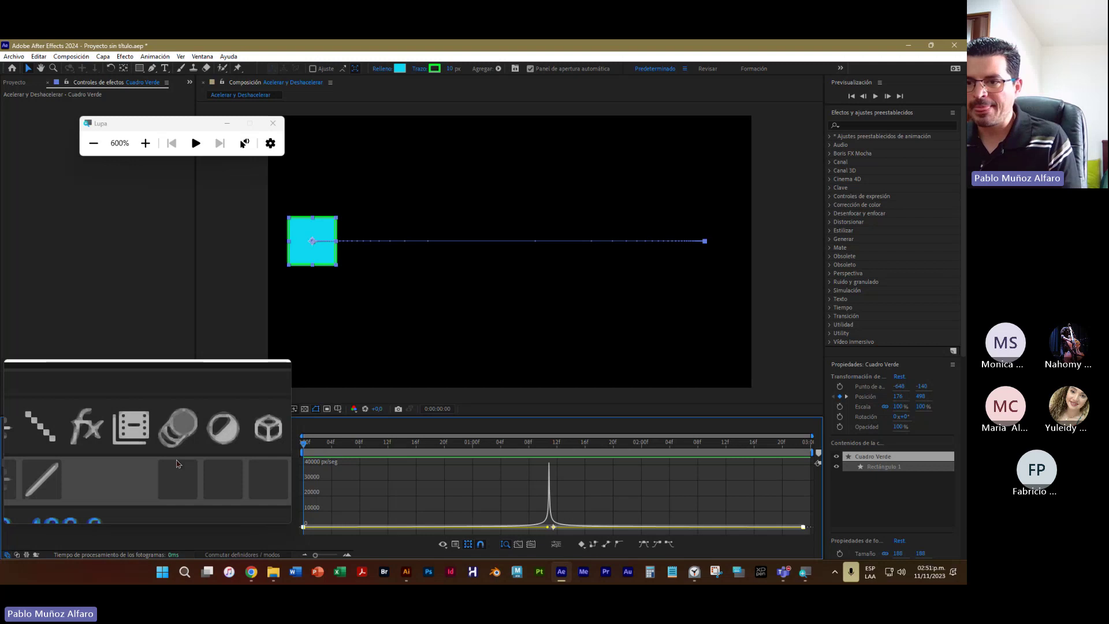
click(227, 558)
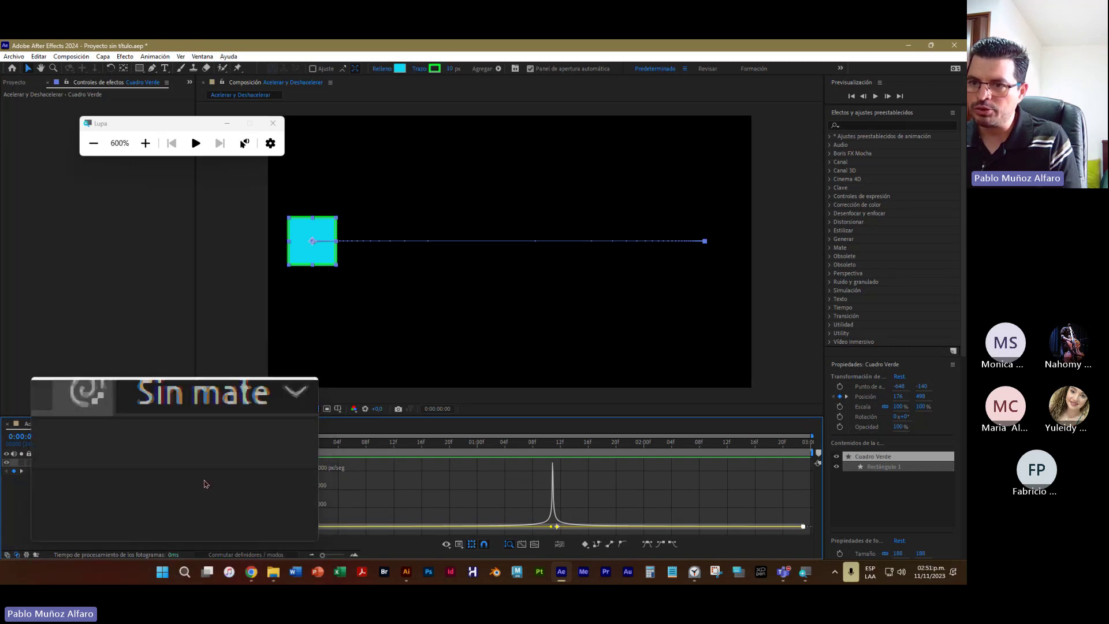
click(273, 124)
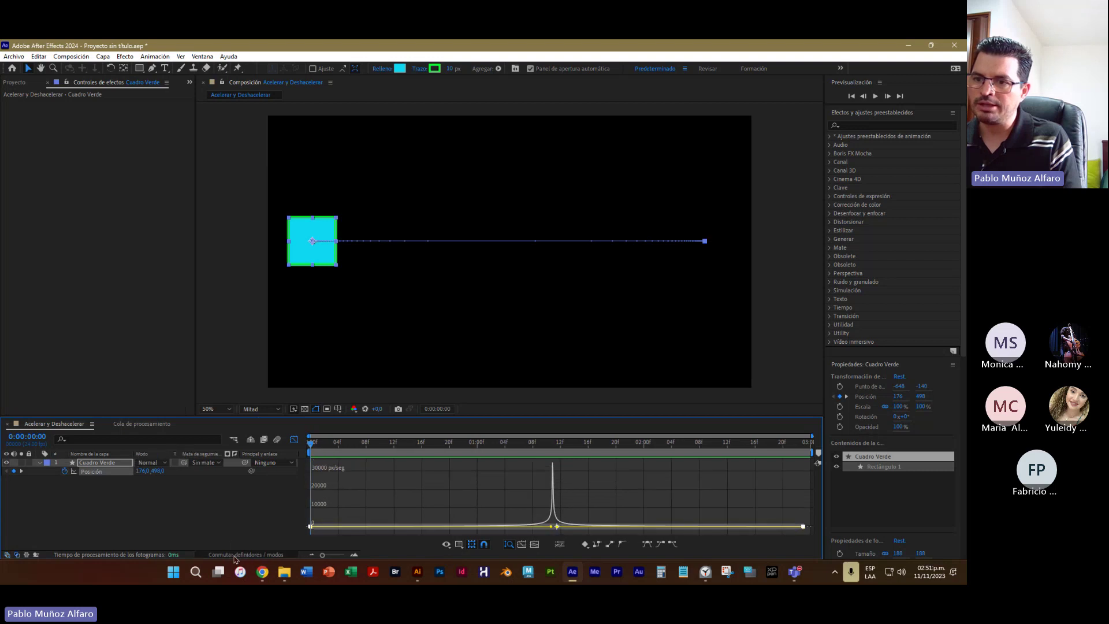
- Toggle the timeline columns repeatedly between layer switches and transfer modes, ending on the switches
click(235, 555)
click(235, 556)
click(235, 556)
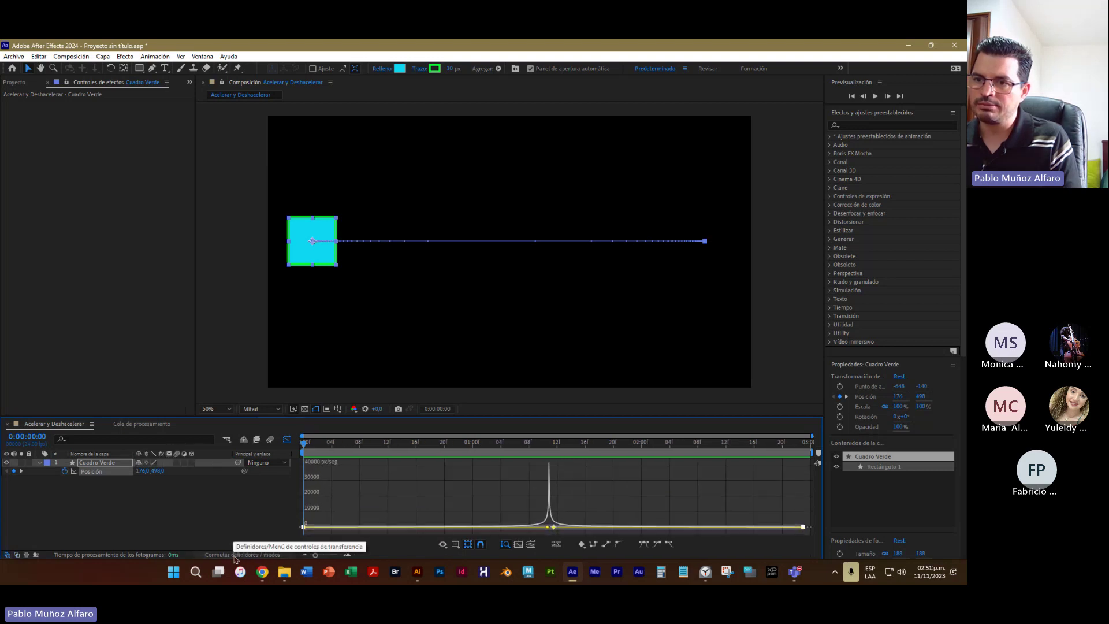
click(235, 556)
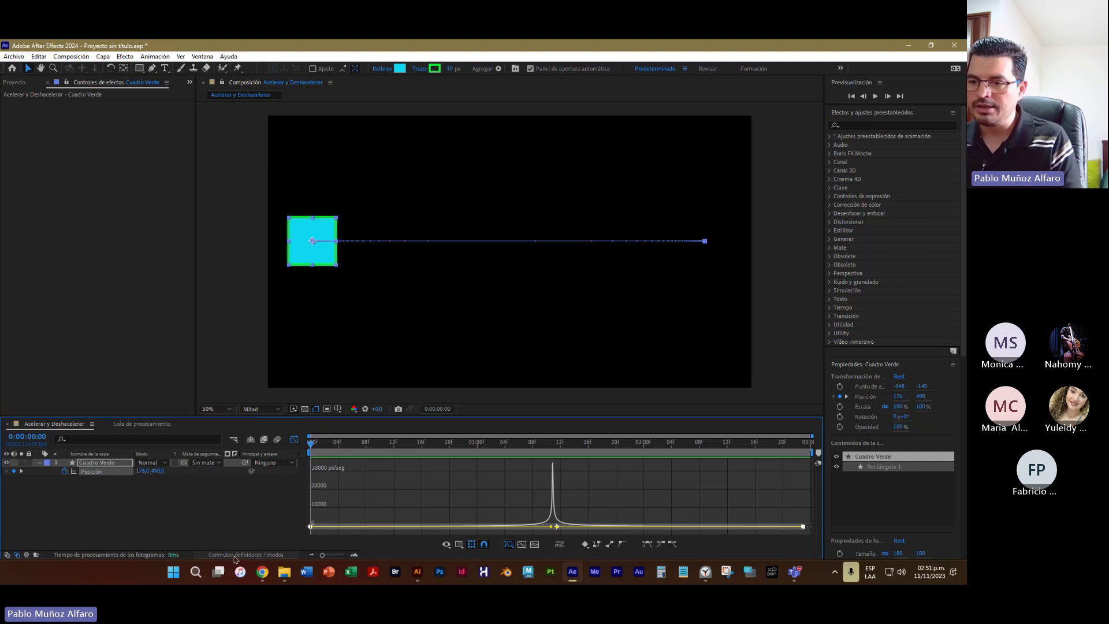
click(235, 555)
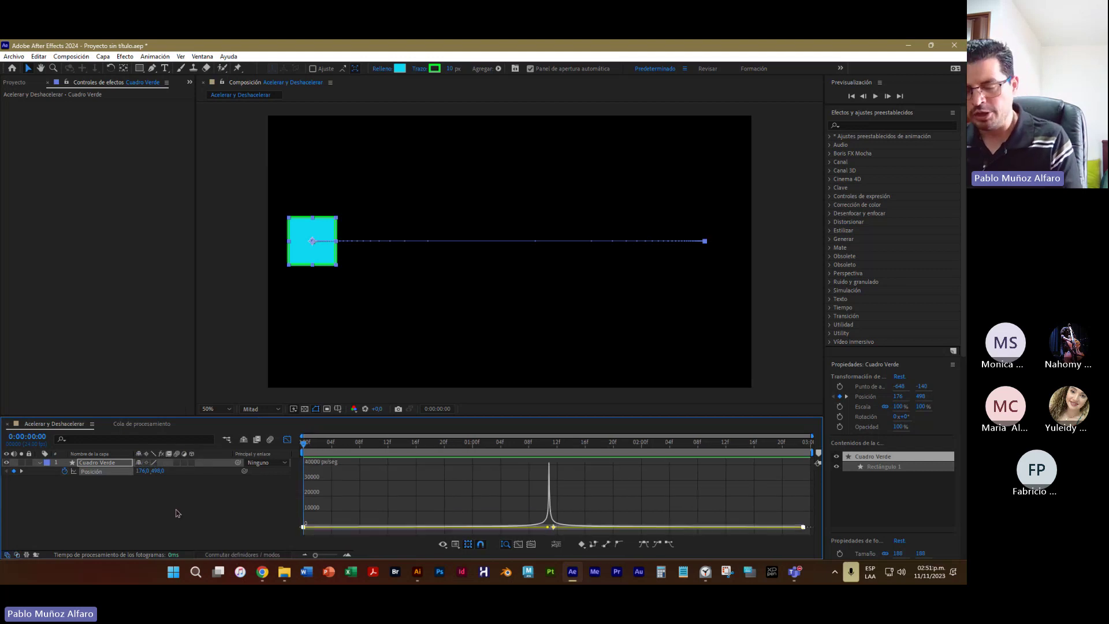
click(218, 556)
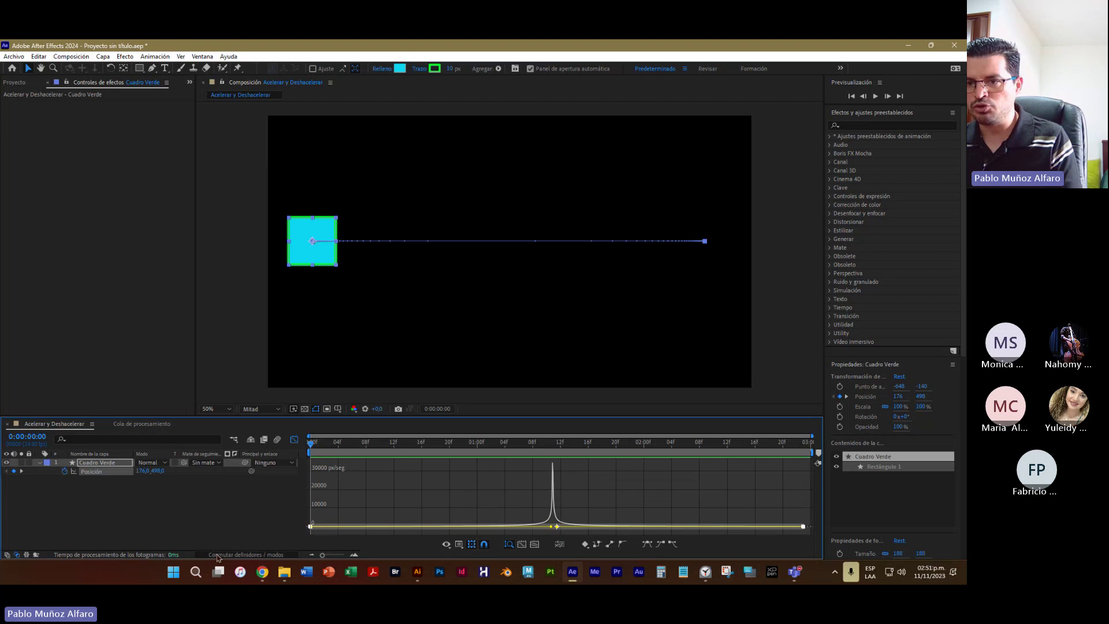
click(218, 556)
click(218, 556)
click(218, 556)
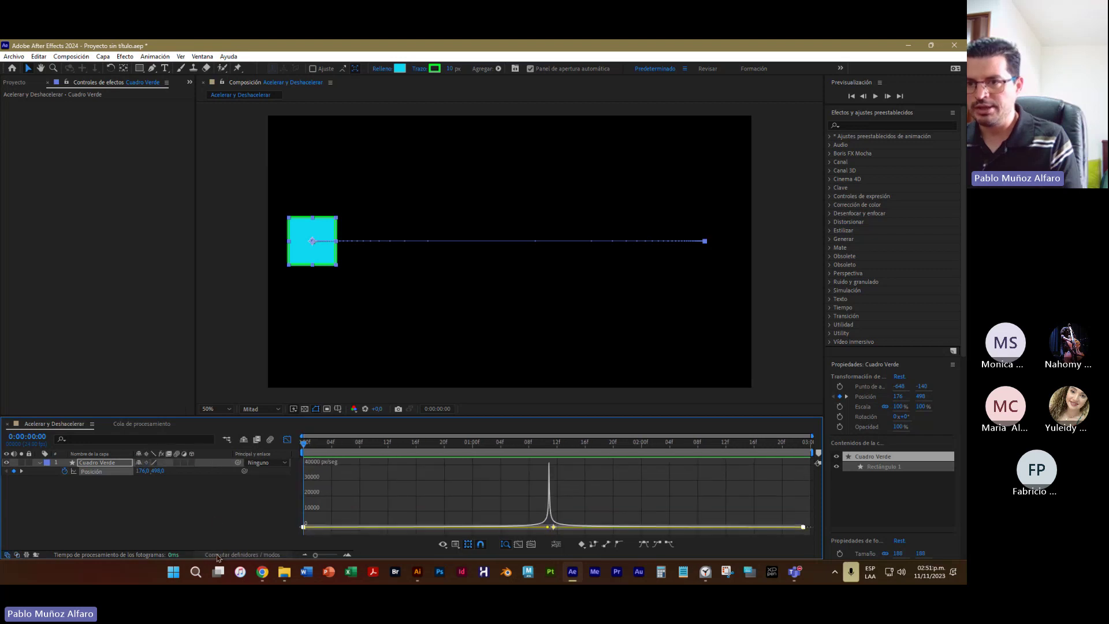
- Enable motion blur on Cuadro Verde, magnify its switch, and preview the blurred motion from frame zero
click(177, 464)
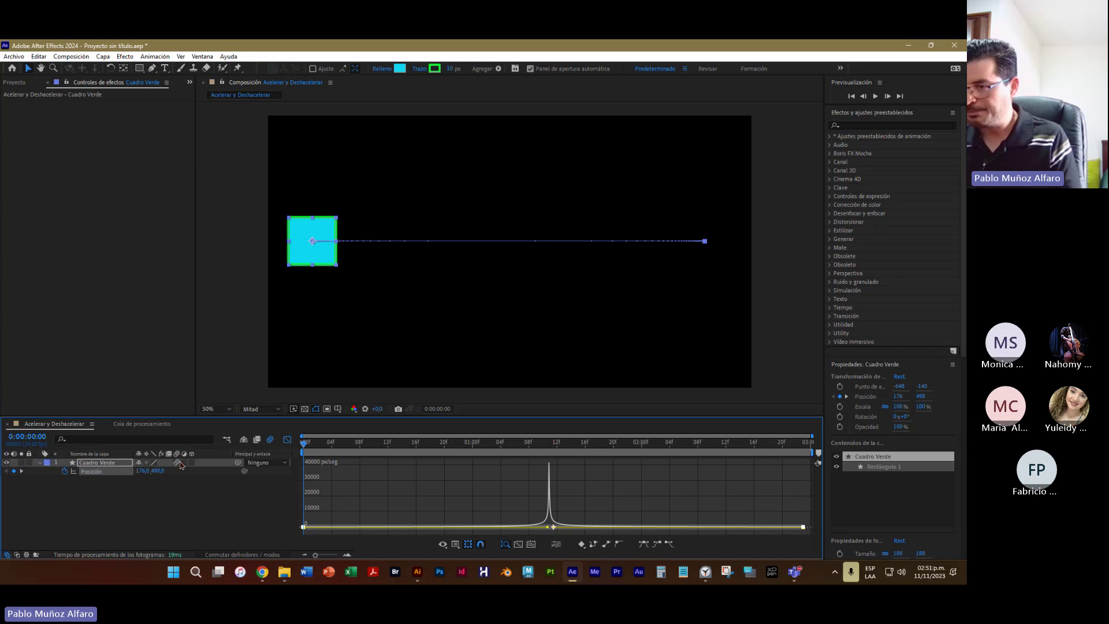
key(super+plus)
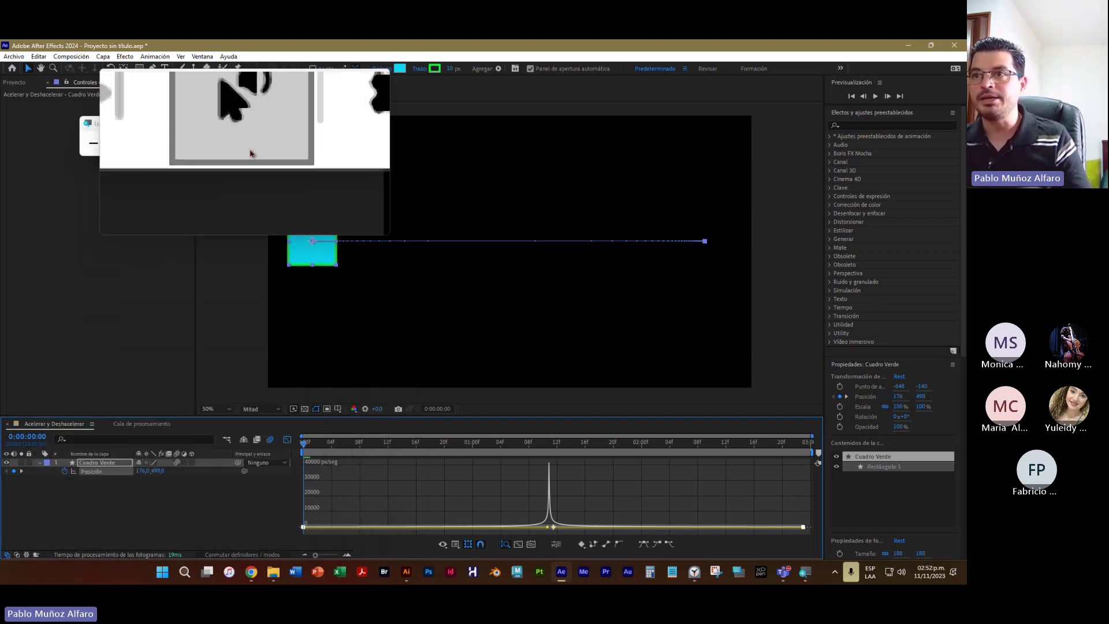
click(273, 123)
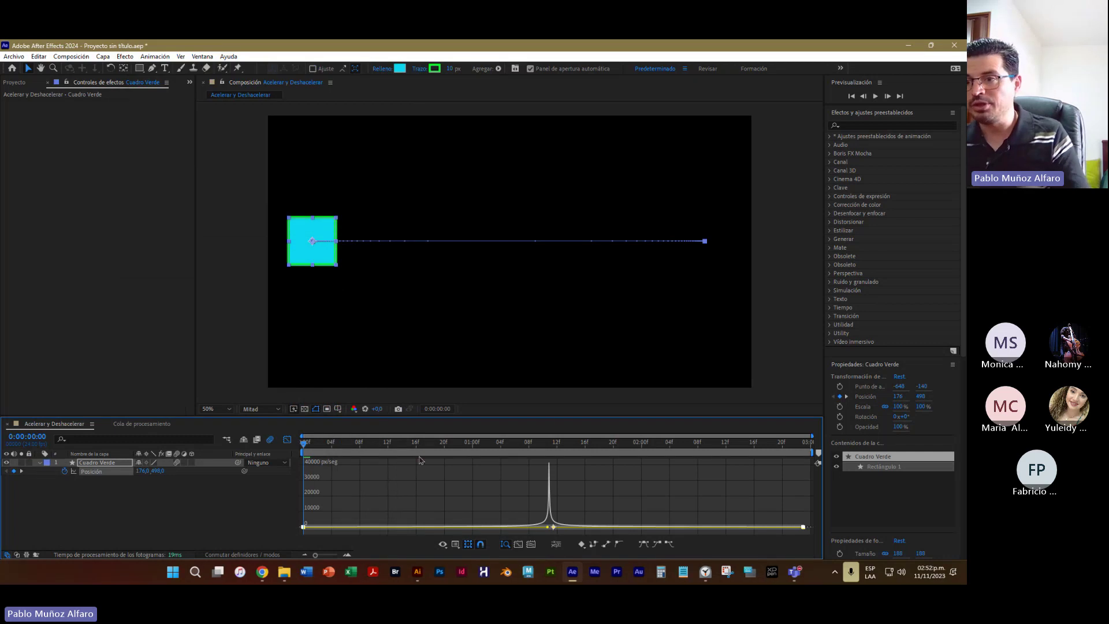
key(space)
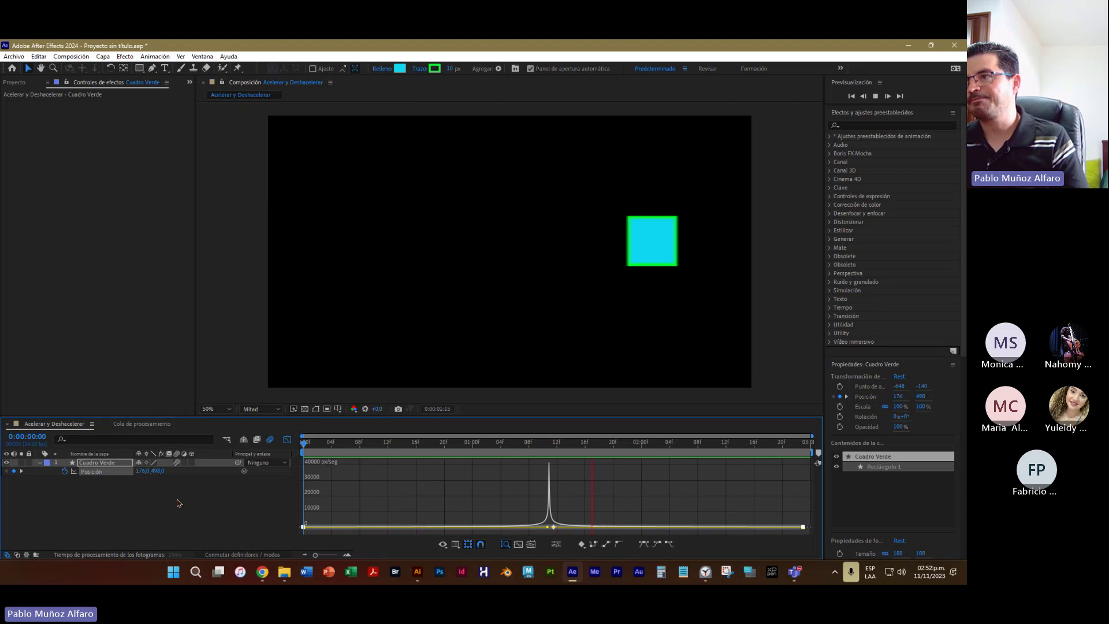
key(space)
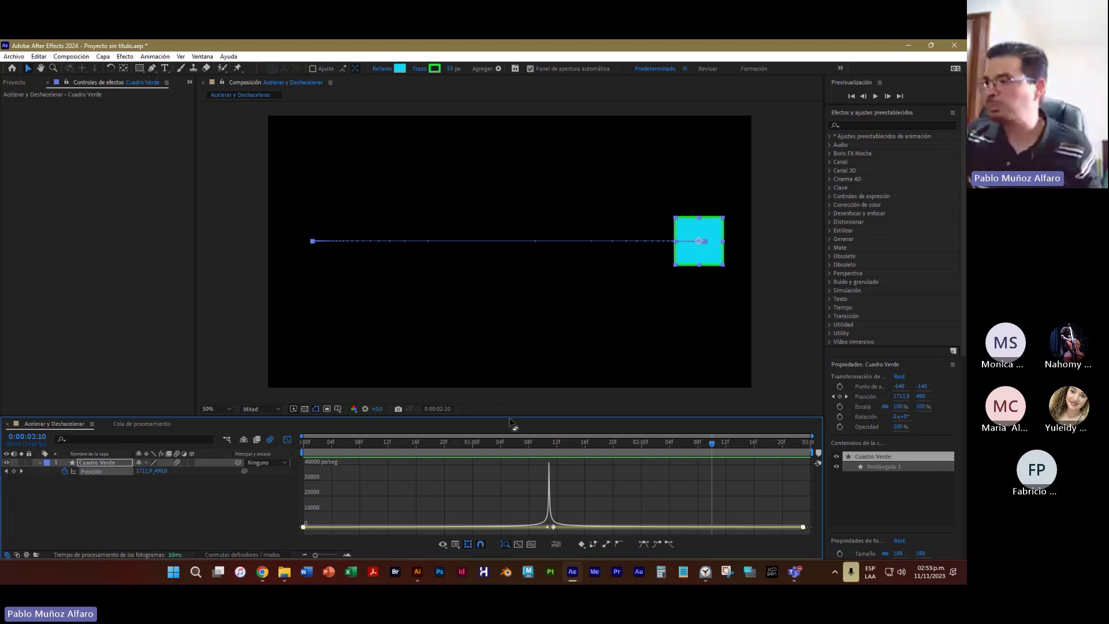
- Collapse Cuadro Verde's properties and add a text layer reading "Hola" in the lower middle of the composition
click(161, 524)
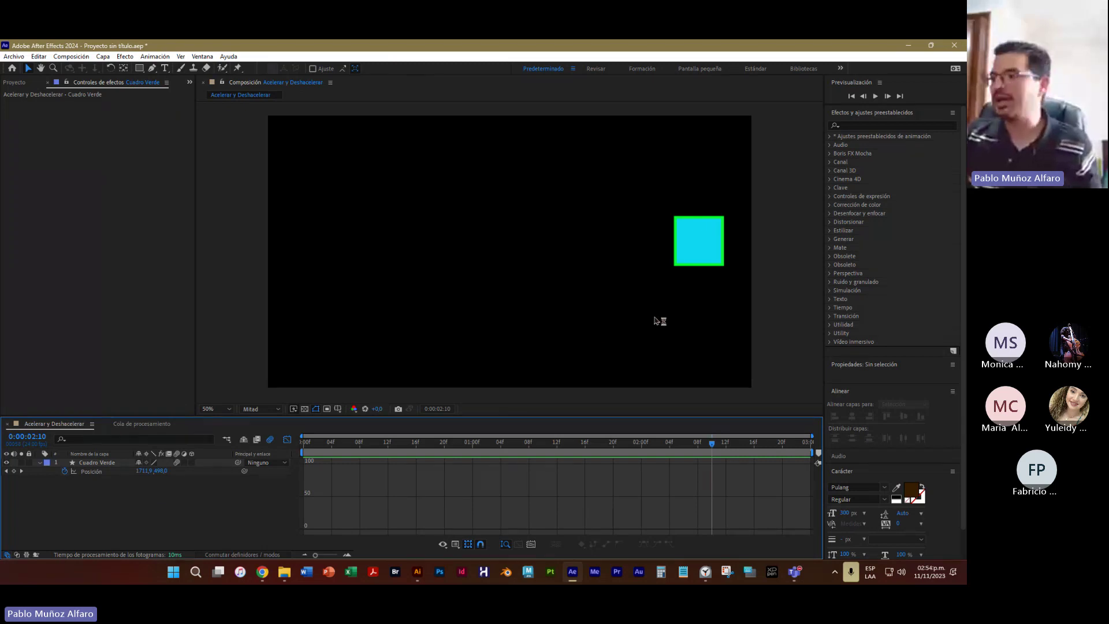
click(39, 463)
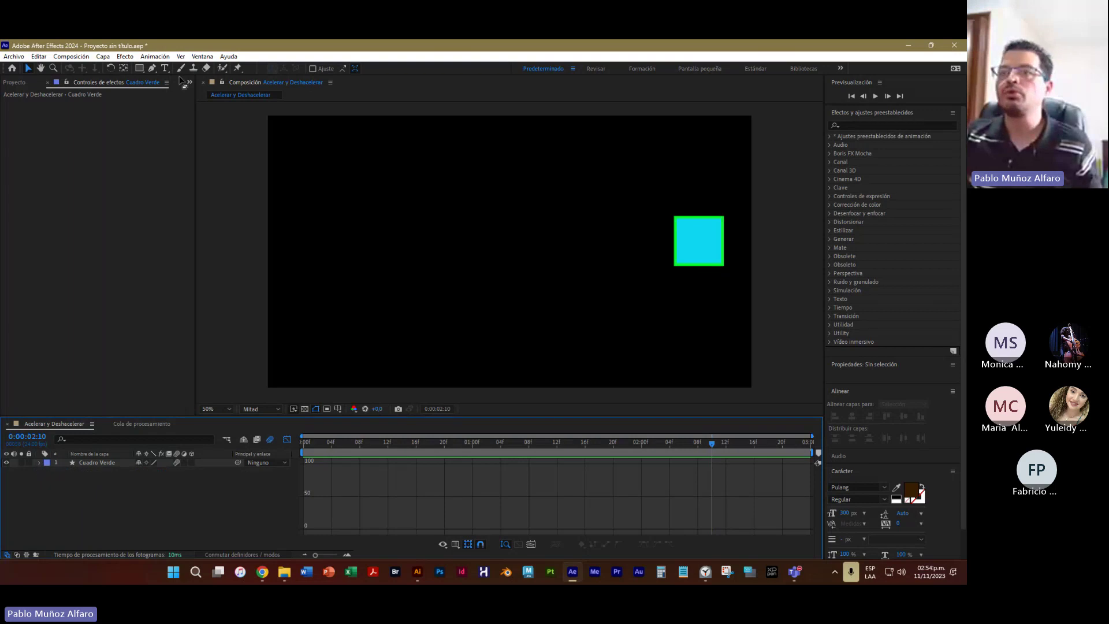
click(165, 68)
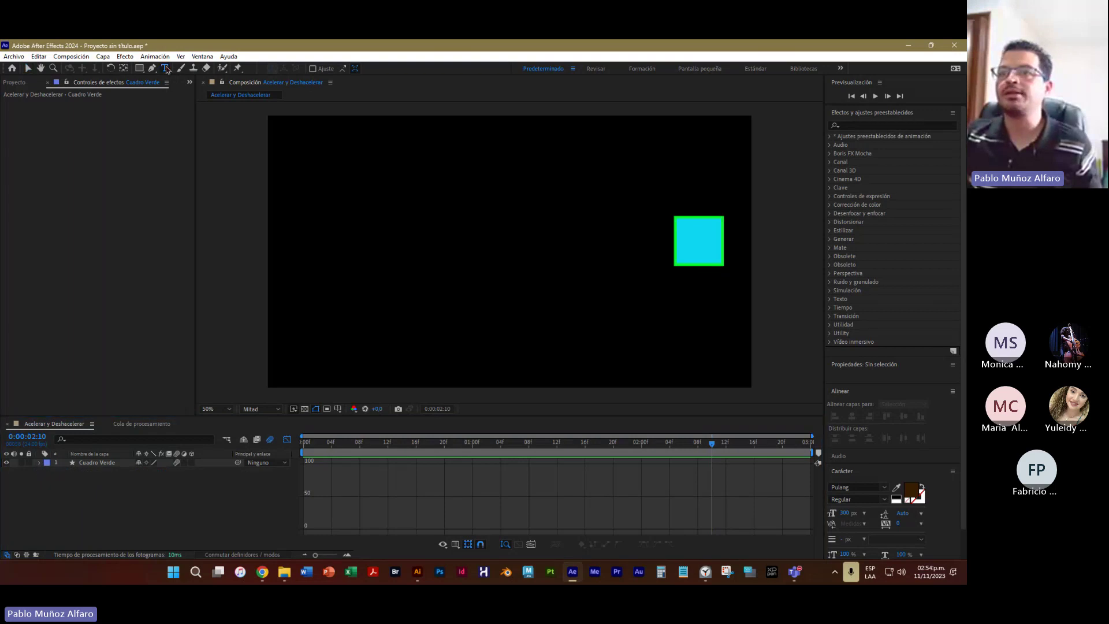
click(451, 335)
text(Hola)
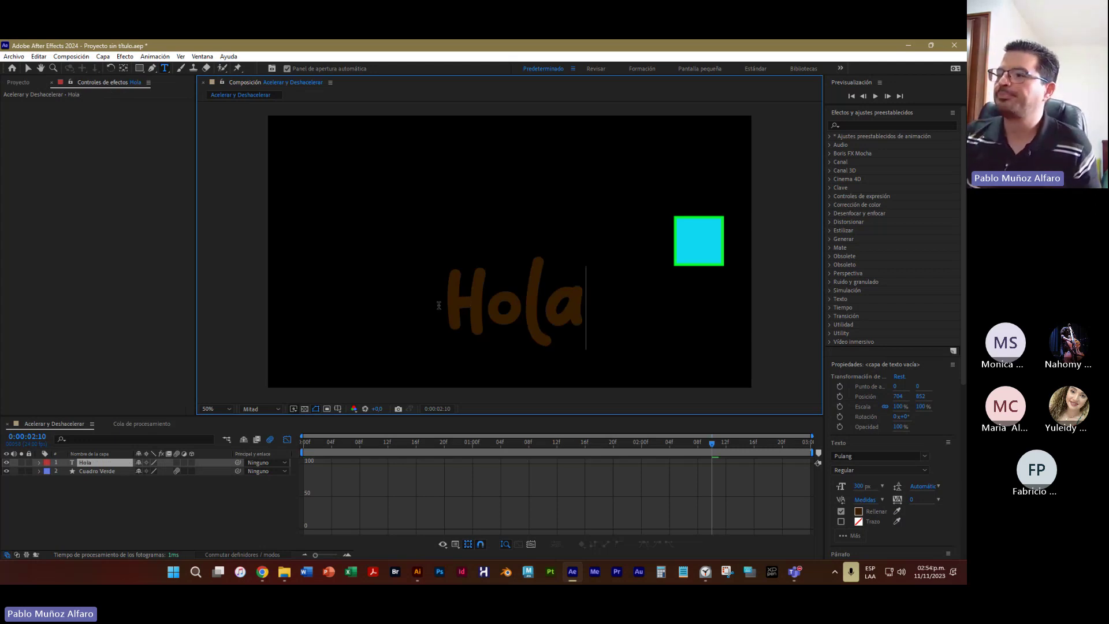
- Recolor the "Hola" text from its dark fill to bright blue 18A5EE
drag(445, 302, 619, 312)
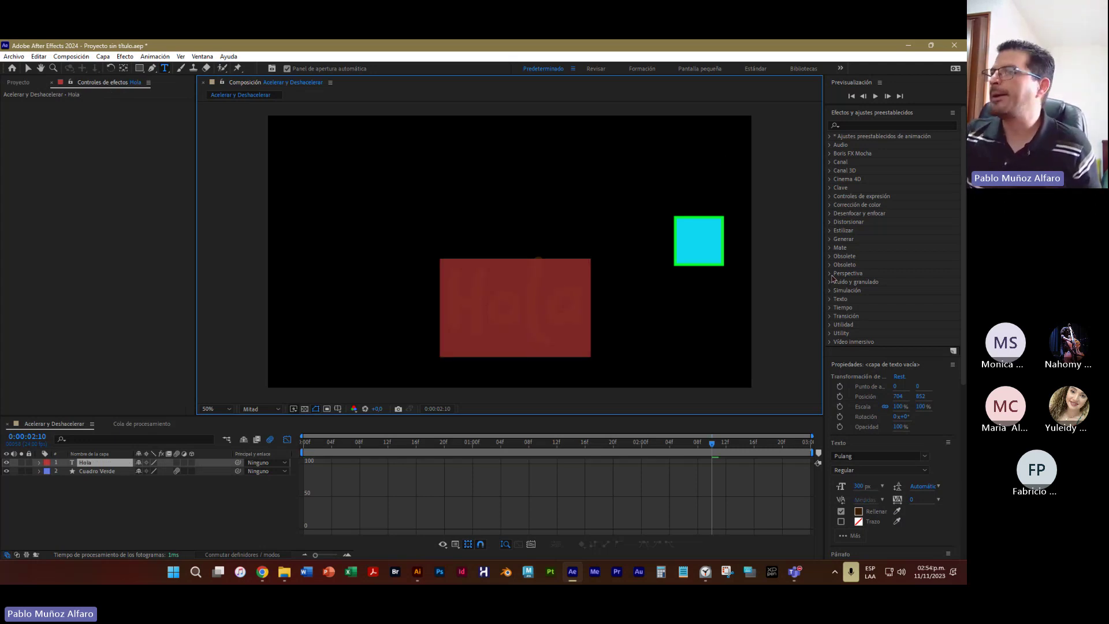
click(850, 535)
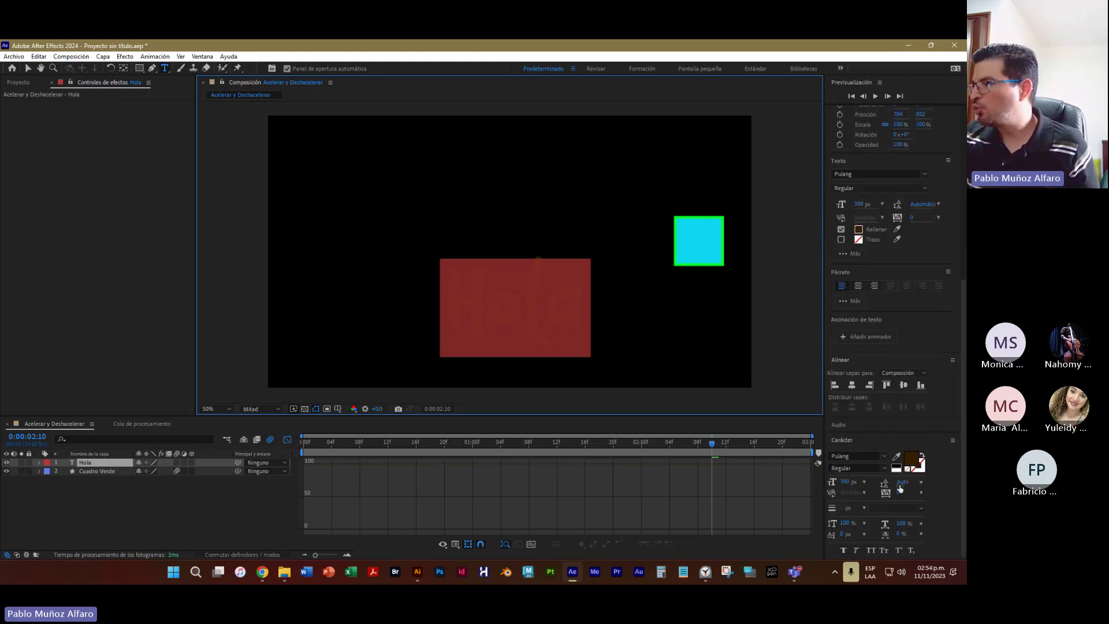
click(911, 460)
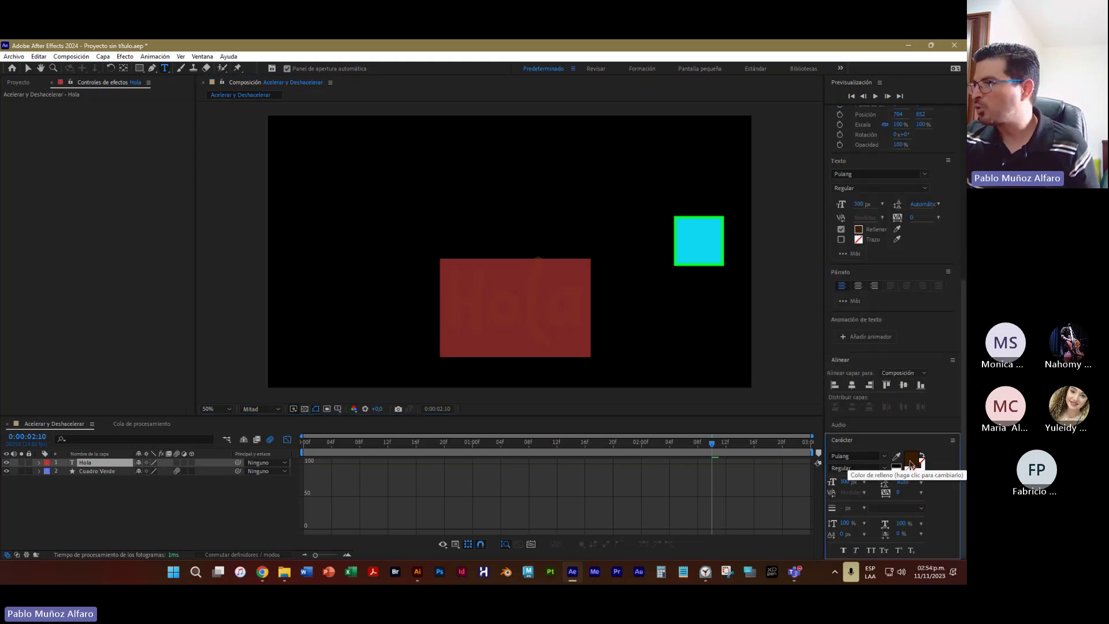
click(370, 294)
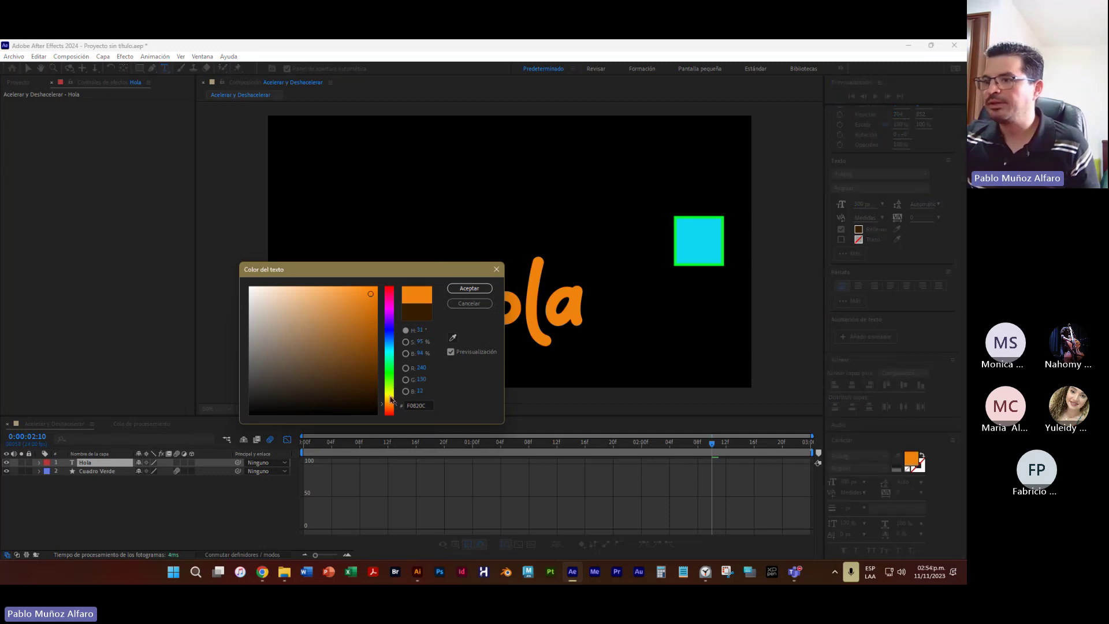
click(391, 383)
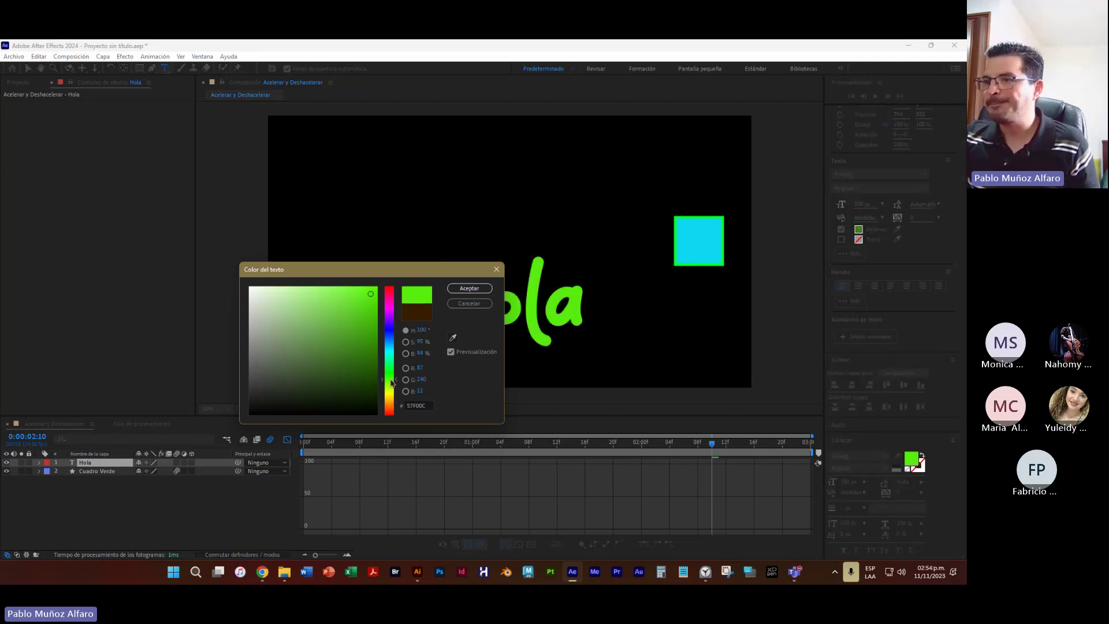
click(393, 347)
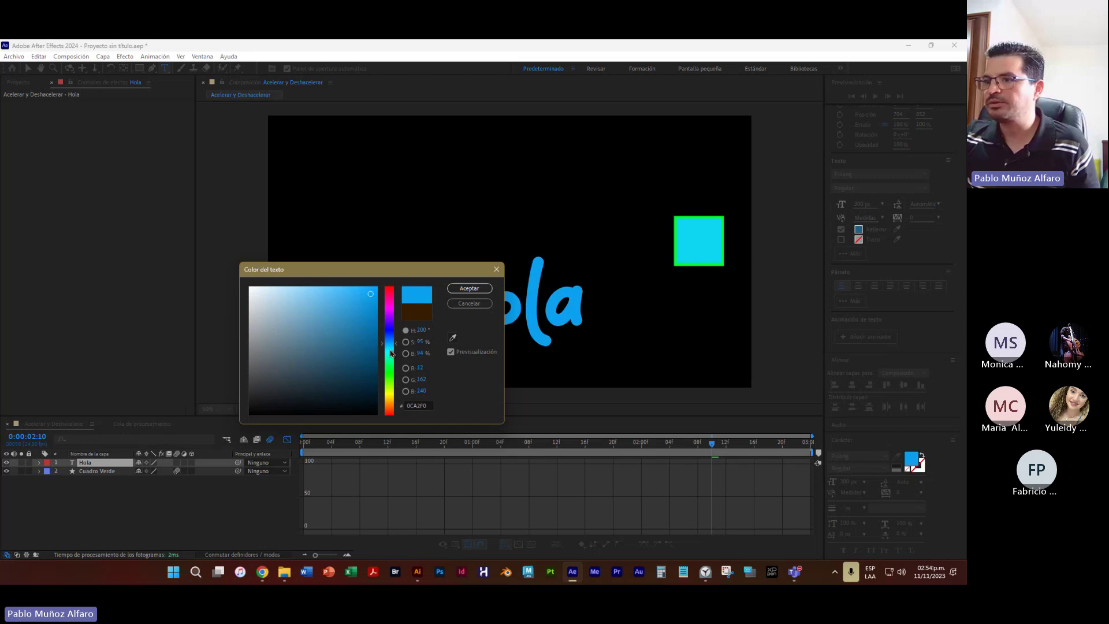
mouse_move(324, 296)
mouse_down()
mouse_move(335, 319)
mouse_move(364, 295)
mouse_up()
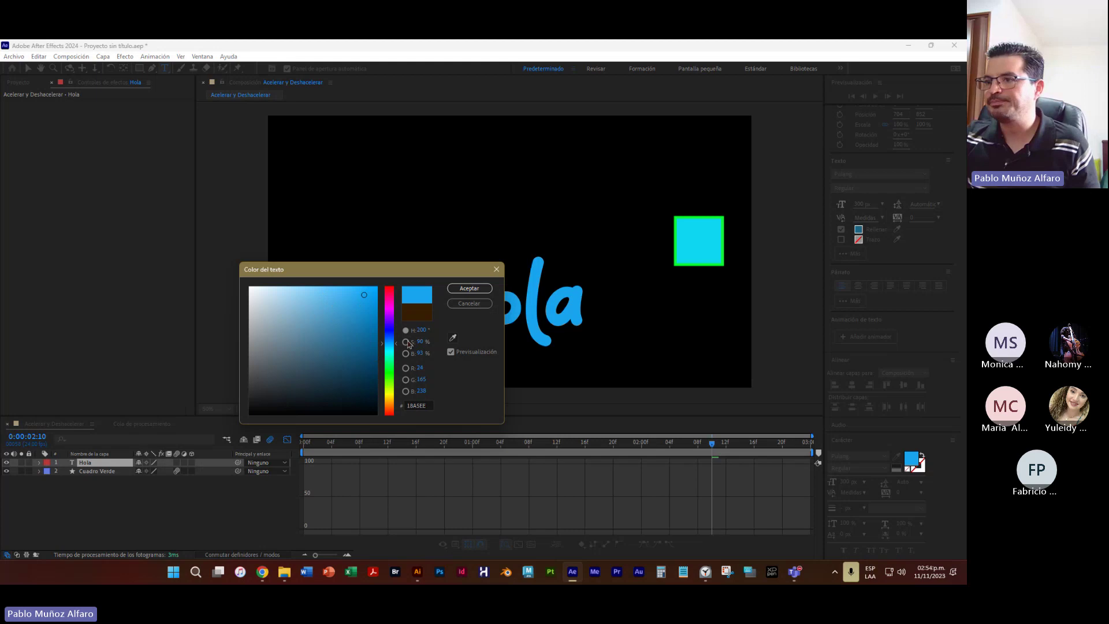
click(467, 289)
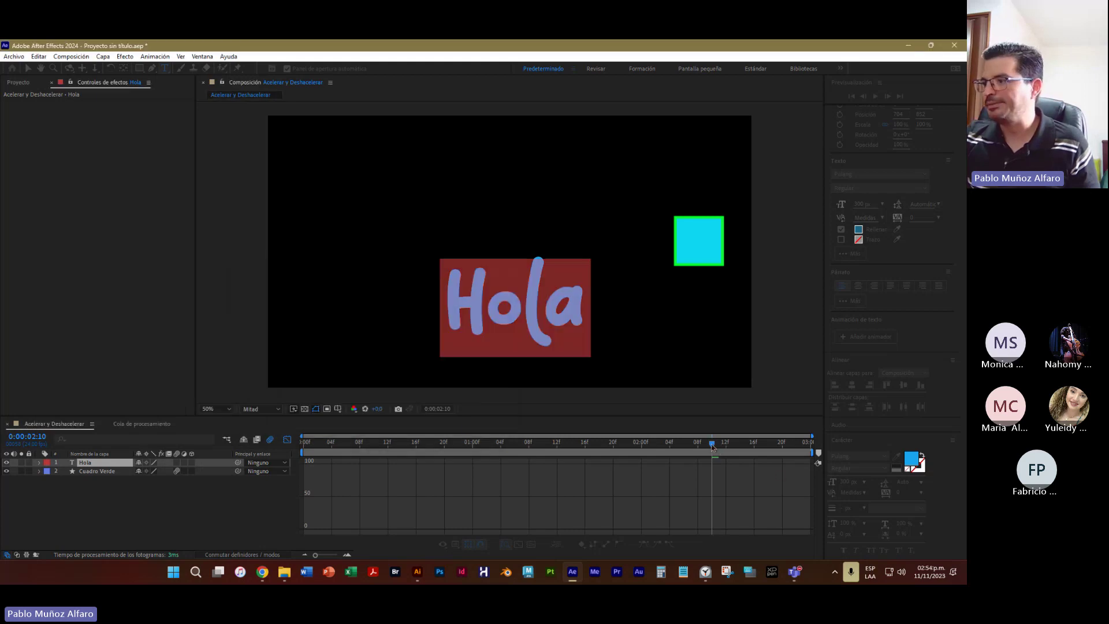
- Center the anchor point in Hola's content and scale the text down to about 82% by 89%, placed slightly lower in the composition
key(Escape)
key(space)
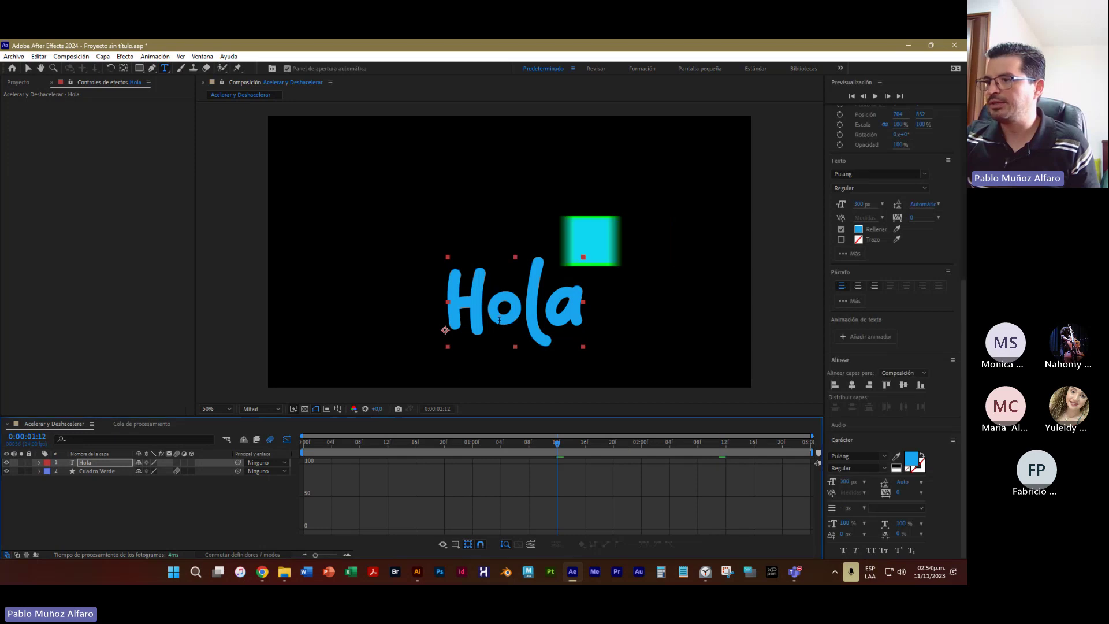
click(28, 68)
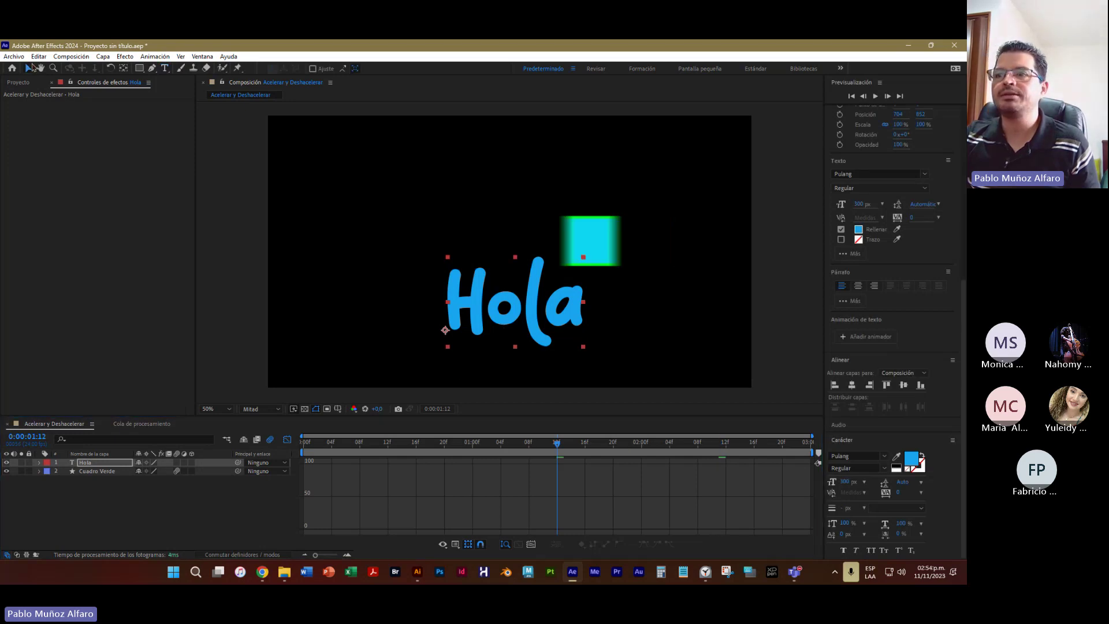
click(479, 316)
right_click(479, 316)
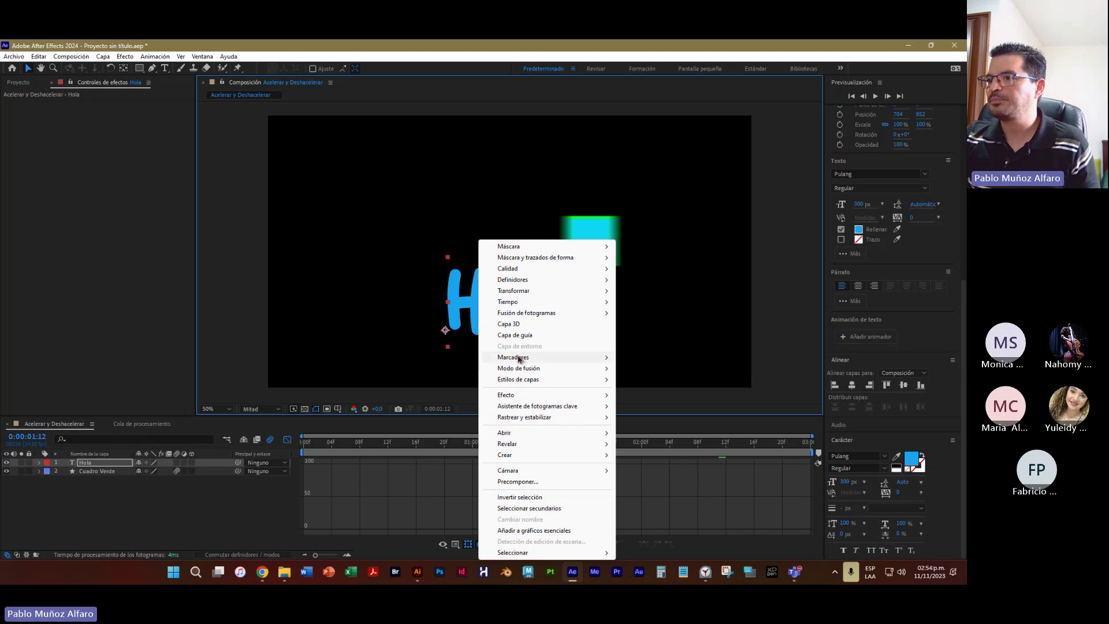
mouse_move(527, 291)
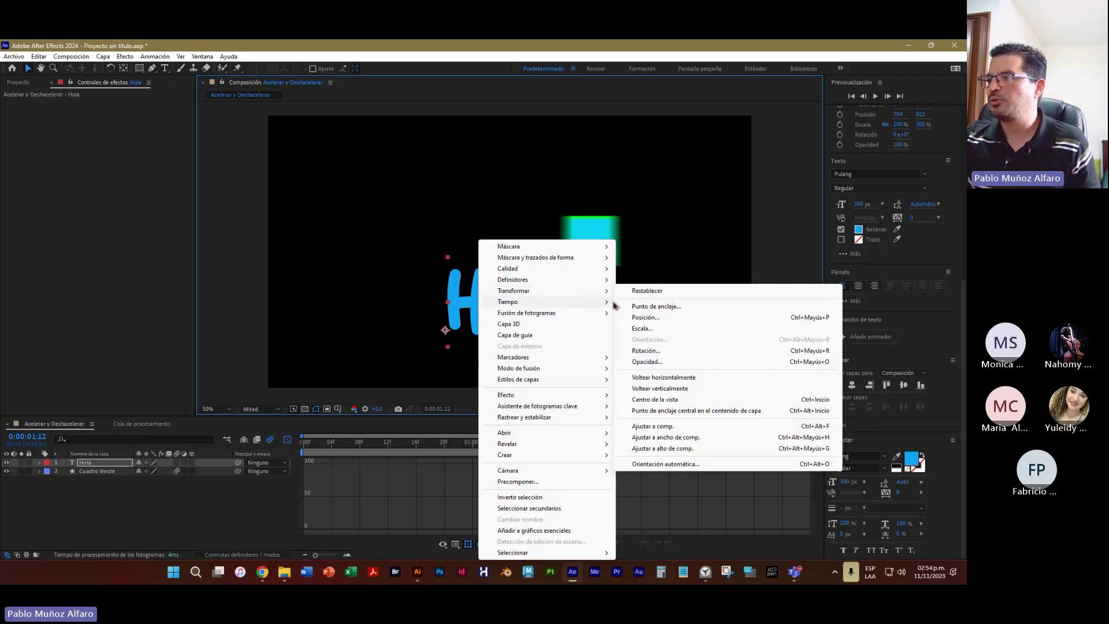
click(693, 410)
drag(545, 345, 552, 365)
mouse_move(591, 283)
mouse_down()
mouse_move(582, 292)
mouse_move(578, 282)
mouse_up()
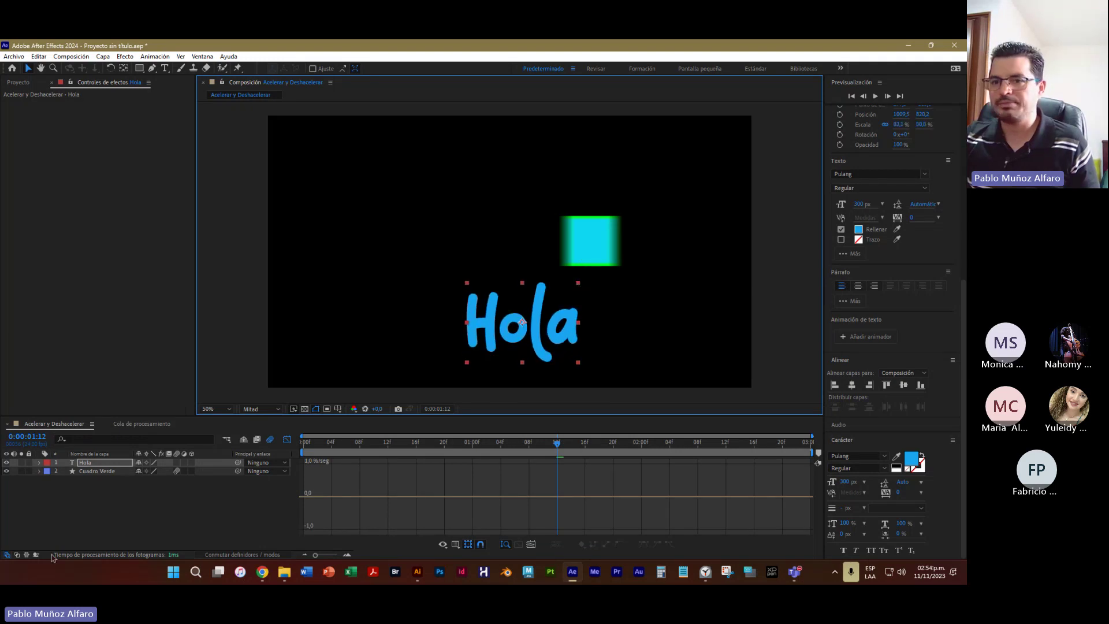
- Bend Cuadro Verde's straight motion path into an upward curve with direction handles at both ends, the start handle nearly flat and the end handle steep
click(99, 464)
click(99, 471)
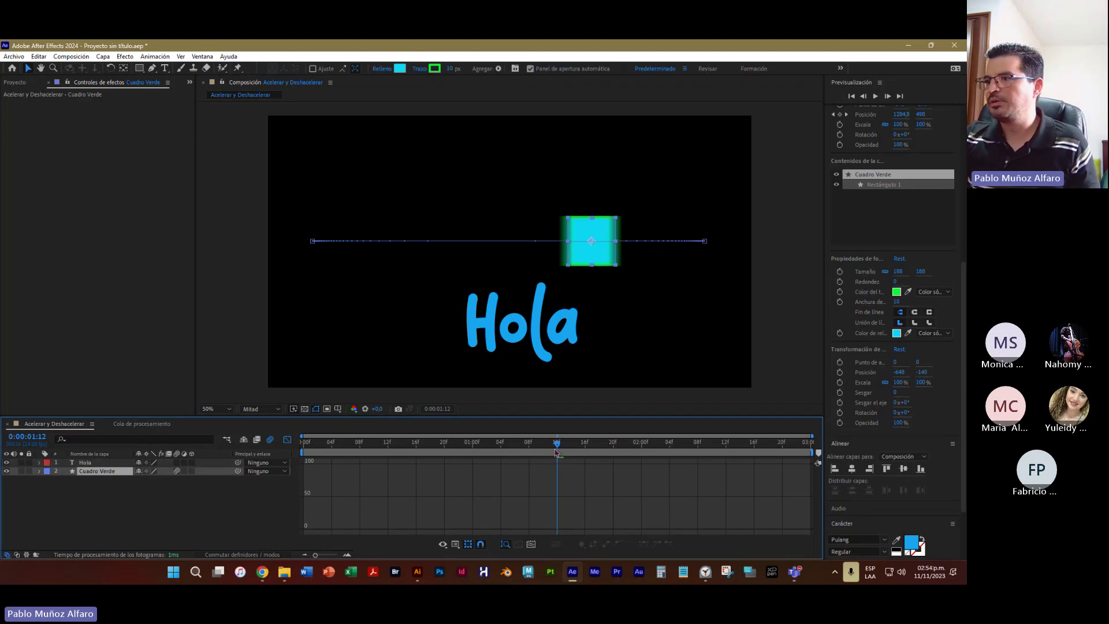
key(Page_Down)
click(314, 243)
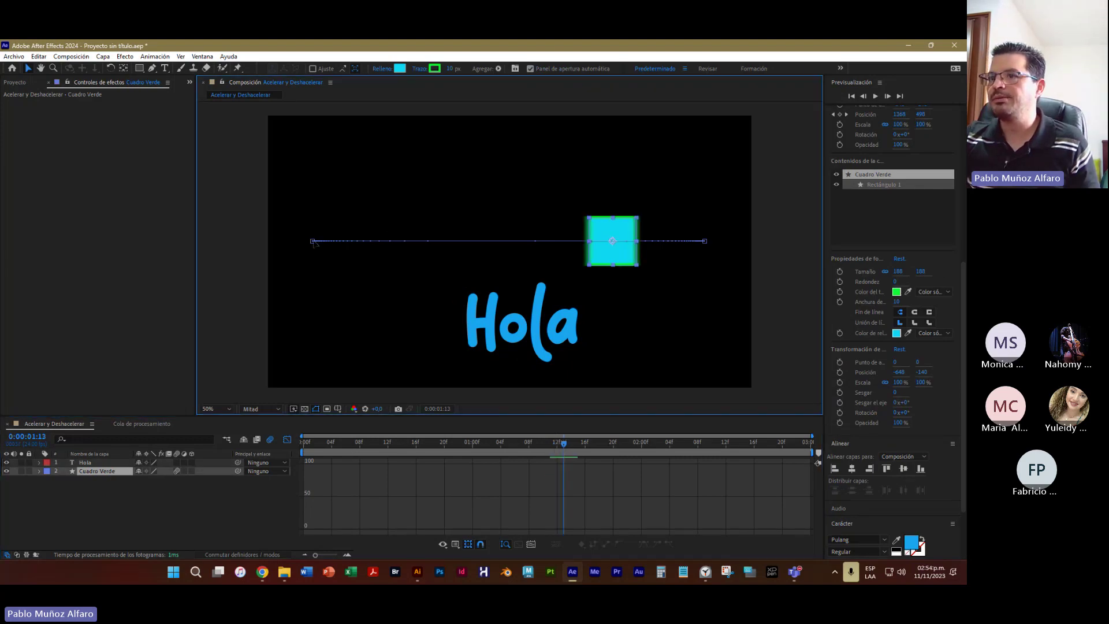
click(153, 70)
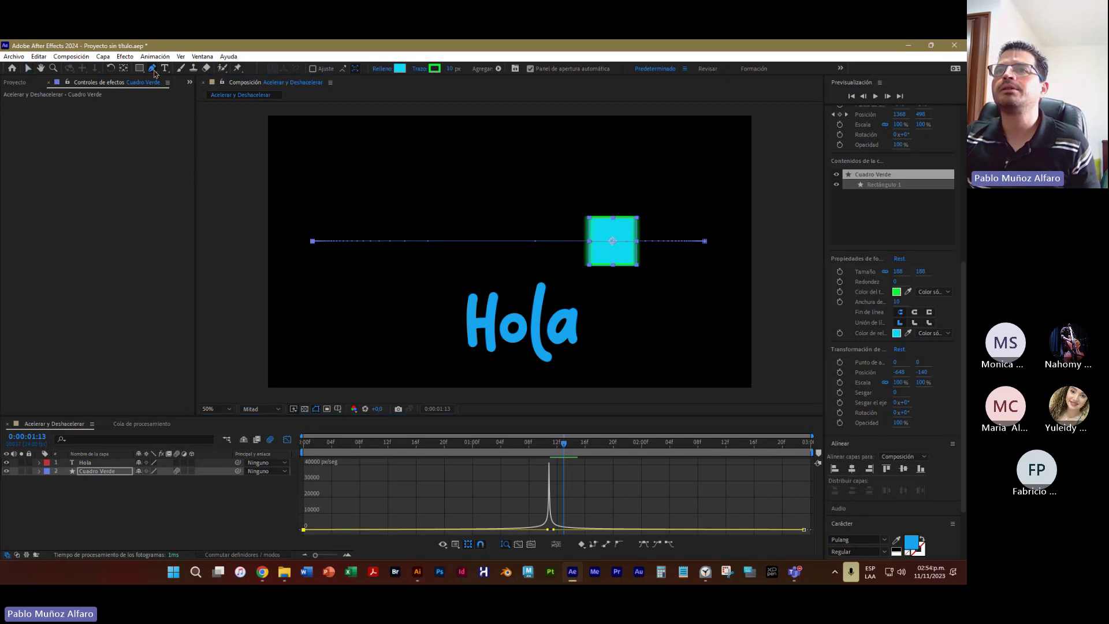
drag(155, 71, 173, 107)
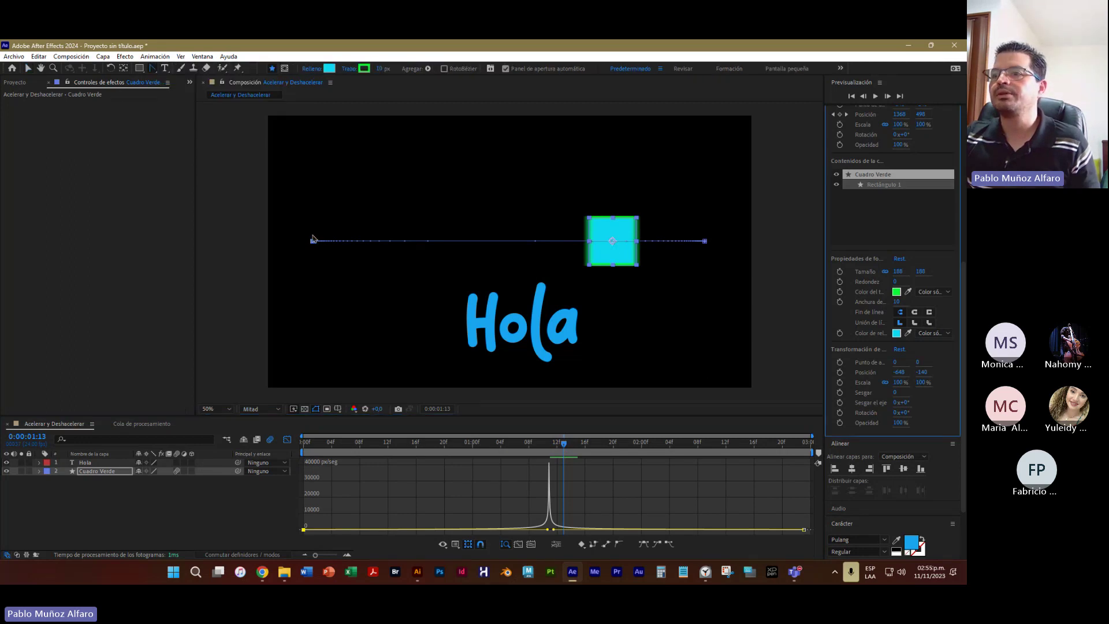
drag(313, 242, 402, 117)
drag(705, 241, 583, 105)
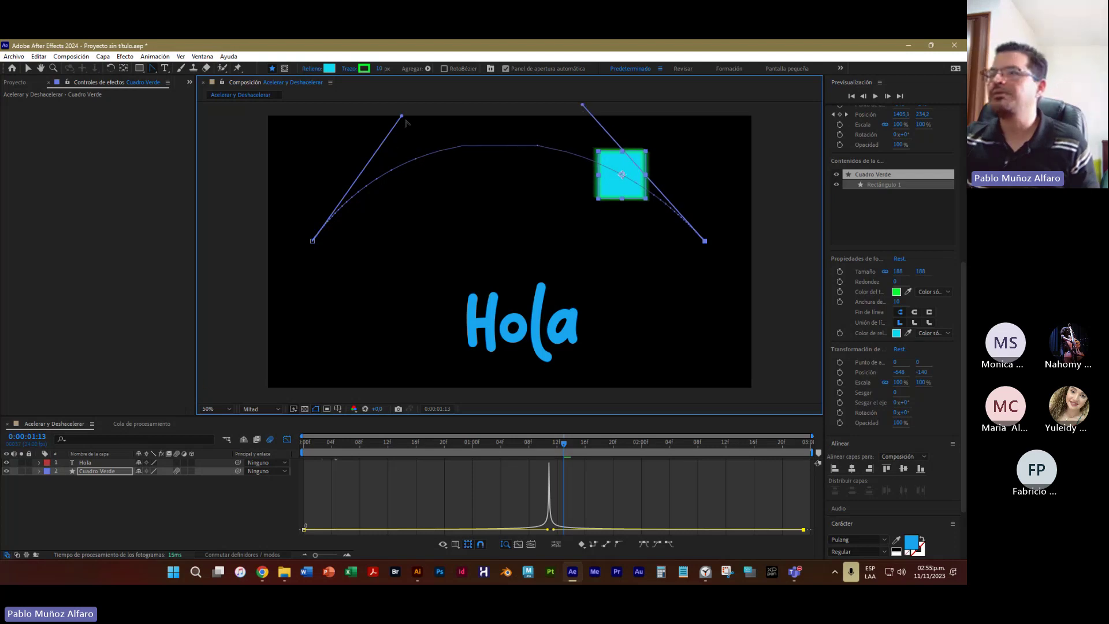
drag(401, 115, 520, 214)
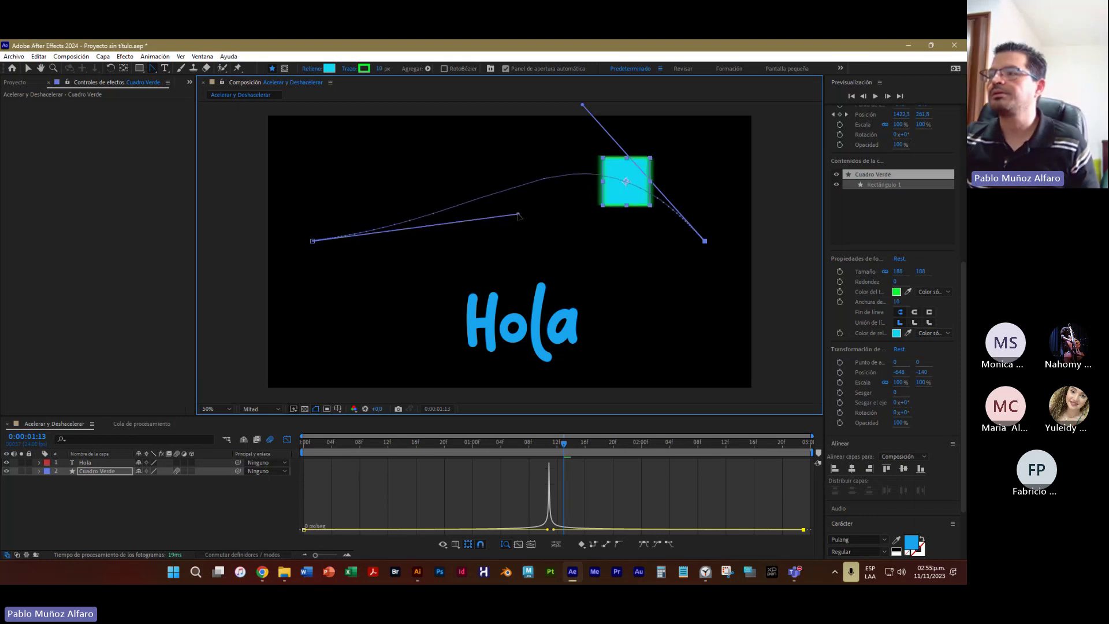
- Move the Hola text slightly up and to the right, to about 1049.5, 776.2
click(99, 463)
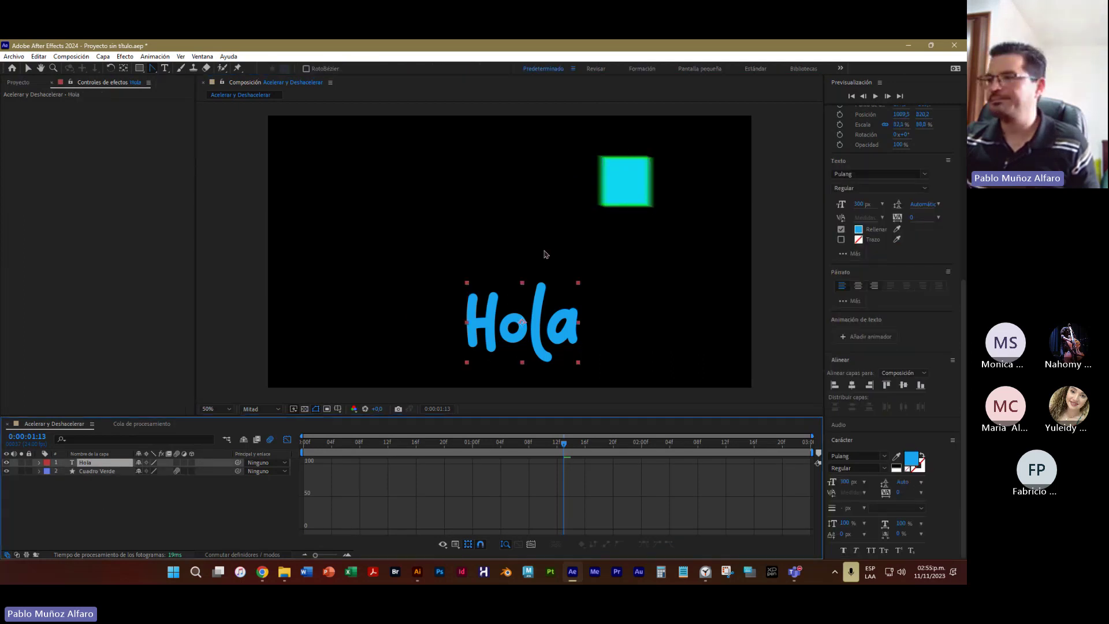
click(28, 68)
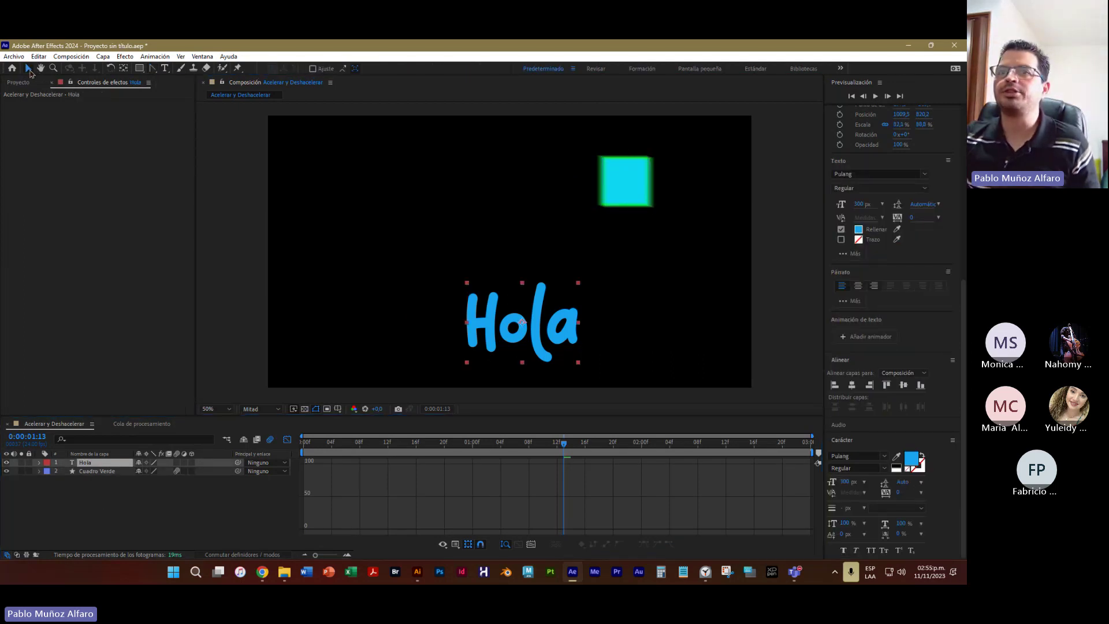
mouse_move(537, 337)
mouse_down()
mouse_move(538, 312)
mouse_move(544, 325)
mouse_up()
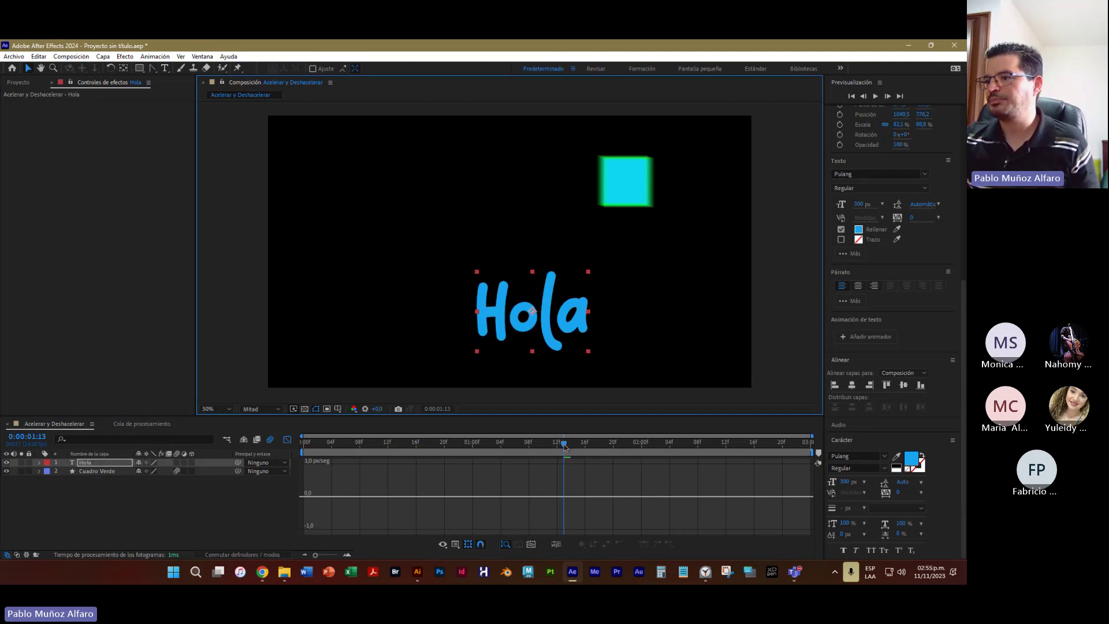
- Preview the square's curved motion from frame zero and scrub back through the timeline
drag(564, 443, 288, 444)
key(space)
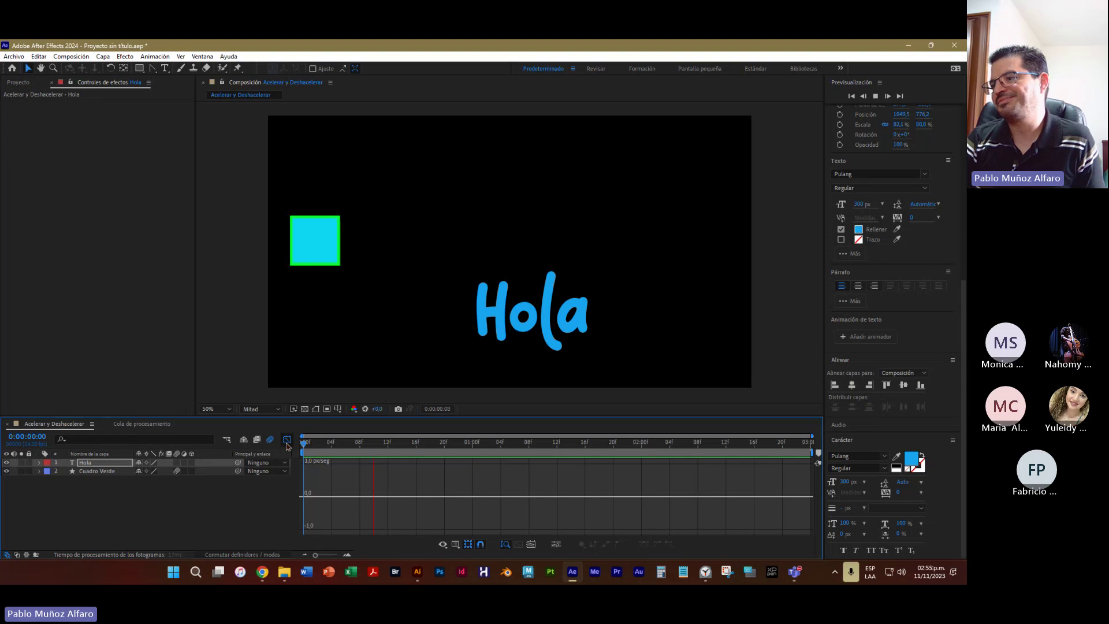
key(space)
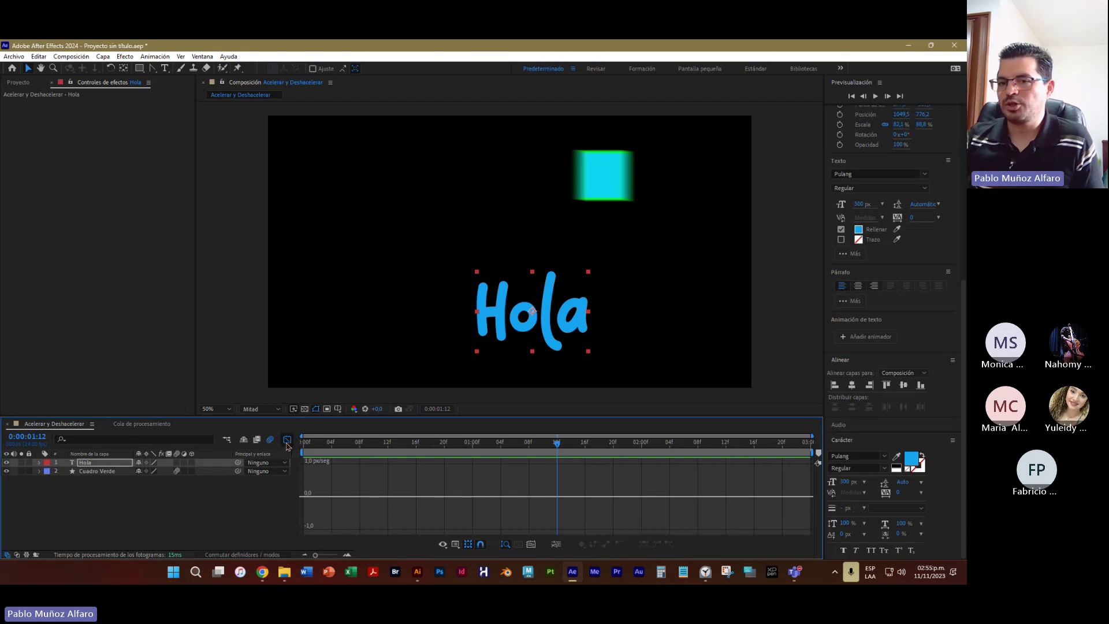
drag(558, 444, 353, 444)
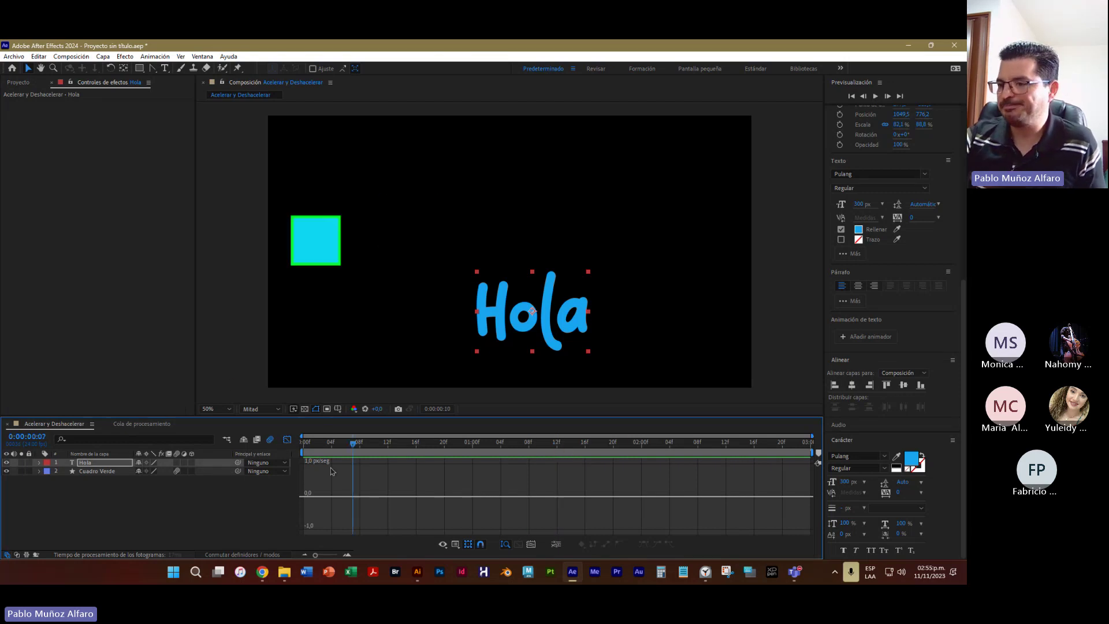
- Return to frame zero and reposition the Hola text to about 1133.5, 754.2, below and right of the composition's center
click(577, 336)
key(Home)
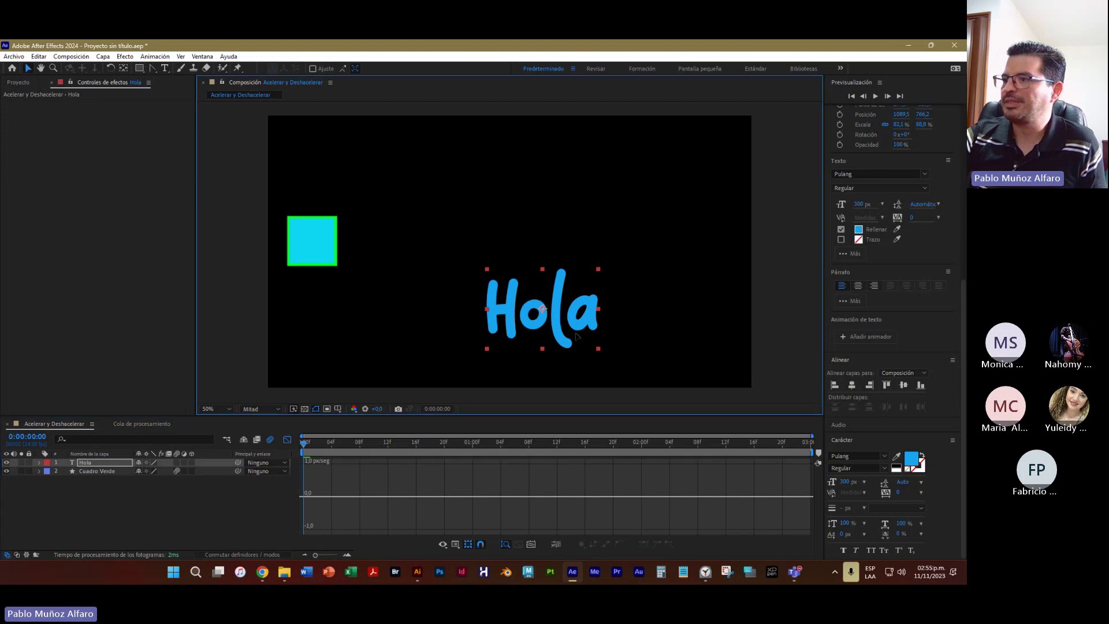
key(ctrl+z)
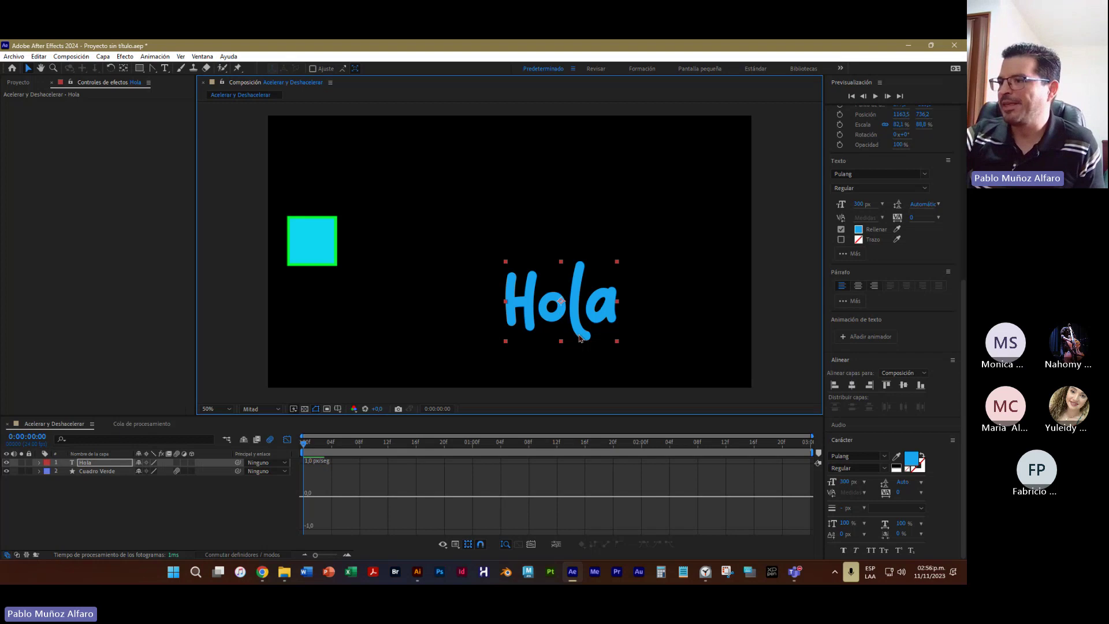
drag(580, 338, 571, 338)
click(184, 518)
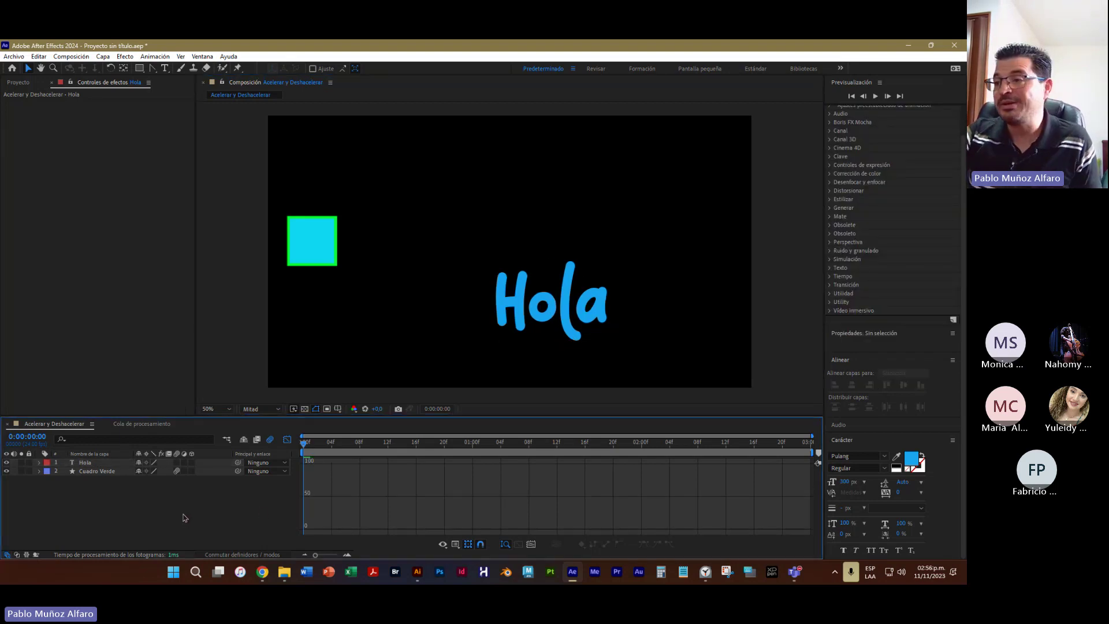
click(580, 340)
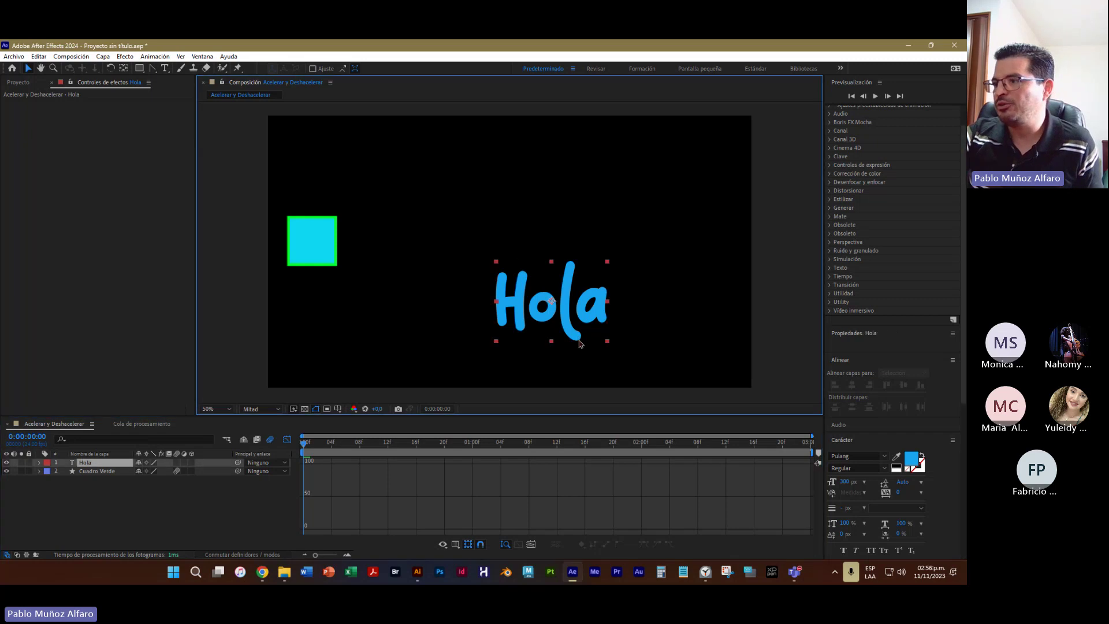
click(102, 462)
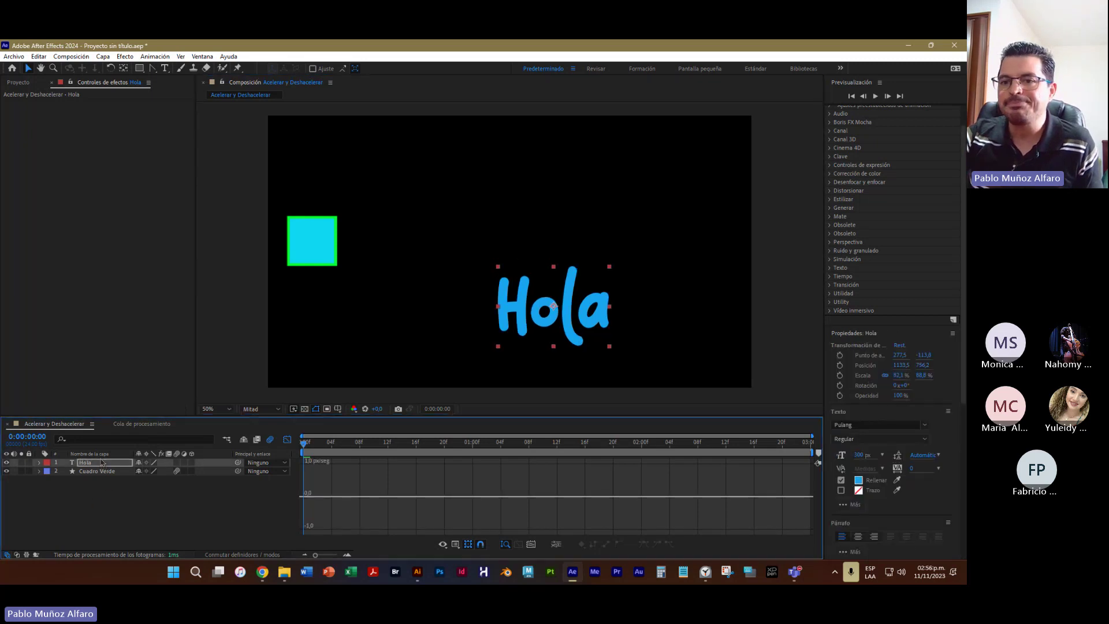
- Add a Scale keyframe of 0% to Hola at frame zero and move the playhead to 0:00:02:23
click(104, 466)
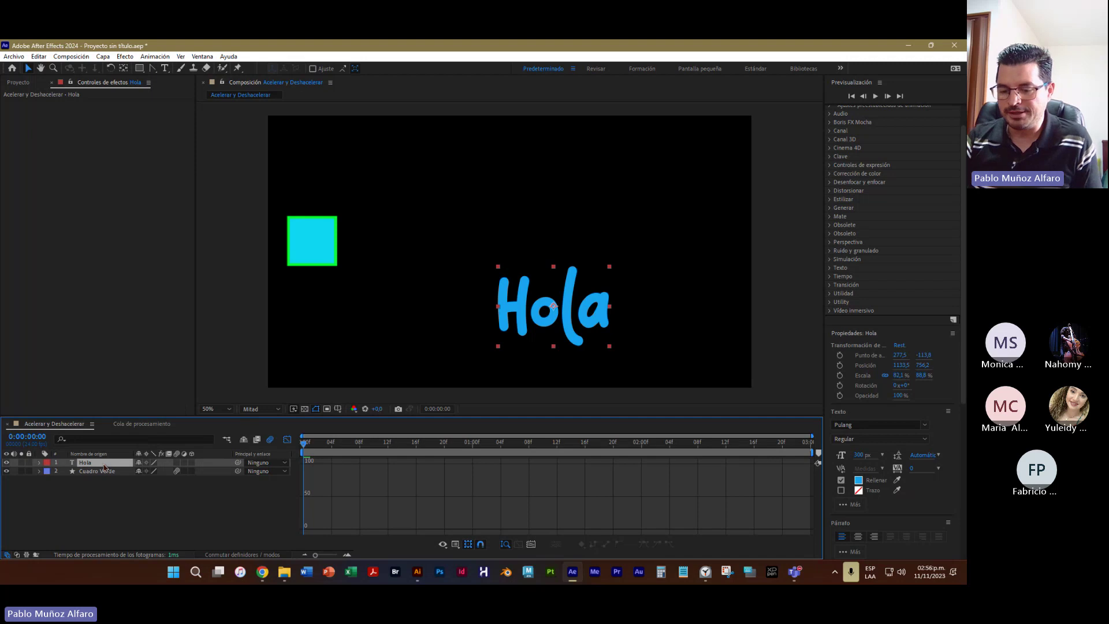
key(s)
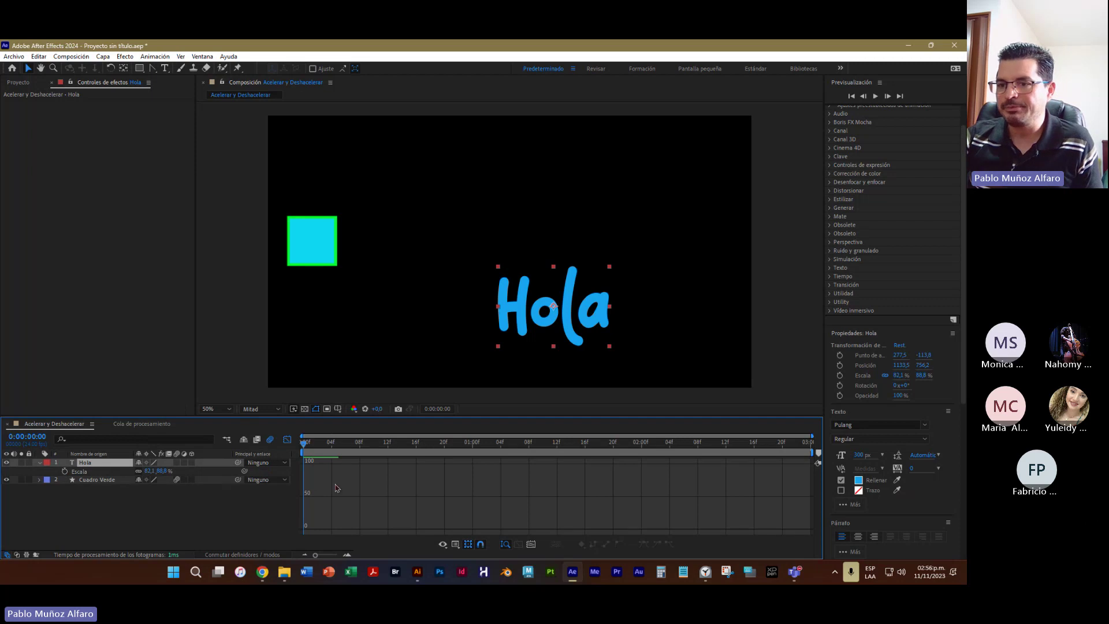
click(65, 472)
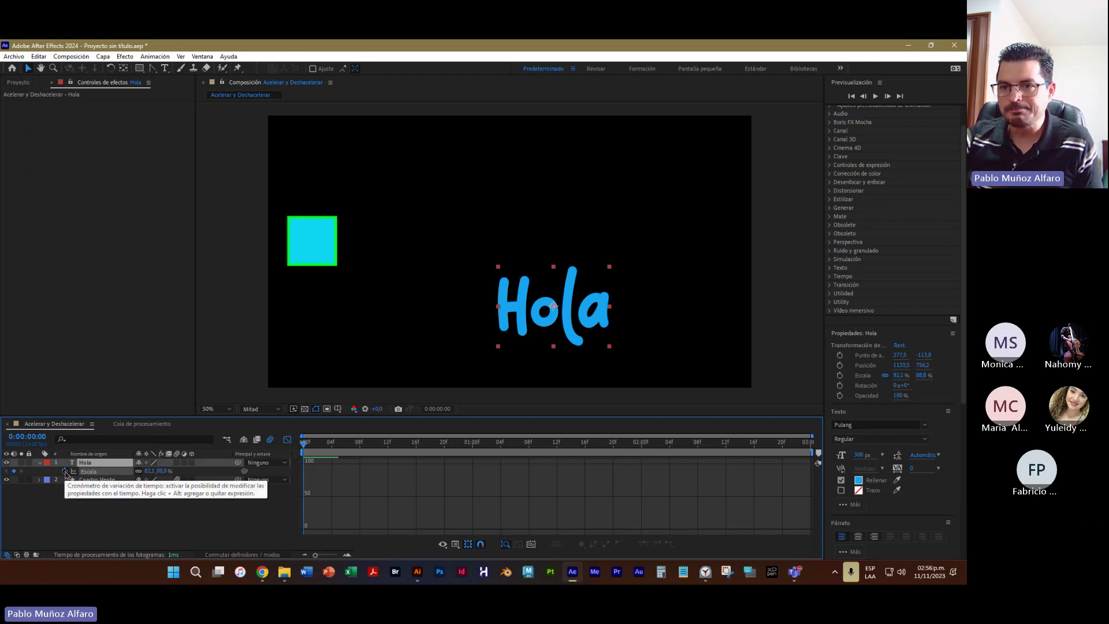
click(162, 471)
text(0)
key(Return)
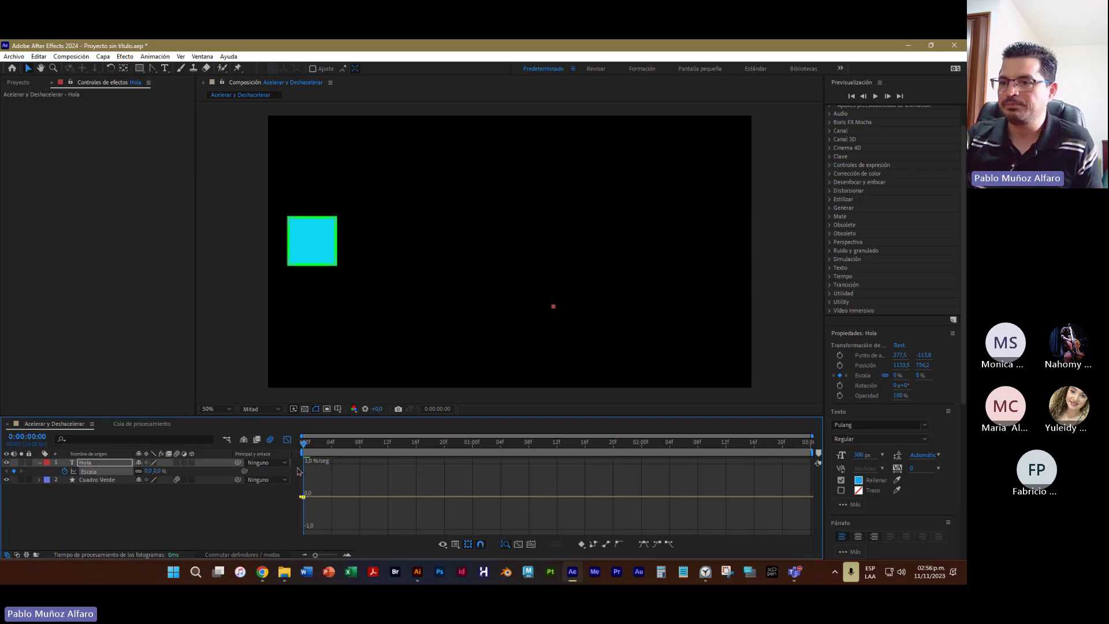
drag(303, 445, 849, 496)
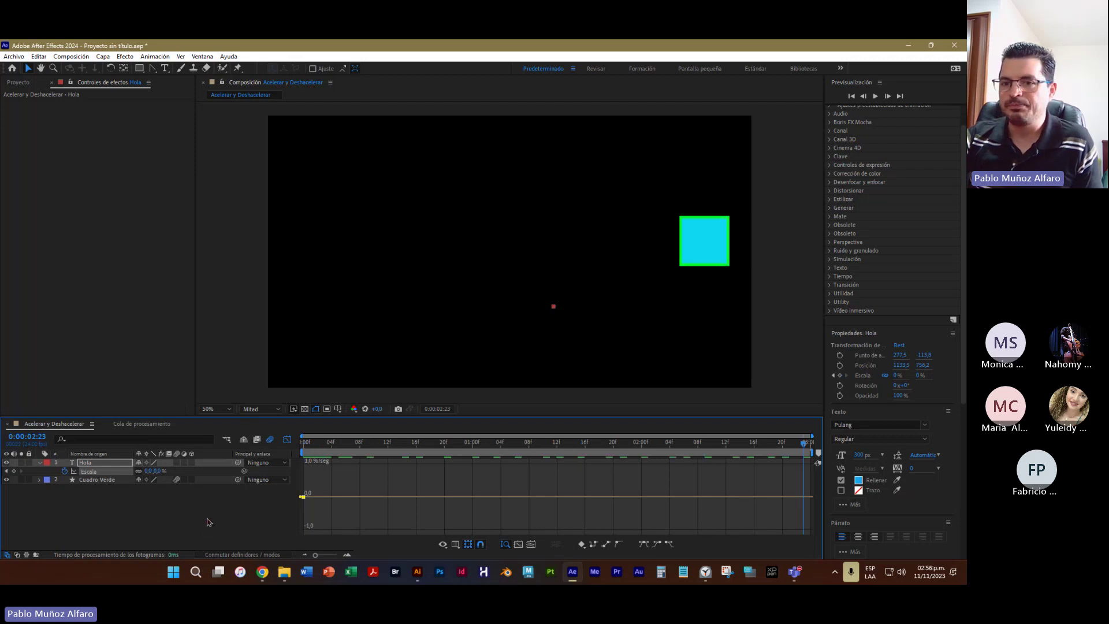
- Set Hola's Scale to 100% at 0:00:02:23 and preview the animation from frame zero
drag(158, 473, 214, 478)
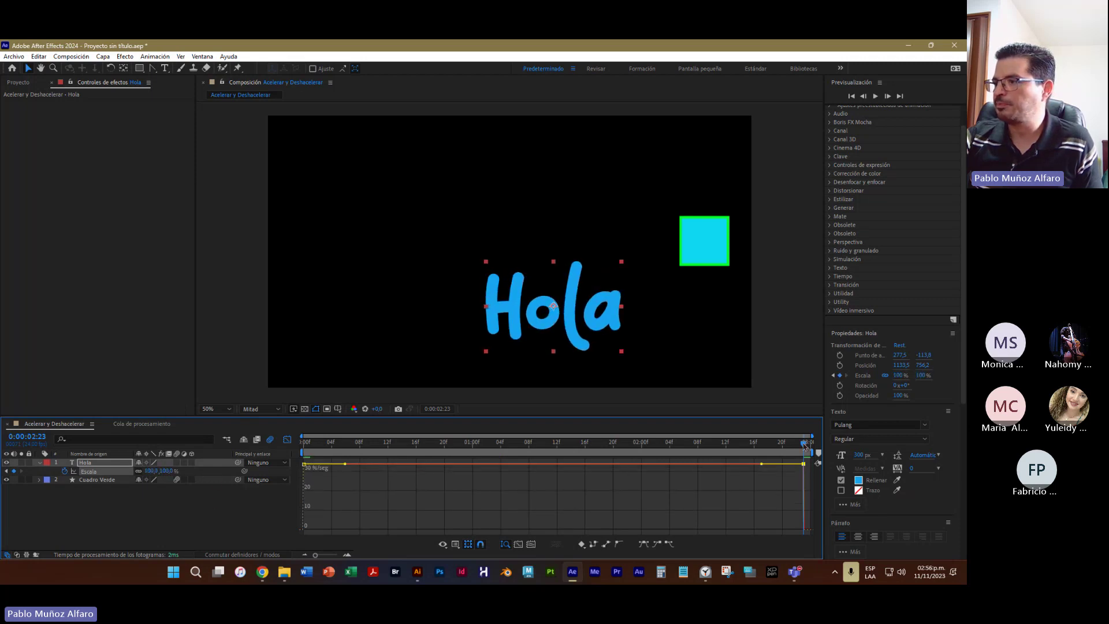
key(Home)
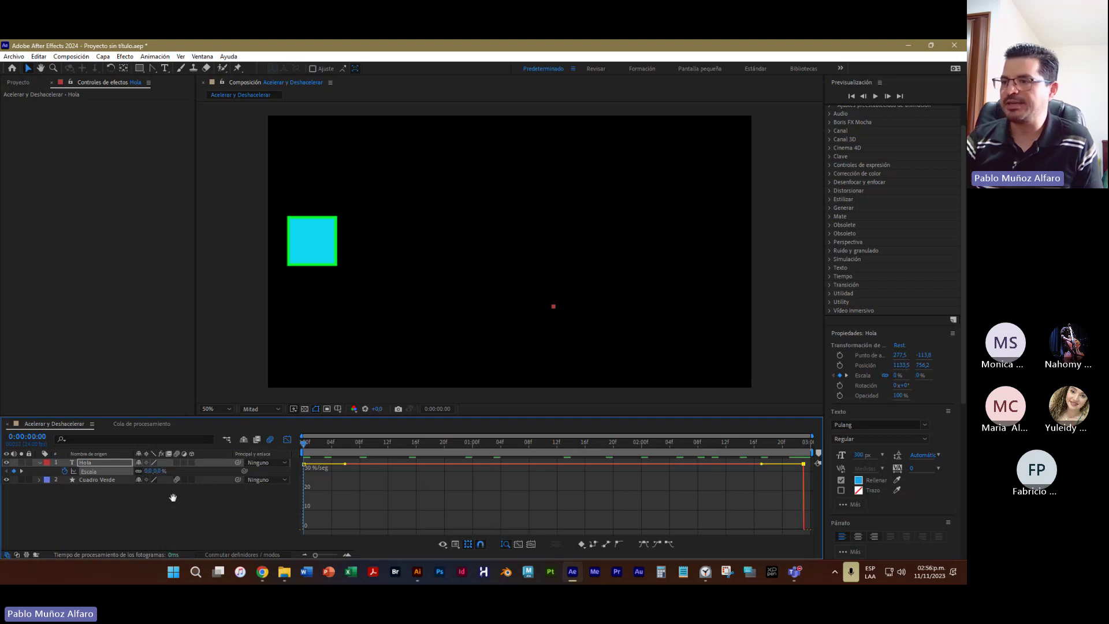
key(space)
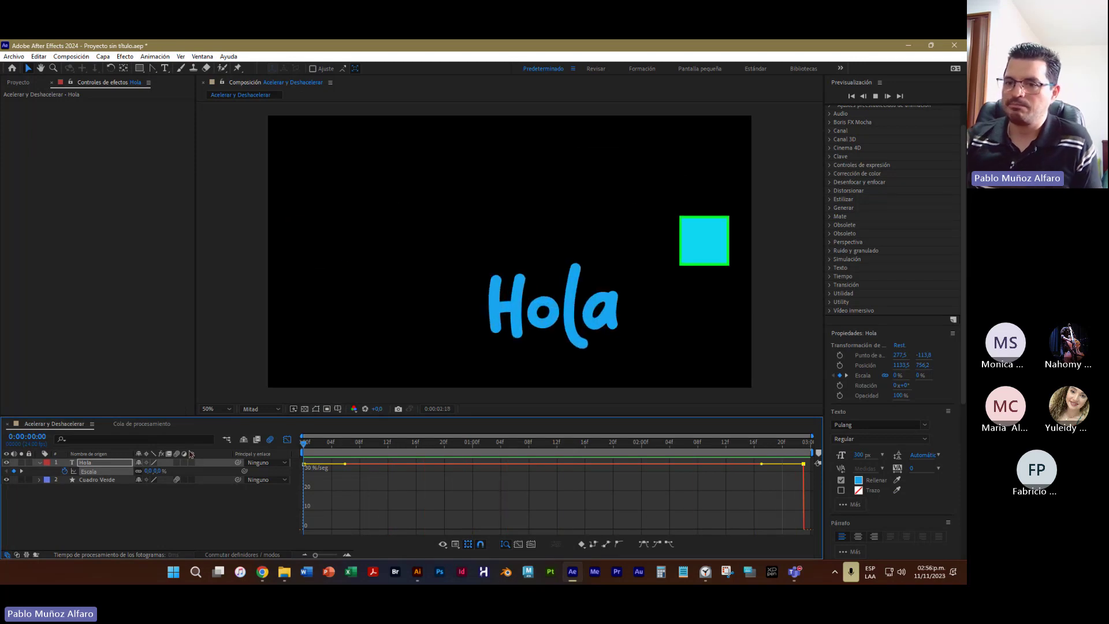
key(space)
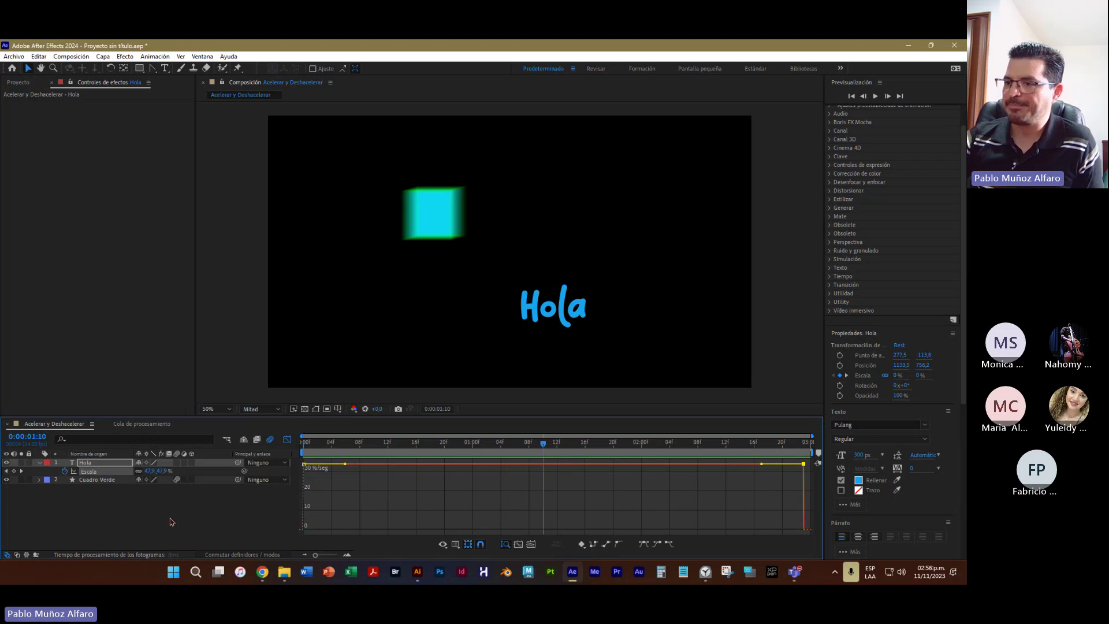
- Inspect the Cuadro Verde layer's transform properties, collapse and deselect it, and scrub the playhead to 0:00:01:19
click(85, 482)
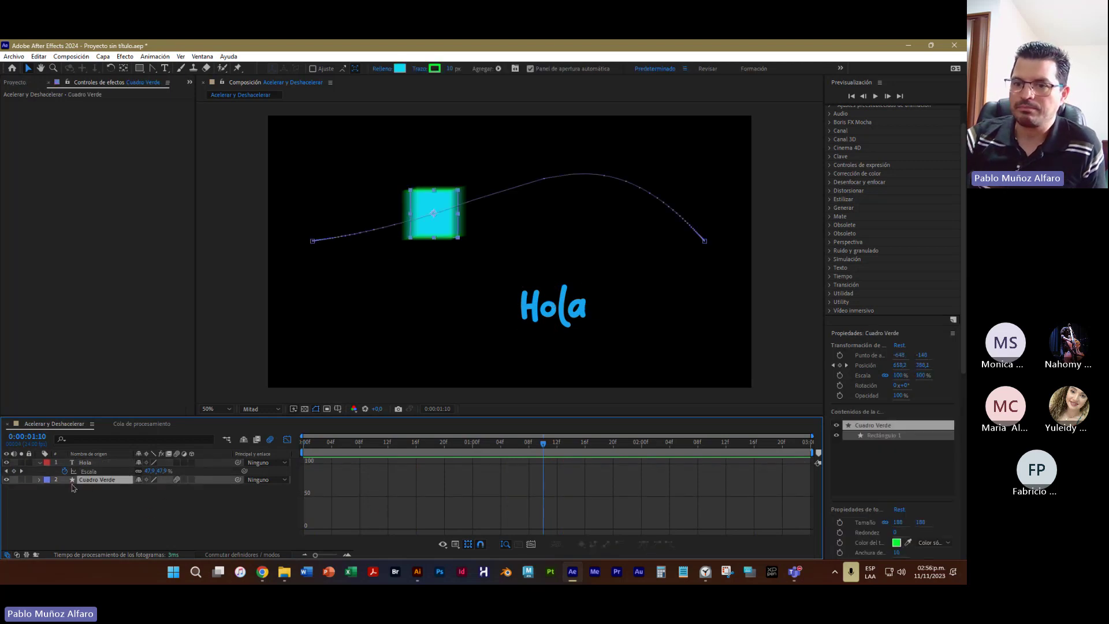
click(41, 480)
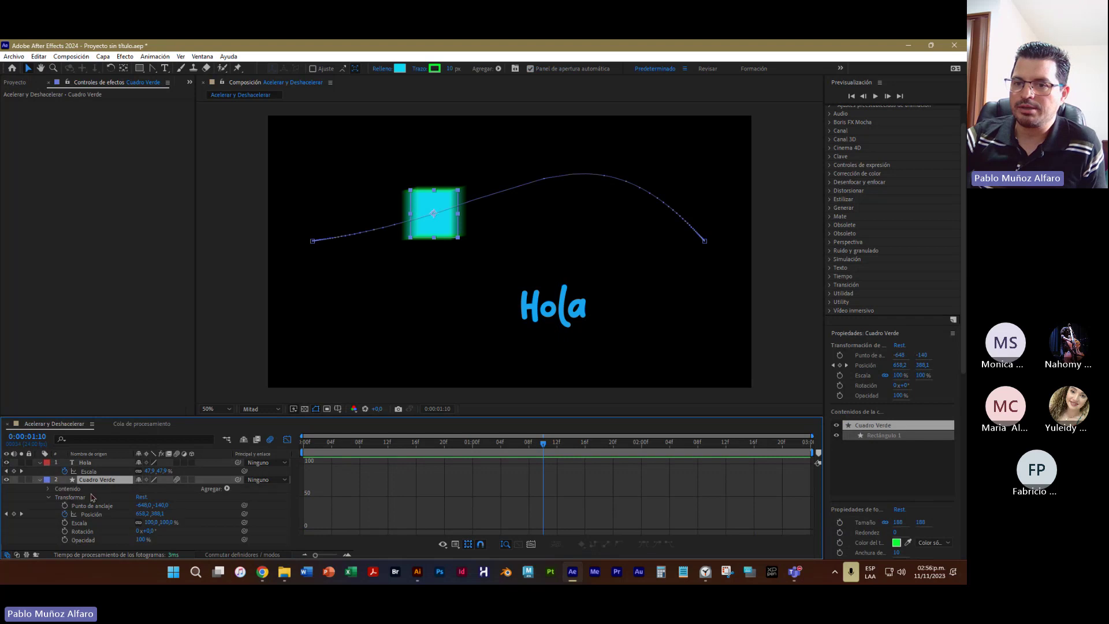
click(40, 480)
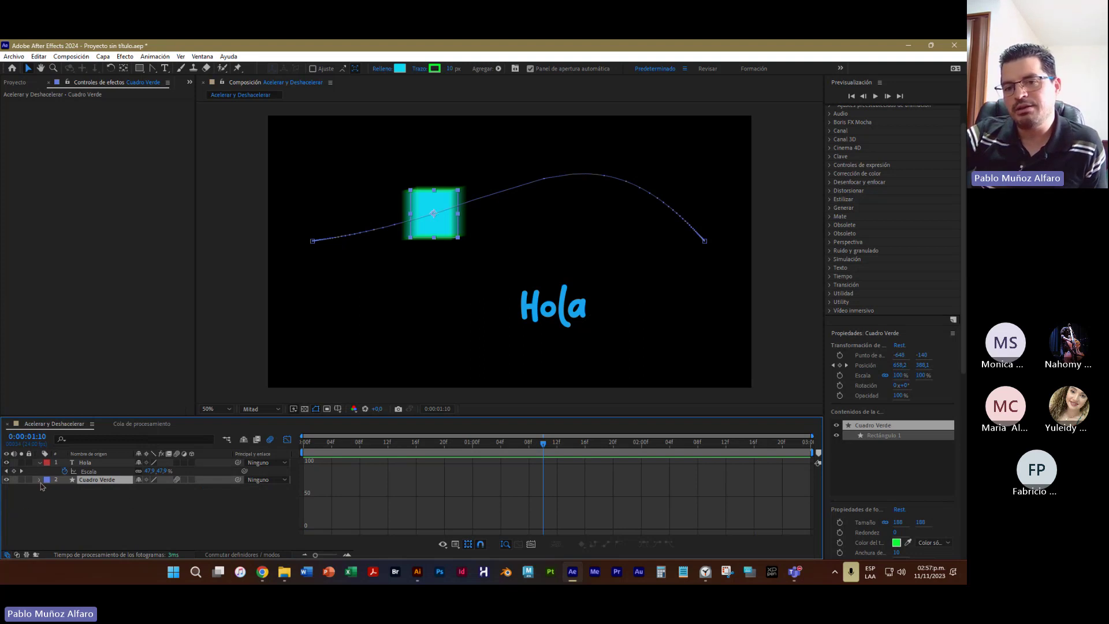
click(40, 481)
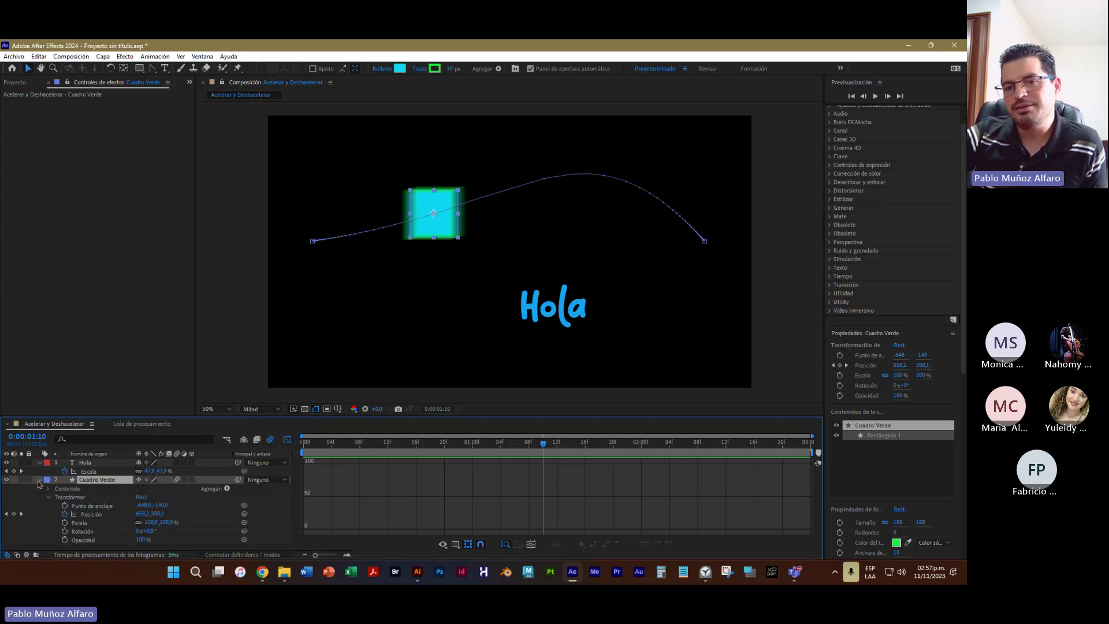
click(39, 480)
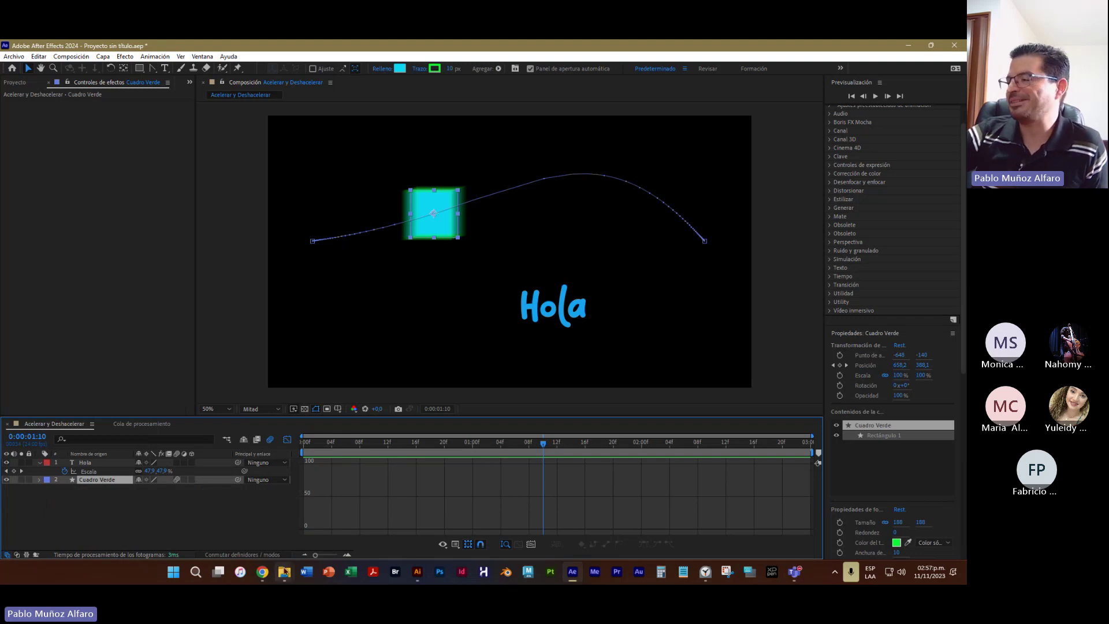
scroll(861, 423, down, 3)
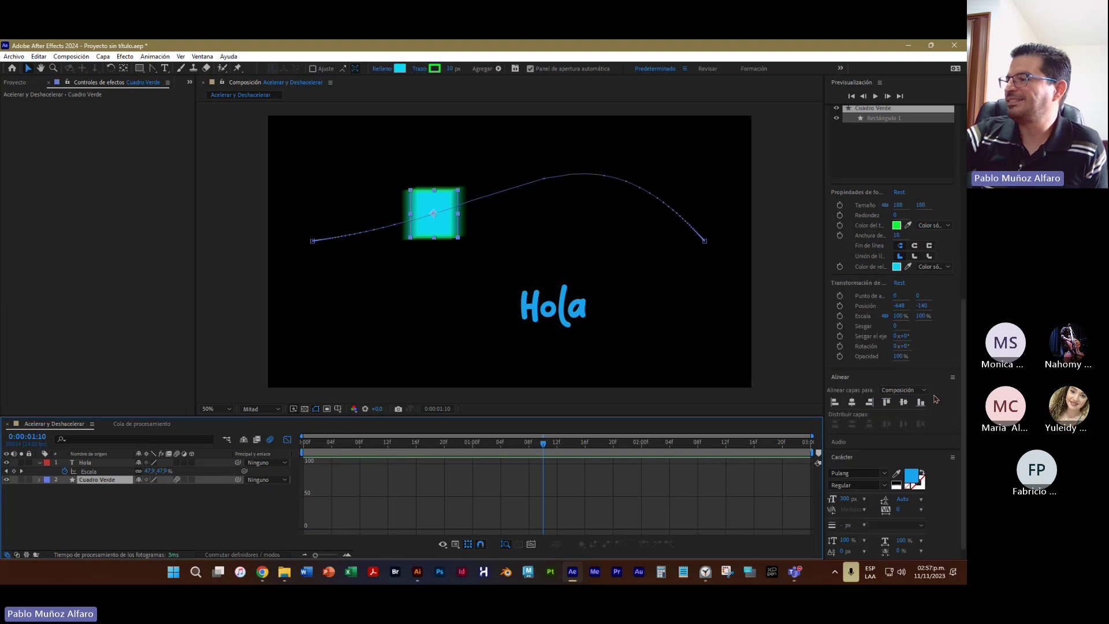
click(110, 516)
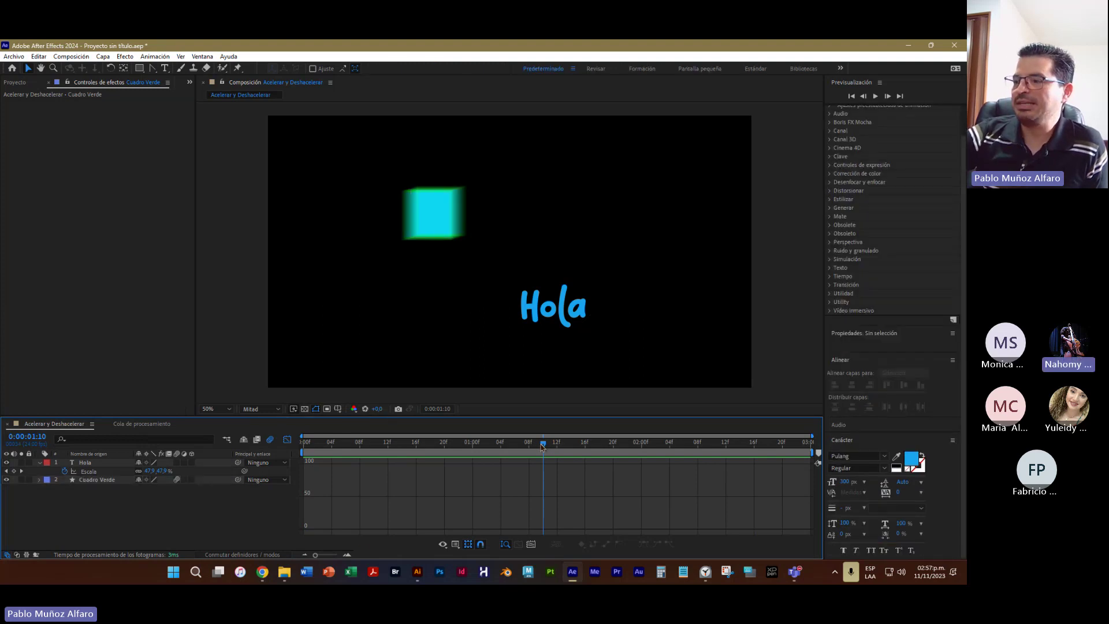
drag(542, 447, 608, 459)
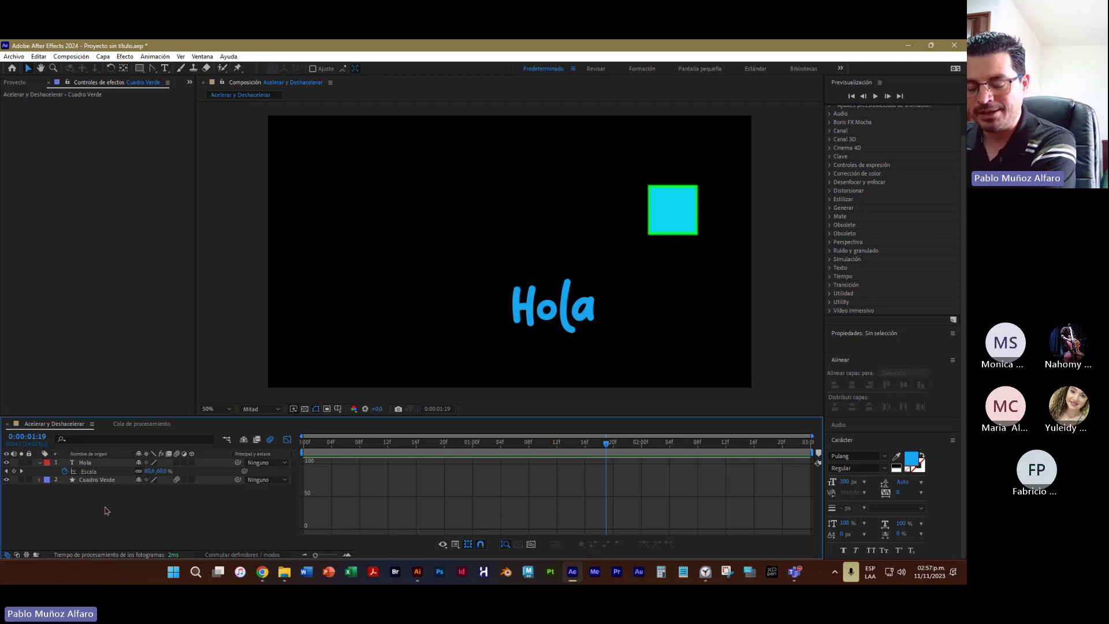
- Display the speed graph of Hola's Scale with Editar gráfico de velocidad and select both Scale keyframes
click(98, 471)
click(101, 464)
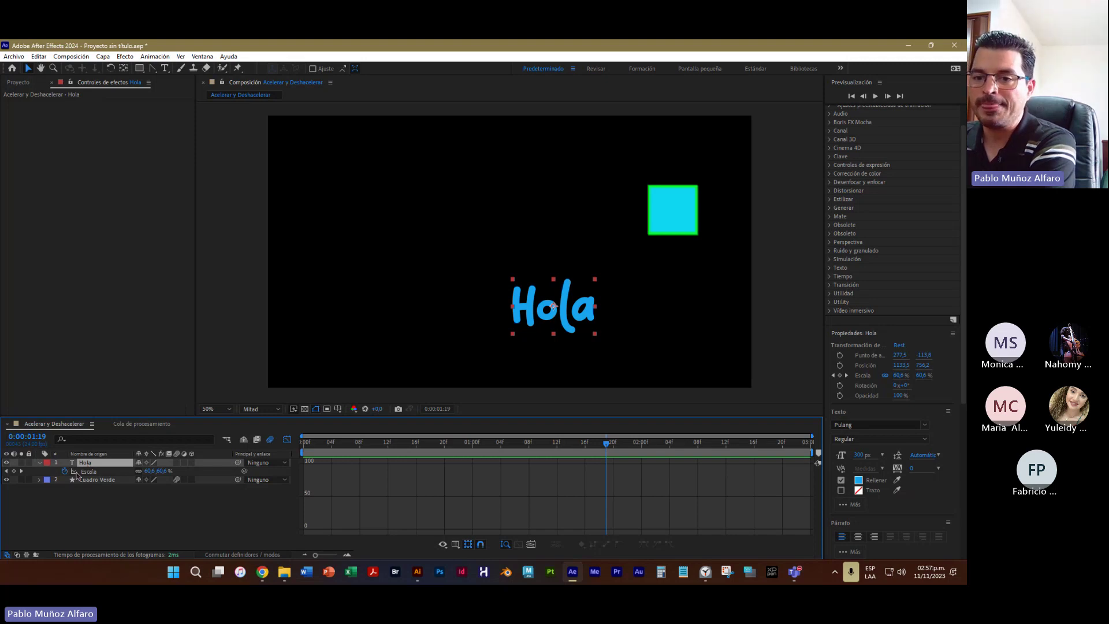
click(88, 474)
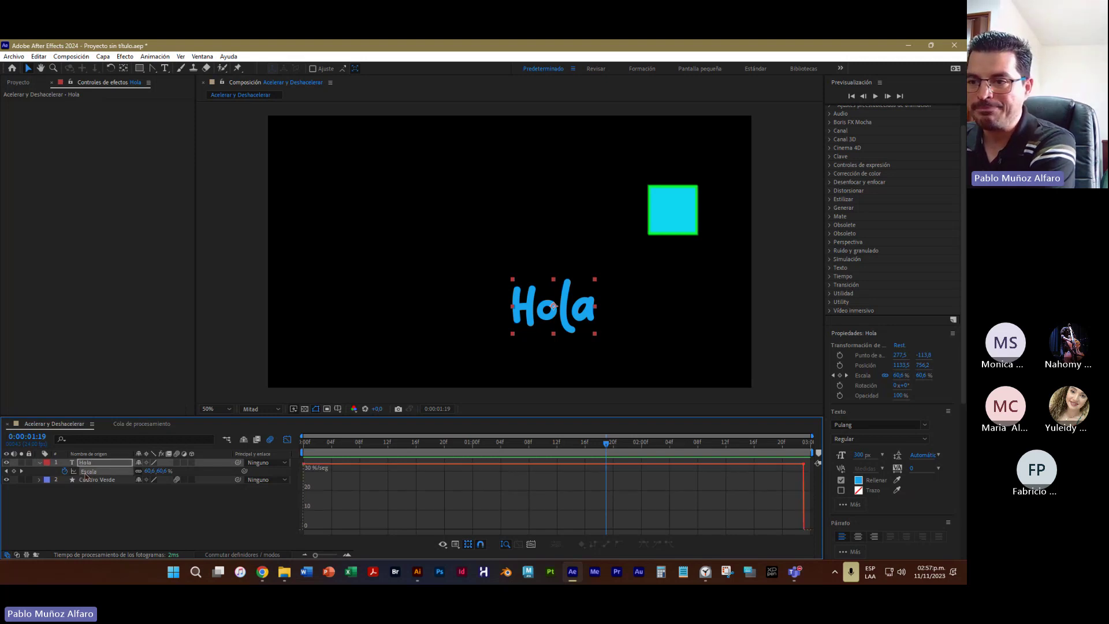
click(287, 440)
click(287, 440)
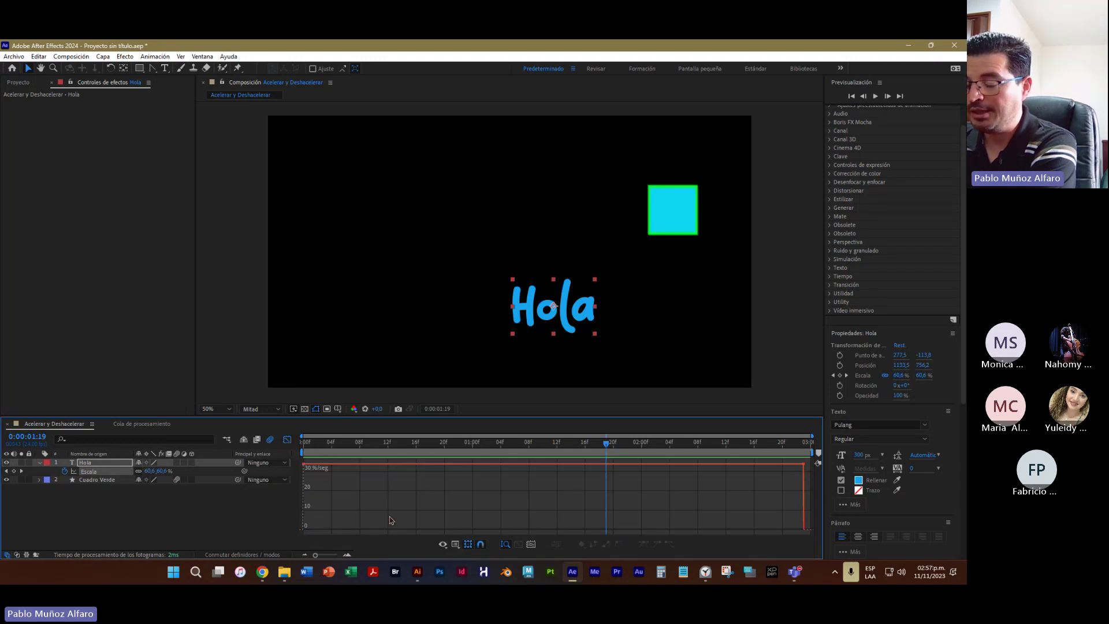
right_click(486, 504)
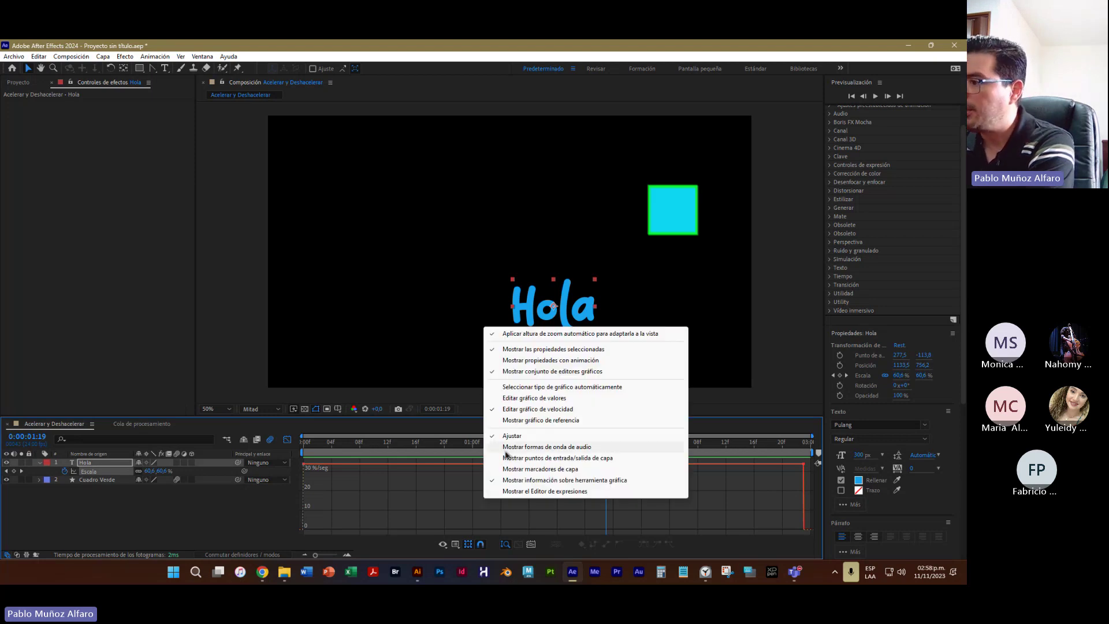
click(509, 409)
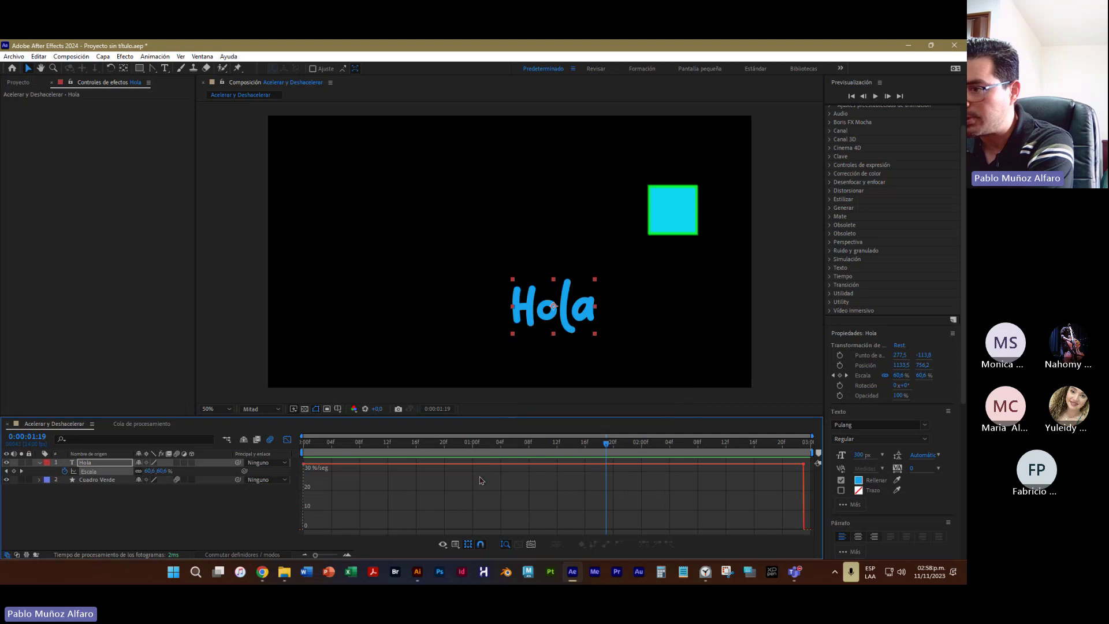
click(95, 472)
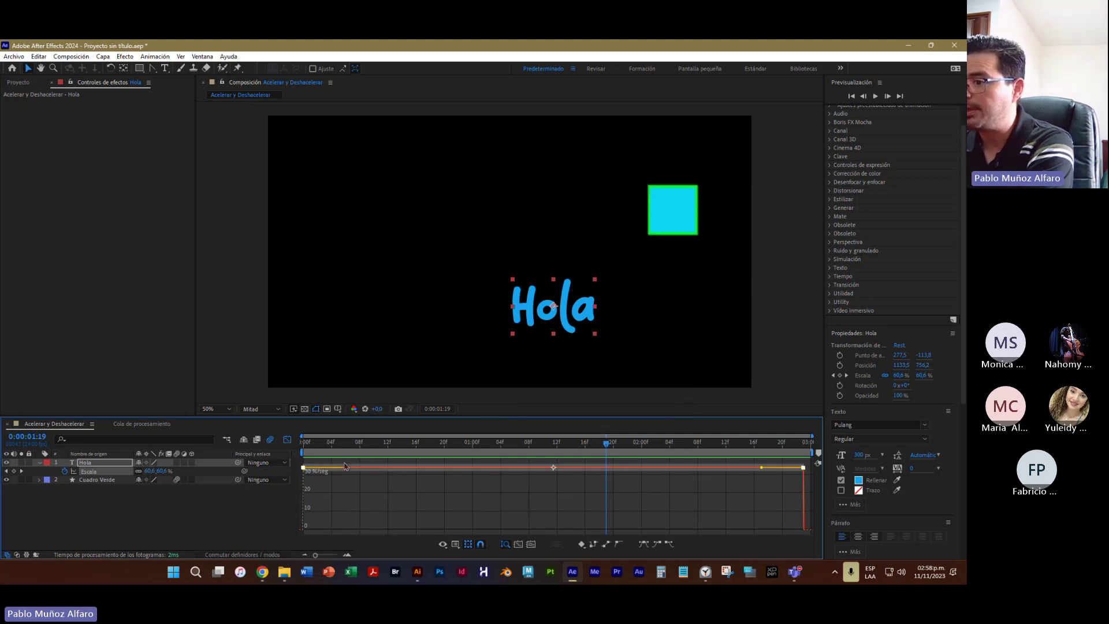
- Ease Hola's Scale at both keyframes by lowering their speed to zero and lengthening the influence handles, creating a peak near 0:00:01:19, and return to frame zero
drag(348, 470, 409, 512)
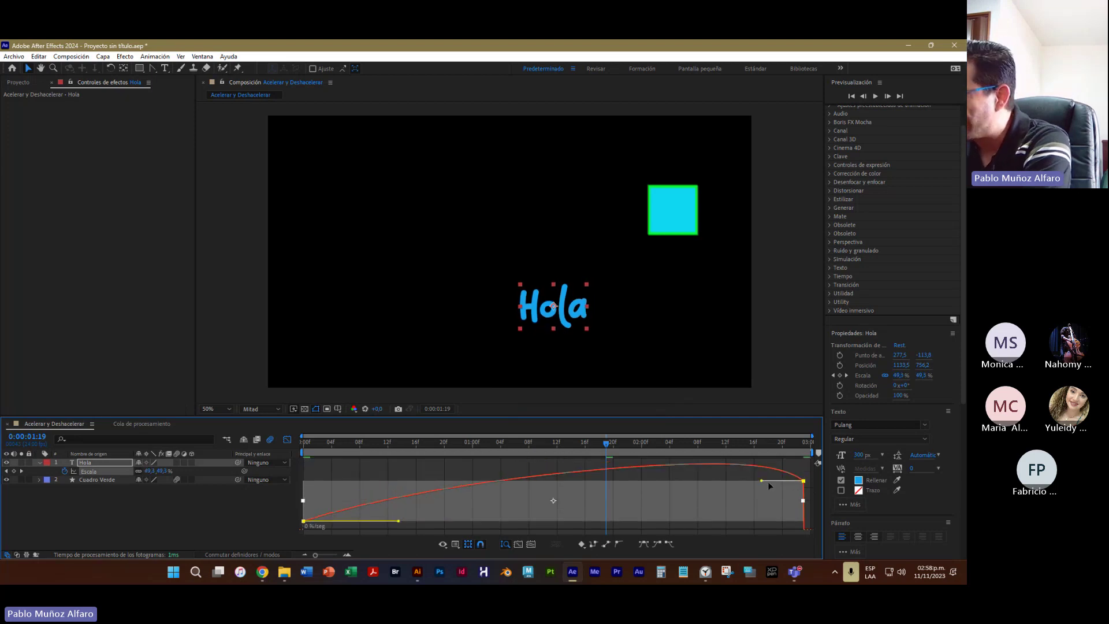
drag(761, 481, 662, 530)
drag(398, 523, 505, 538)
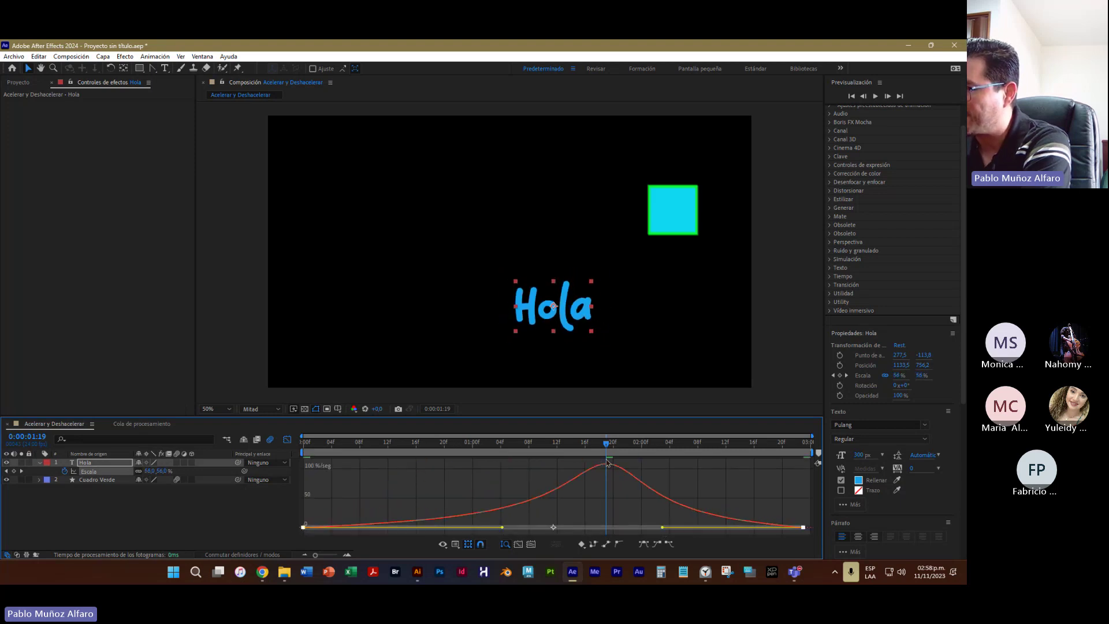
drag(607, 450, 303, 444)
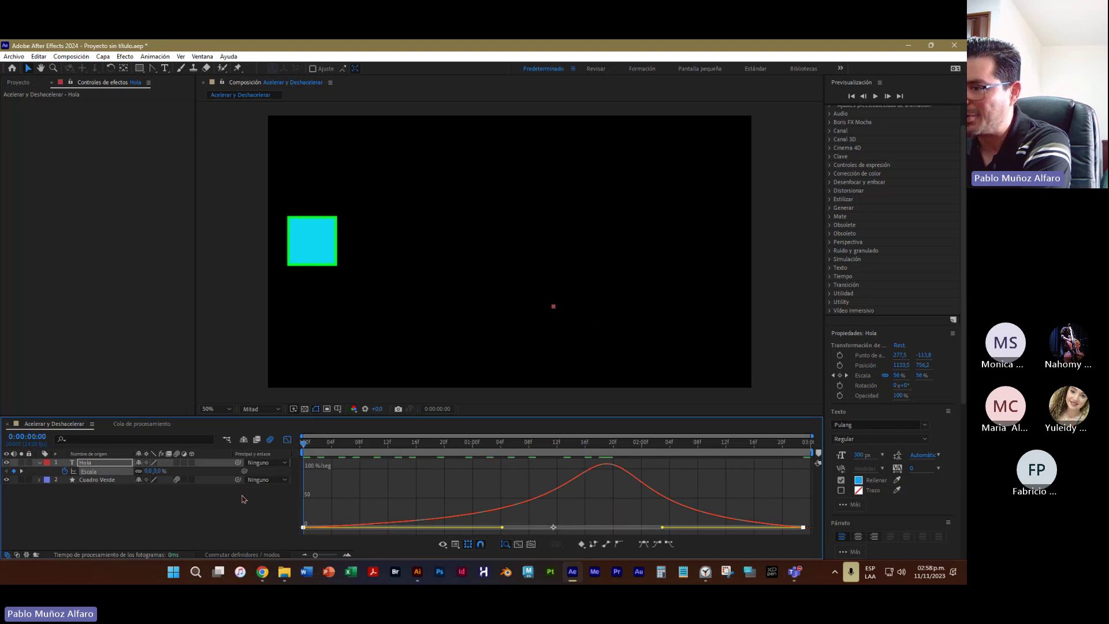
- Keep the speed graph type and extend the first Scale keyframe's influence handle slightly, to about 0:00:01:06
right_click(385, 495)
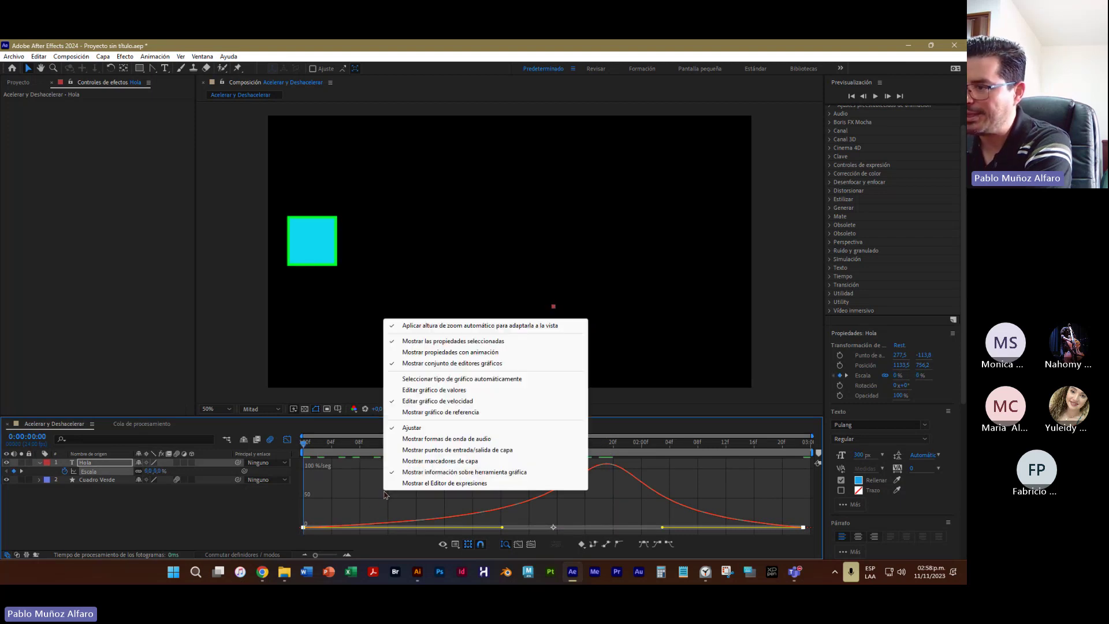
click(456, 406)
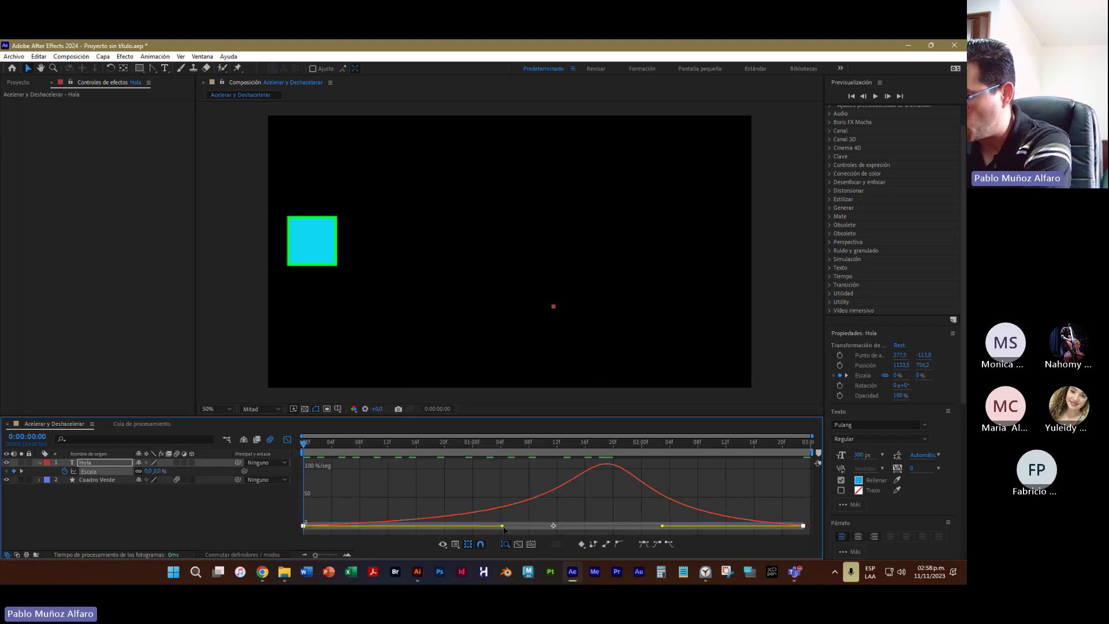
drag(503, 526, 517, 529)
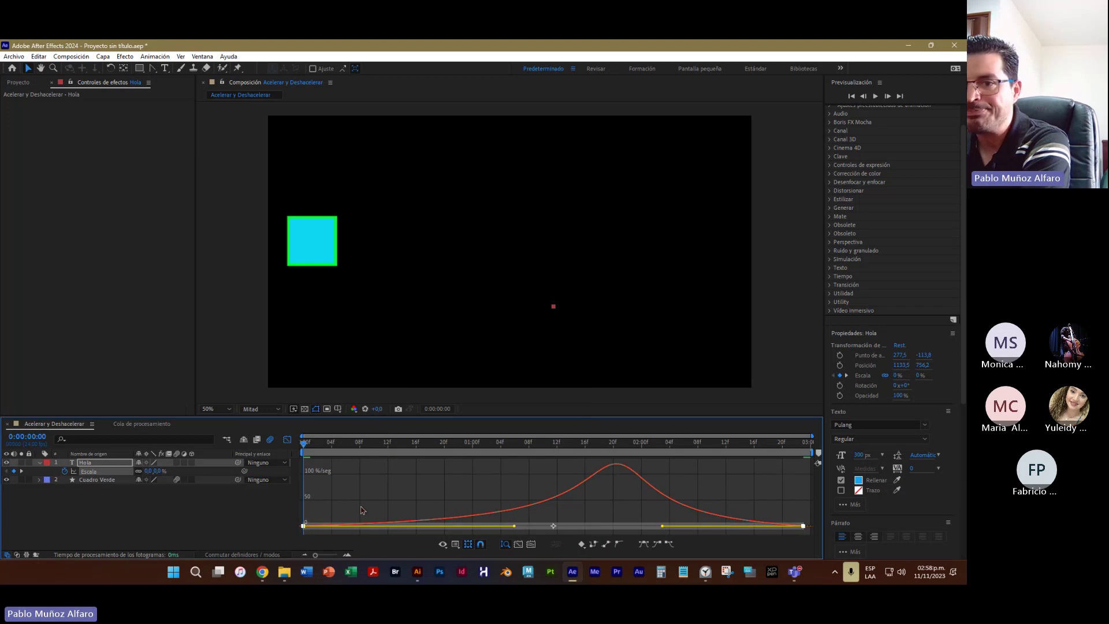
- Compare the Cuadro Verde position speed graph with the Scale speed graph of Hola
click(102, 481)
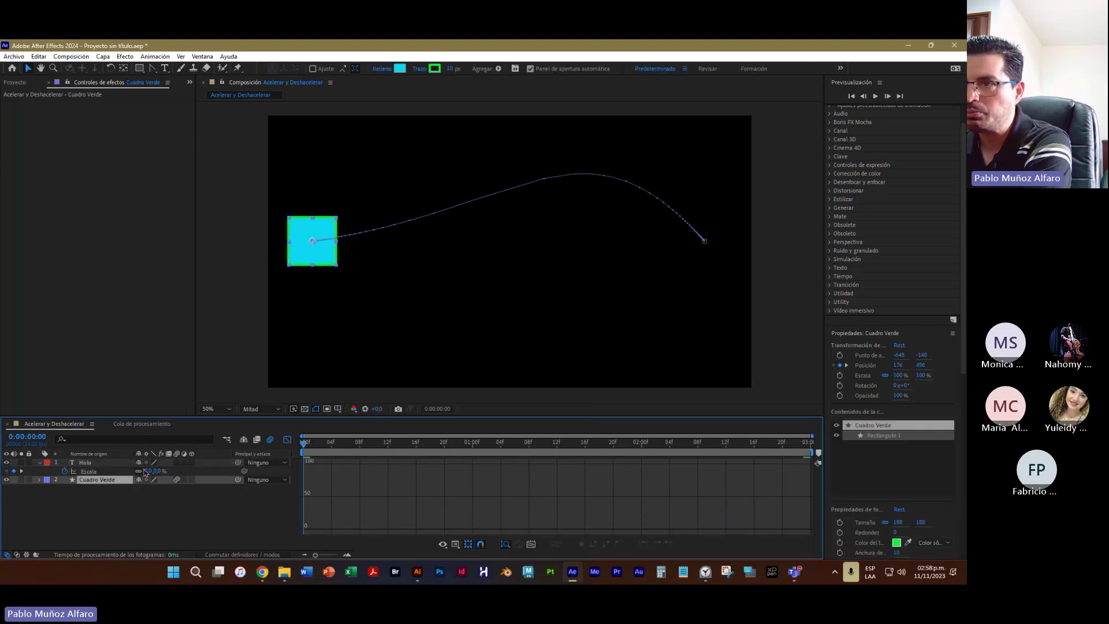
click(319, 238)
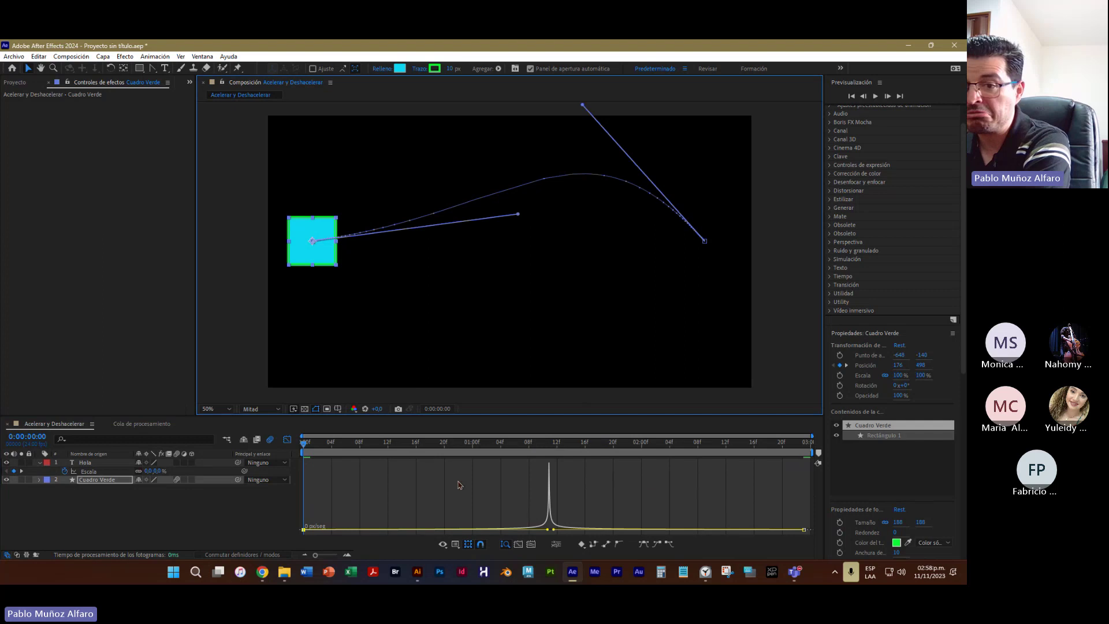
click(91, 463)
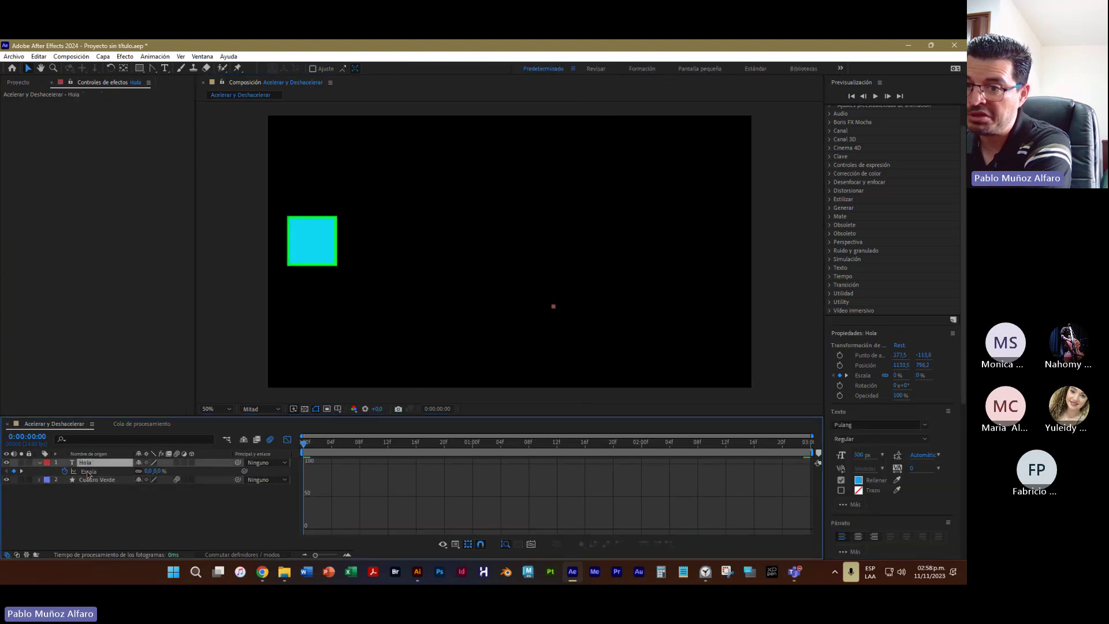
click(88, 474)
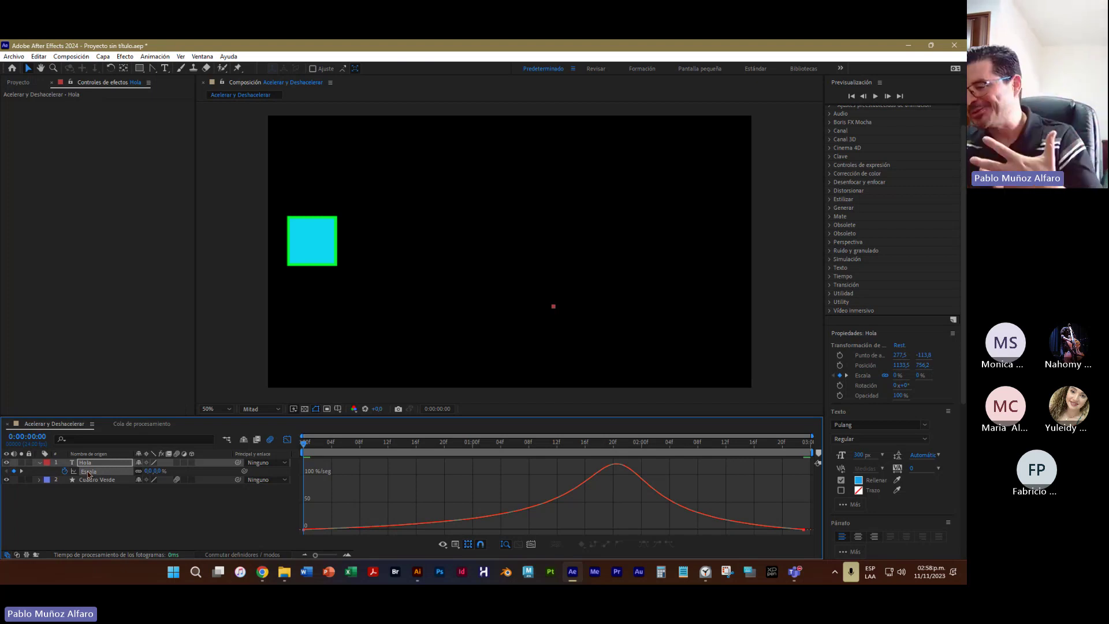
click(93, 480)
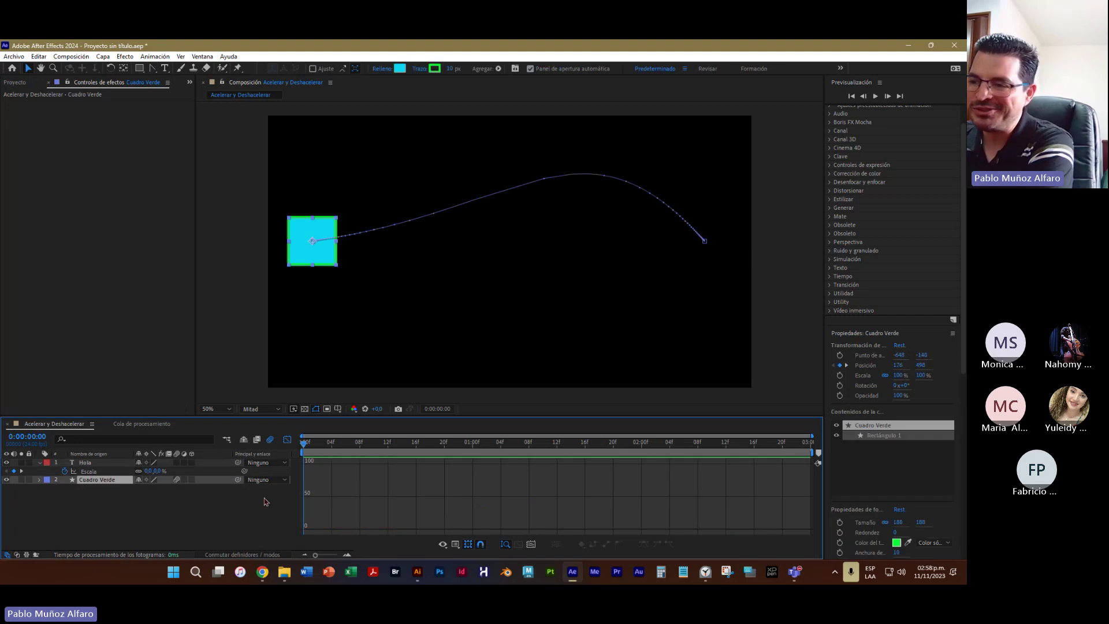
click(307, 259)
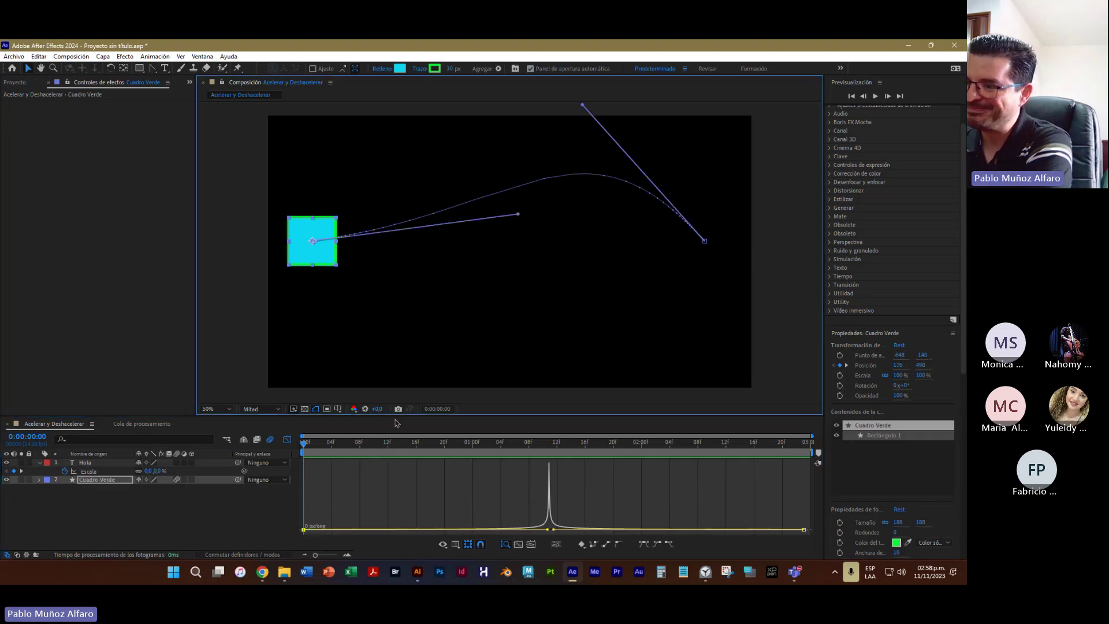
click(91, 464)
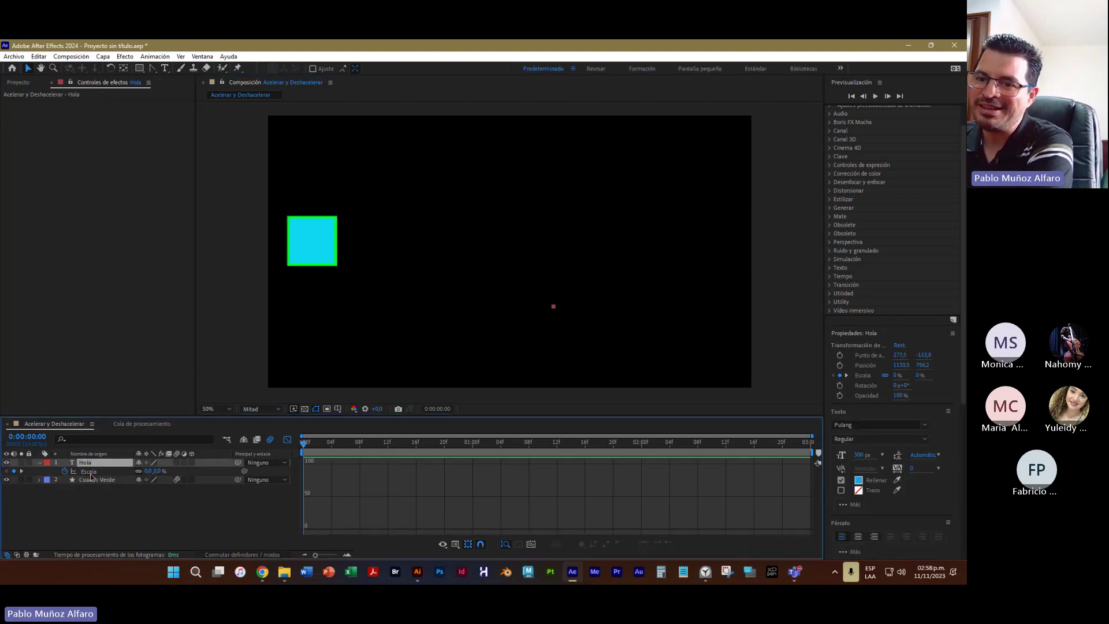
click(90, 472)
mouse_move(452, 525)
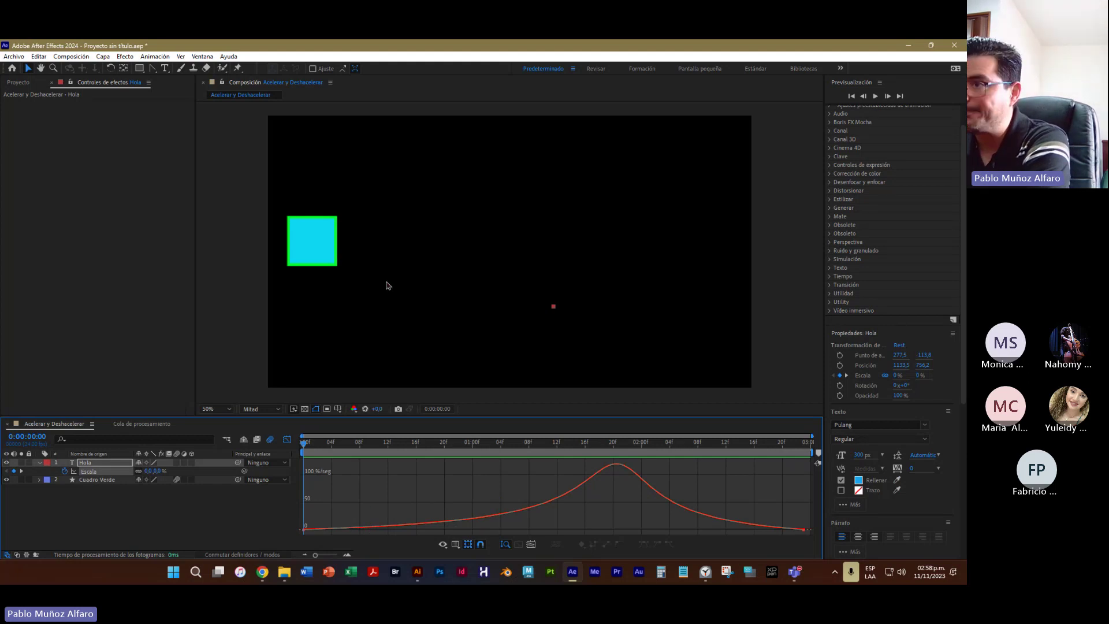
- Extend the first Scale keyframe's influence to about 0:00:01:12 and shorten the last one's to about 0:00:02:09, shifting the speed peak later
click(103, 474)
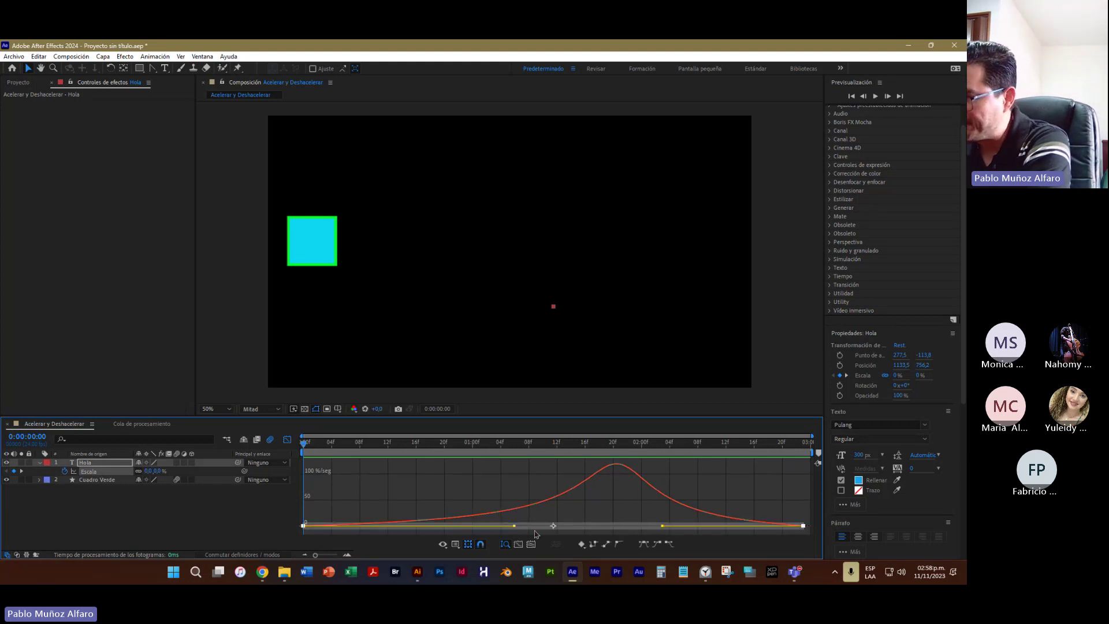
drag(514, 527, 586, 536)
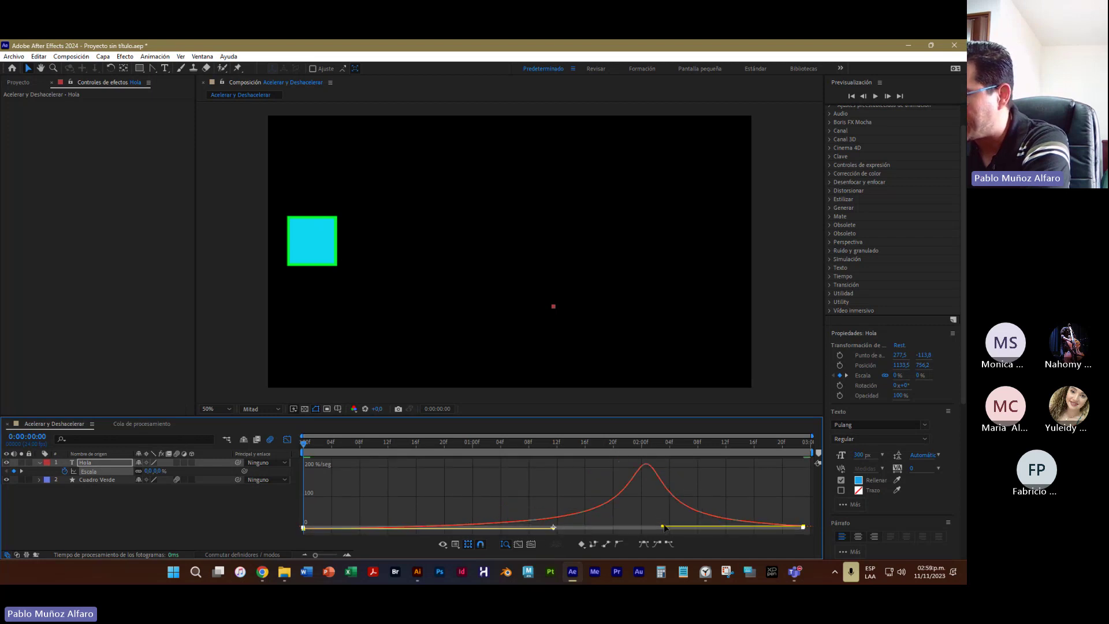
drag(664, 527, 701, 524)
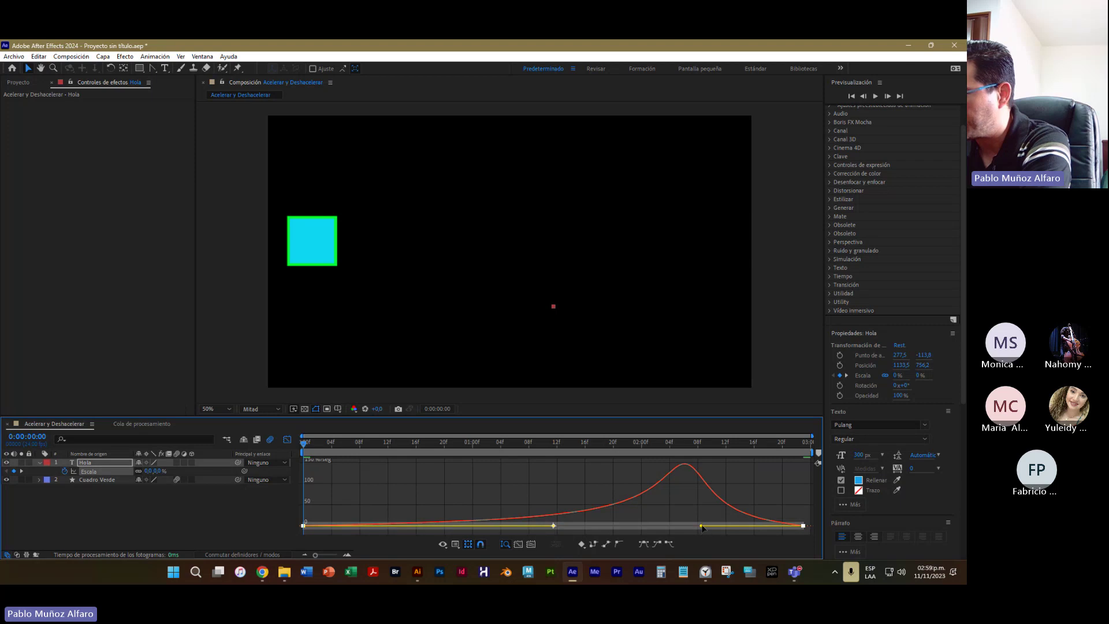
- Shorten the last Scale keyframe's influence on Hola to about 0:00:02:11 and preview the animation
drag(702, 528, 721, 534)
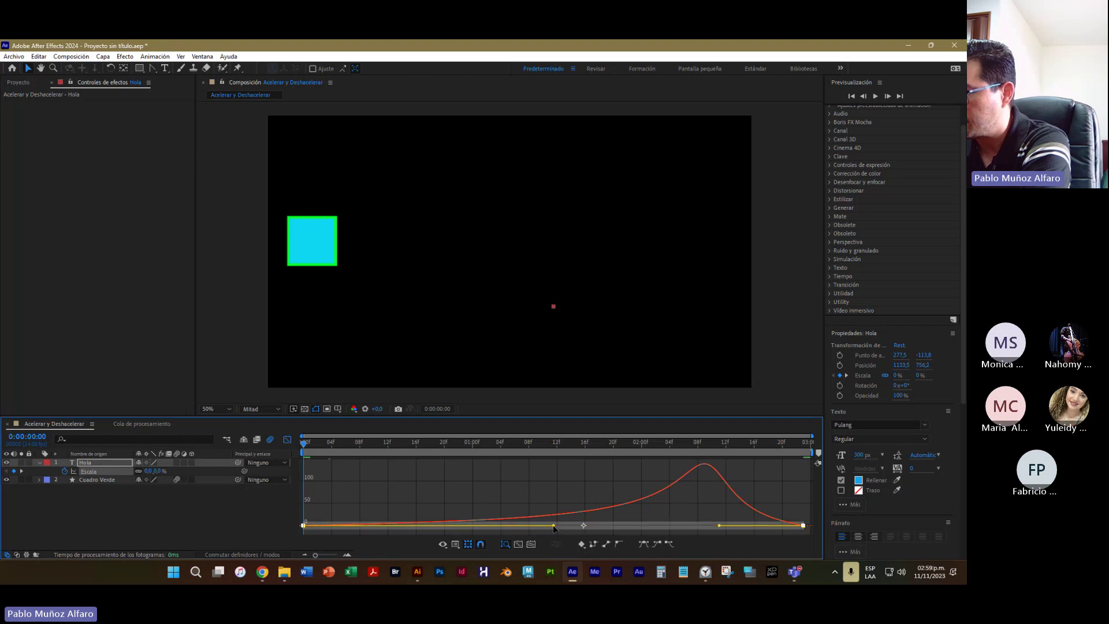
drag(554, 527, 627, 525)
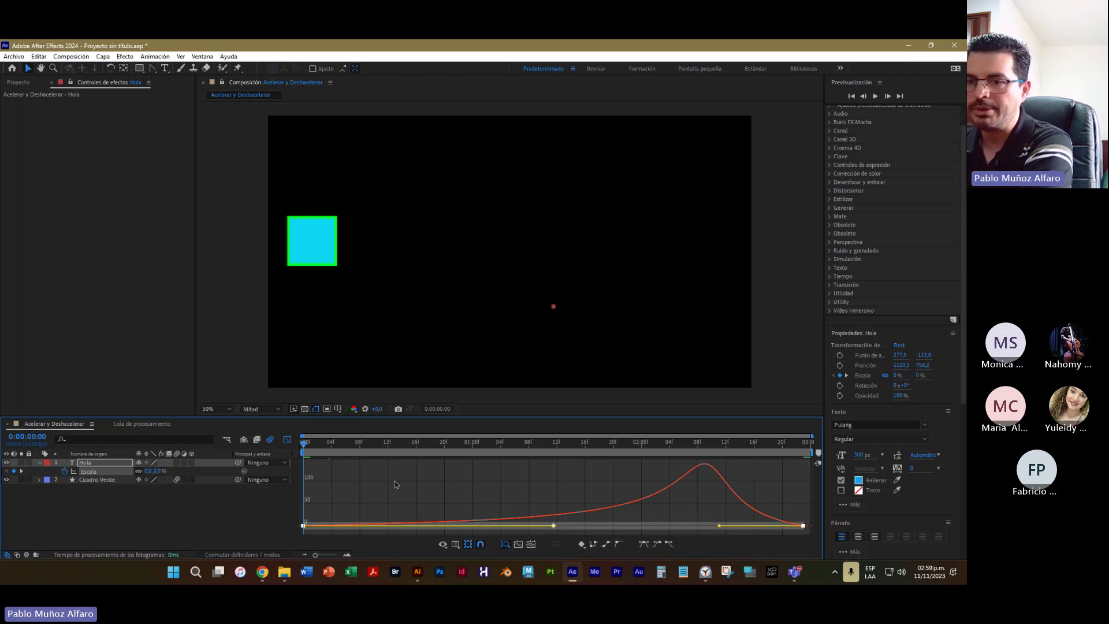
click(212, 505)
key(space)
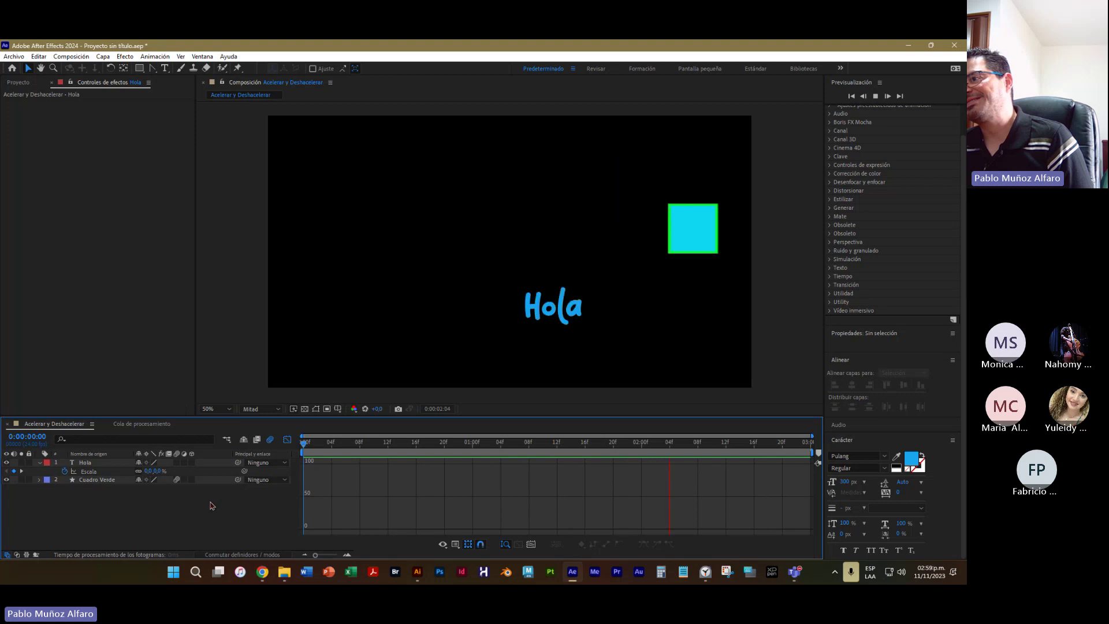
key(space)
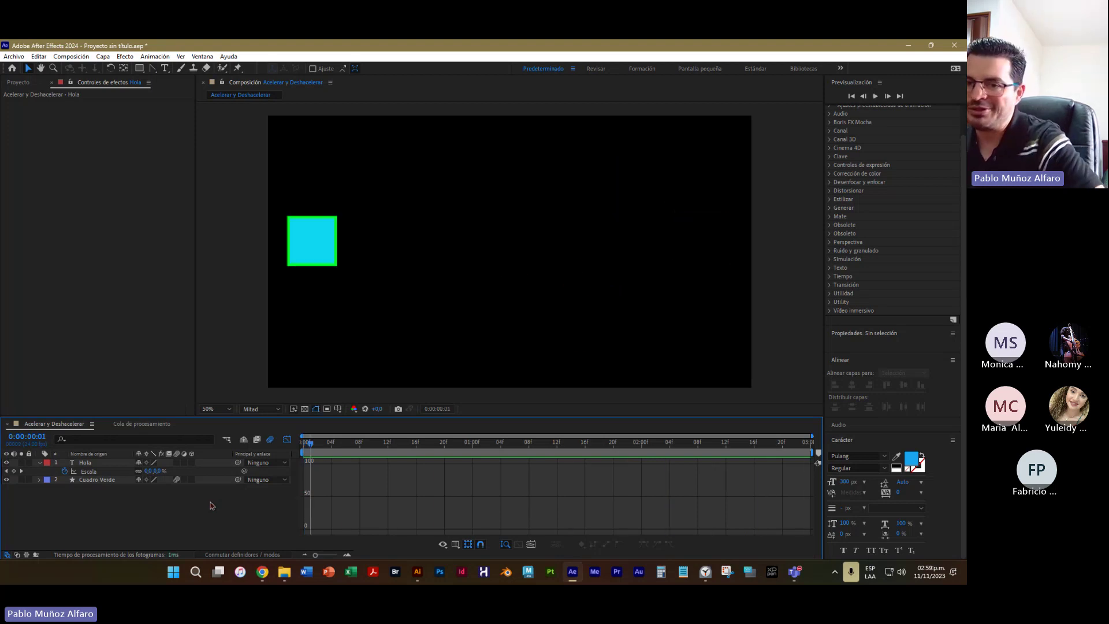
- Move Hola's Scale speed peak near the start with influences reaching about 0:00:00:05 and 0:00:01:12, and raise the starting speed above zero
click(106, 471)
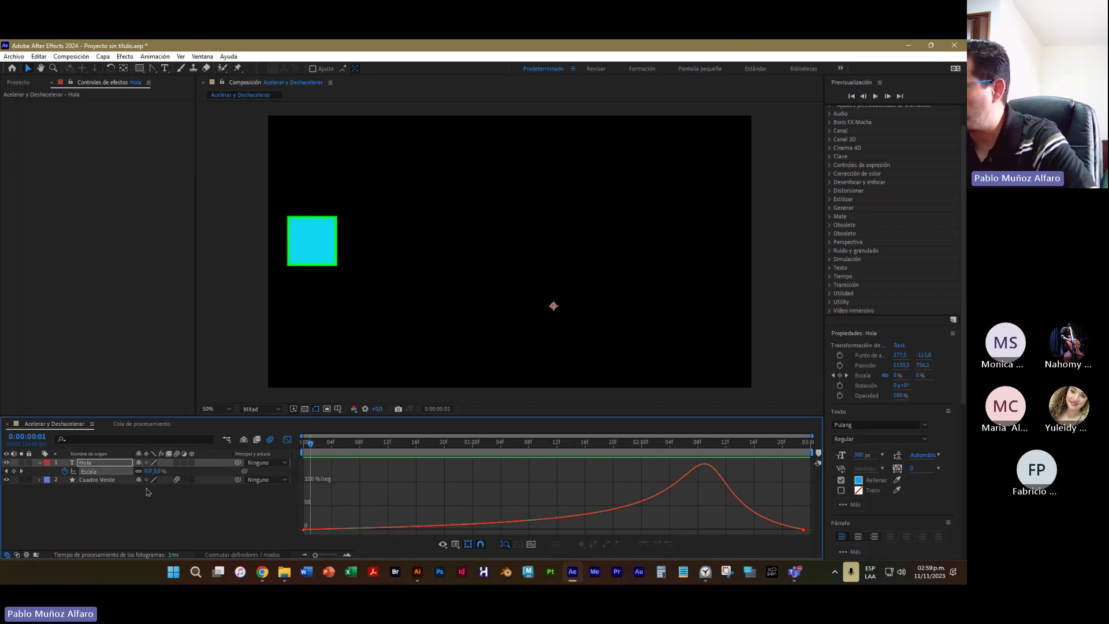
click(630, 508)
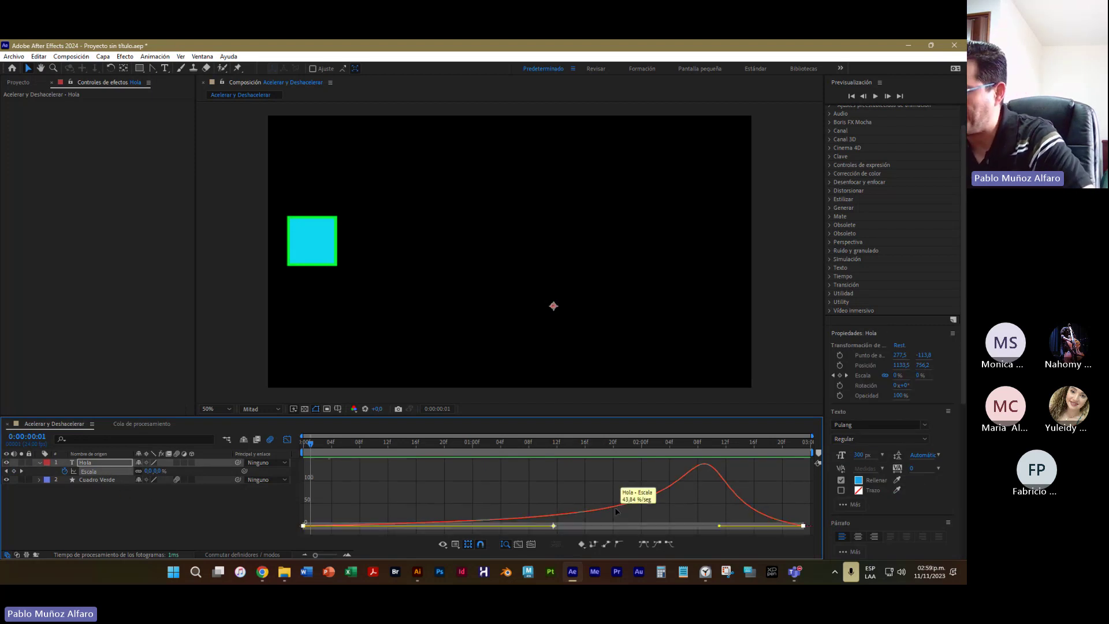
click(553, 526)
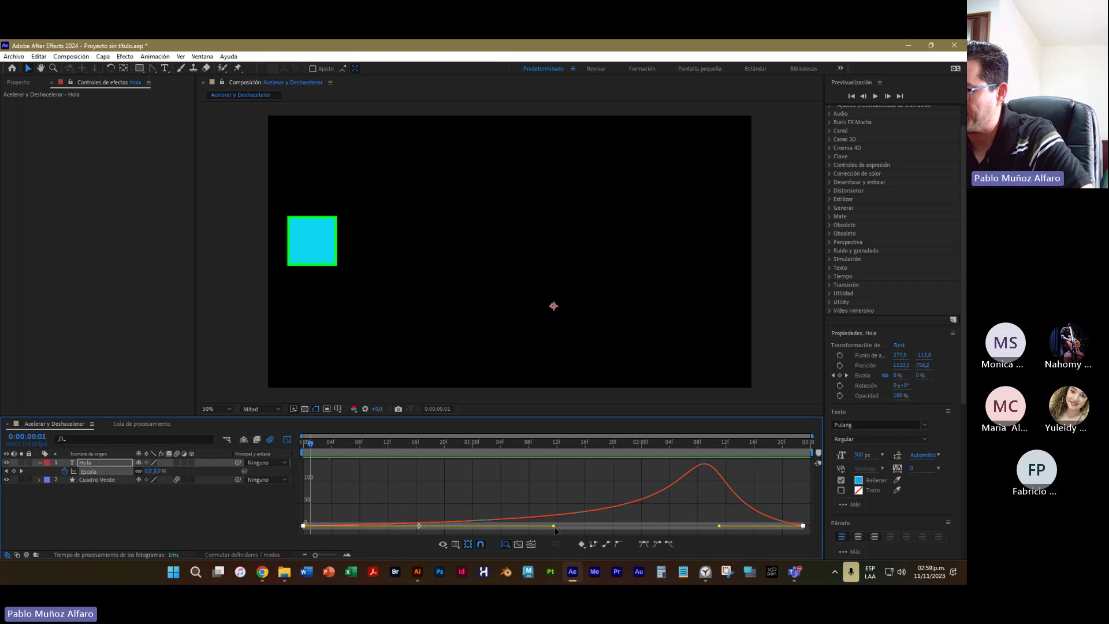
drag(553, 526, 347, 519)
drag(719, 519, 552, 527)
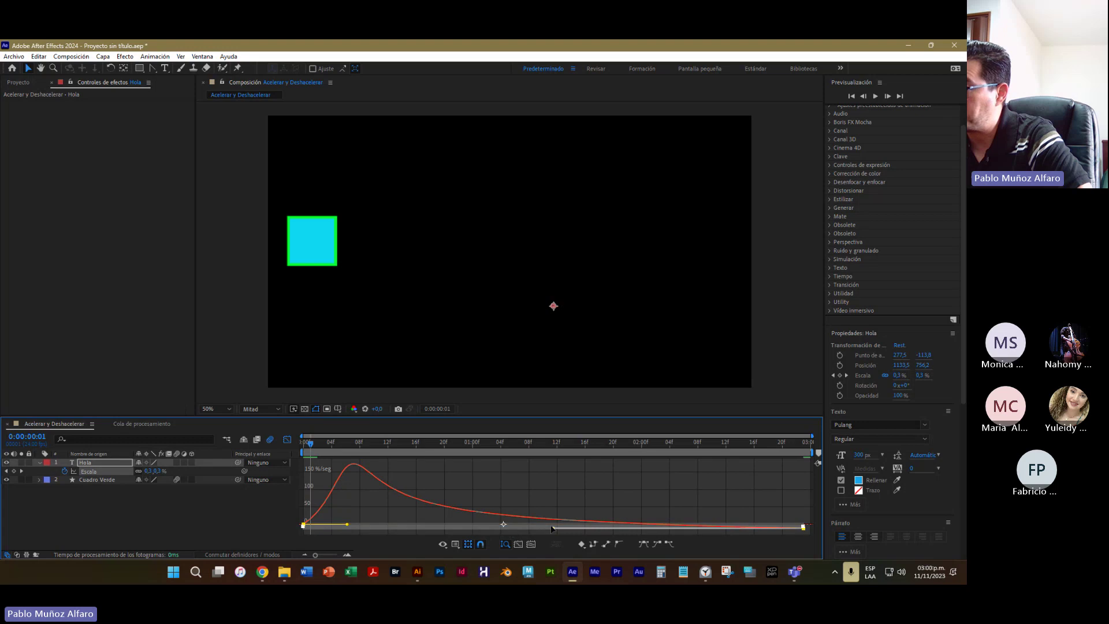
drag(554, 526, 339, 523)
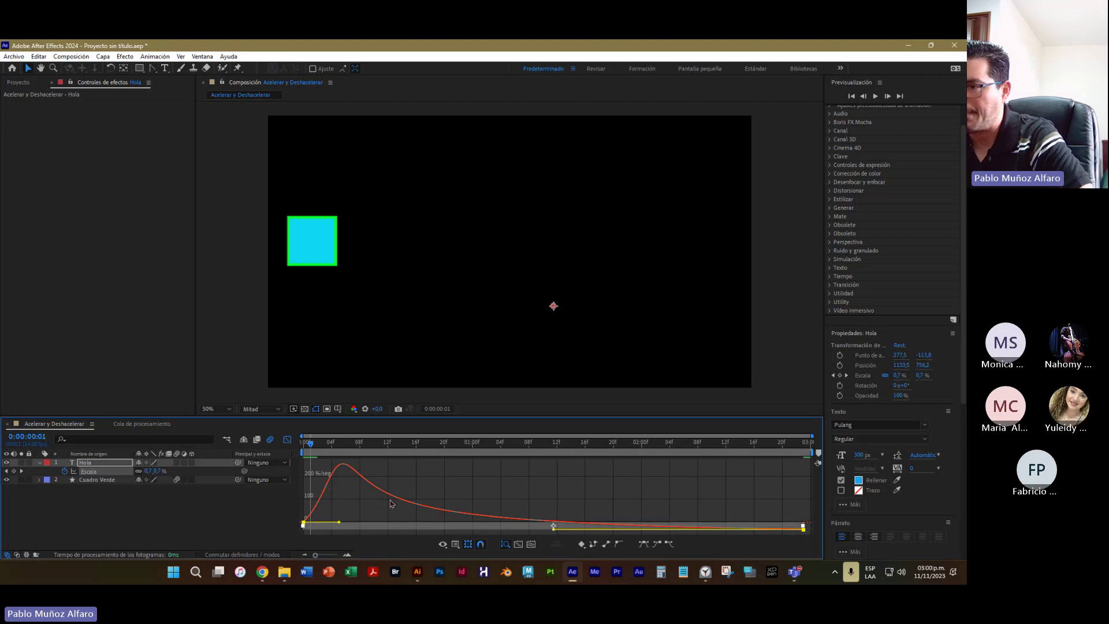
drag(339, 523, 336, 509)
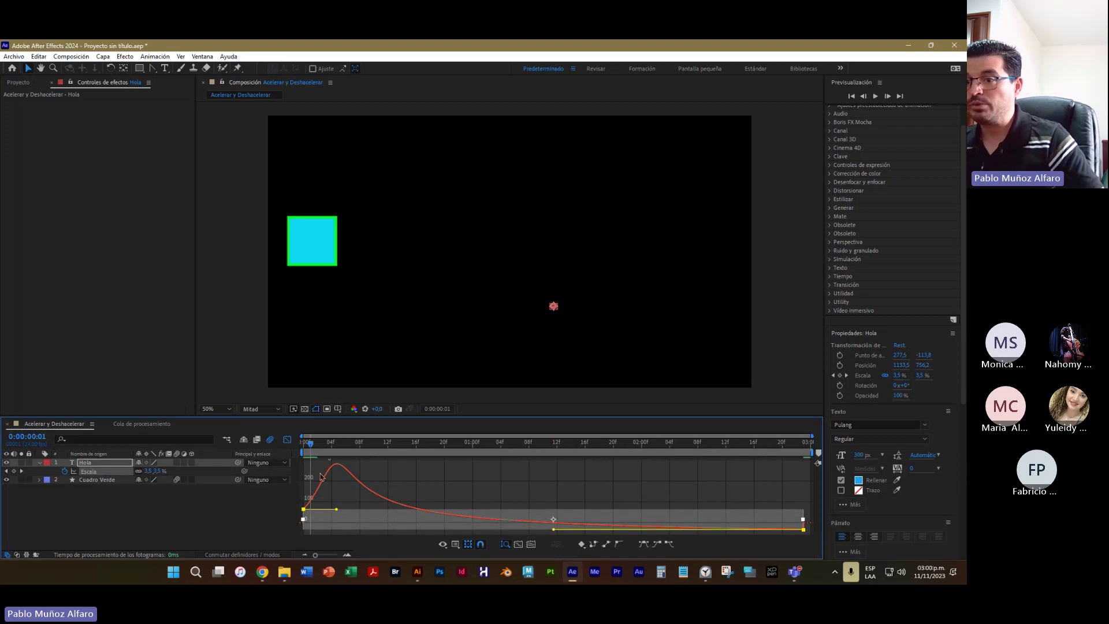
- Preview the fast-starting Hola scale animation from frame zero
drag(311, 443, 296, 448)
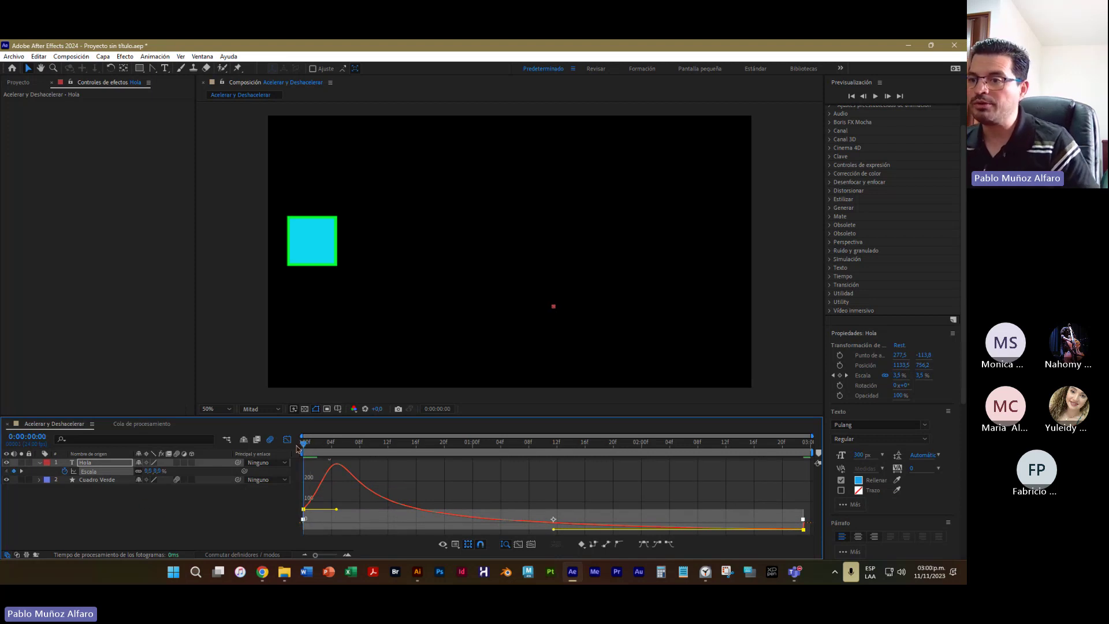
click(208, 522)
key(space)
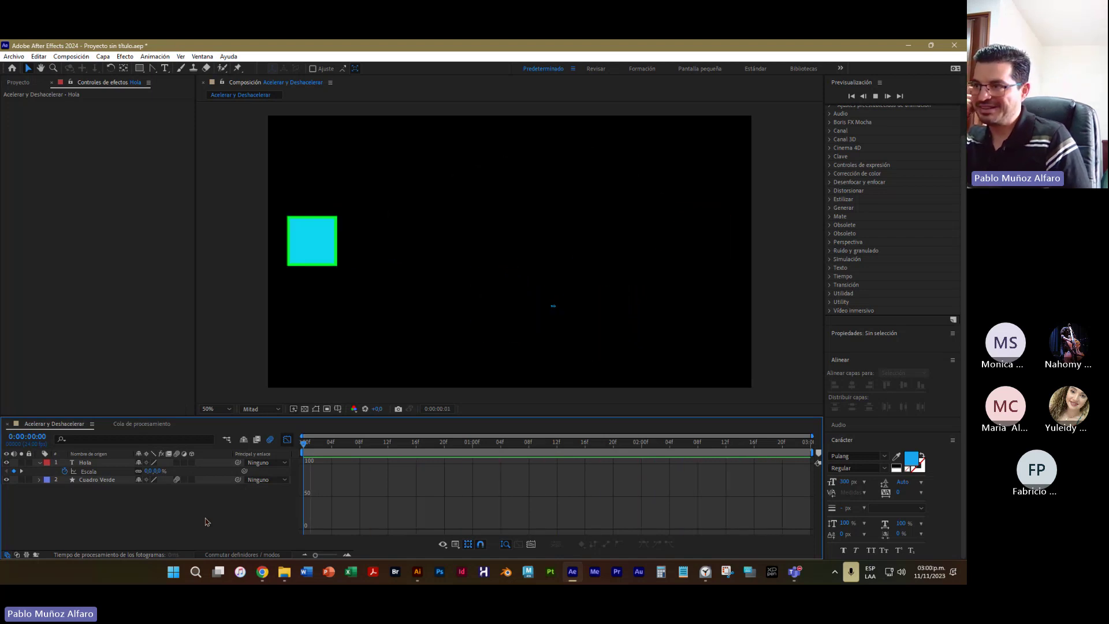
key(space)
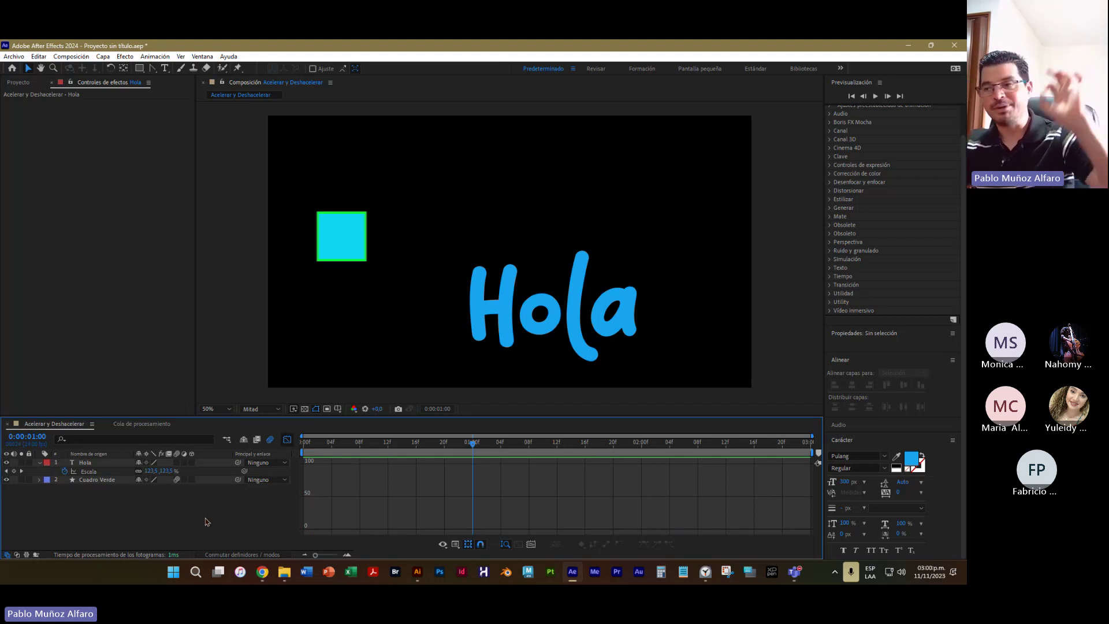
- Give Hola's Scale zero end speeds and influences reaching about 0:00:01:09 and 0:00:01:14 for a sharp central peak, and preview it from frame zero
click(91, 472)
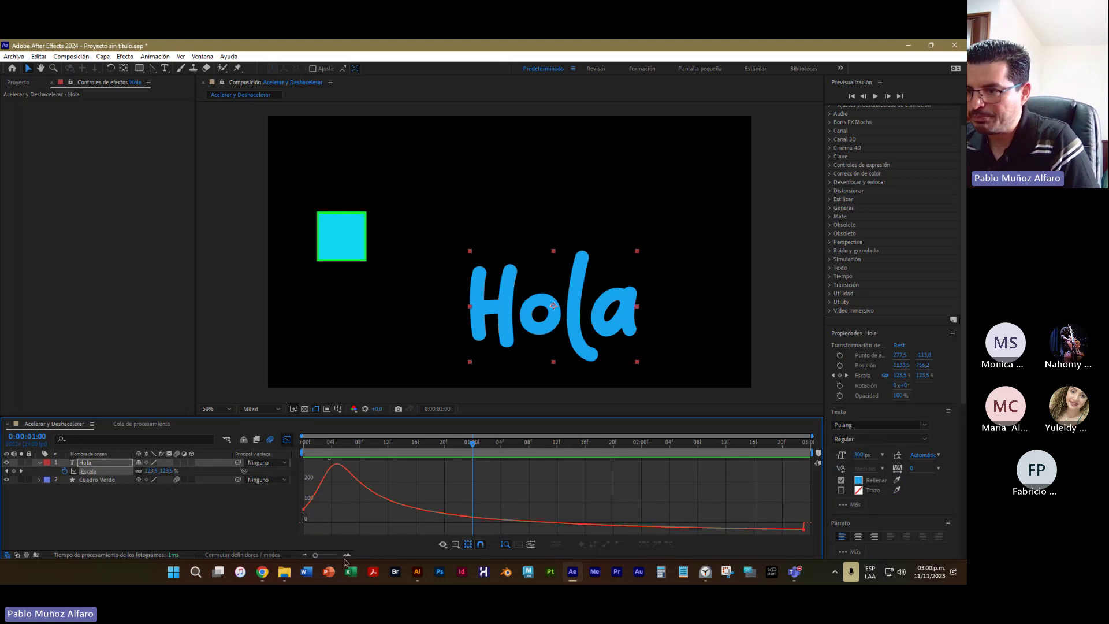
click(404, 507)
drag(336, 512, 538, 521)
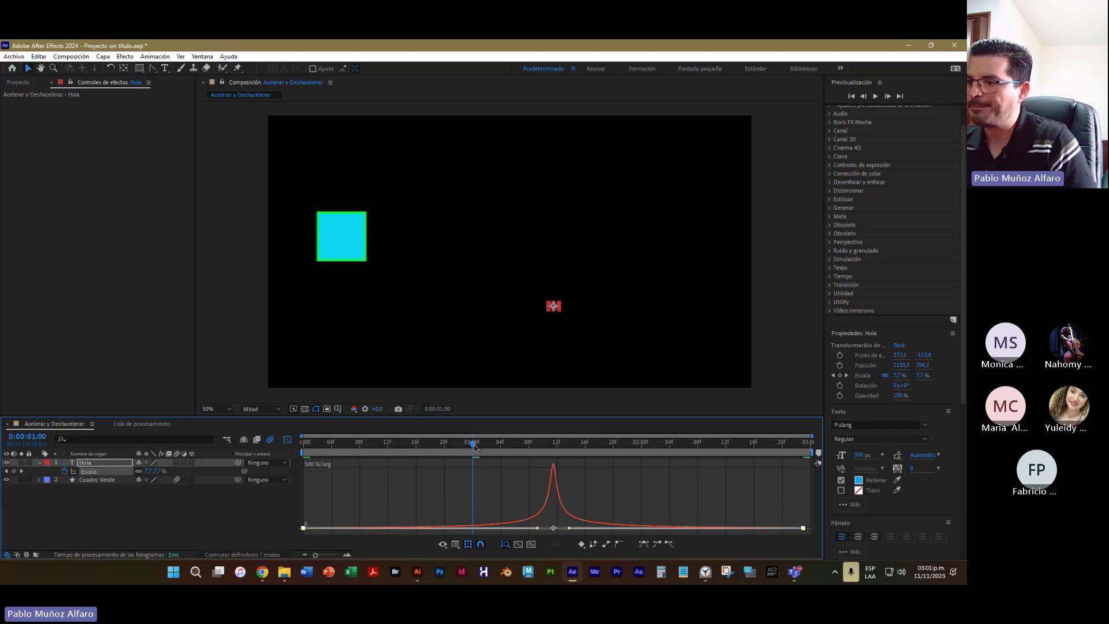
drag(473, 444, 230, 459)
click(161, 516)
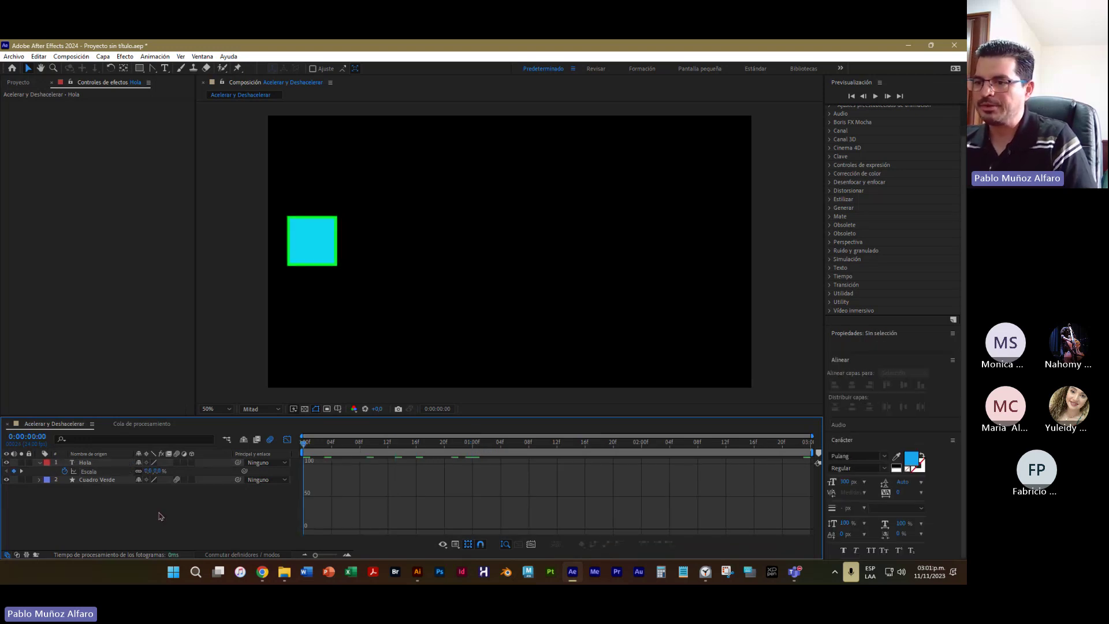
key(space)
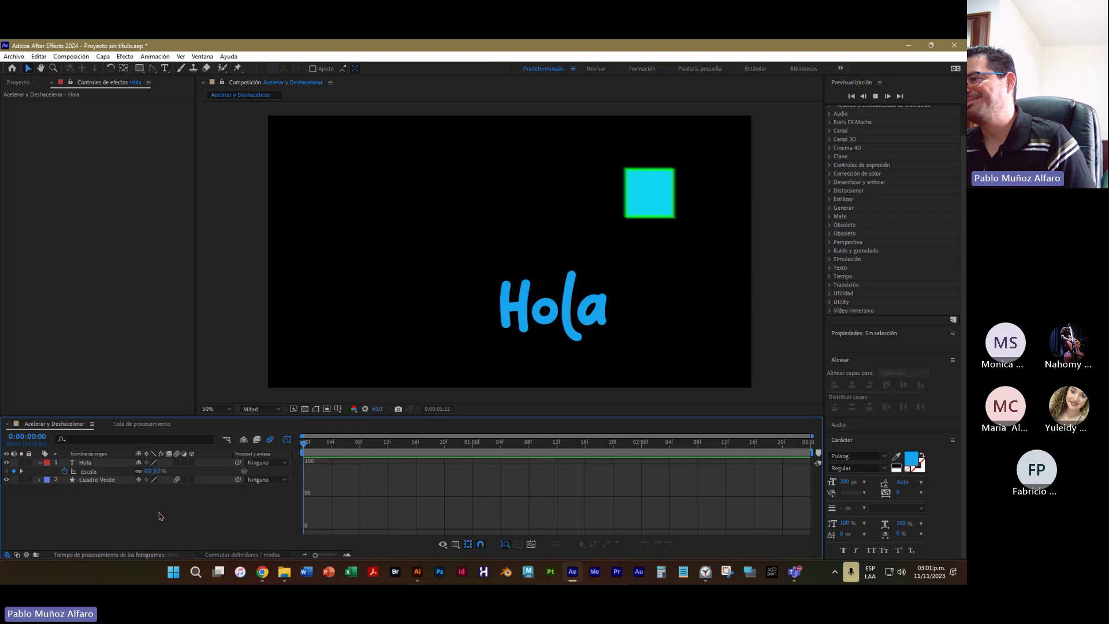
key(space)
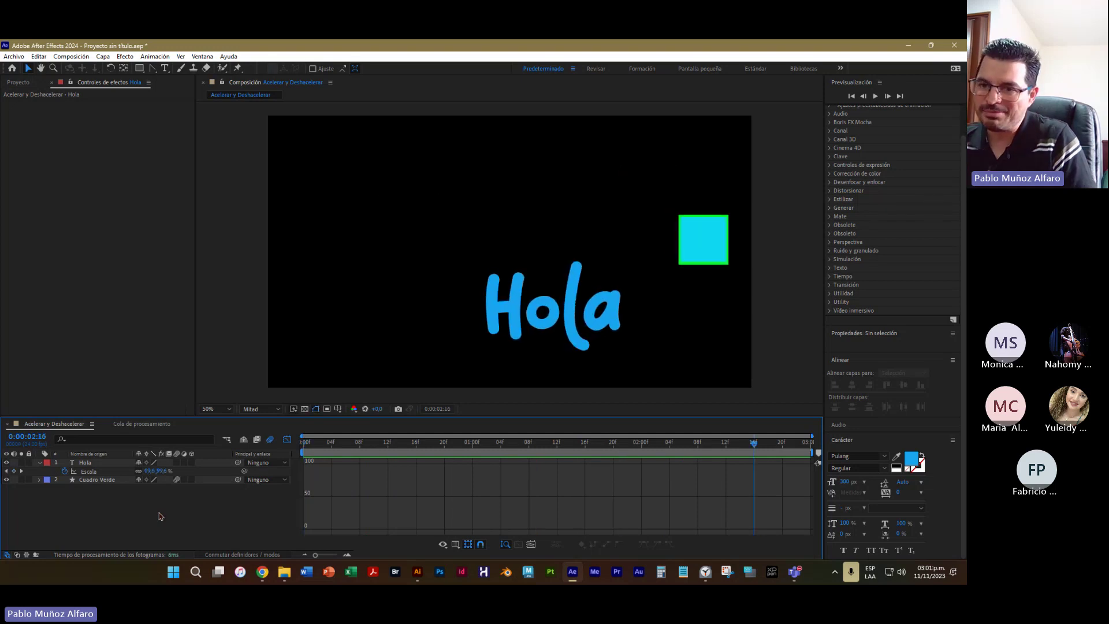
- Enable motion blur on the Hola layer and return to frame zero
click(162, 464)
click(177, 462)
click(202, 541)
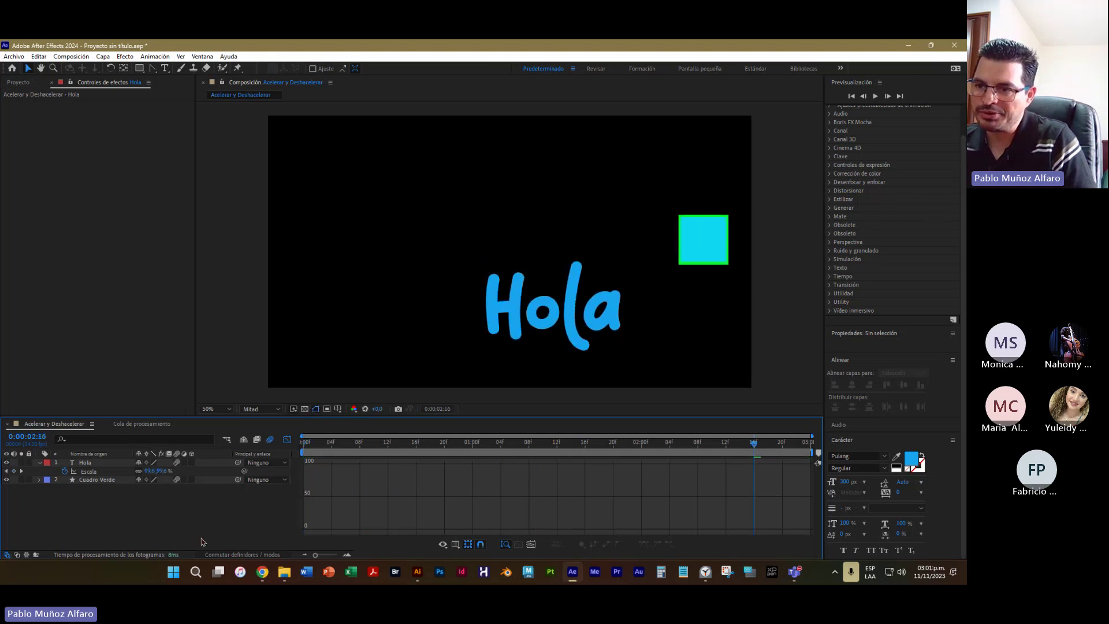
drag(754, 444, 683, 444)
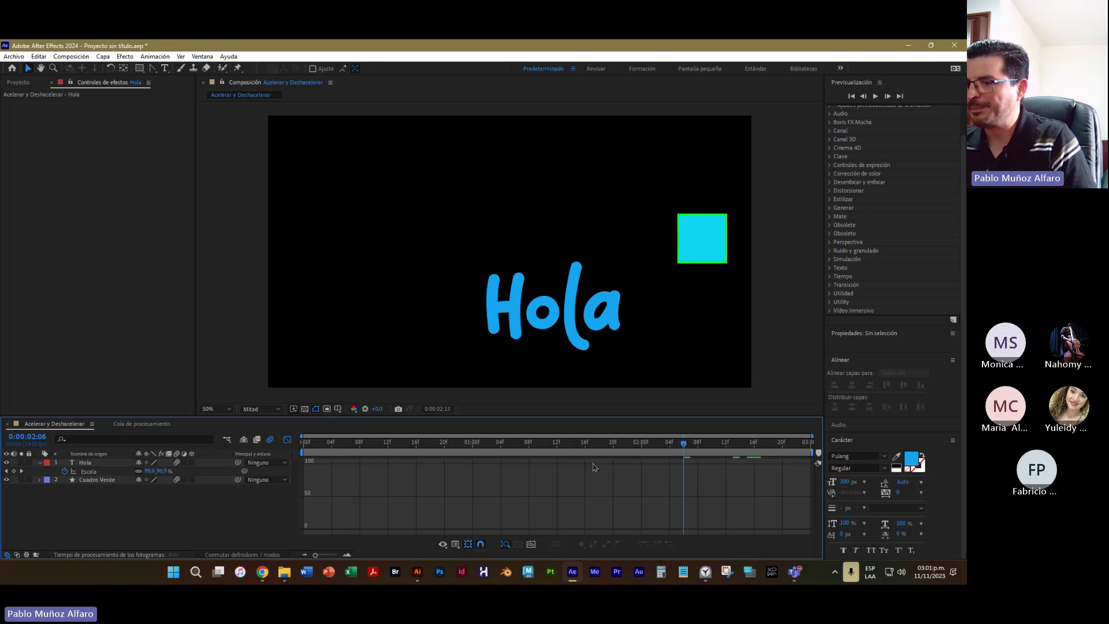
key(Home)
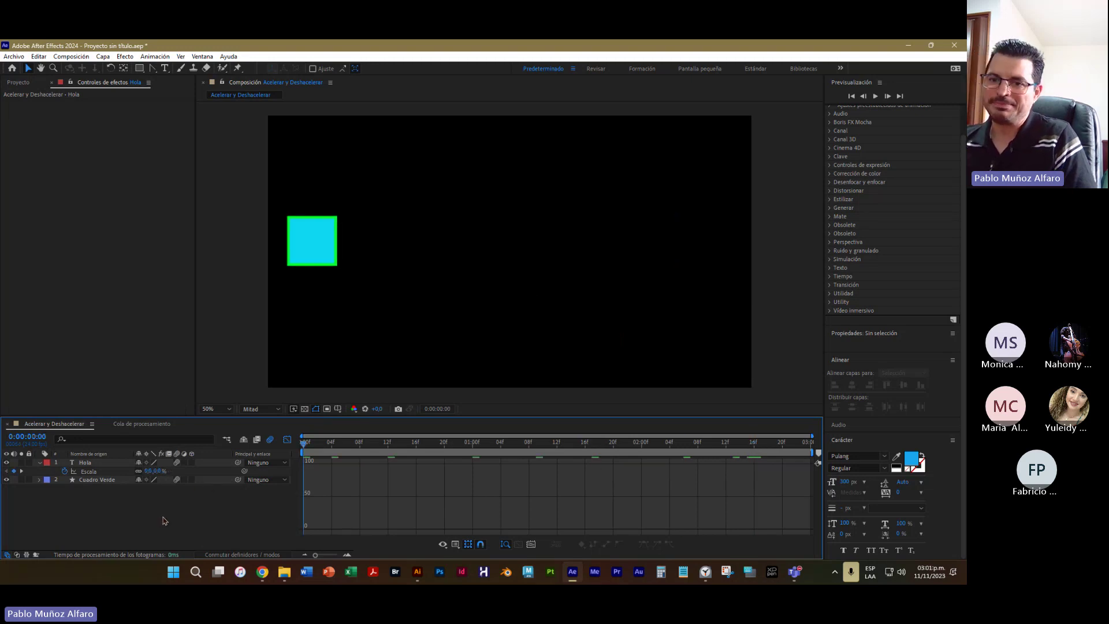
- Collapse Hola's properties and preview both layers' animation with motion blur
click(40, 462)
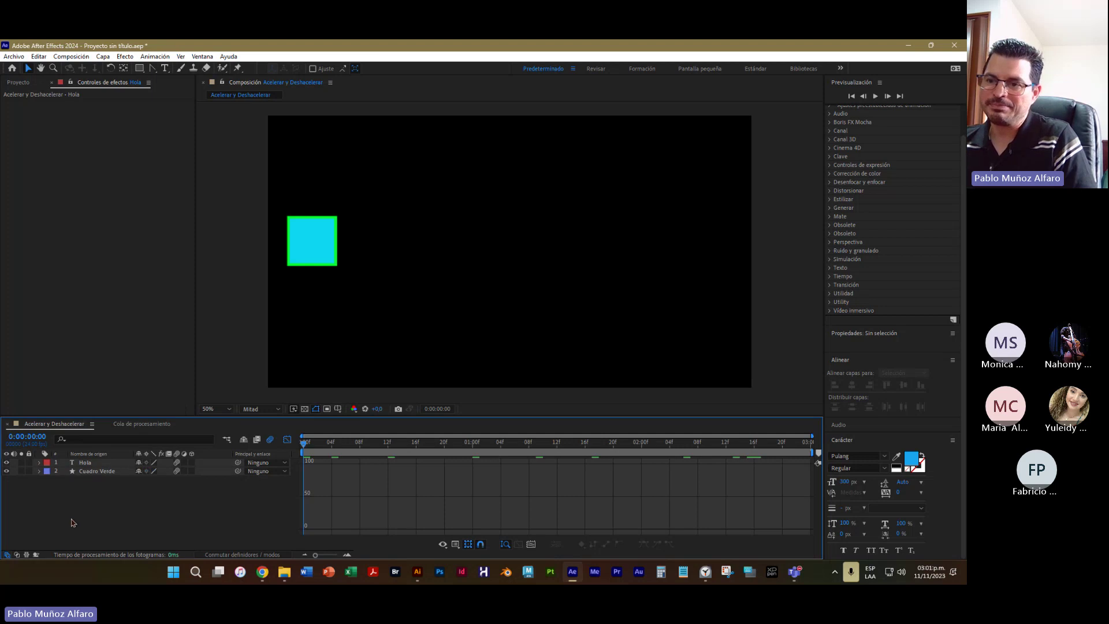
key(space)
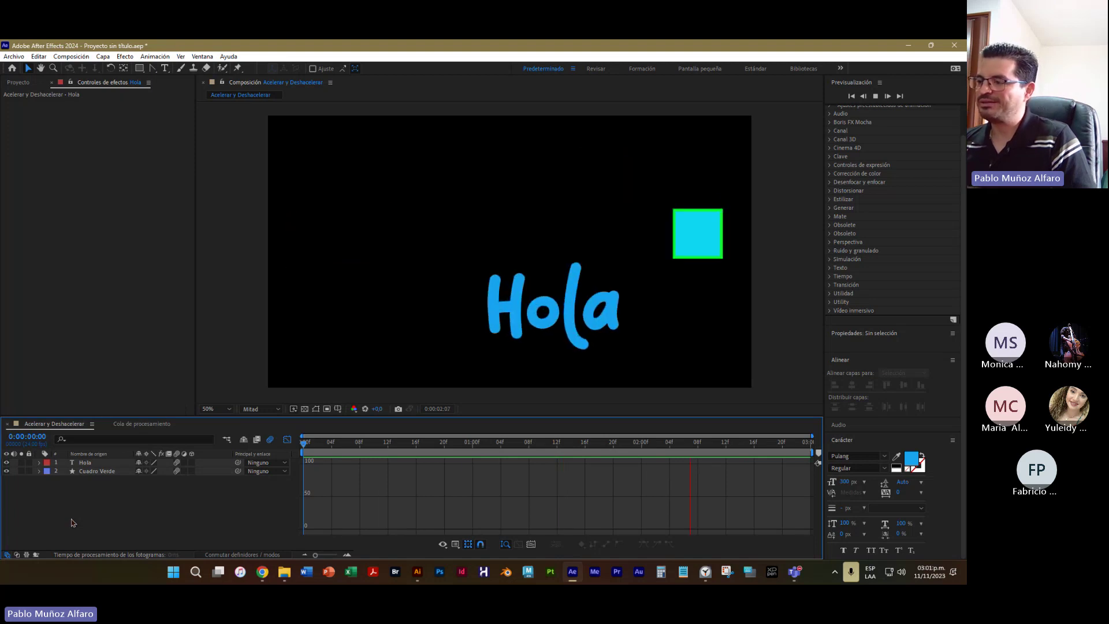
key(space)
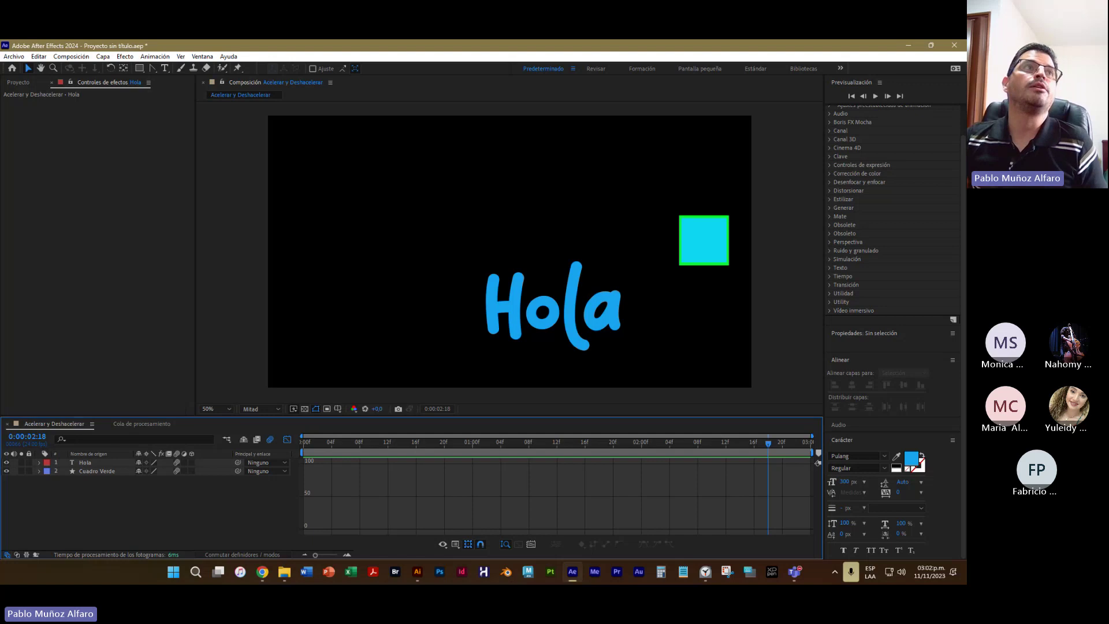
- Switch to the Microsoft Teams meeting and maximize its window
key(alt+Tab)
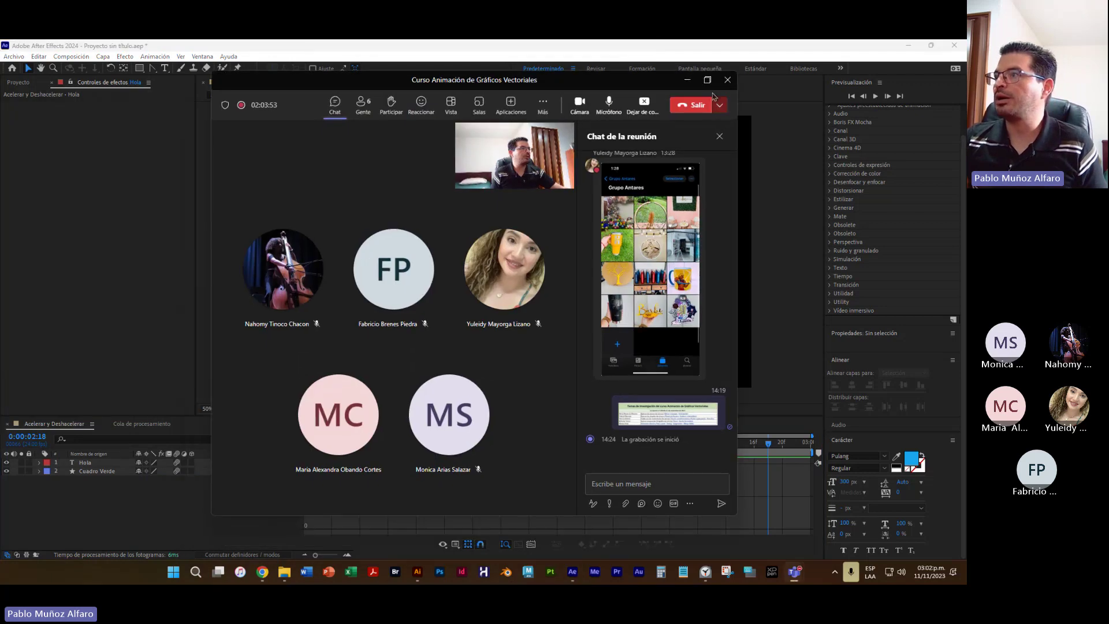
click(707, 81)
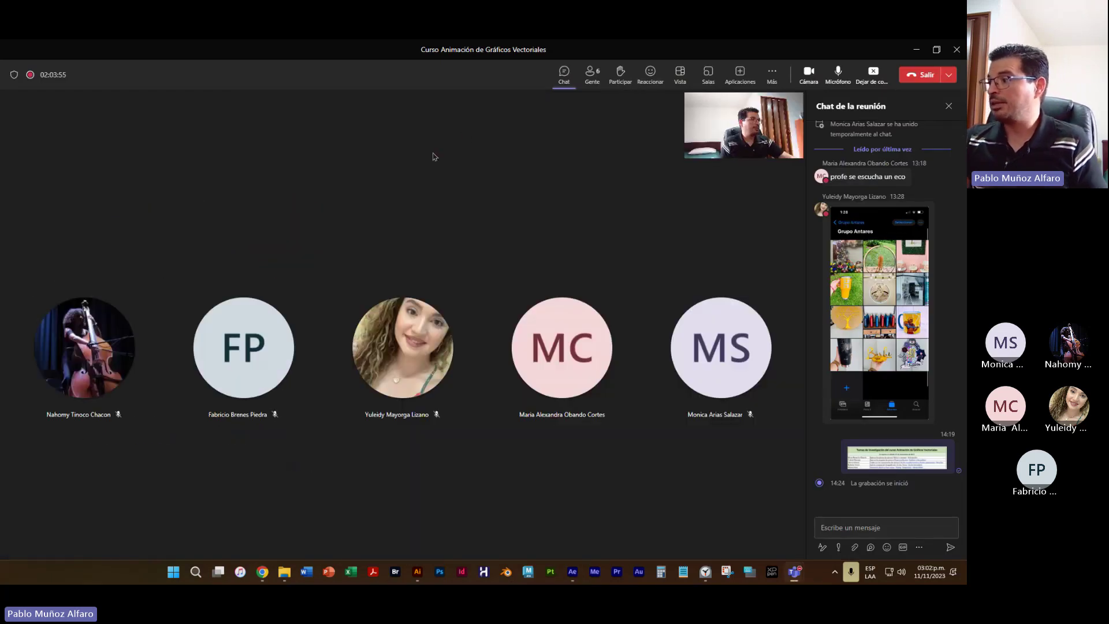